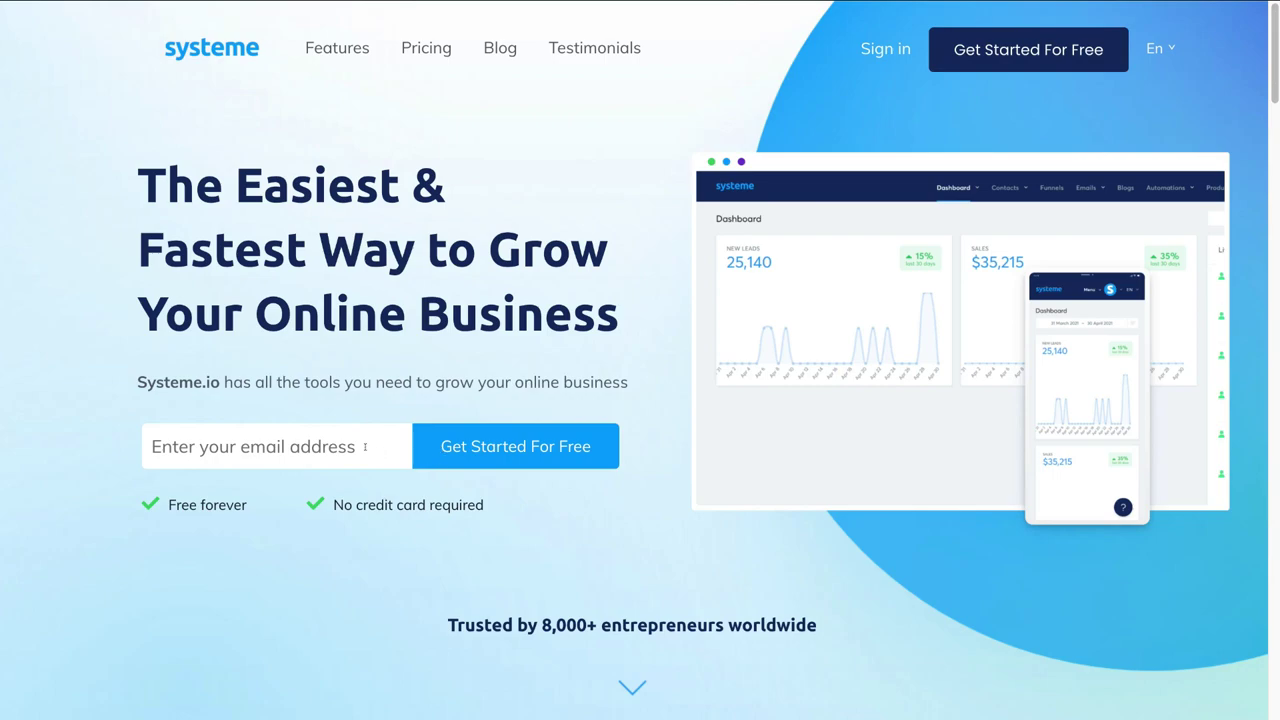
# Sign up for a free account with the user's e-mail address and follow the confirmation link in the registration e-mail.
pyautogui.hotkey('ctrl', 'v')
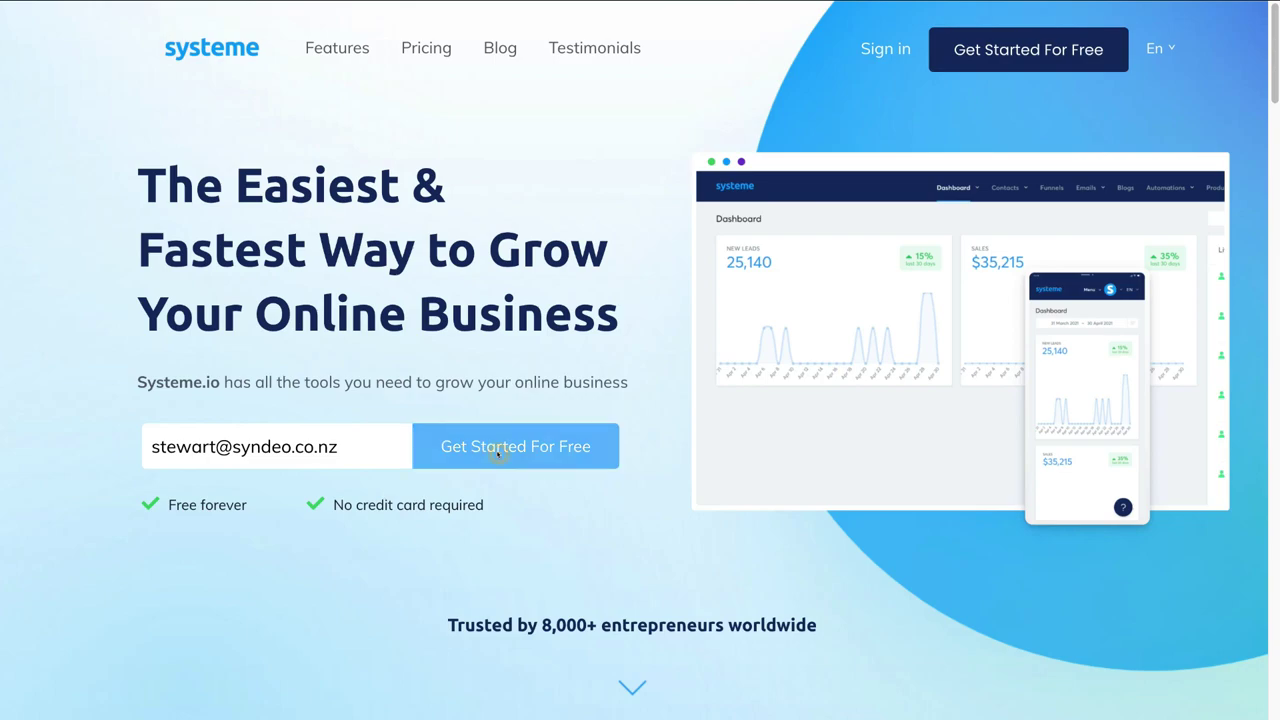
pyautogui.click(490, 452)
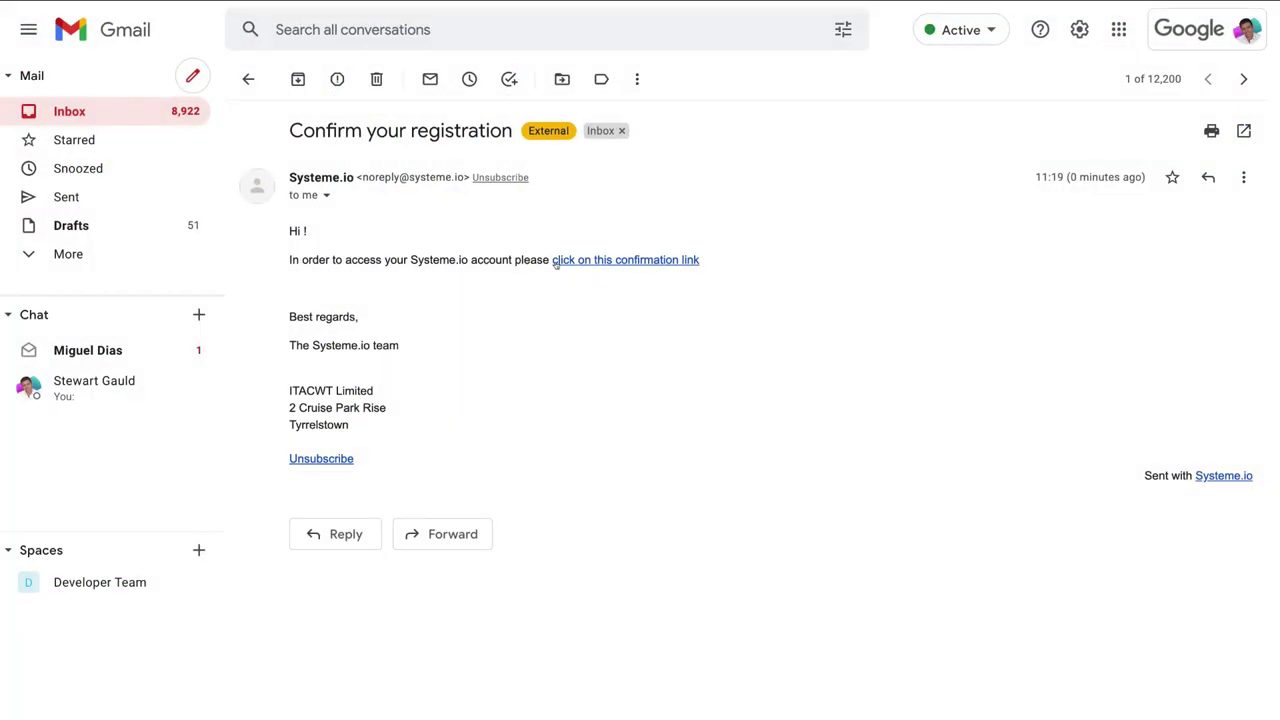
pyautogui.click(680, 260)
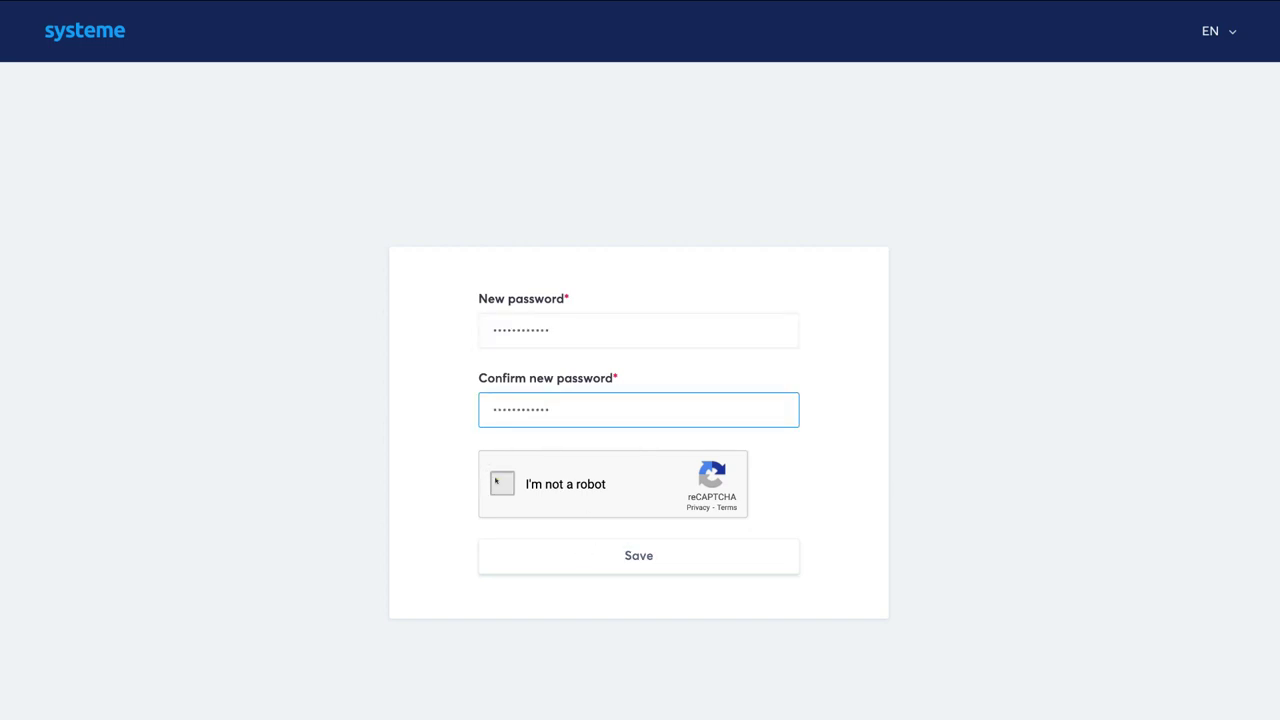
# Fill in and confirm the new account password, complete the reCAPTCHA check and save it.
pyautogui.click(502, 484)
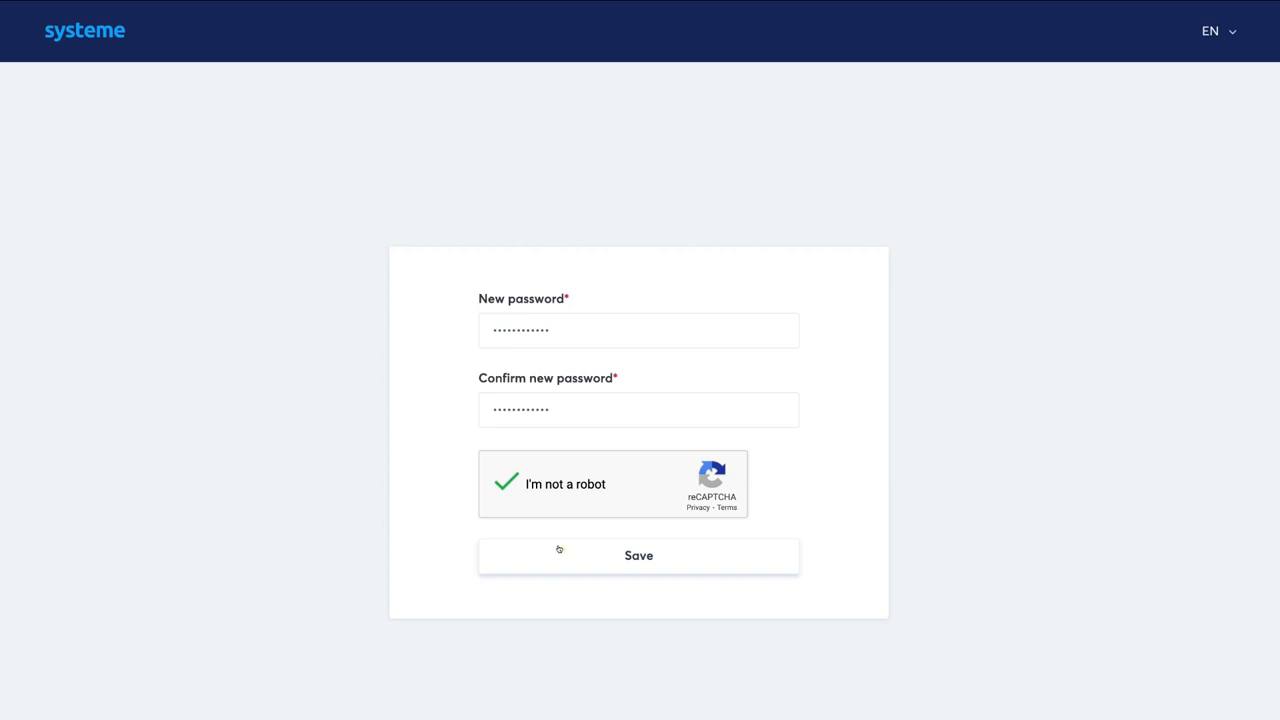
pyautogui.click(559, 549)
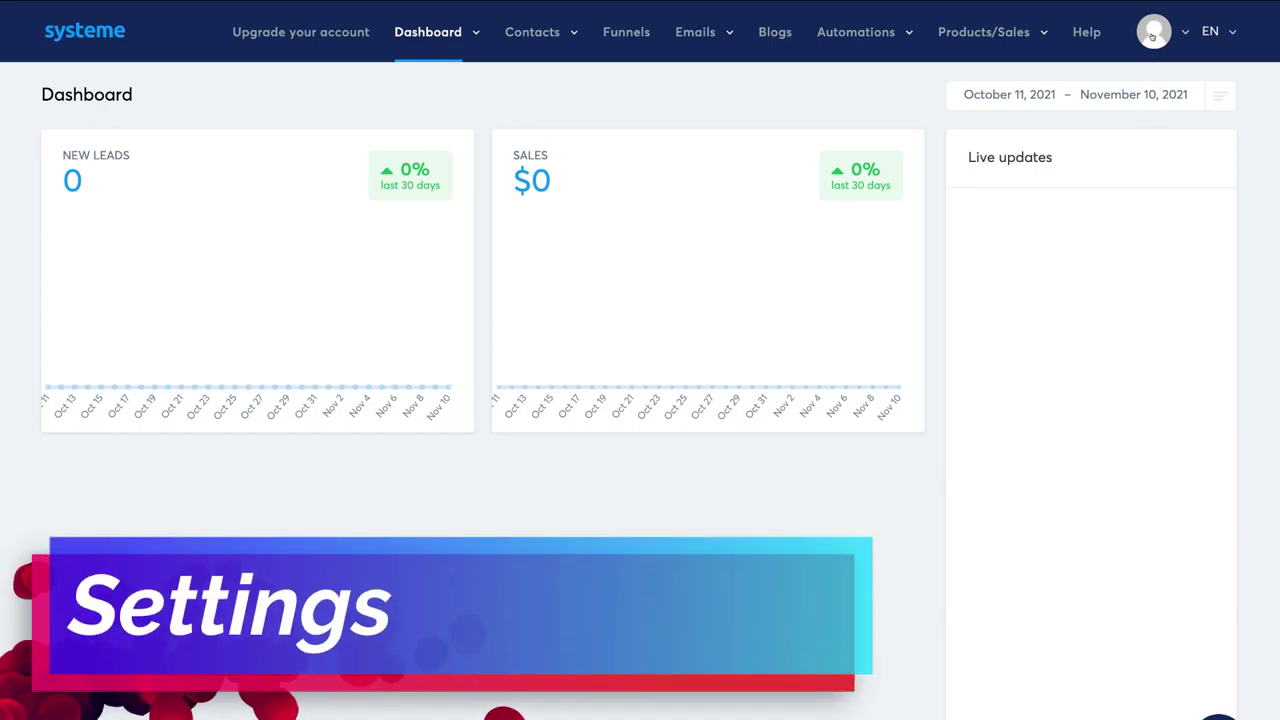
# Set the account's subdomain to syndeomedia in the account settings.
pyautogui.click(1153, 33)
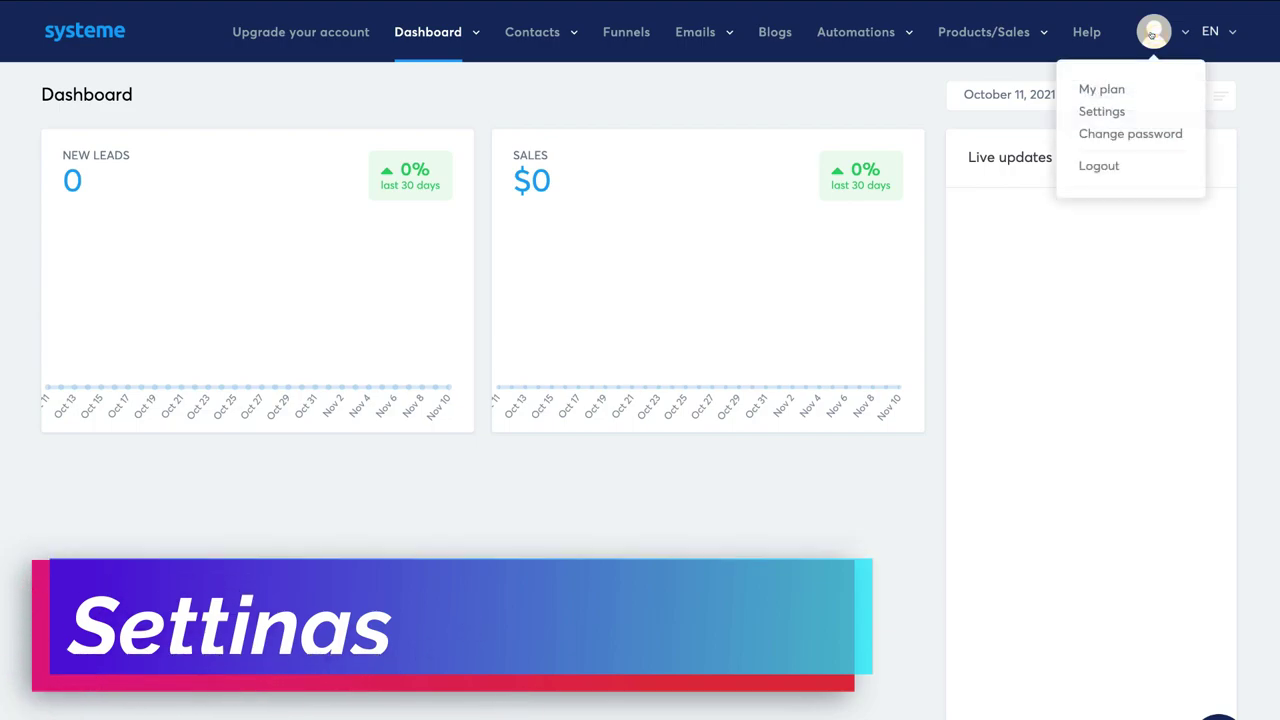
pyautogui.click(1112, 111)
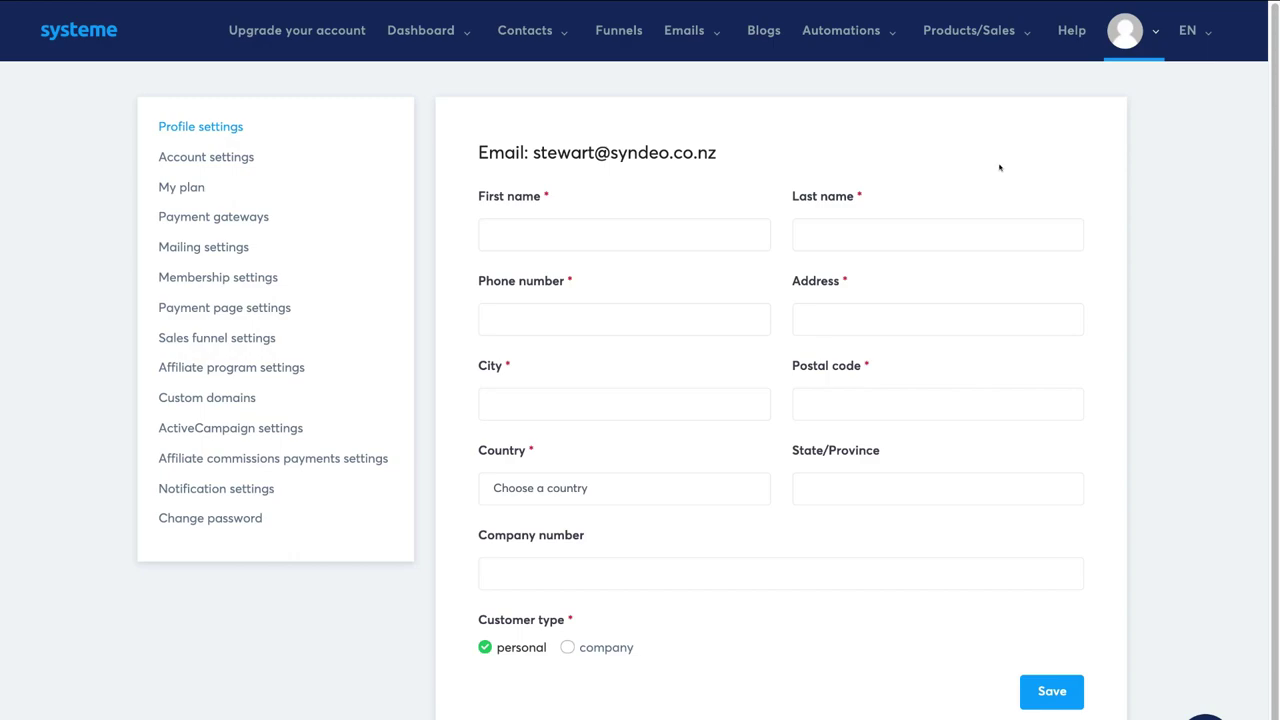
pyautogui.click(213, 158)
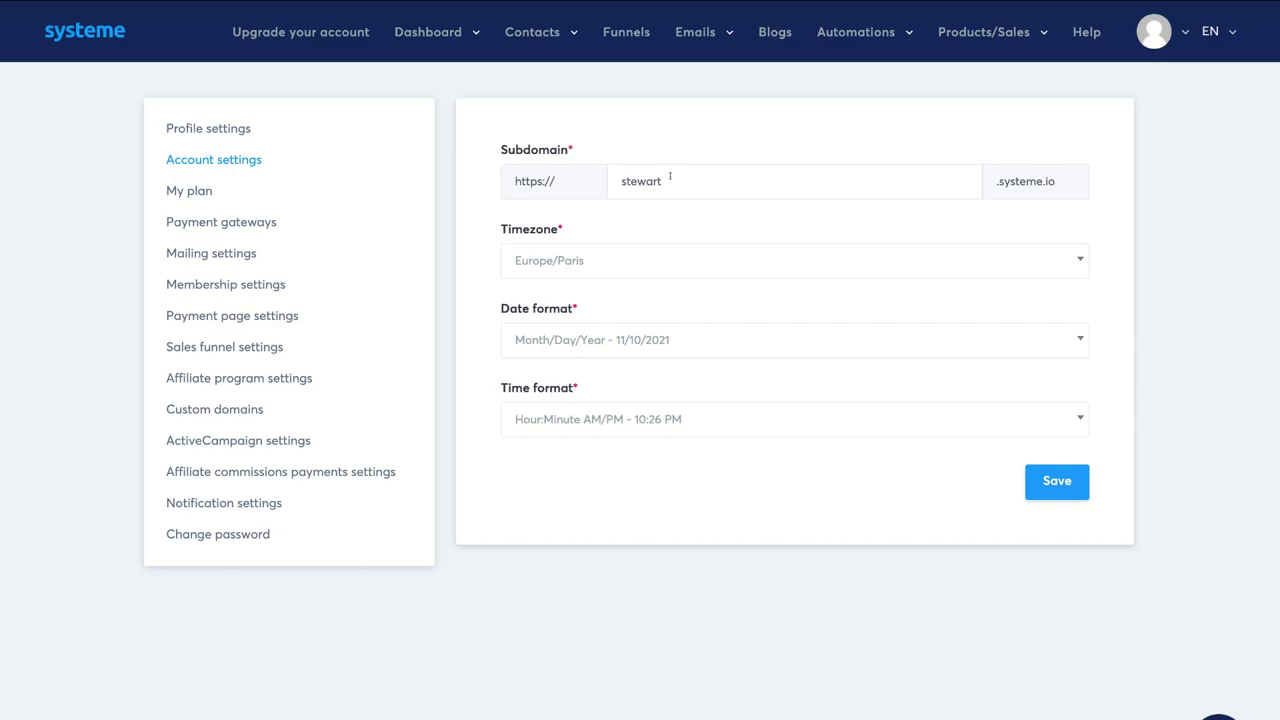
pyautogui.doubleClick(670, 176)
# View the Stripe and PayPal connection options in the payment gateway settings and return to the main dashboard.
pyautogui.click(206, 223)
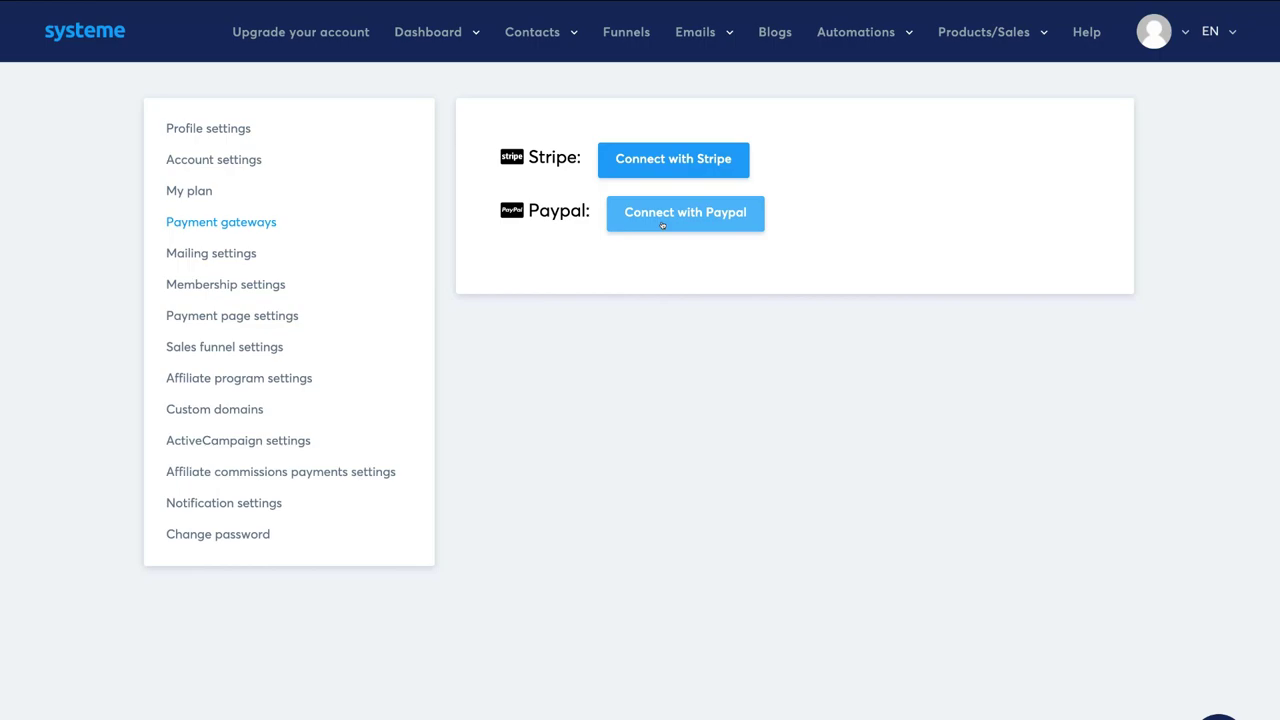
pyautogui.moveTo(399, 31)
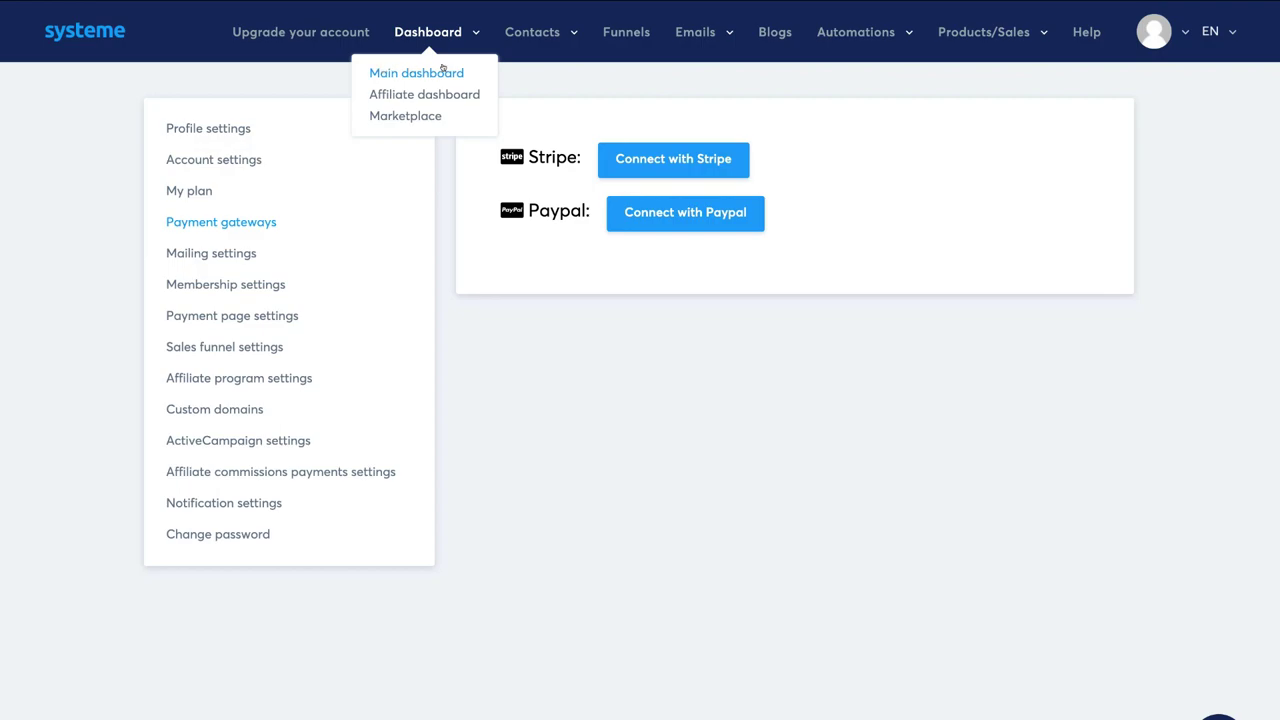
pyautogui.click(443, 69)
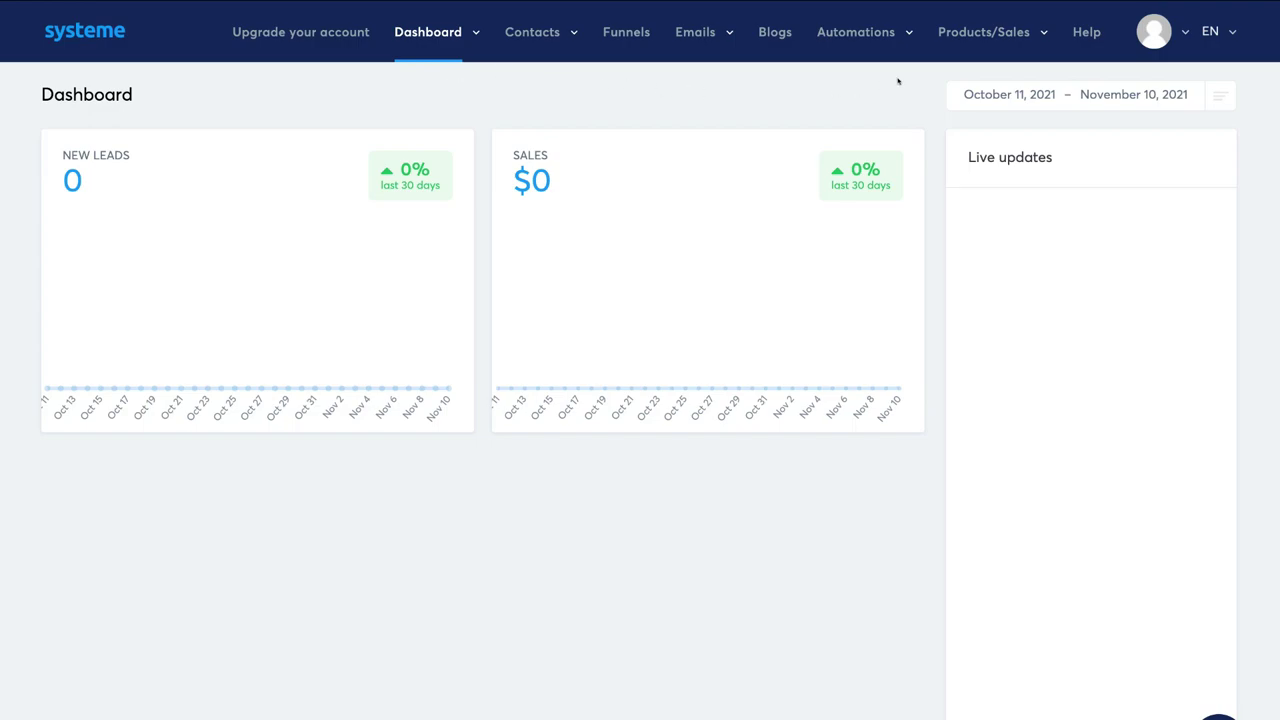
# Start a new course named "Digital Marketing for Small Business Owners" with a description, the URL path digital-marketing-course and the instructor's name.
pyautogui.moveTo(955, 36)
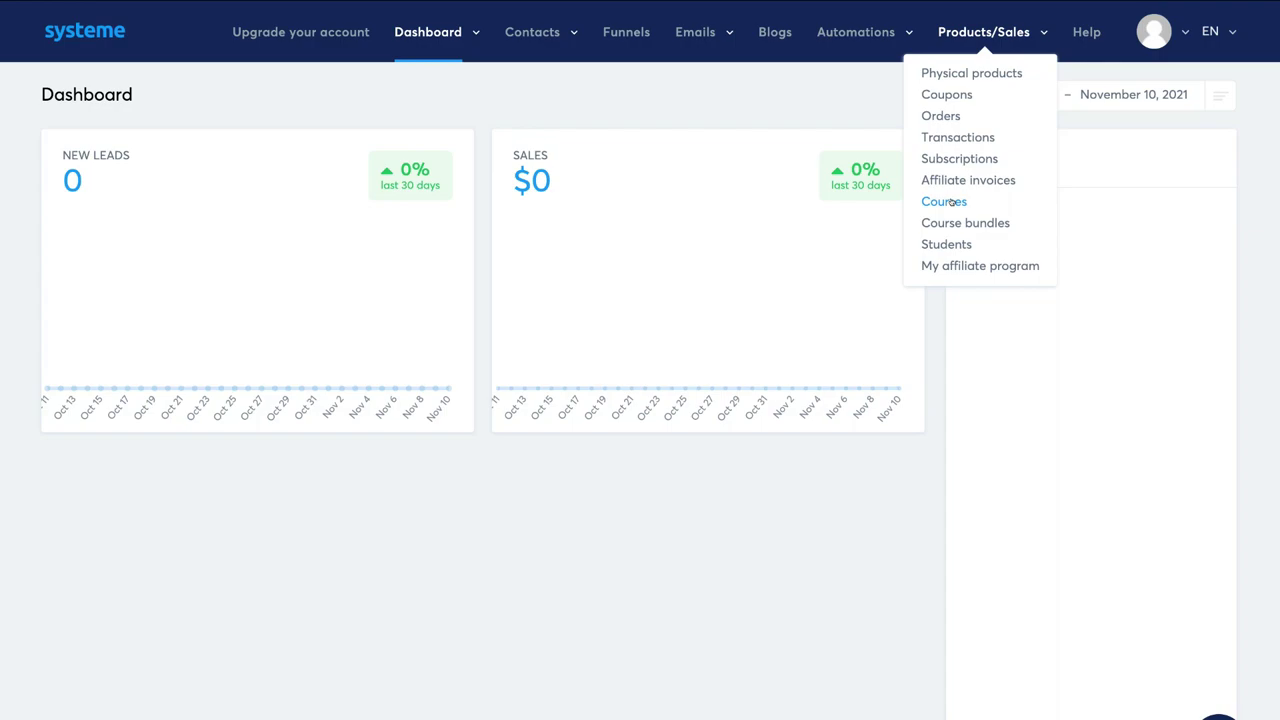
pyautogui.click(955, 201)
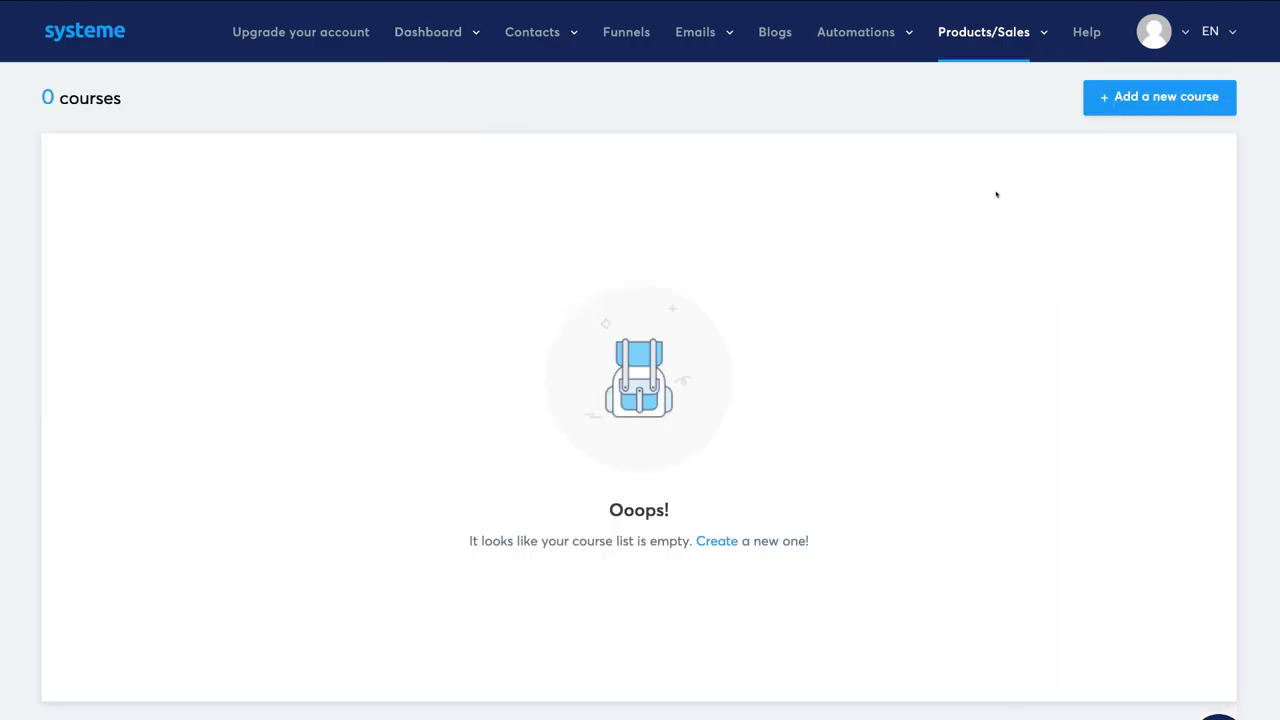
pyautogui.click(1158, 98)
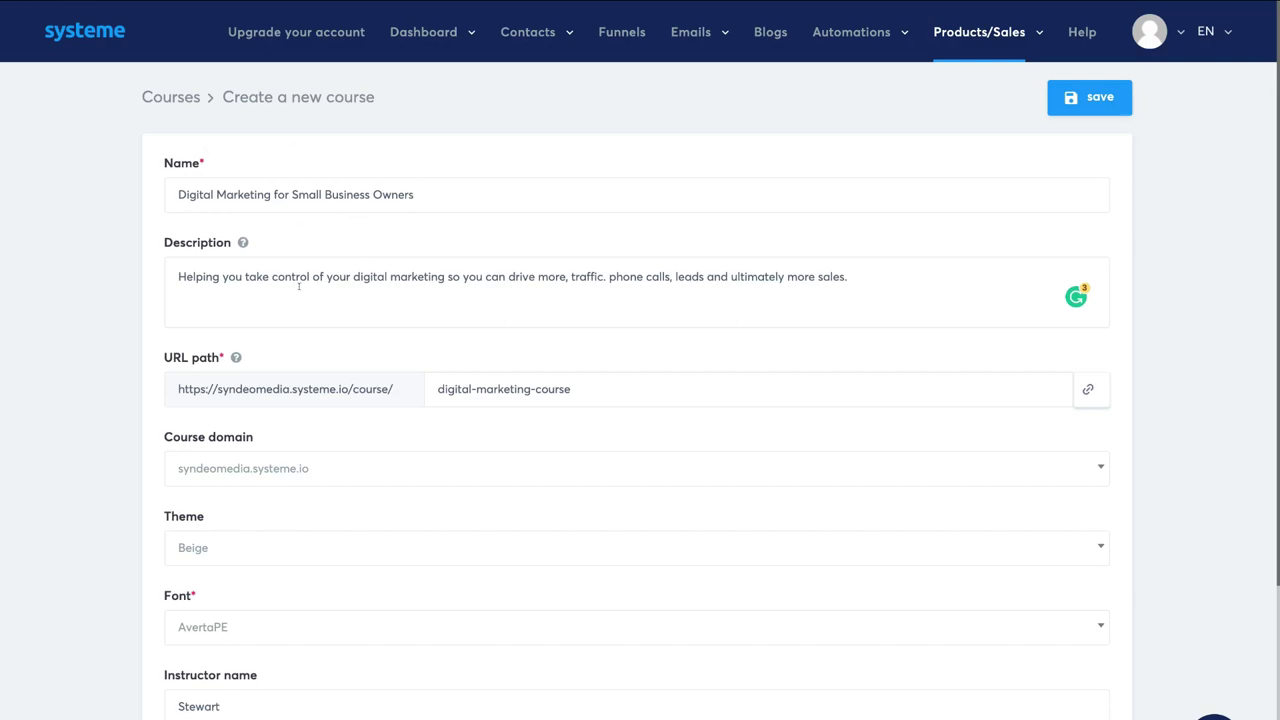
# Choose syndeomedia.systeme.io as the course domain and save the new course.
pyautogui.scroll(-1, 298, 286)
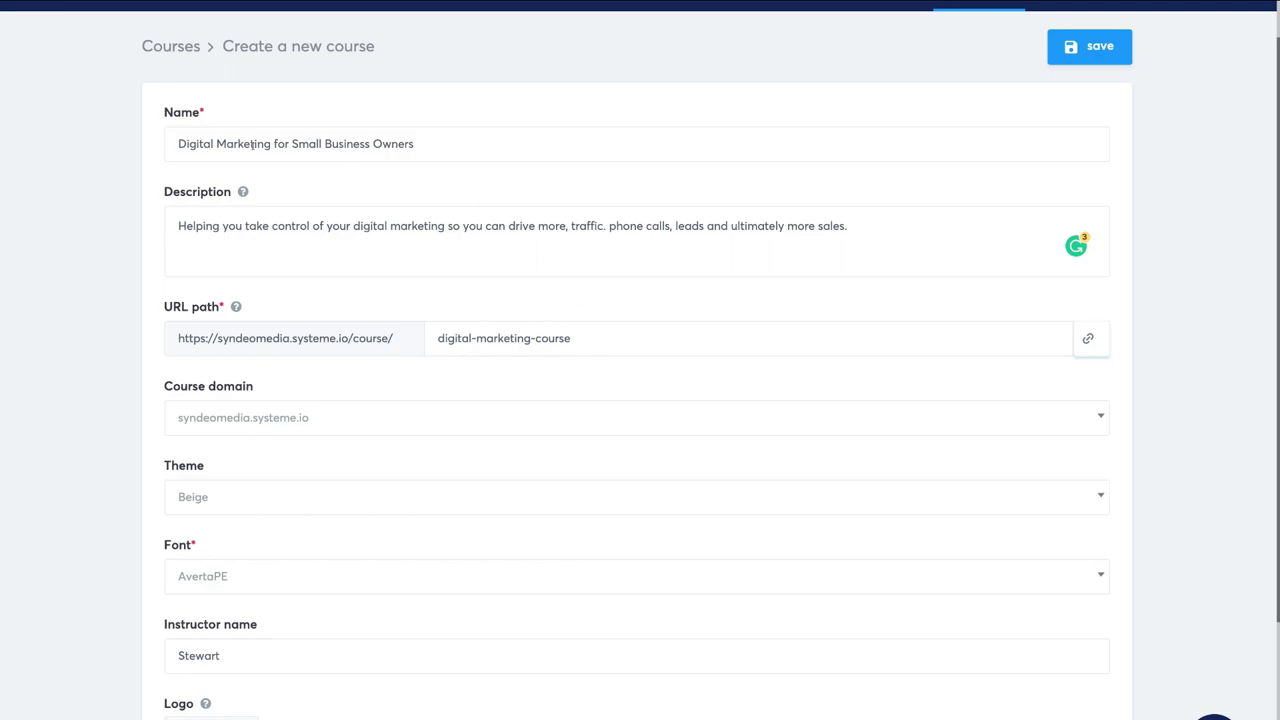
pyautogui.scroll(-2, 488, 368)
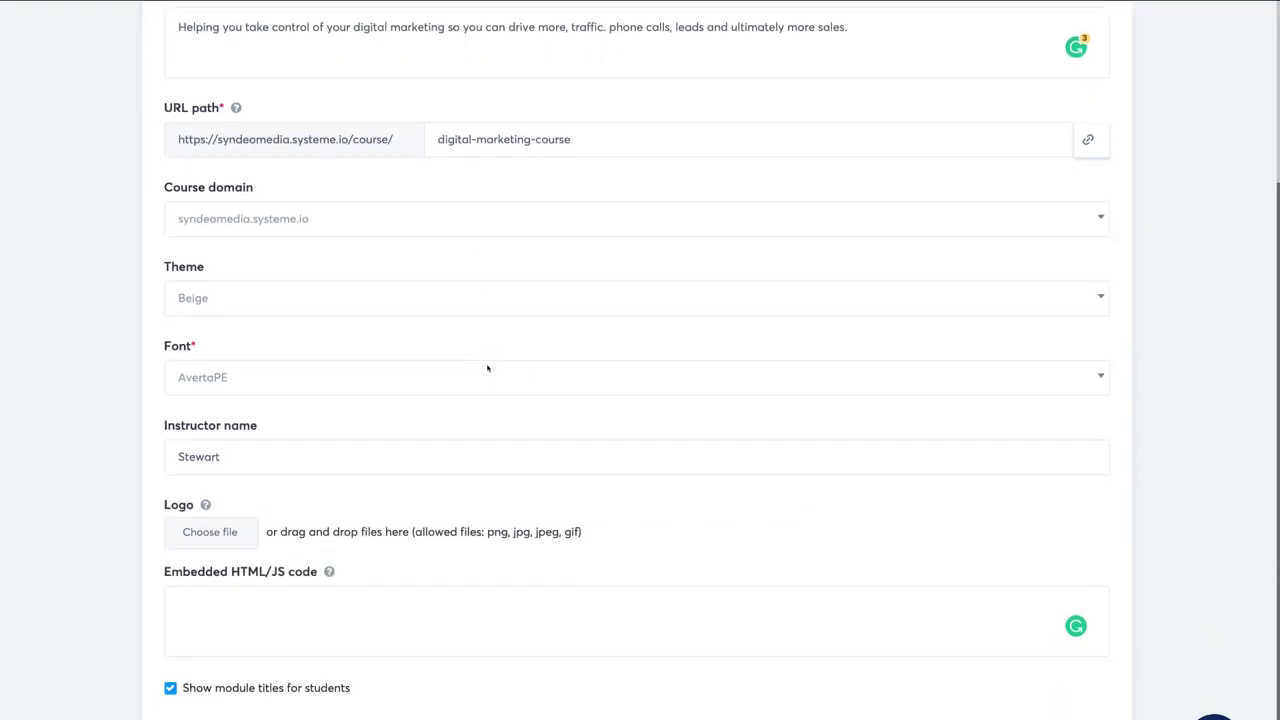
pyautogui.click(302, 212)
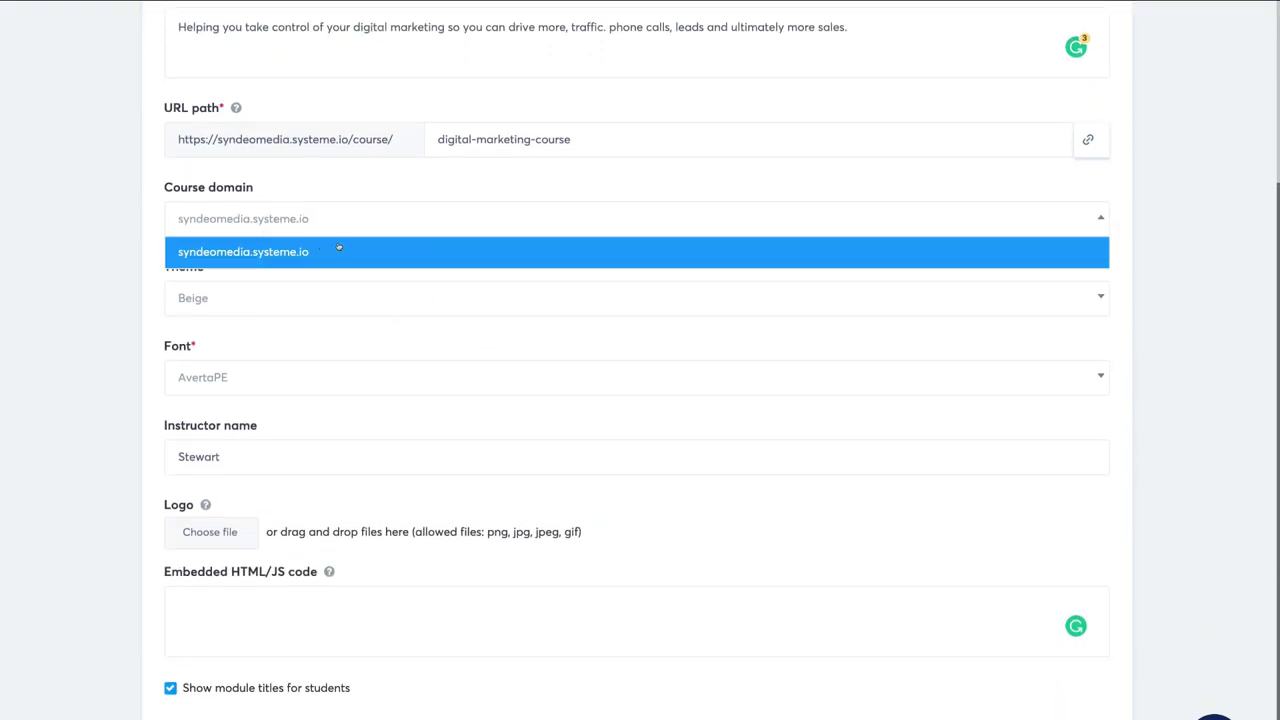
pyautogui.click(339, 250)
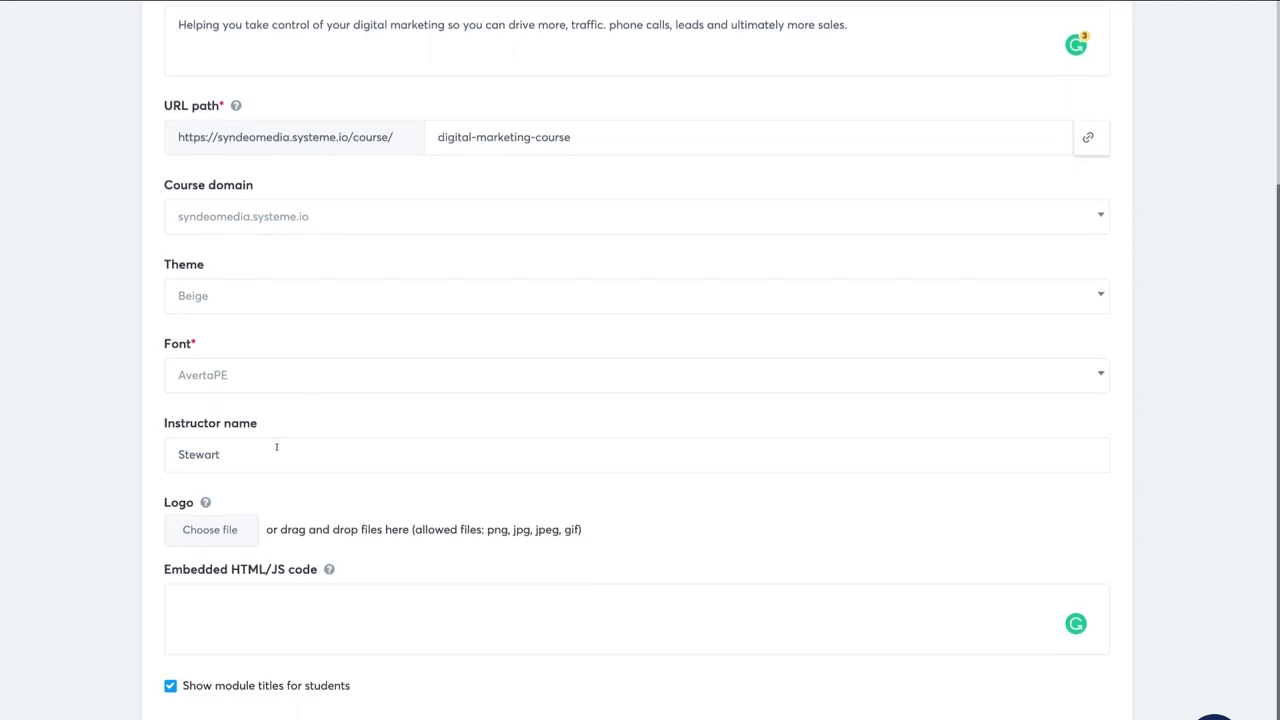
pyautogui.scroll(-1, 278, 448)
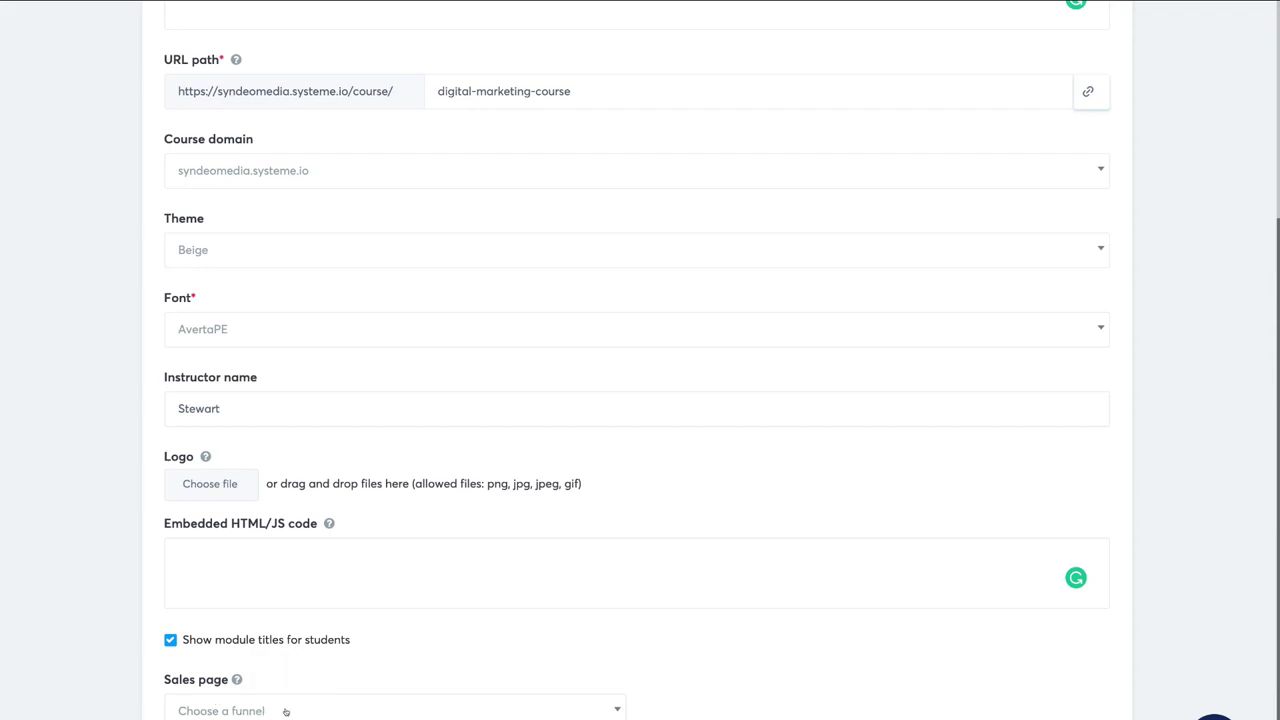
pyautogui.scroll(5, 554, 536)
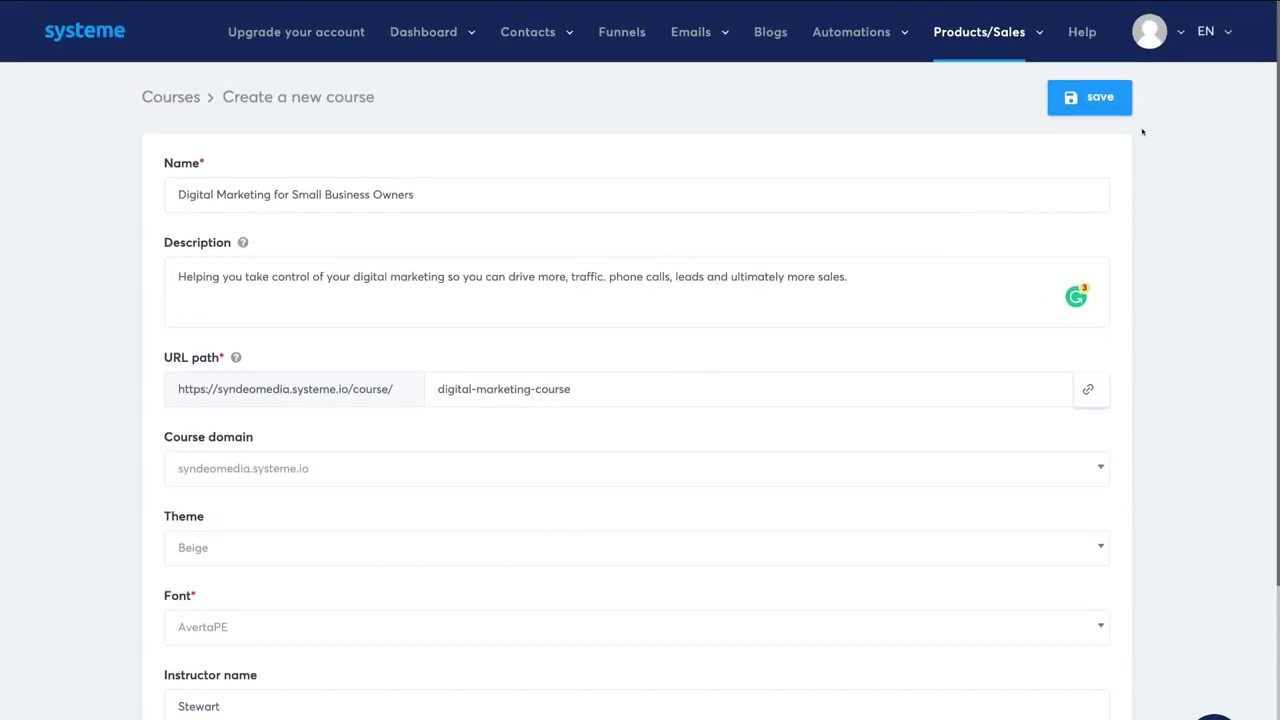
pyautogui.click(1092, 97)
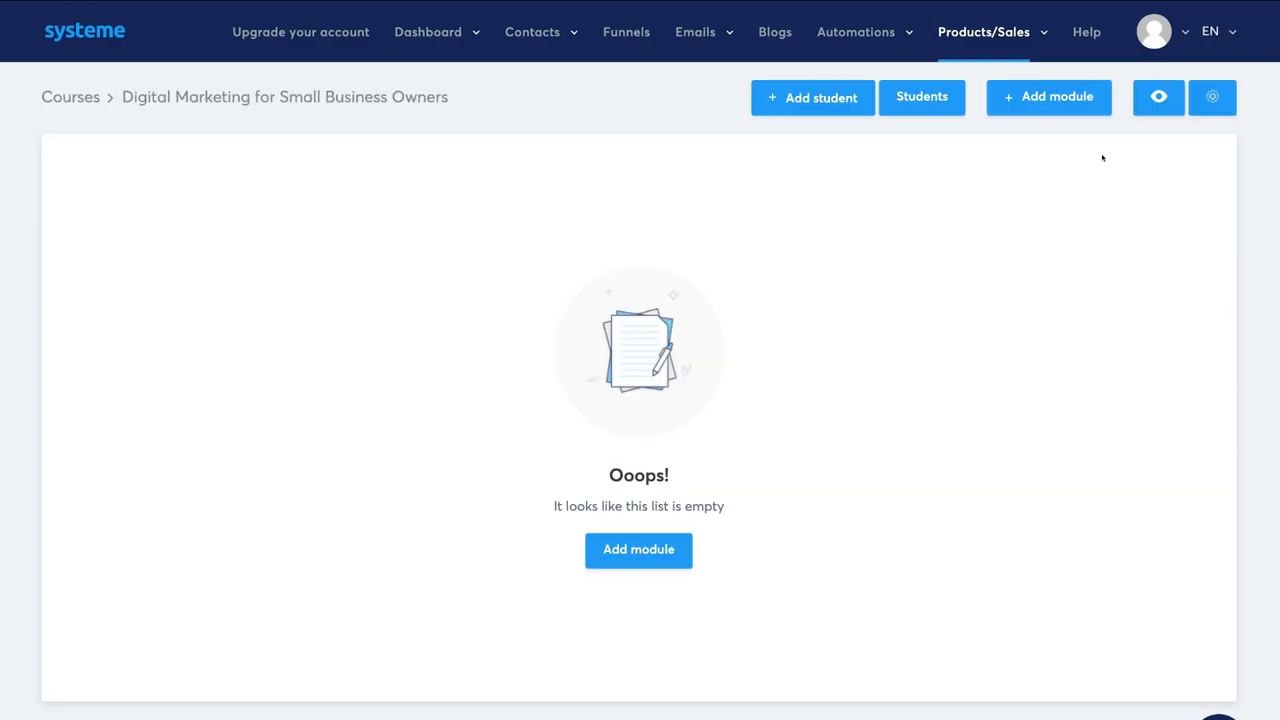
# Add a module named "SEO for Beginners" to the course.
pyautogui.click(1041, 97)
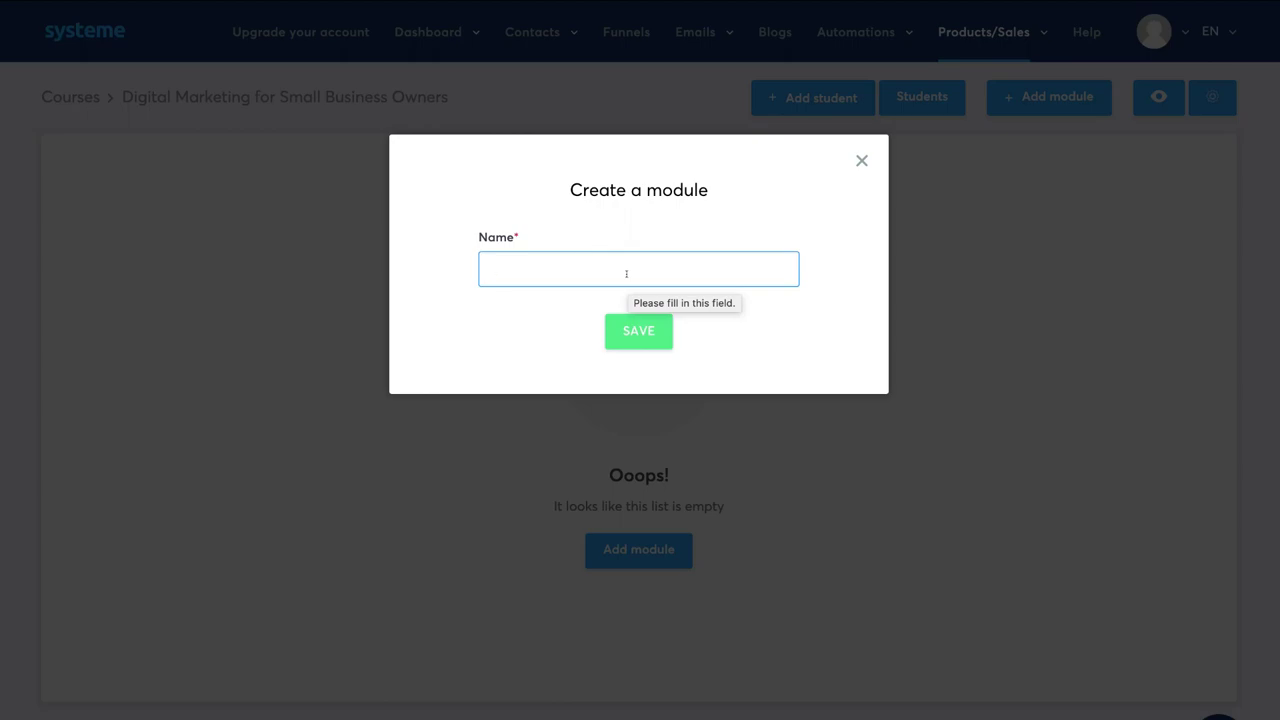
pyautogui.write('SEO for Beginners')
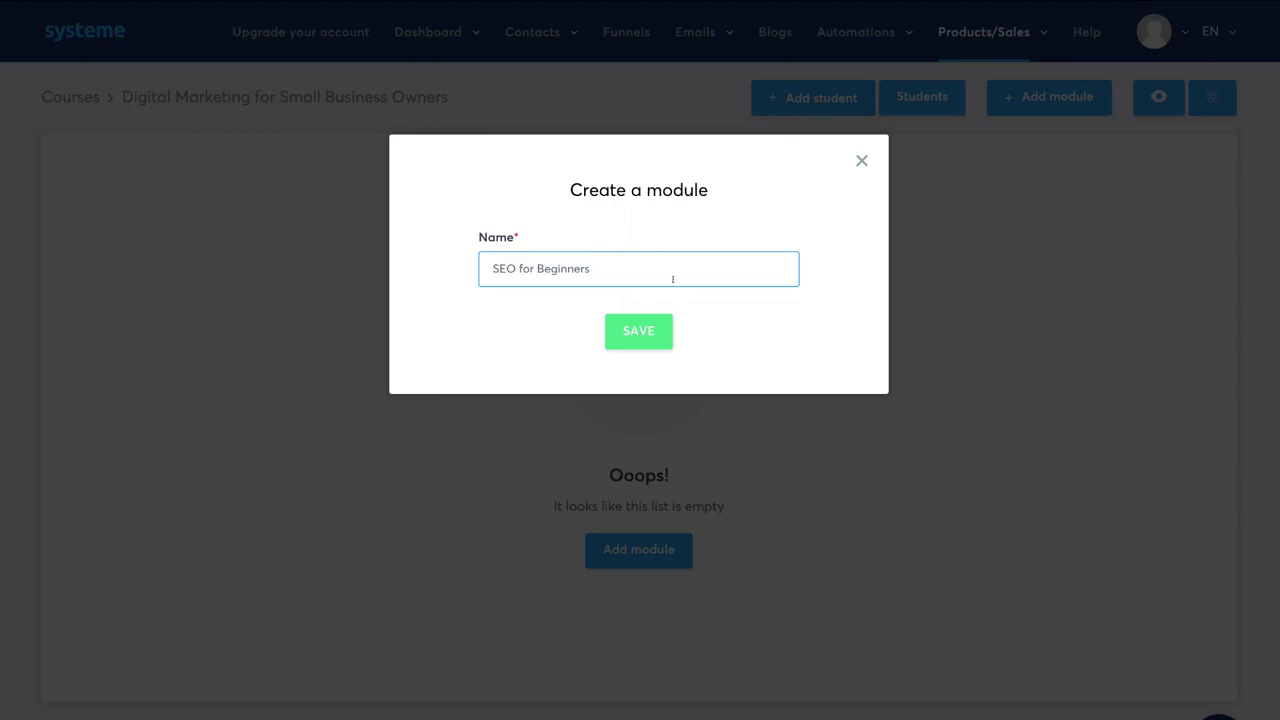
pyautogui.click(640, 333)
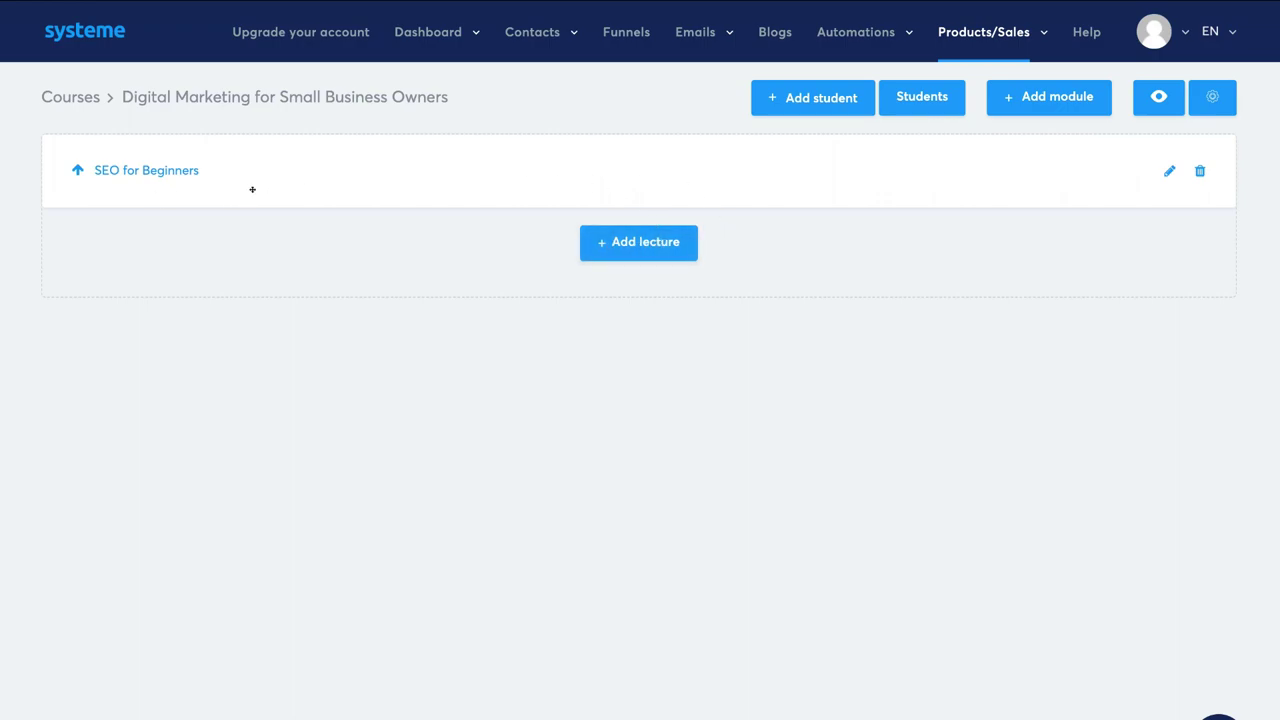
# Add a lecture named "What is SEO?" to the SEO for Beginners module, using the video page template.
pyautogui.click(635, 242)
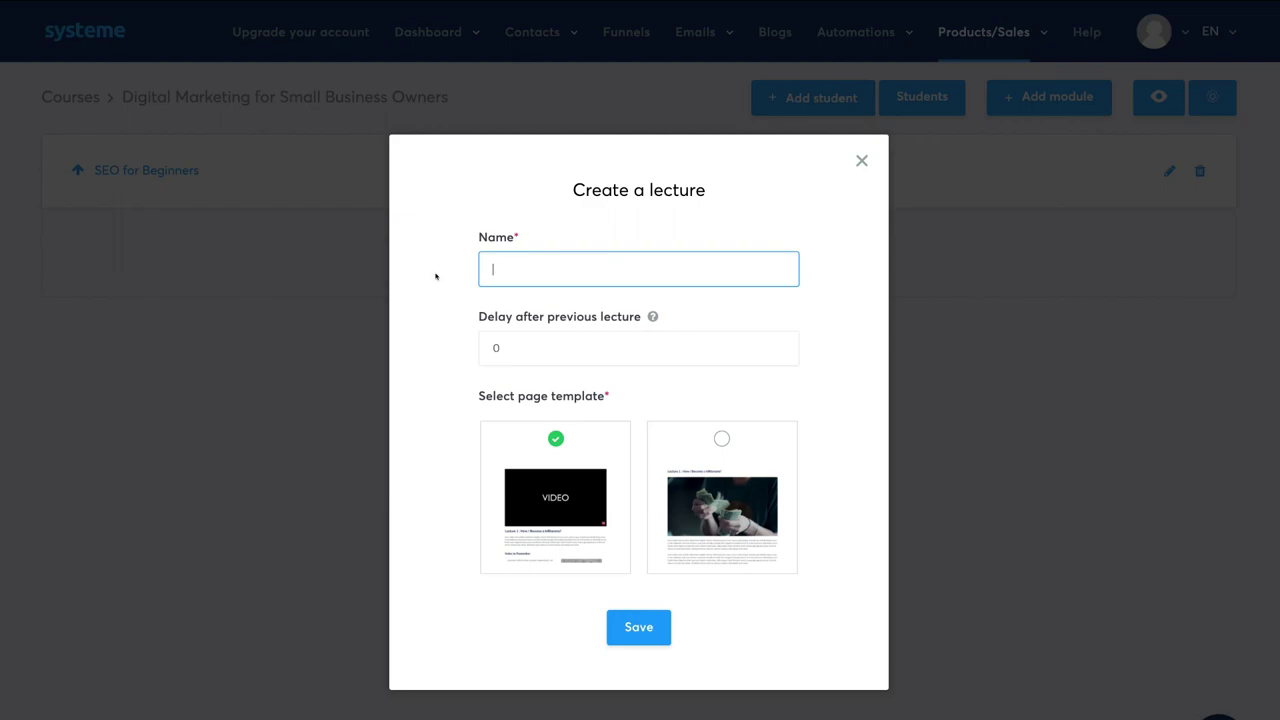
pyautogui.write('What is SEO?')
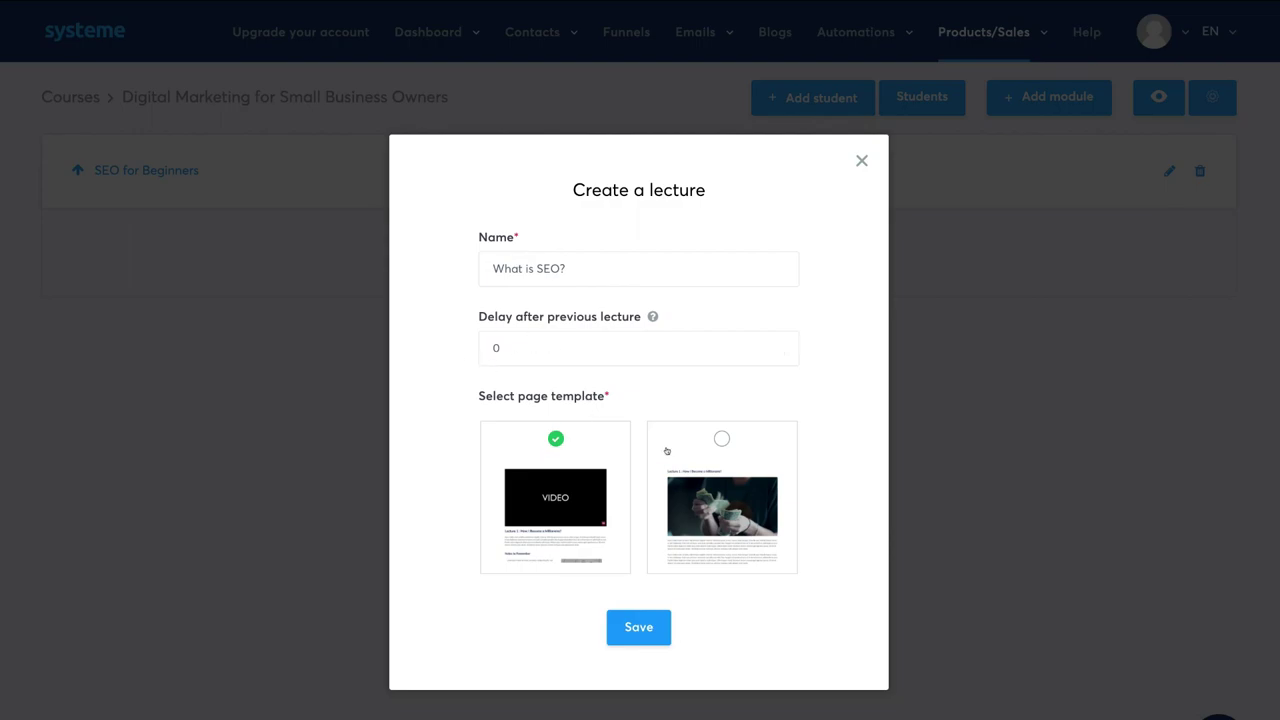
pyautogui.moveTo(545, 465)
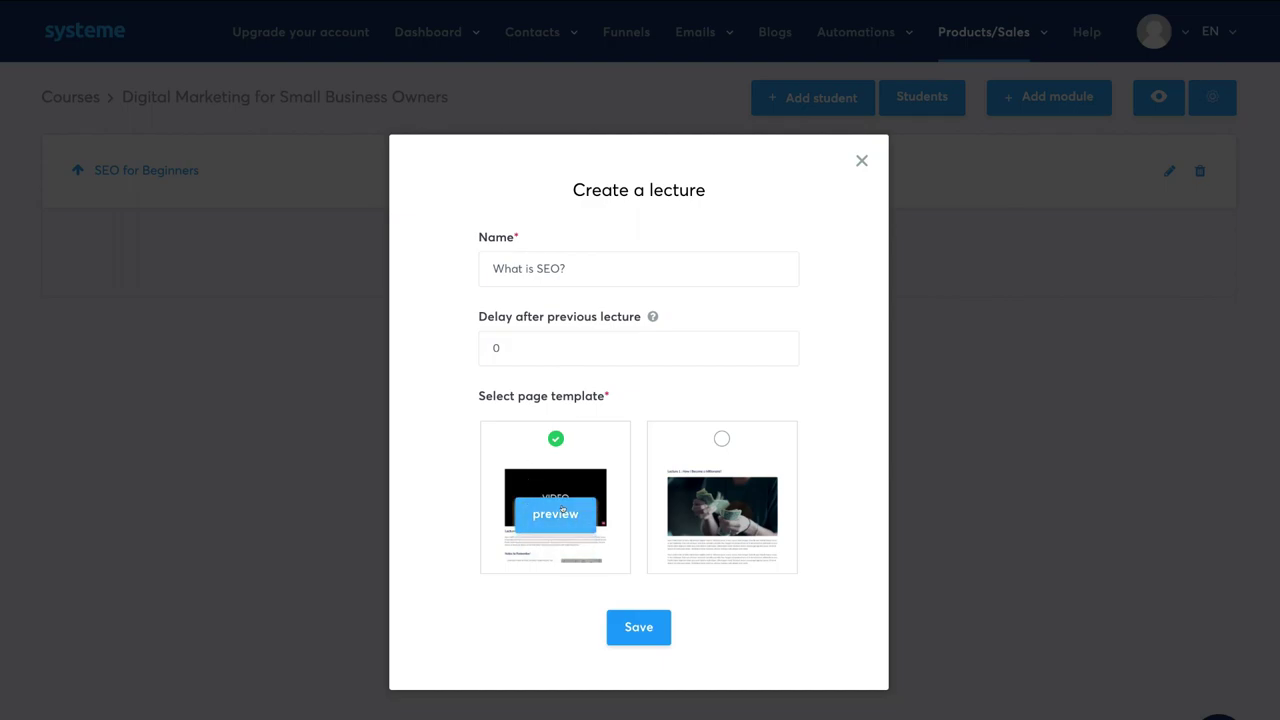
pyautogui.moveTo(689, 507)
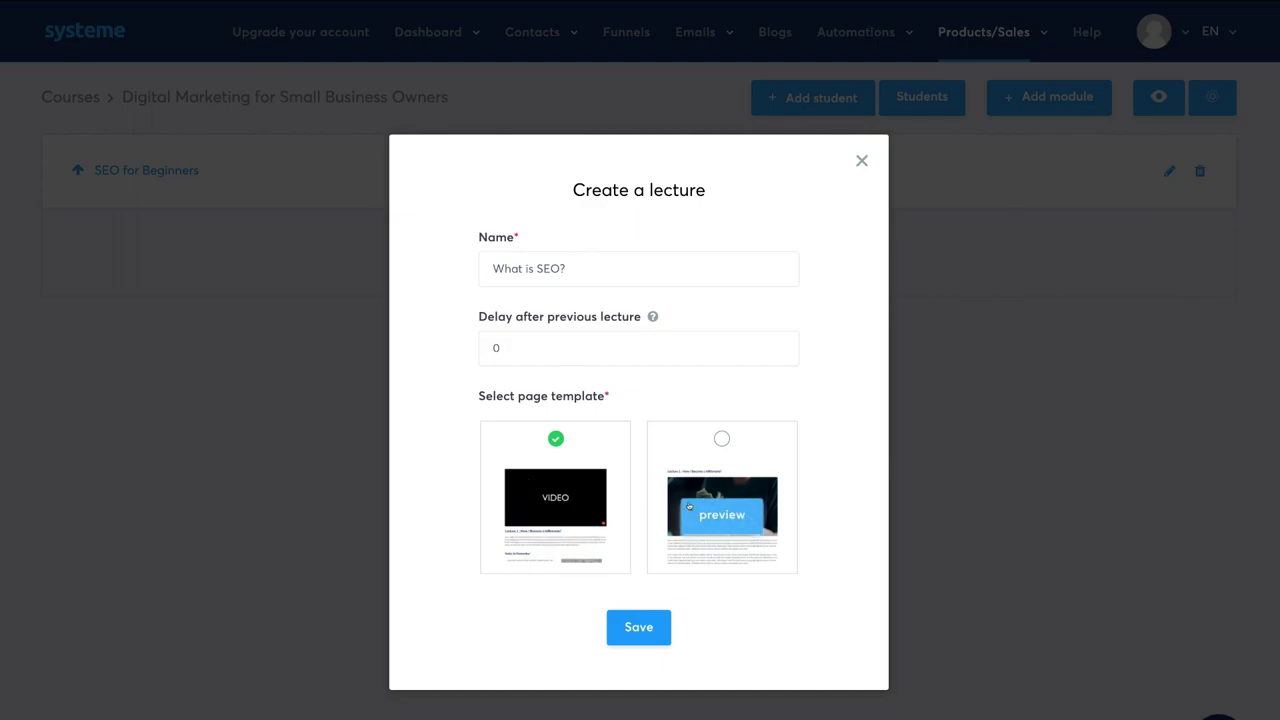
pyautogui.click(645, 626)
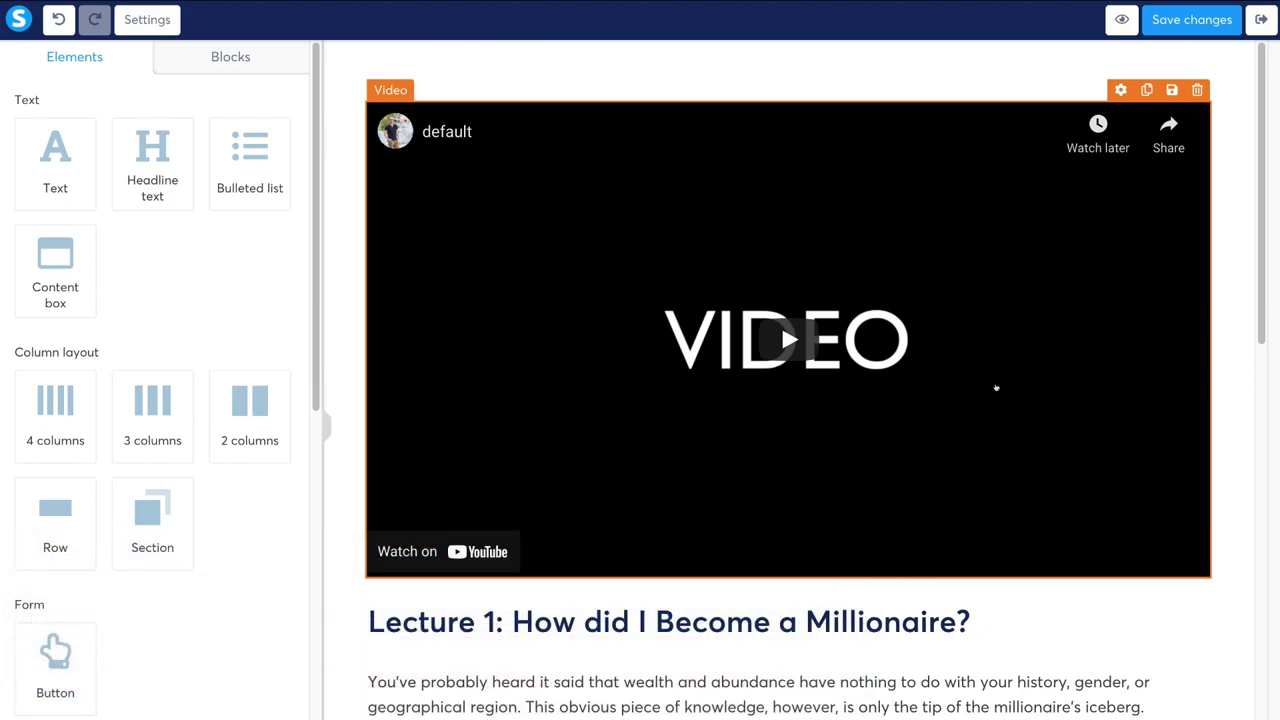
# Insert a text element directly below the "Lecture 1: How did I Become a Millionaire?" headline and open it for editing.
pyautogui.scroll(-3, 991, 486)
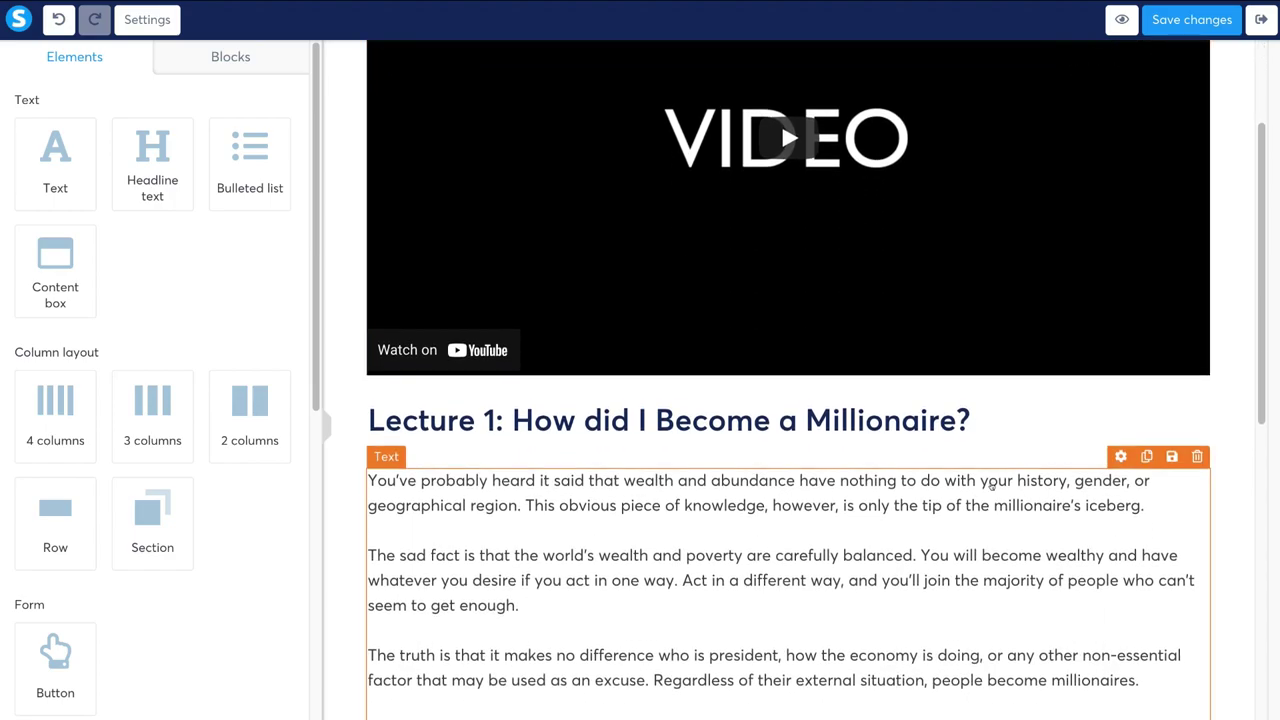
pyautogui.scroll(-6, 991, 486)
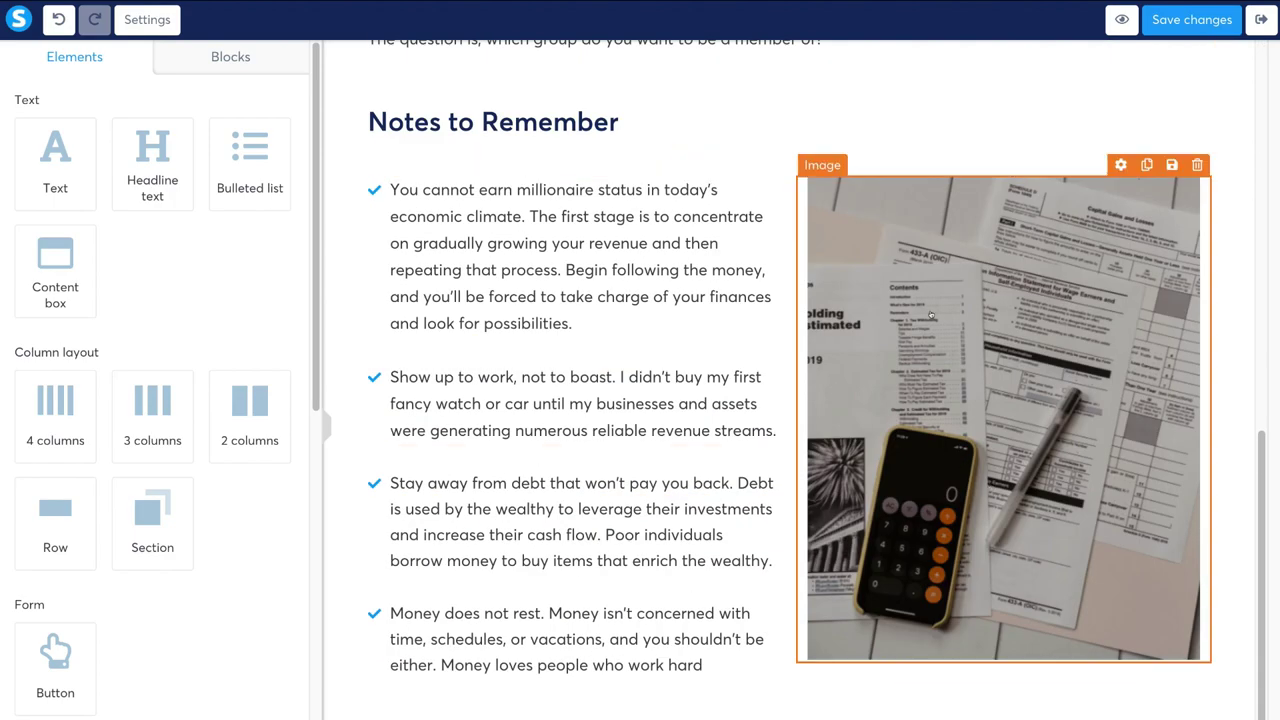
pyautogui.scroll(1, 930, 314)
pyautogui.scroll(8, 930, 314)
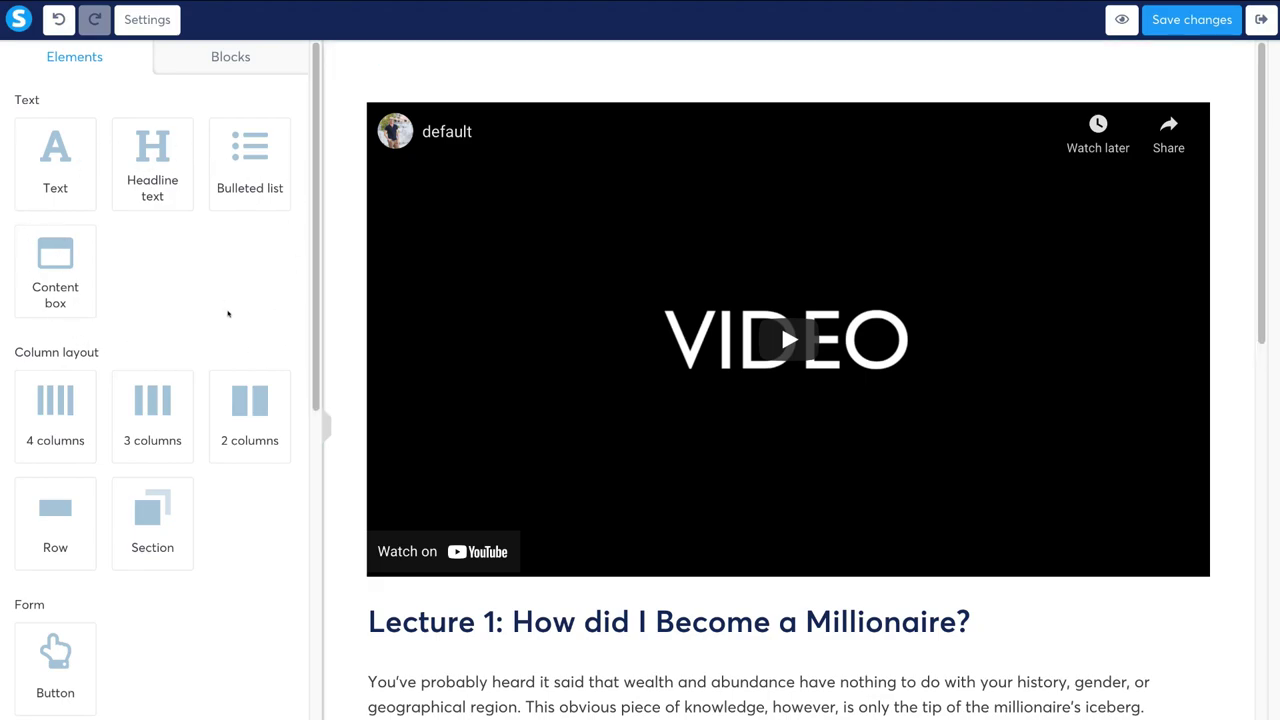
pyautogui.scroll(-2, 464, 408)
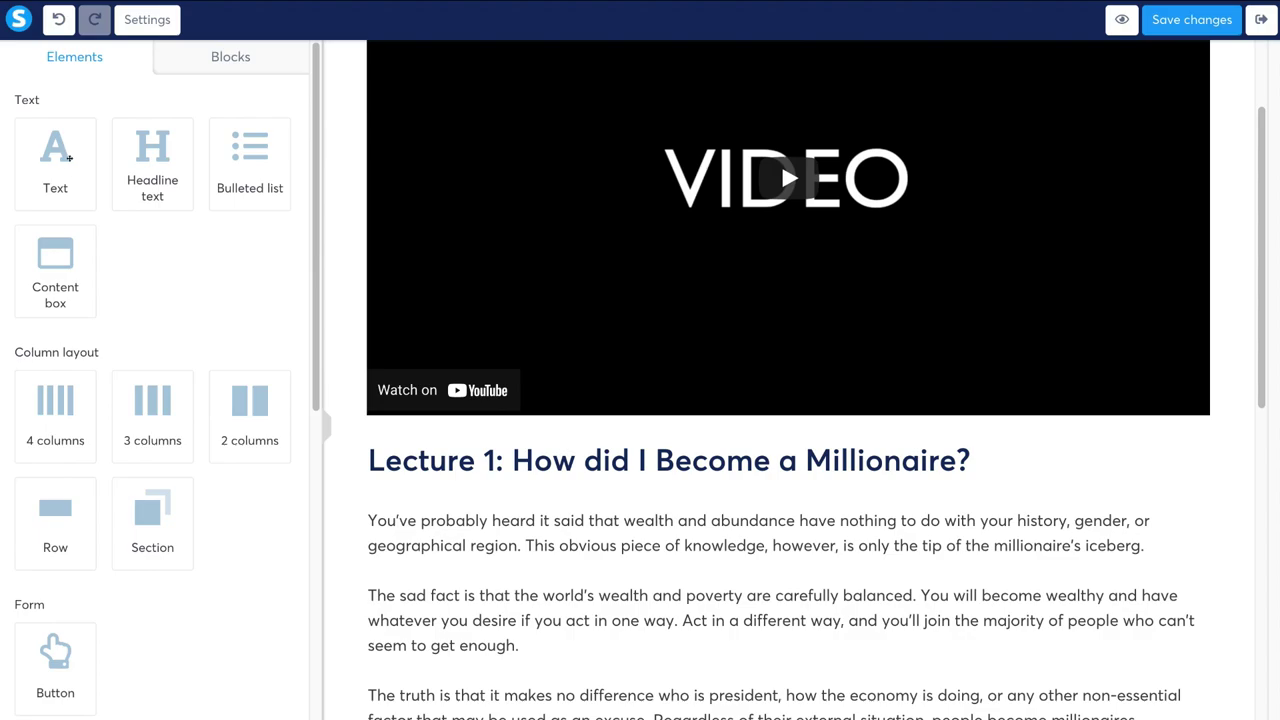
pyautogui.moveTo(50, 167); pyautogui.dragTo(548, 489)
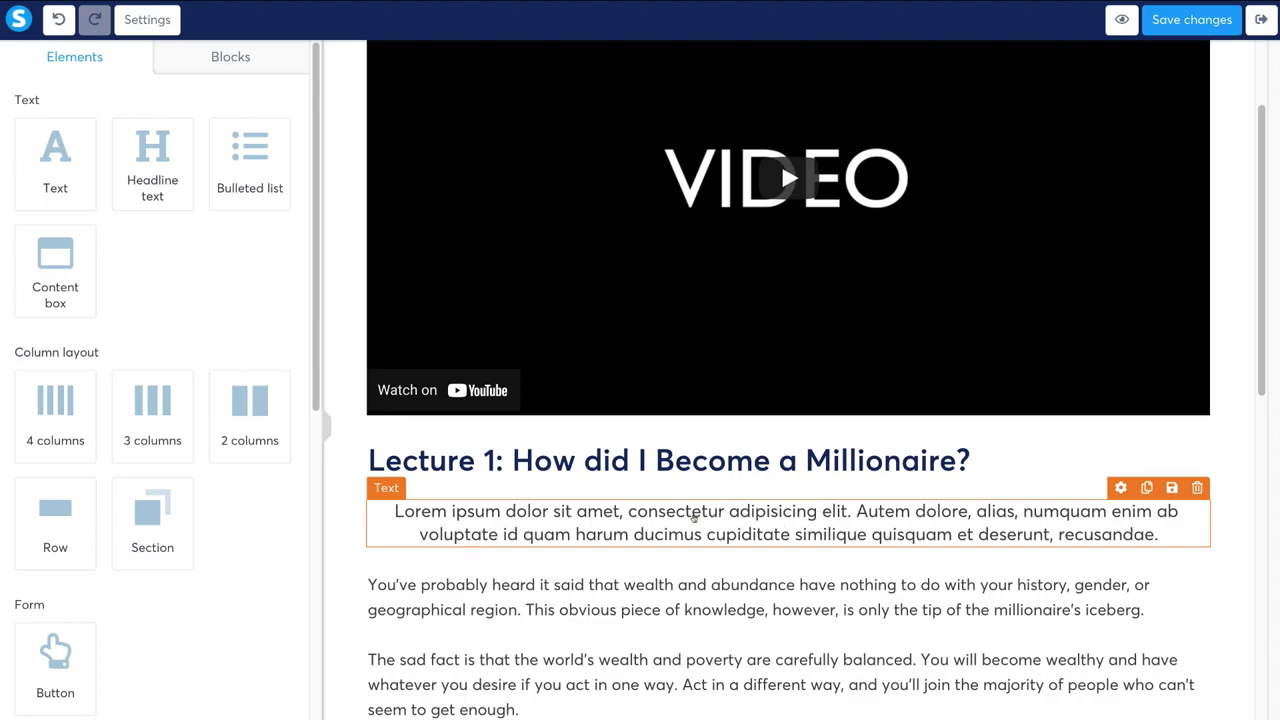
pyautogui.click(694, 516)
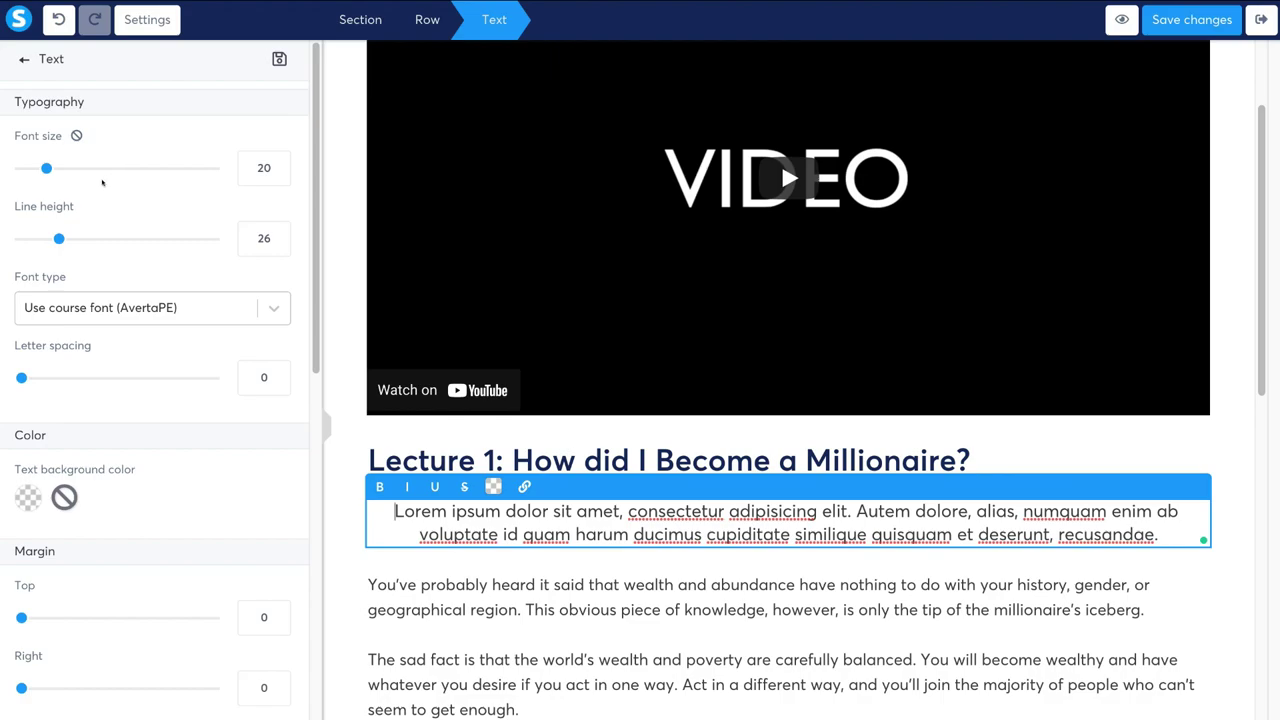
# Examine the settings of the new text element and the Notes to Remember image, along with the rest of the lecture content.
pyautogui.scroll(-6, 79, 286)
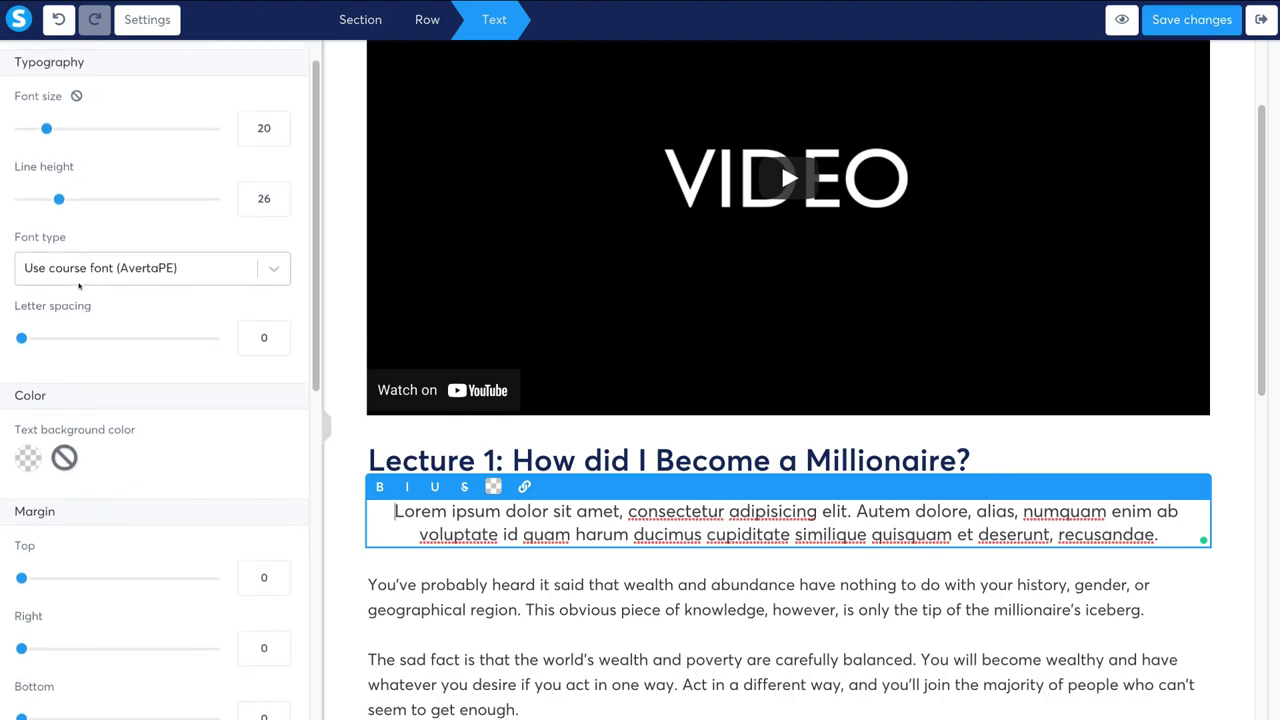
pyautogui.scroll(-4, 79, 286)
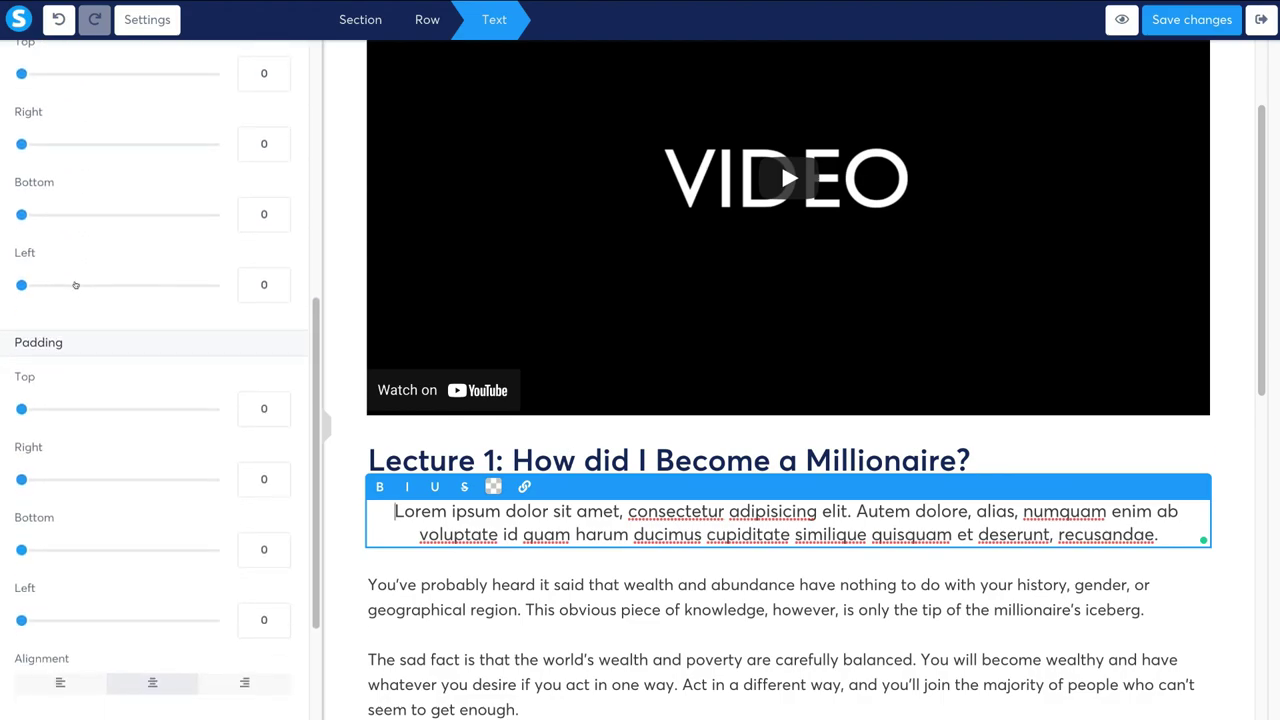
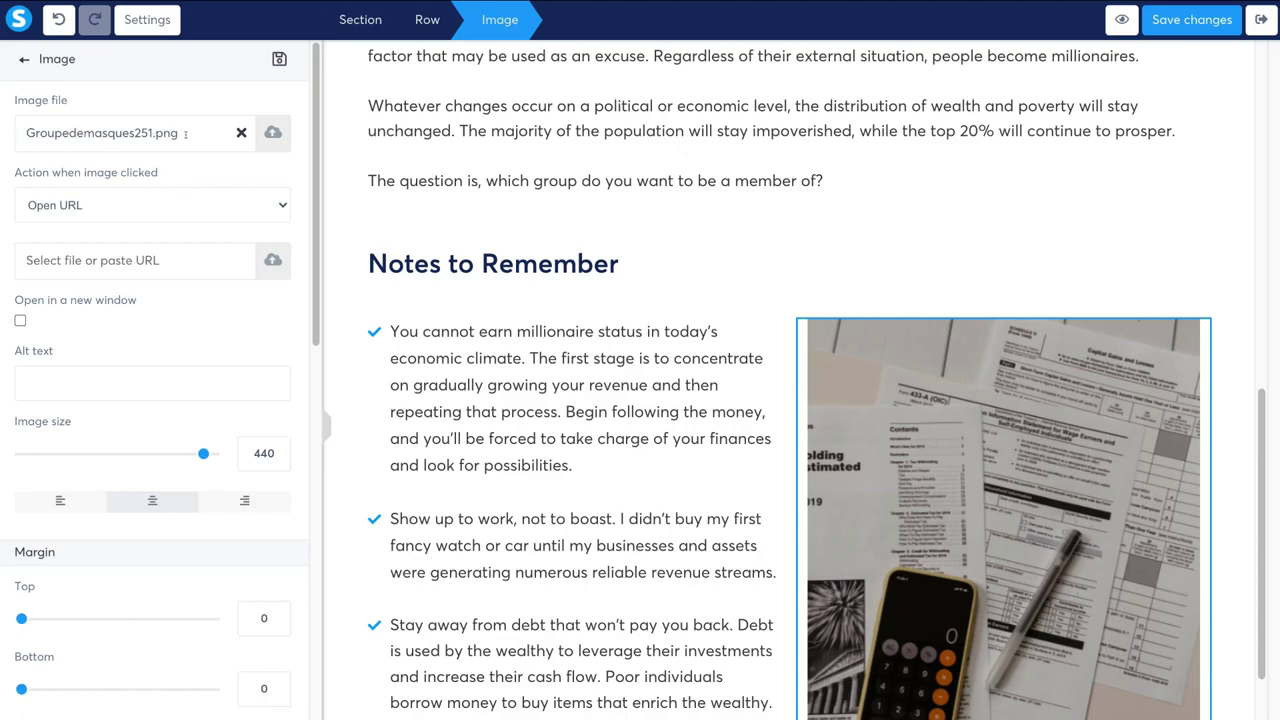
pyautogui.scroll(-1, 163, 229)
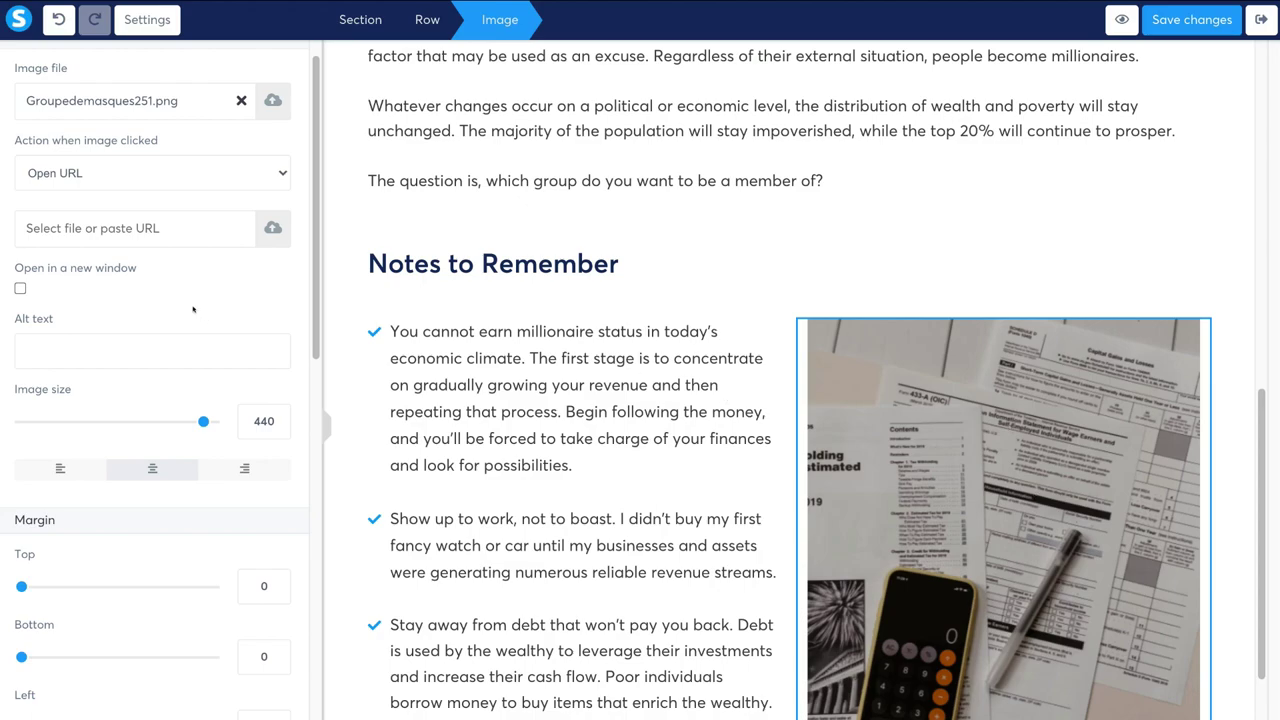
pyautogui.scroll(-8, 193, 309)
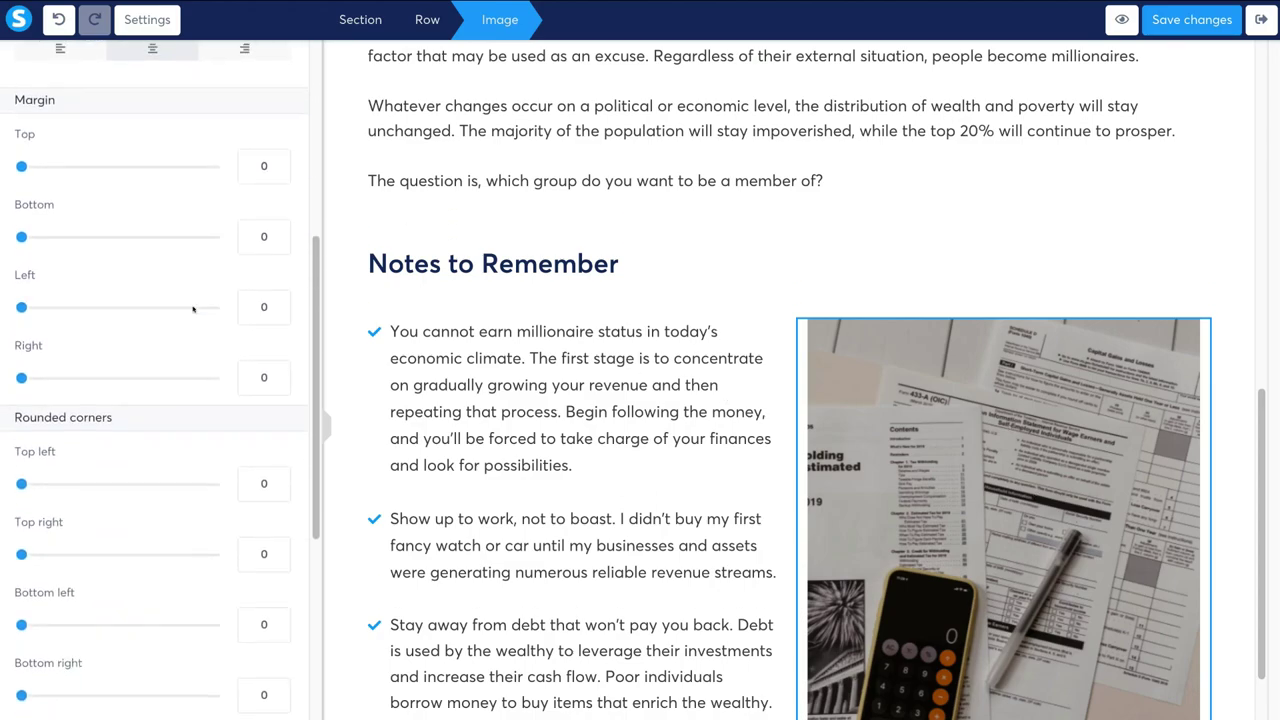
pyautogui.scroll(-8, 193, 309)
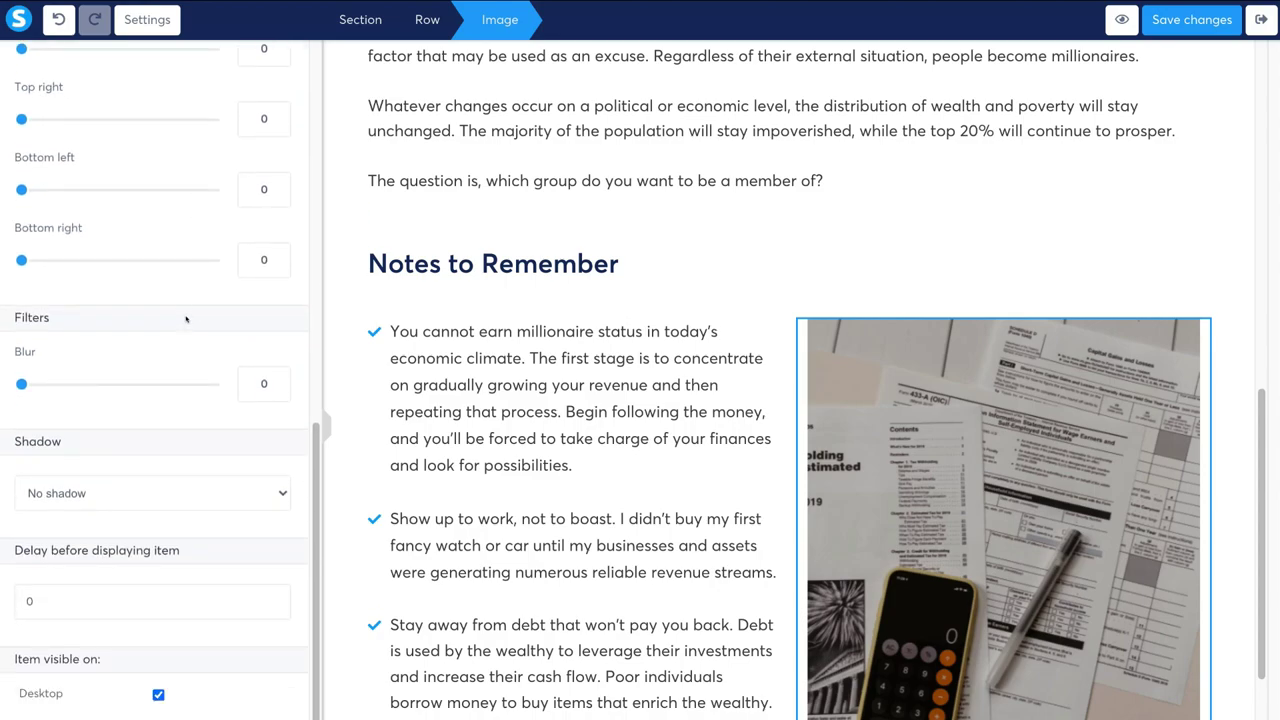
pyautogui.click(566, 362)
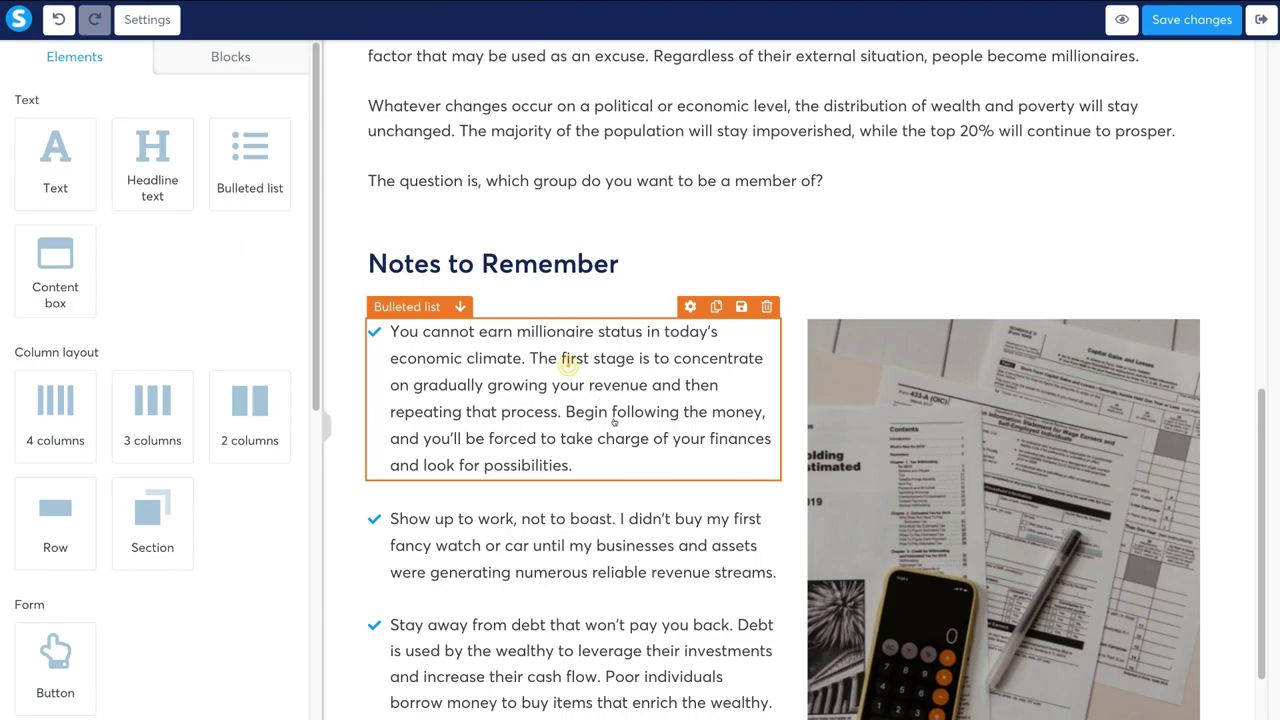
pyautogui.scroll(-5, 612, 420)
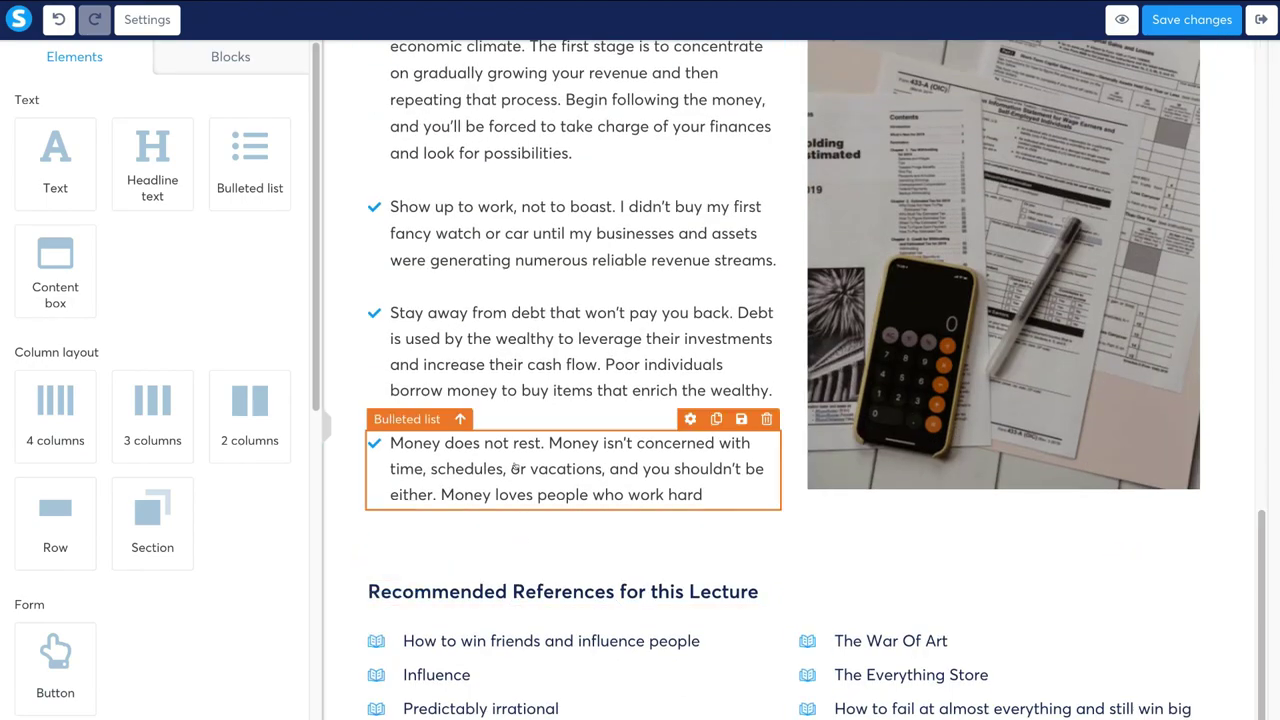
pyautogui.scroll(5, 520, 430)
pyautogui.scroll(8, 527, 387)
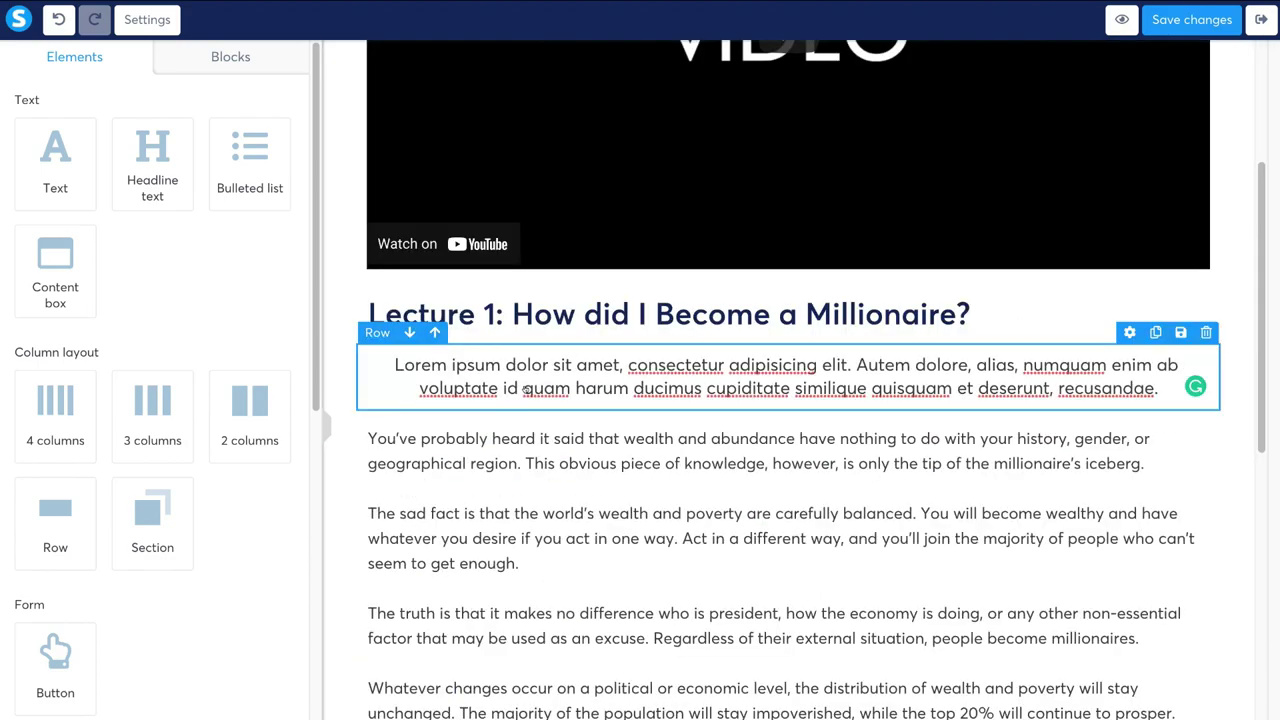
pyautogui.click(530, 388)
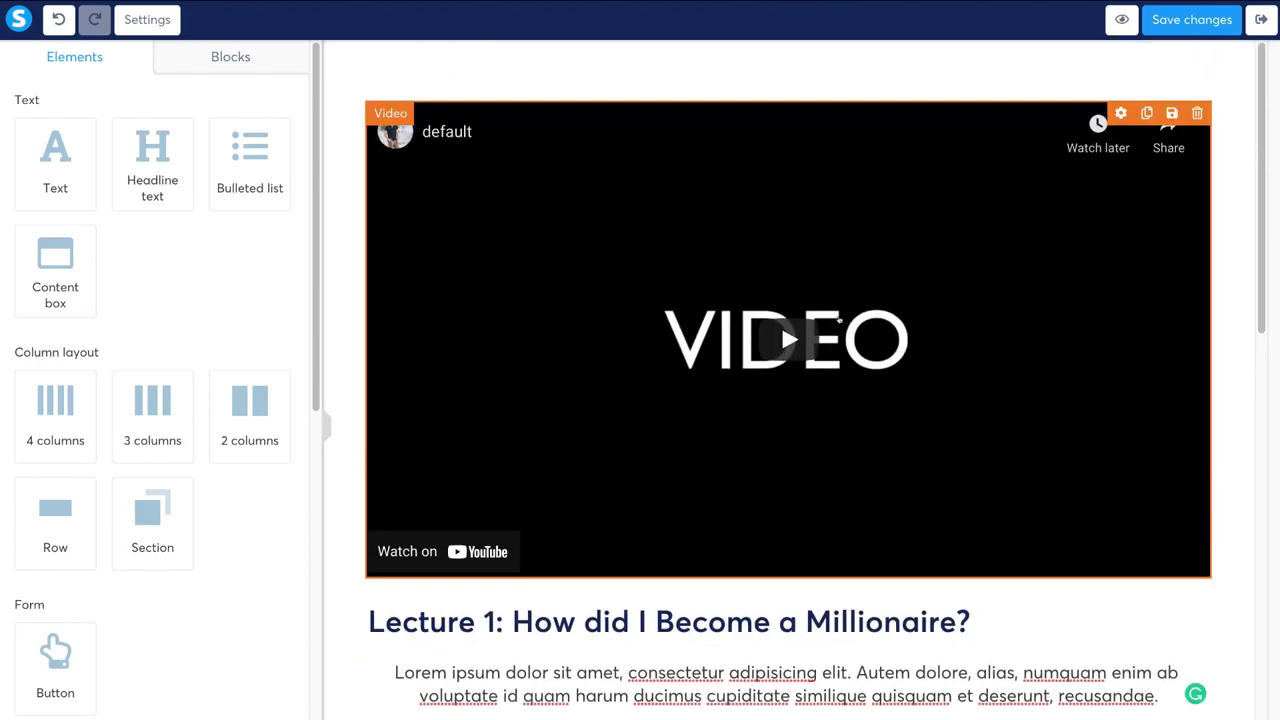
pyautogui.click(730, 225)
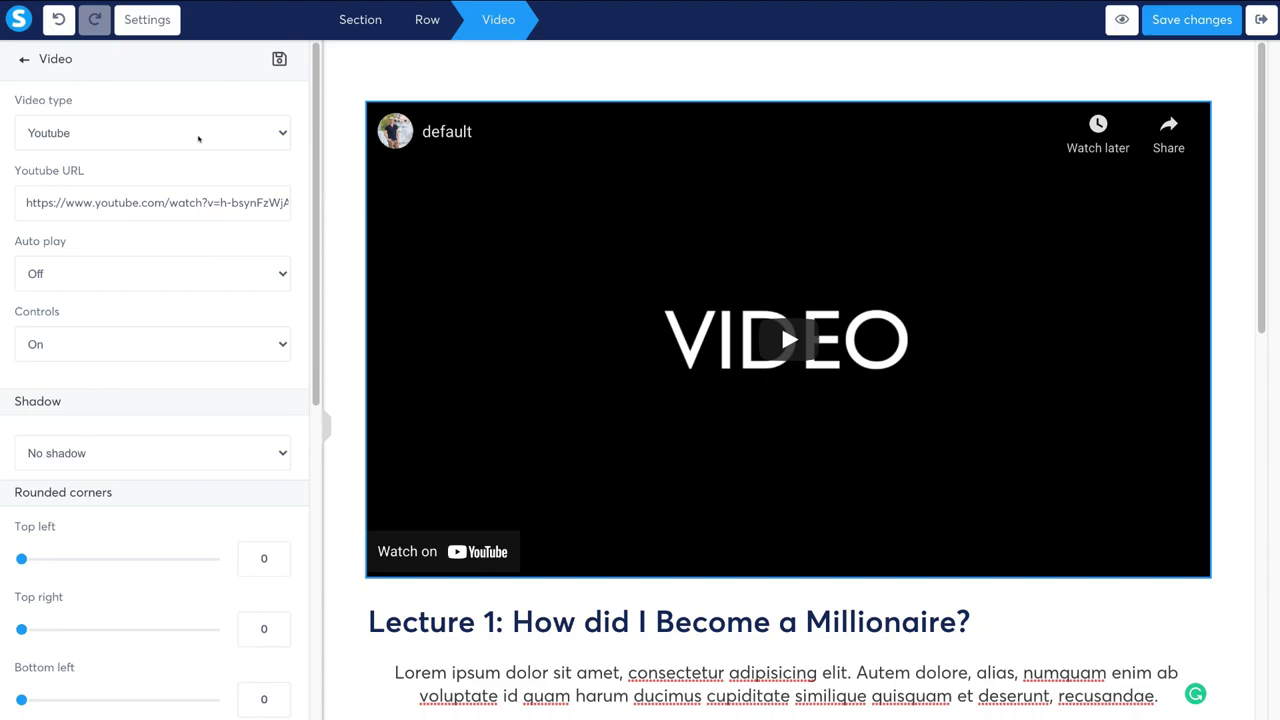
pyautogui.click(131, 133)
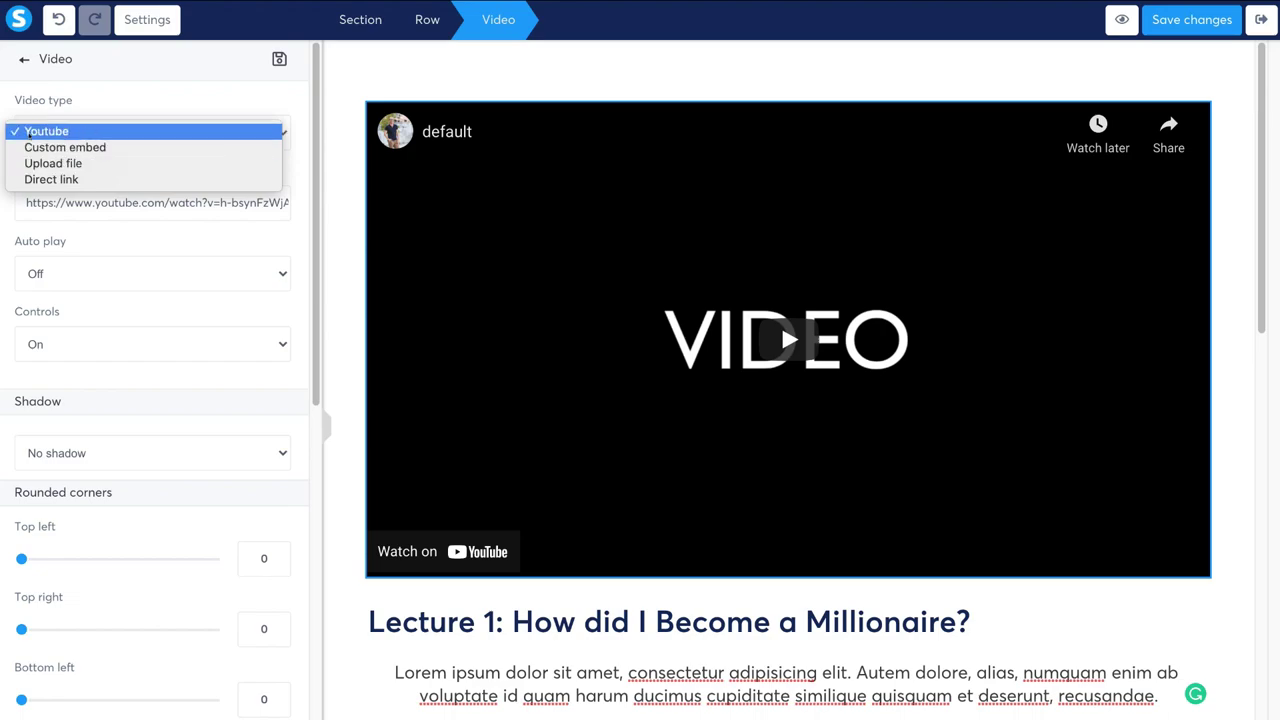
pyautogui.click(95, 133)
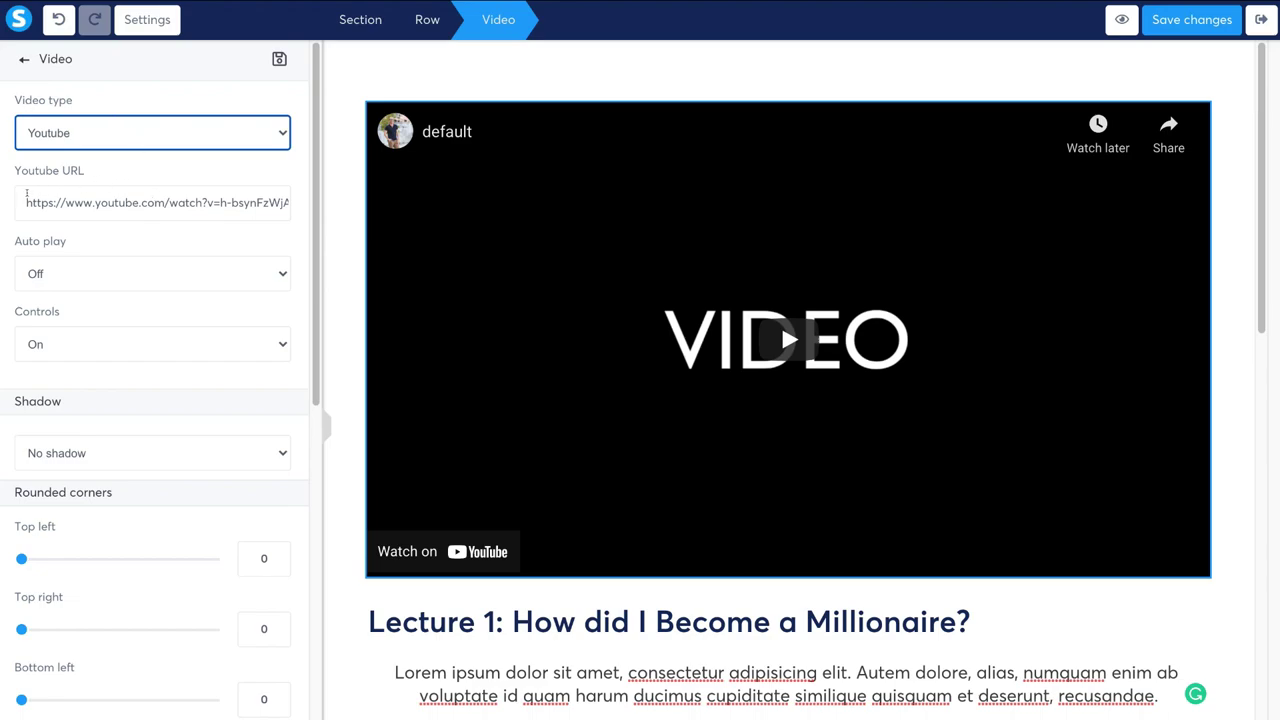
pyautogui.moveTo(26, 200); pyautogui.dragTo(293, 205)
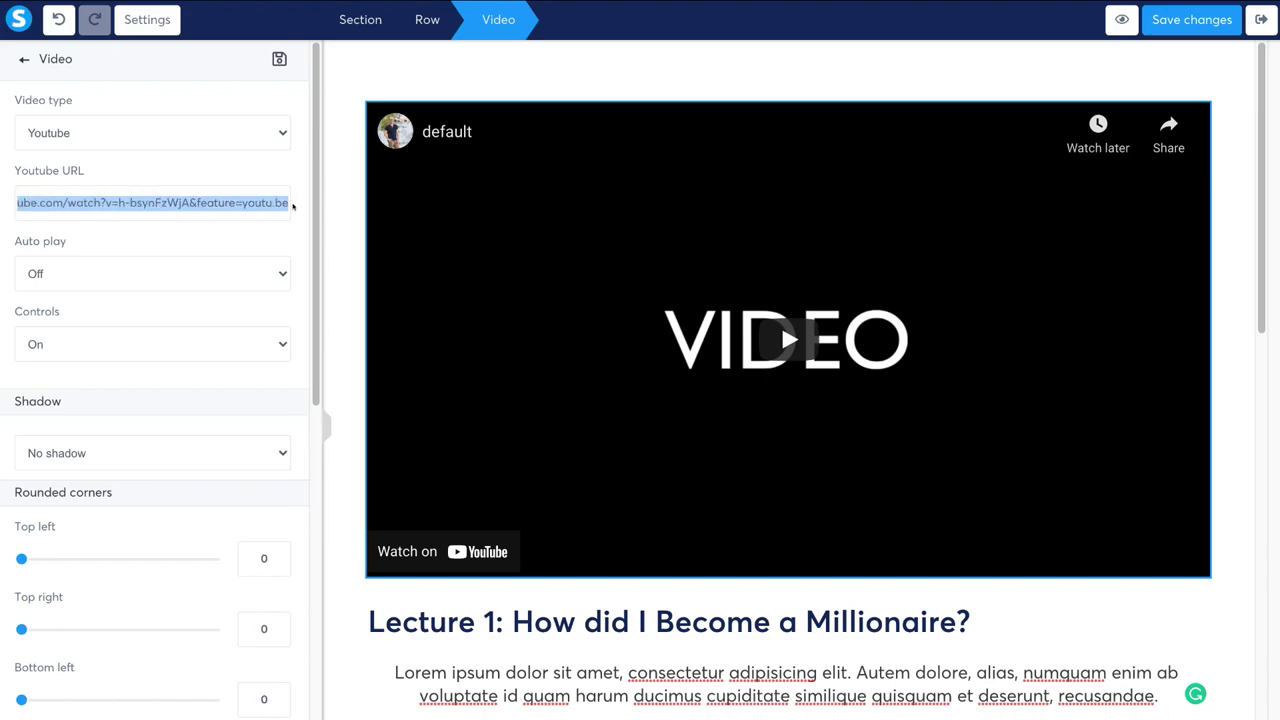
pyautogui.rightClick(199, 201)
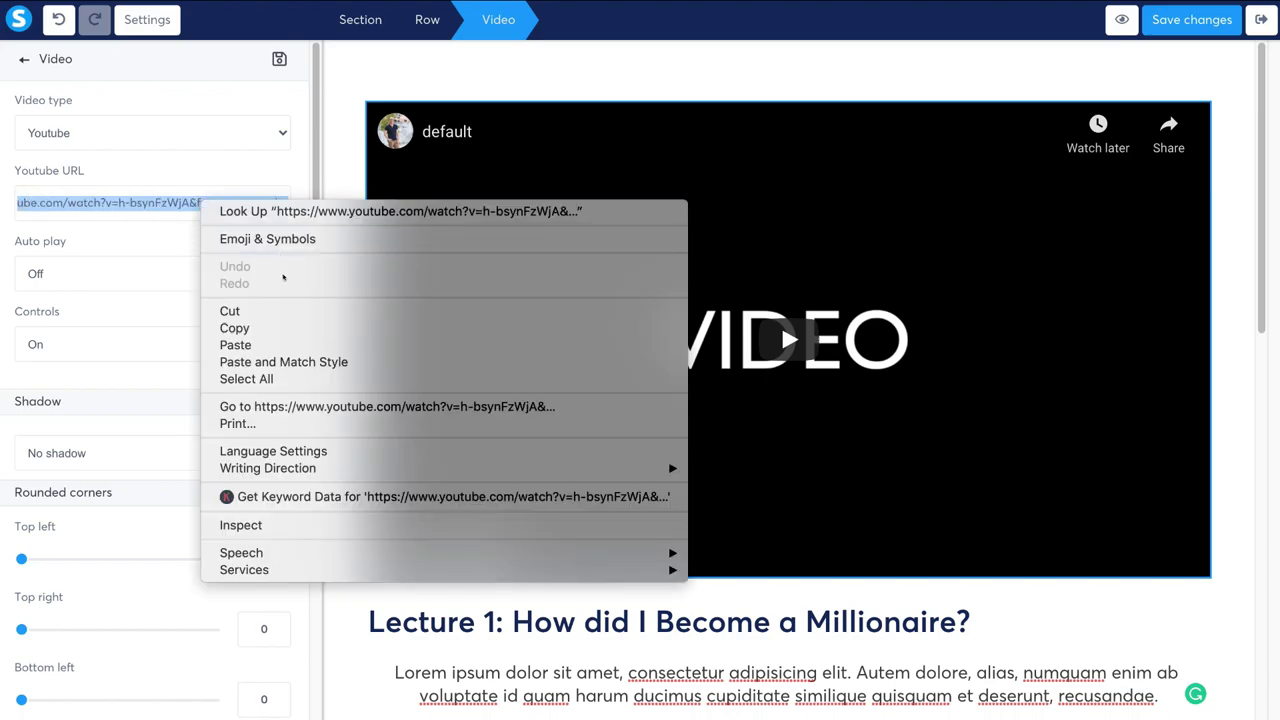
pyautogui.click(236, 345)
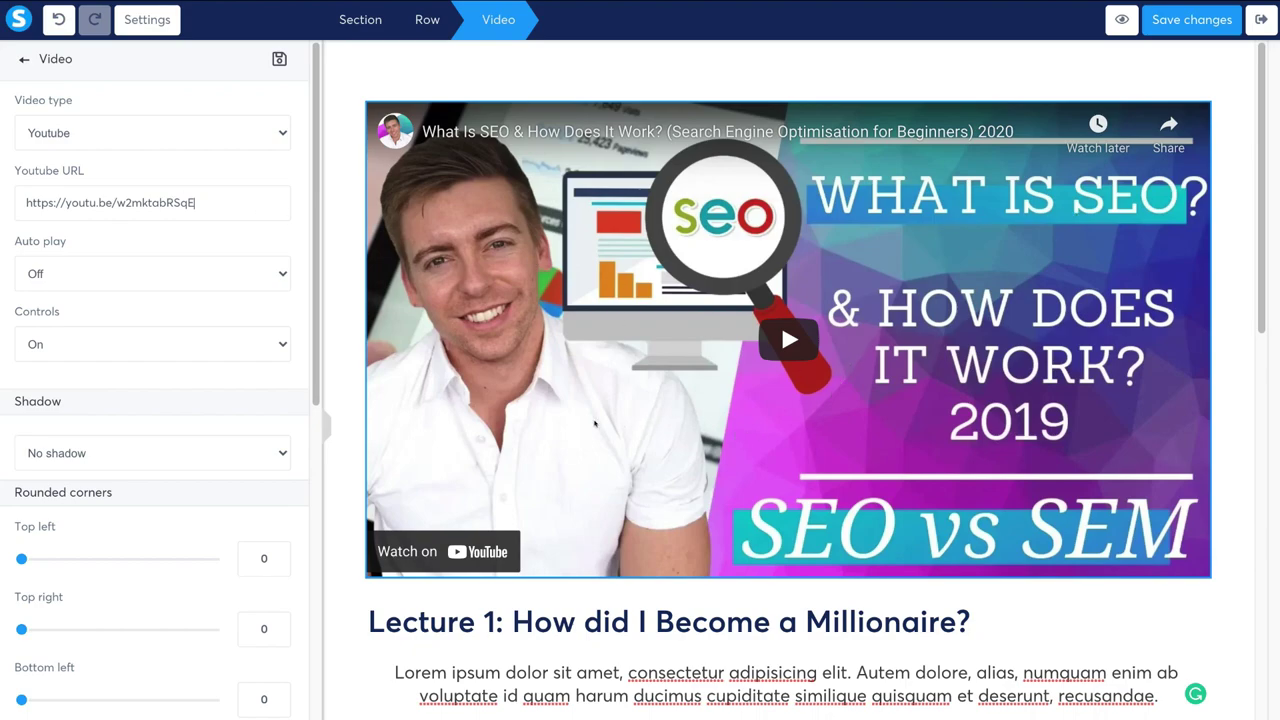
pyautogui.click(350, 365)
# Review the available page elements, including the column layout, form, media, social and other categories.
pyautogui.scroll(-5, 505, 385)
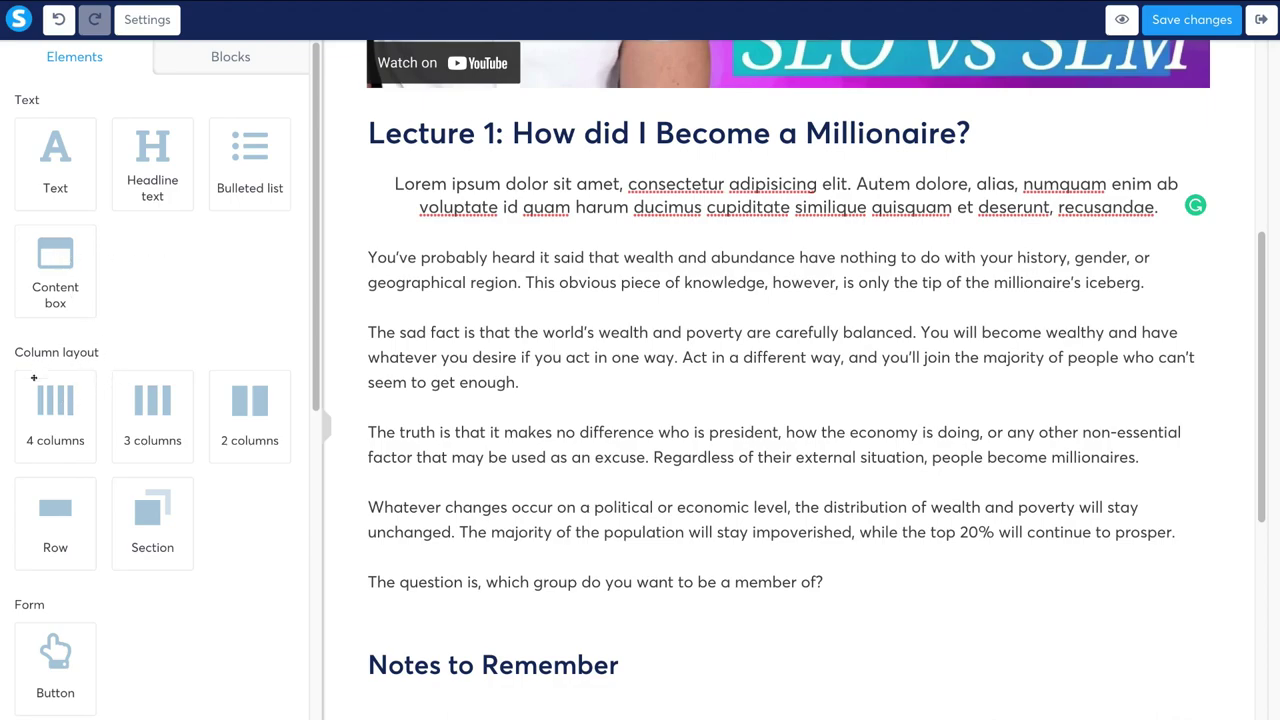
pyautogui.scroll(-3, 74, 396)
pyautogui.scroll(-5, 74, 396)
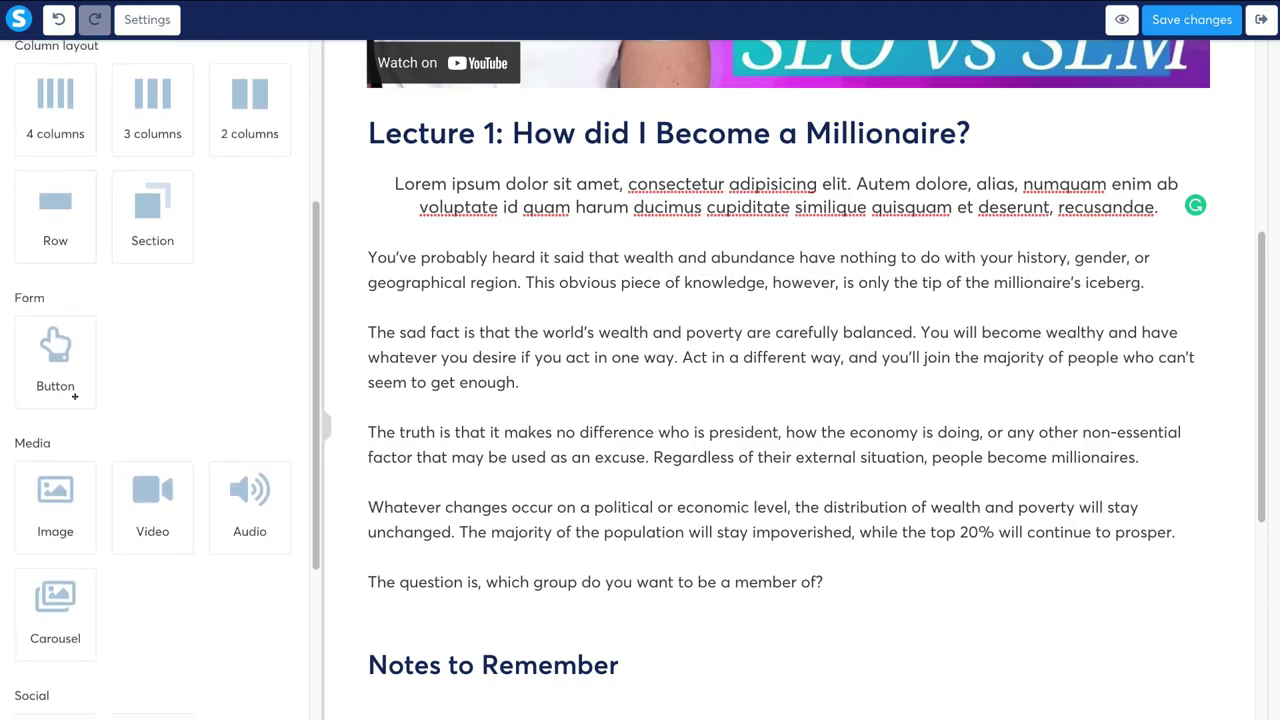
pyautogui.scroll(-5, 150, 294)
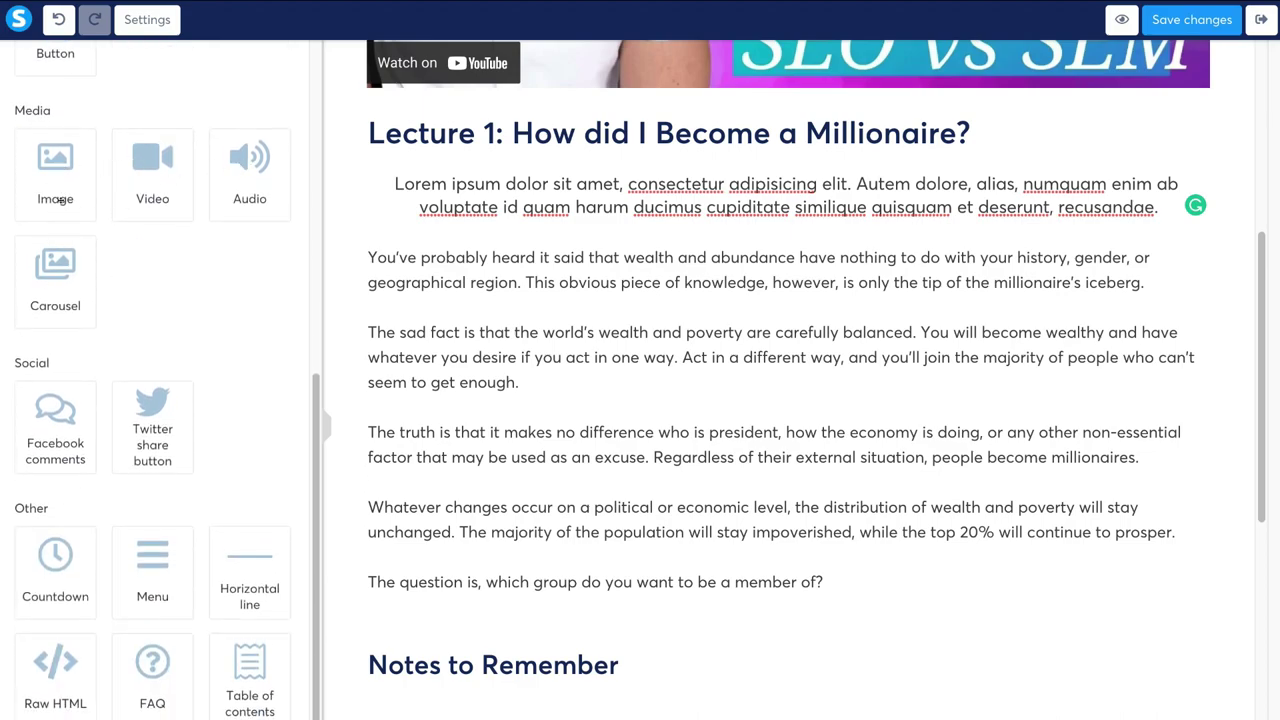
pyautogui.scroll(-1, 160, 325)
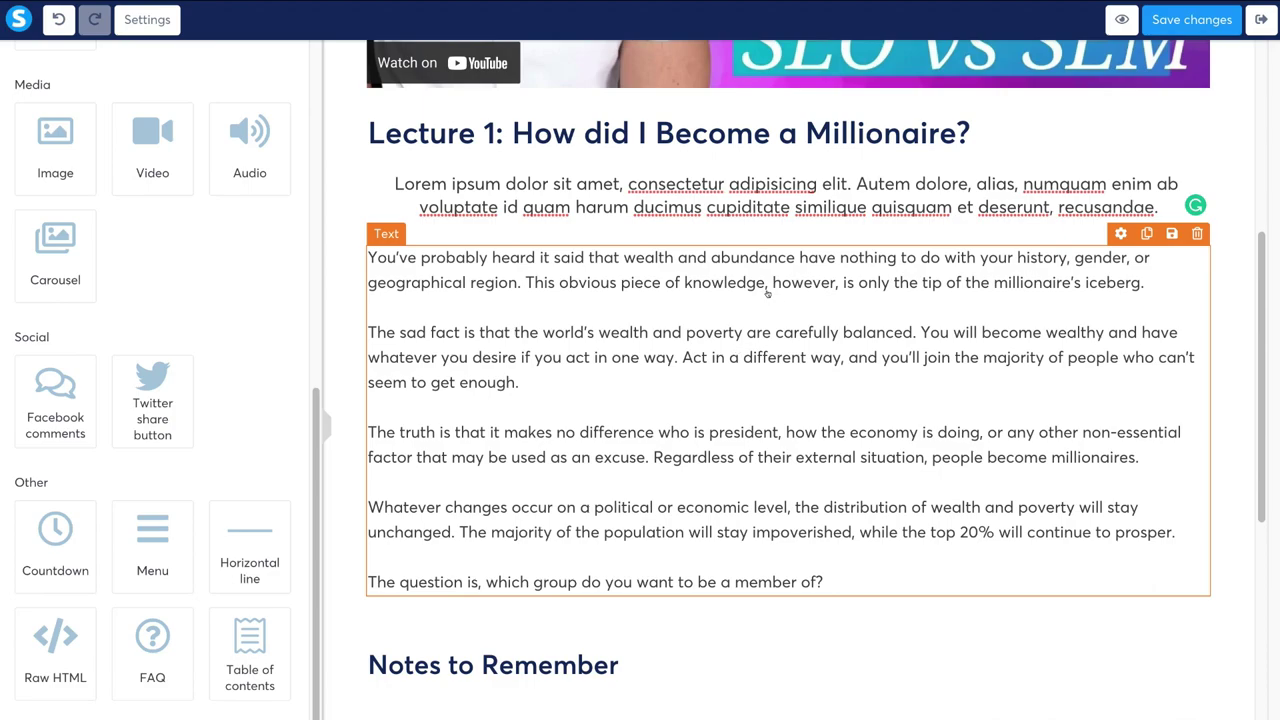
pyautogui.scroll(6, 262, 292)
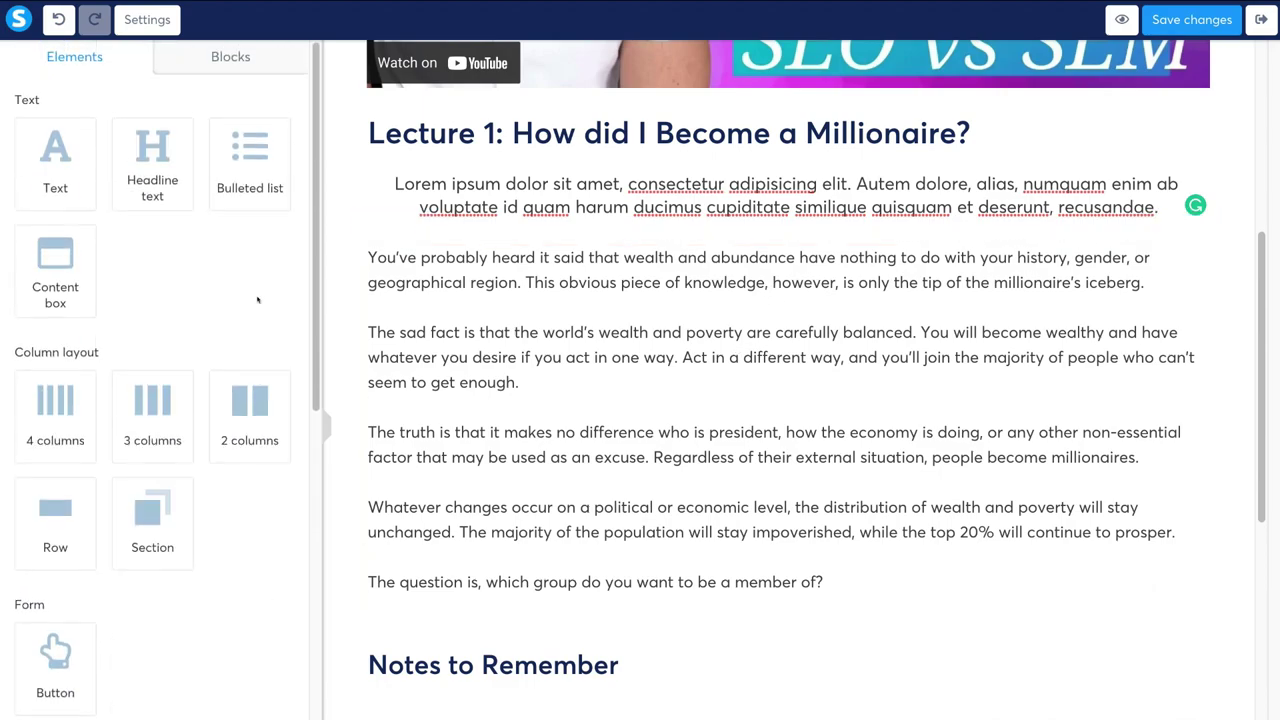
# Add the "Short testimonials with round images" block below the Recommended References for this Lecture section.
pyautogui.click(214, 65)
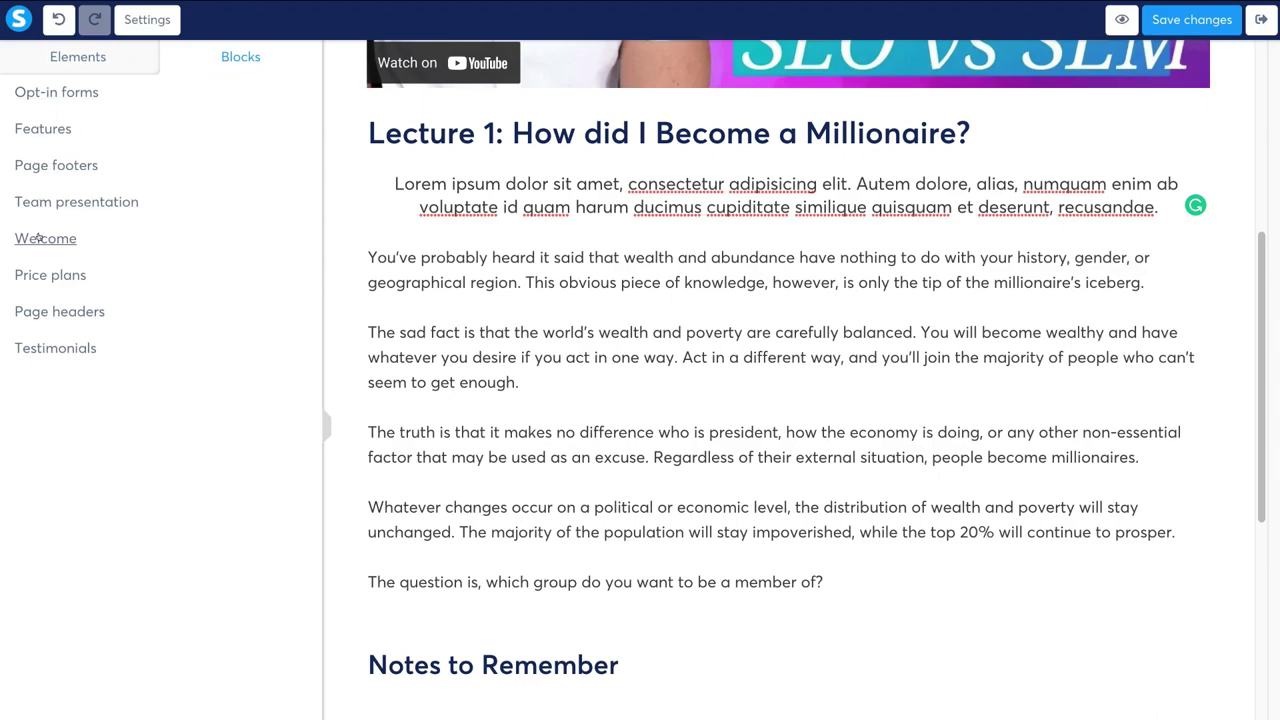
pyautogui.click(80, 346)
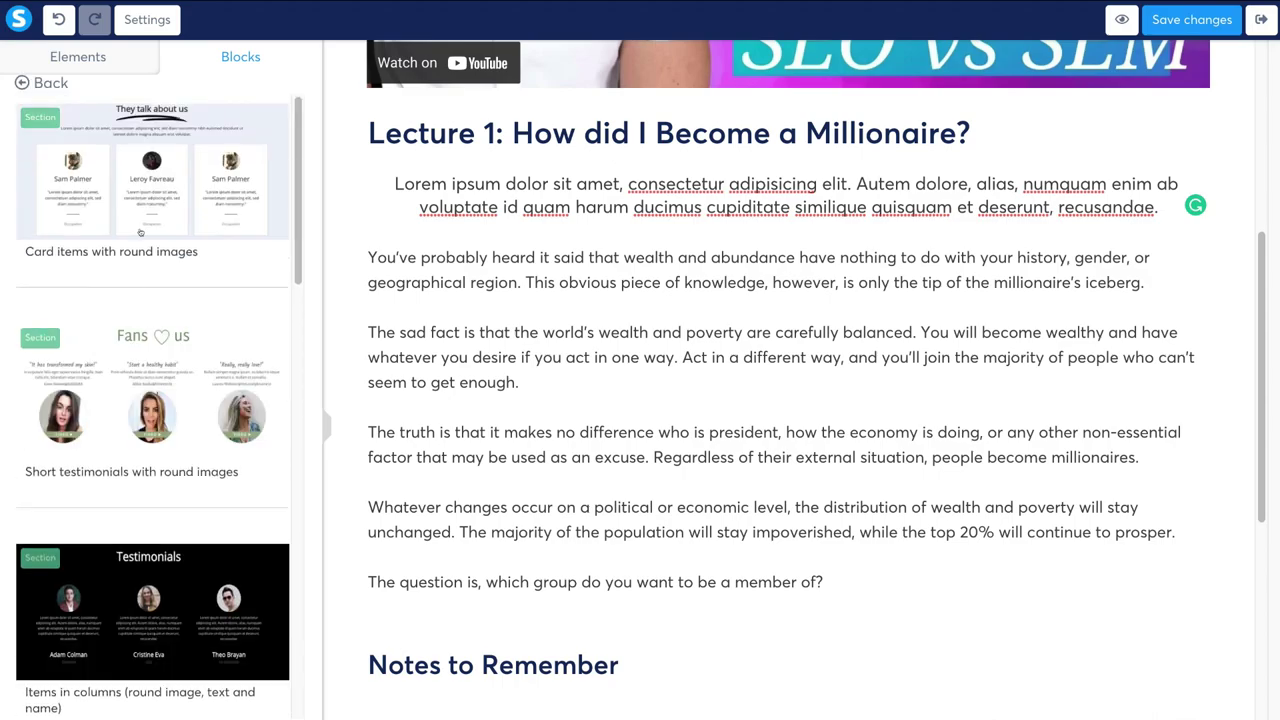
pyautogui.scroll(-2, 144, 372)
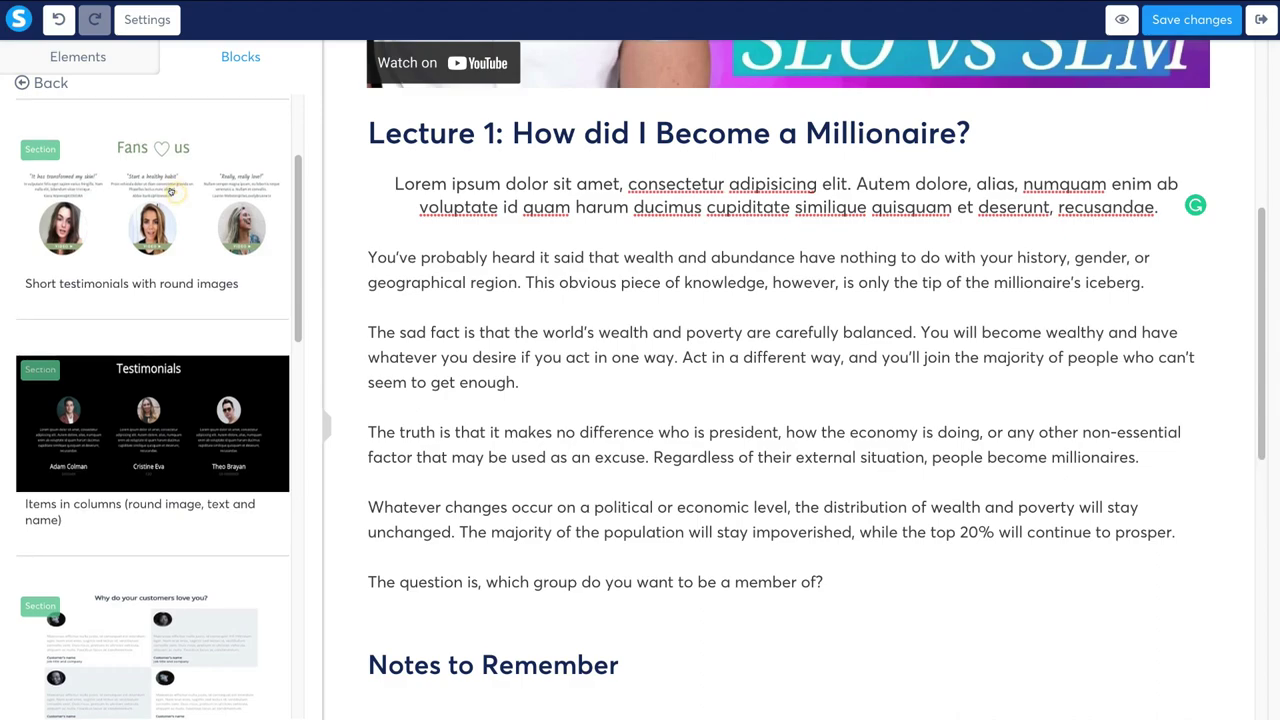
pyautogui.scroll(-1, 580, 231)
pyautogui.scroll(-10, 580, 231)
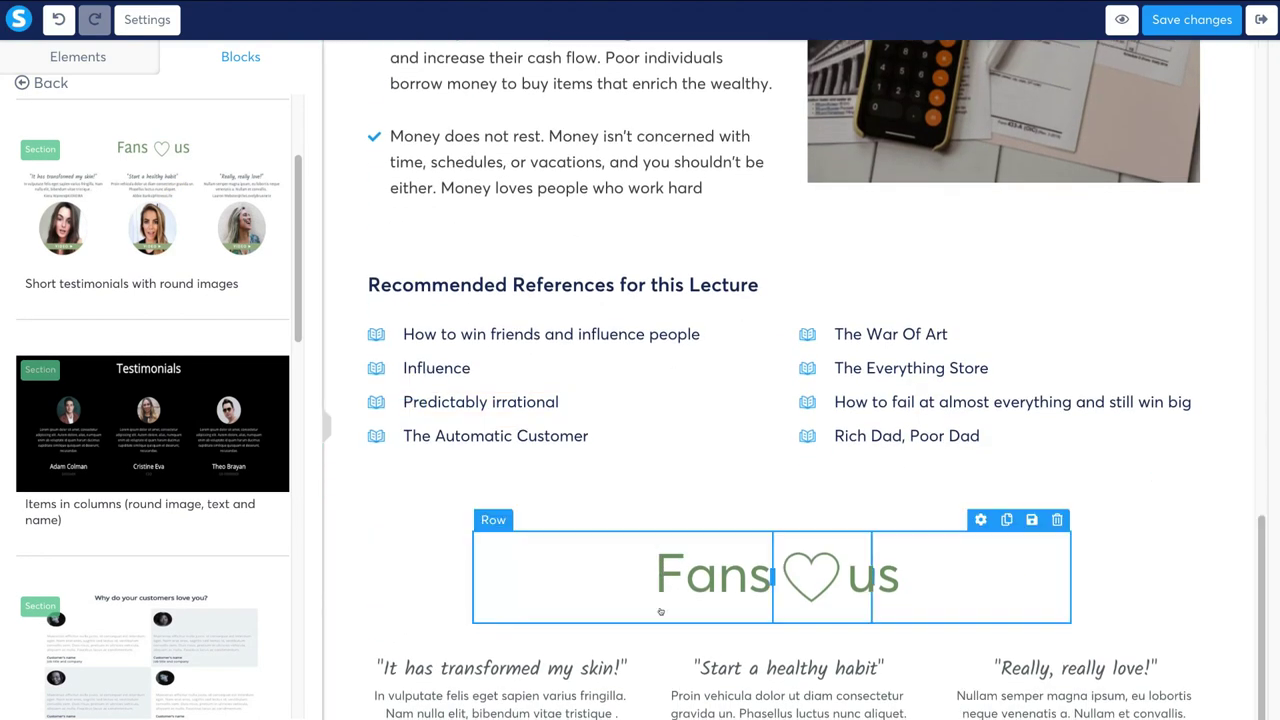
pyautogui.scroll(-2, 660, 606)
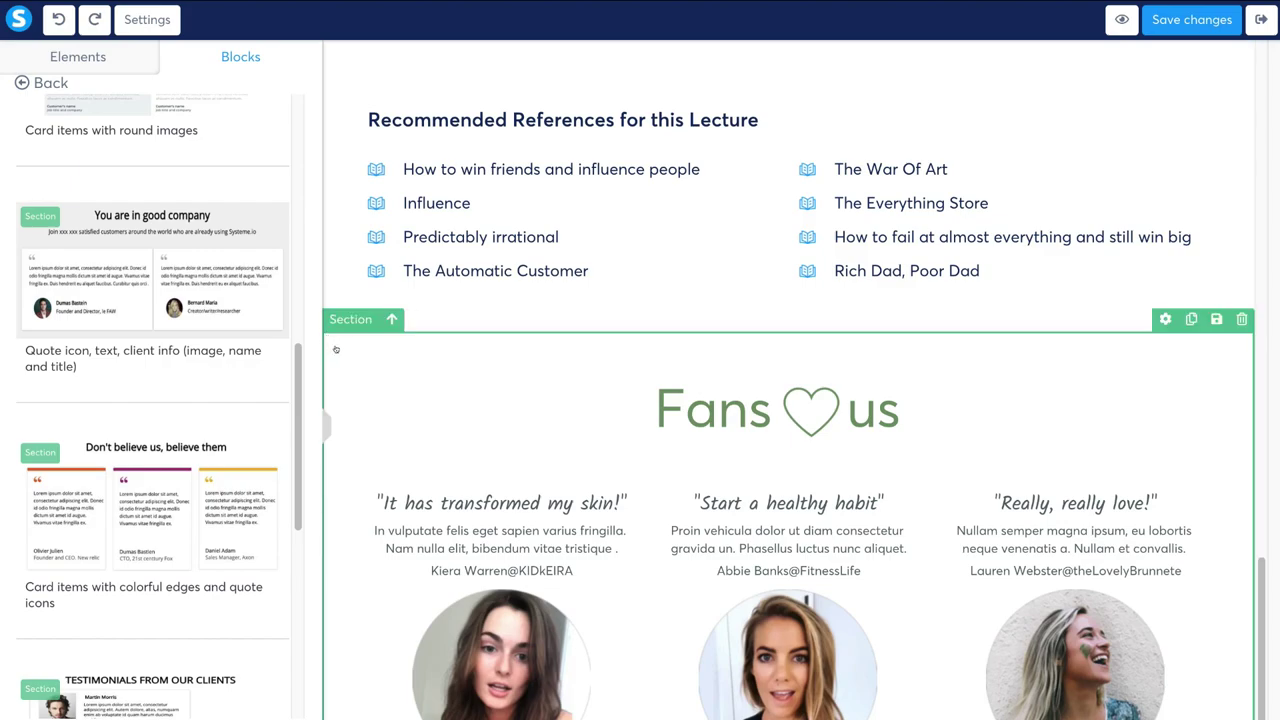
# Move the "Fans love us" testimonial section above the lecture video and then delete it.
pyautogui.moveTo(390, 319); pyautogui.dragTo(474, 604)
pyautogui.scroll(3, 474, 604)
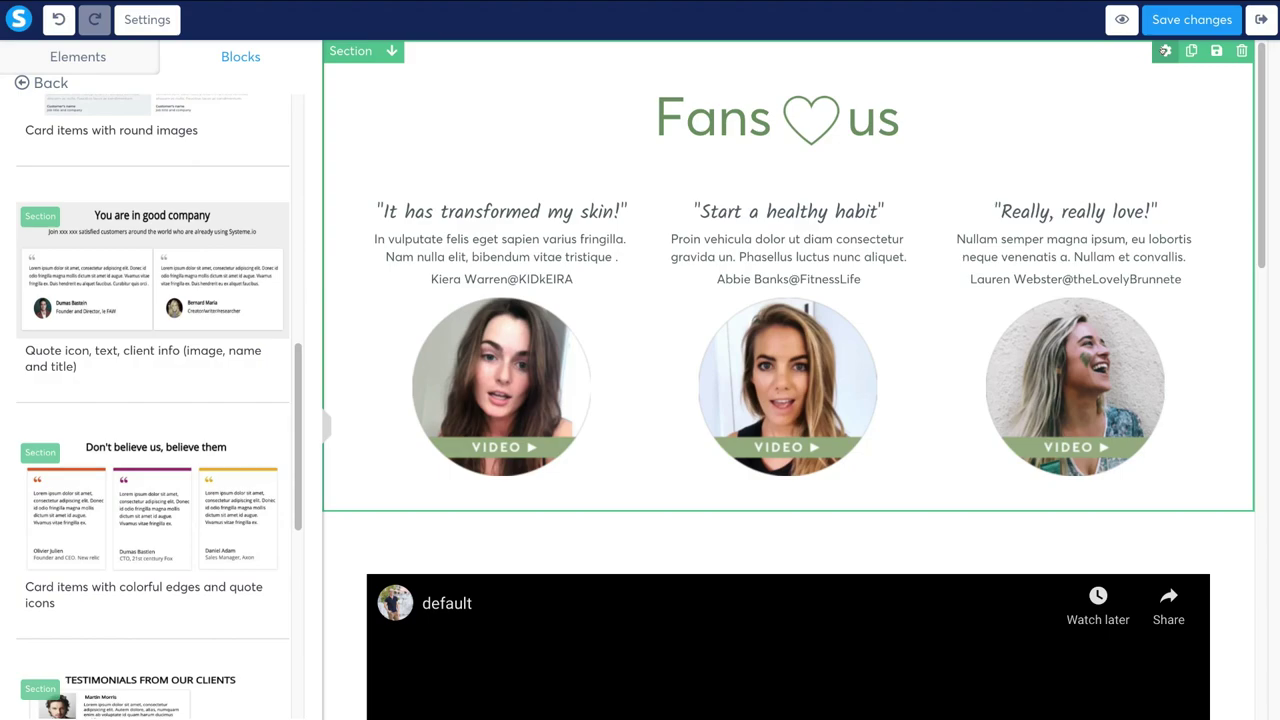
pyautogui.click(1241, 52)
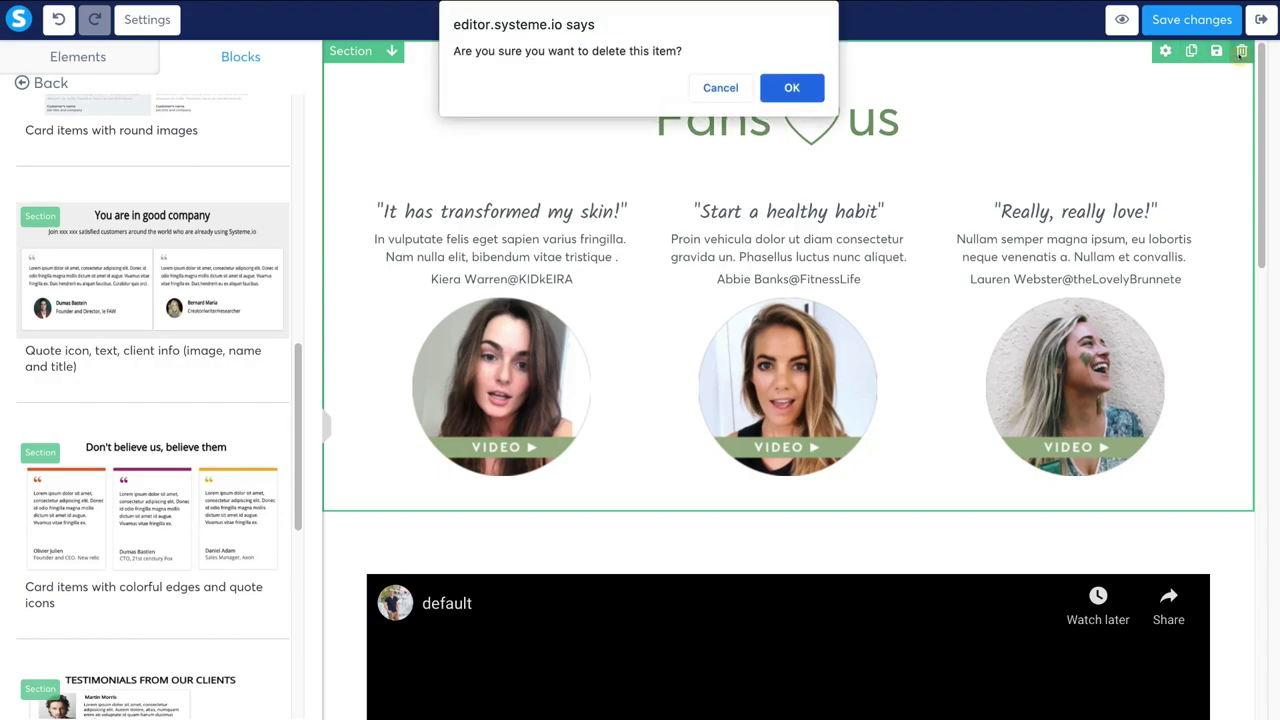
pyautogui.click(791, 87)
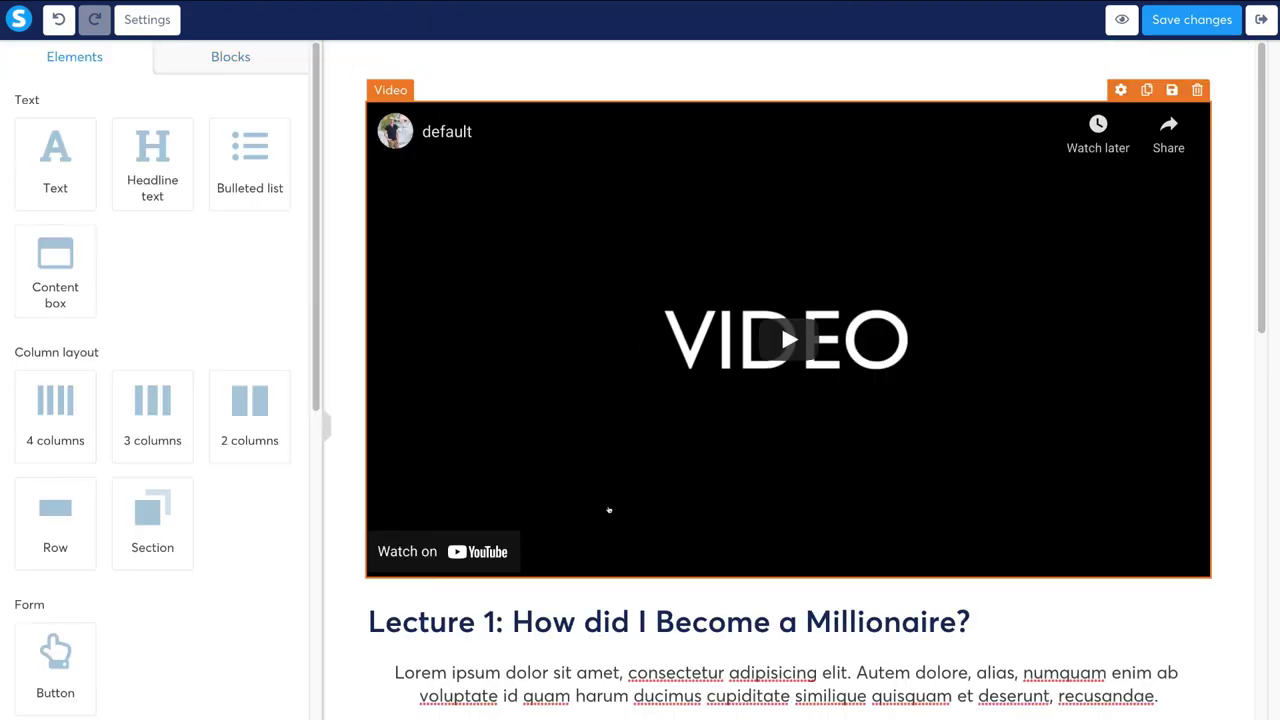
# Change the lecture headline to "Lecture 1: What Is SEO?" and save the page changes.
pyautogui.click(843, 622)
pyautogui.moveTo(972, 622); pyautogui.dragTo(512, 615)
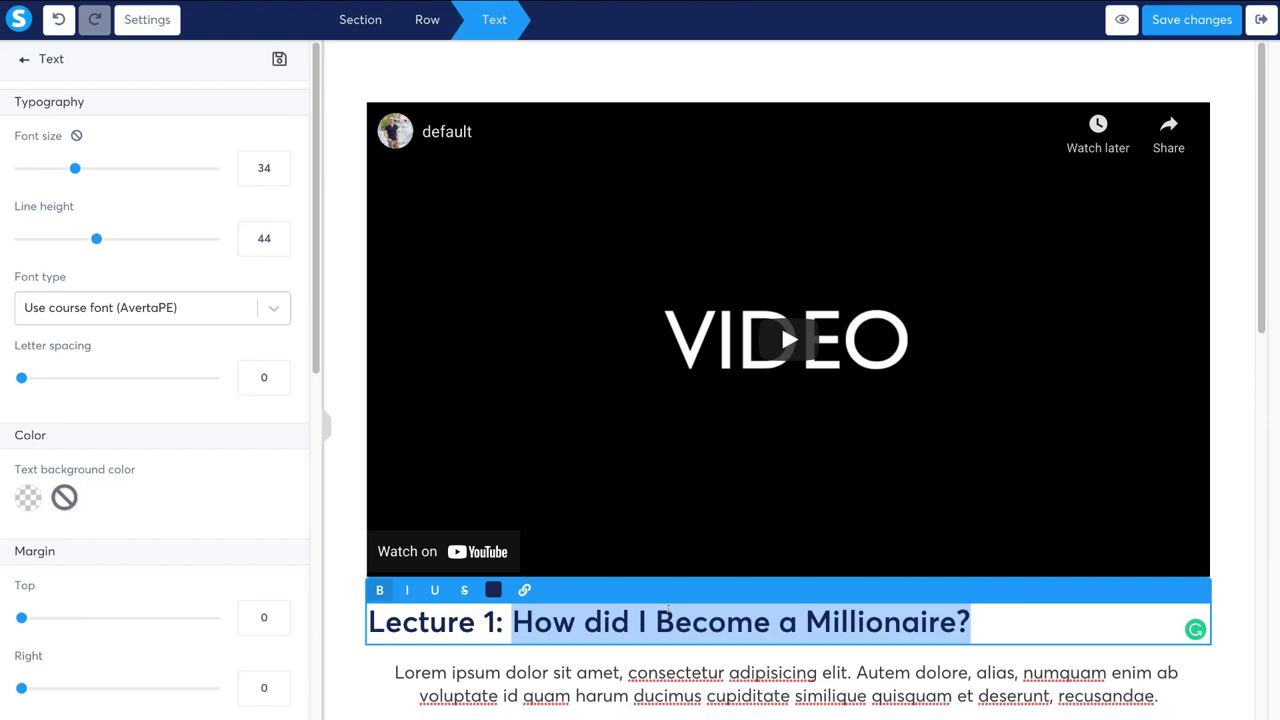
pyautogui.write('What Is SEO?')
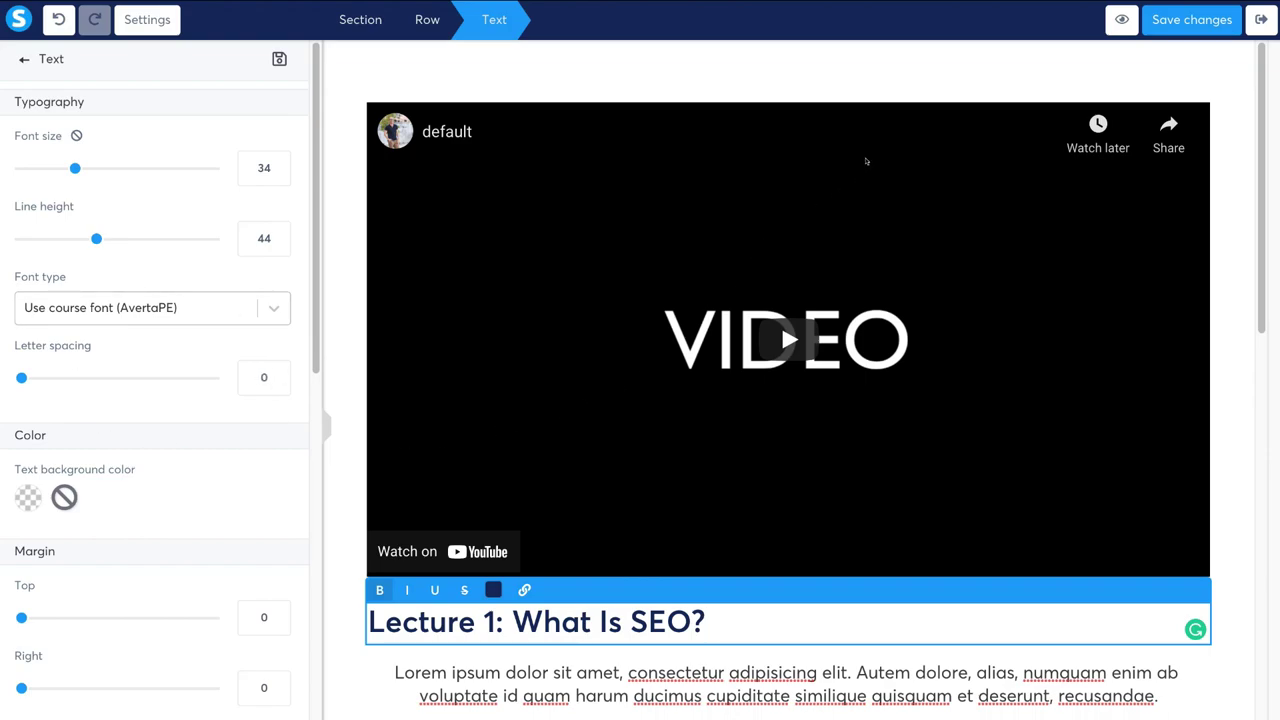
pyautogui.click(1161, 25)
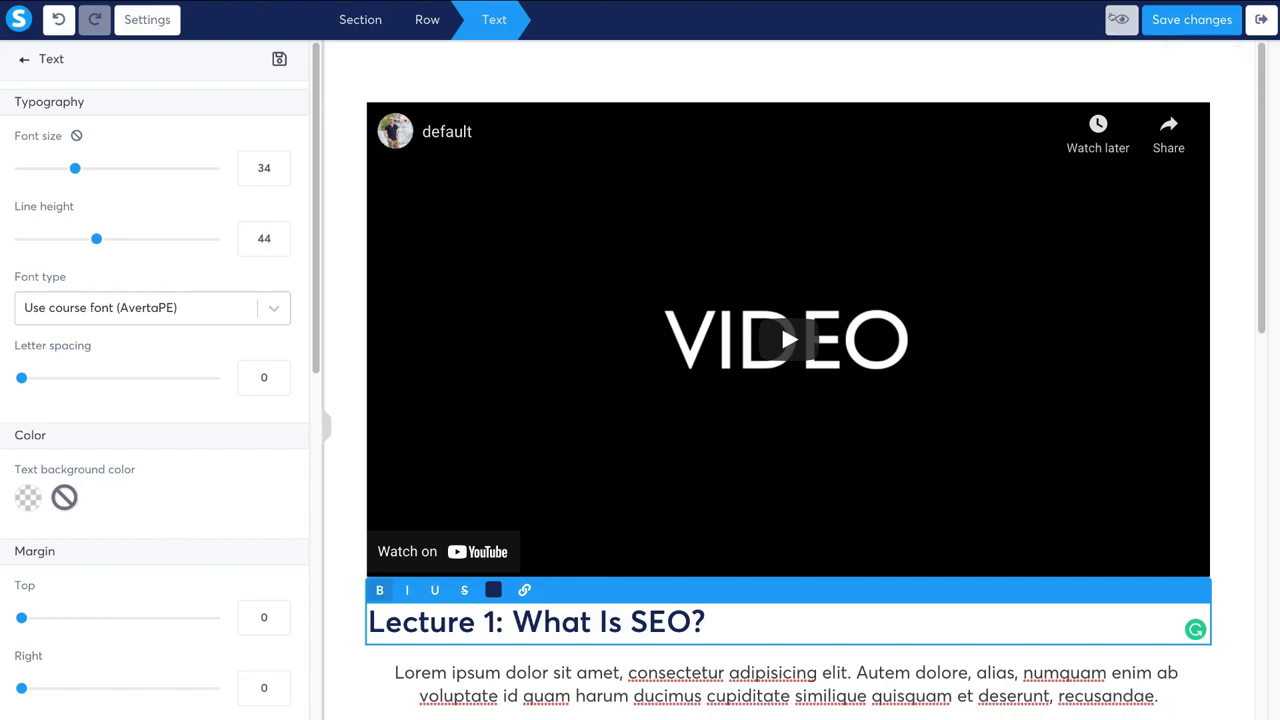
# Preview the lecture page and check its content down to the recommended references.
pyautogui.click(1120, 22)
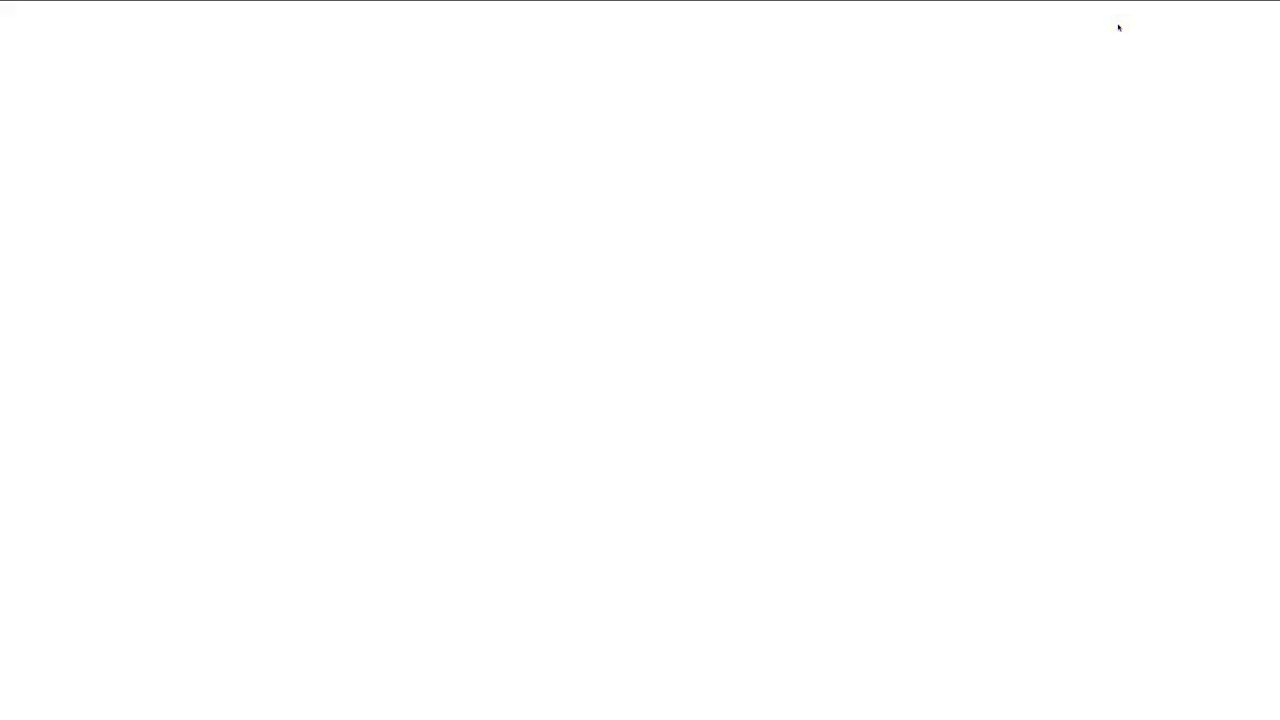
pyautogui.scroll(-3, 726, 216)
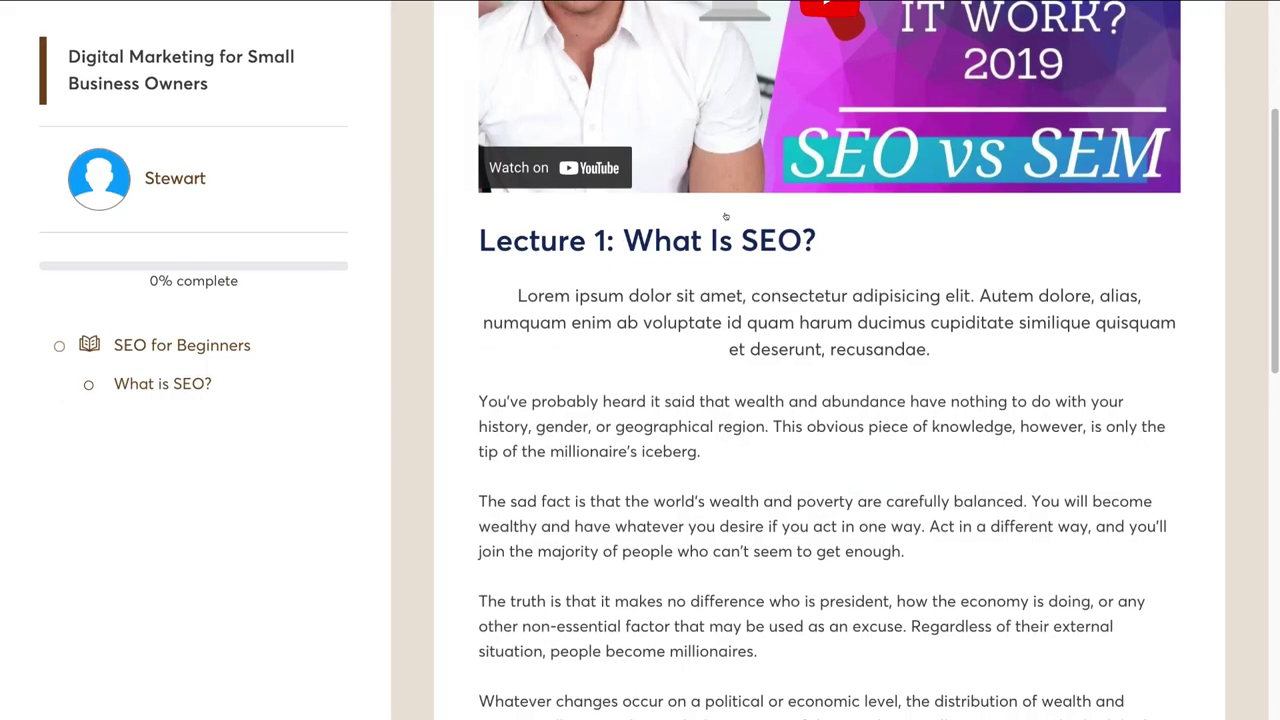
pyautogui.scroll(-10, 726, 216)
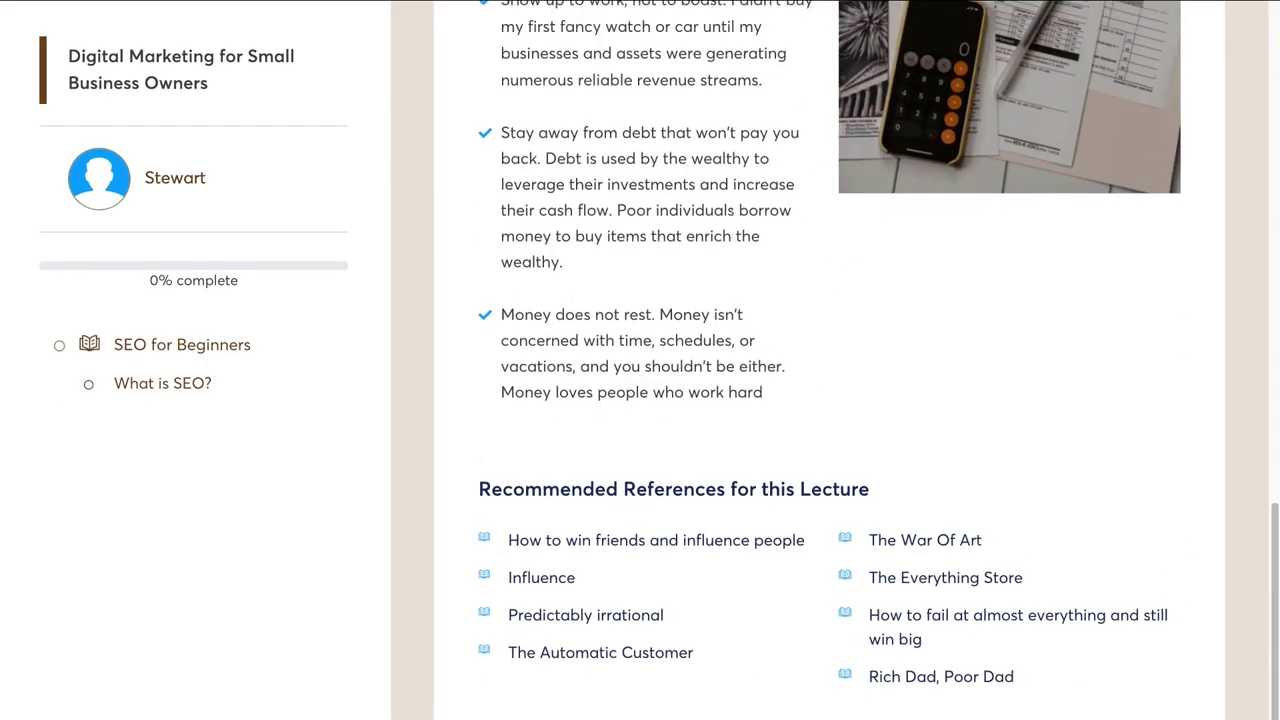
# Check the lecture page in the mobile layout, return to the desktop layout and exit the editor to the course outline.
pyautogui.scroll(15, 579, 192)
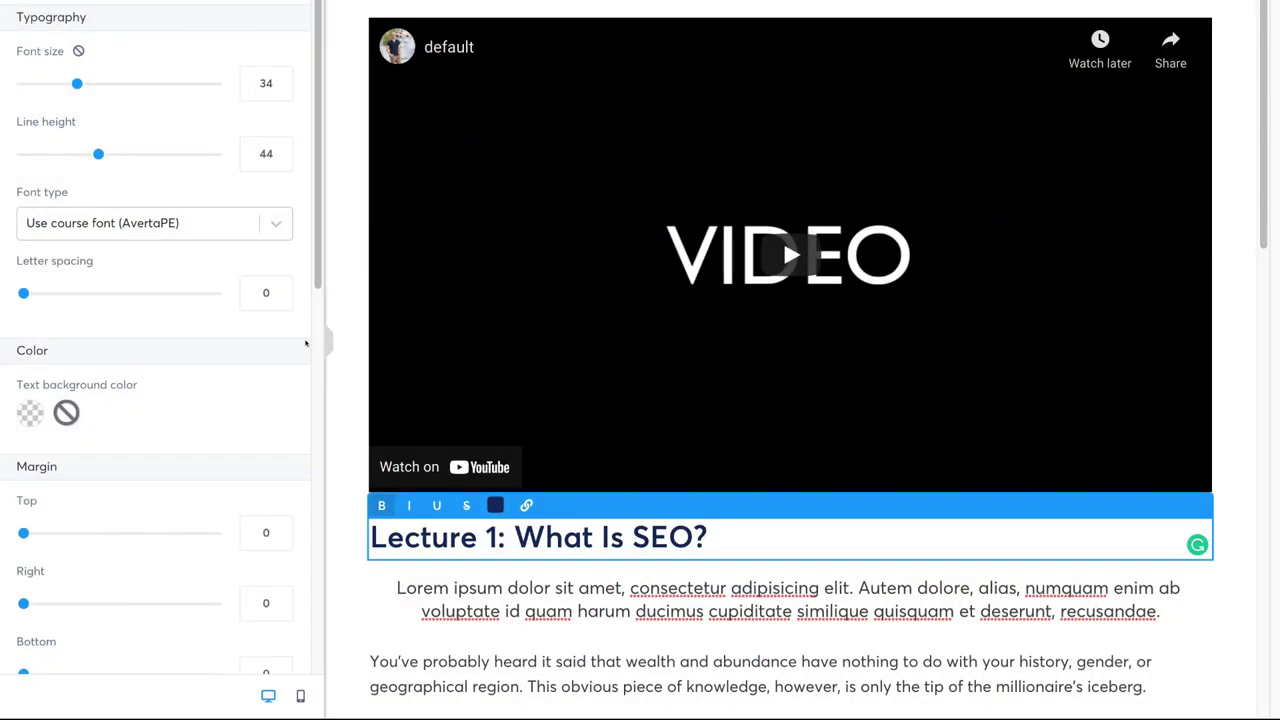
pyautogui.click(299, 696)
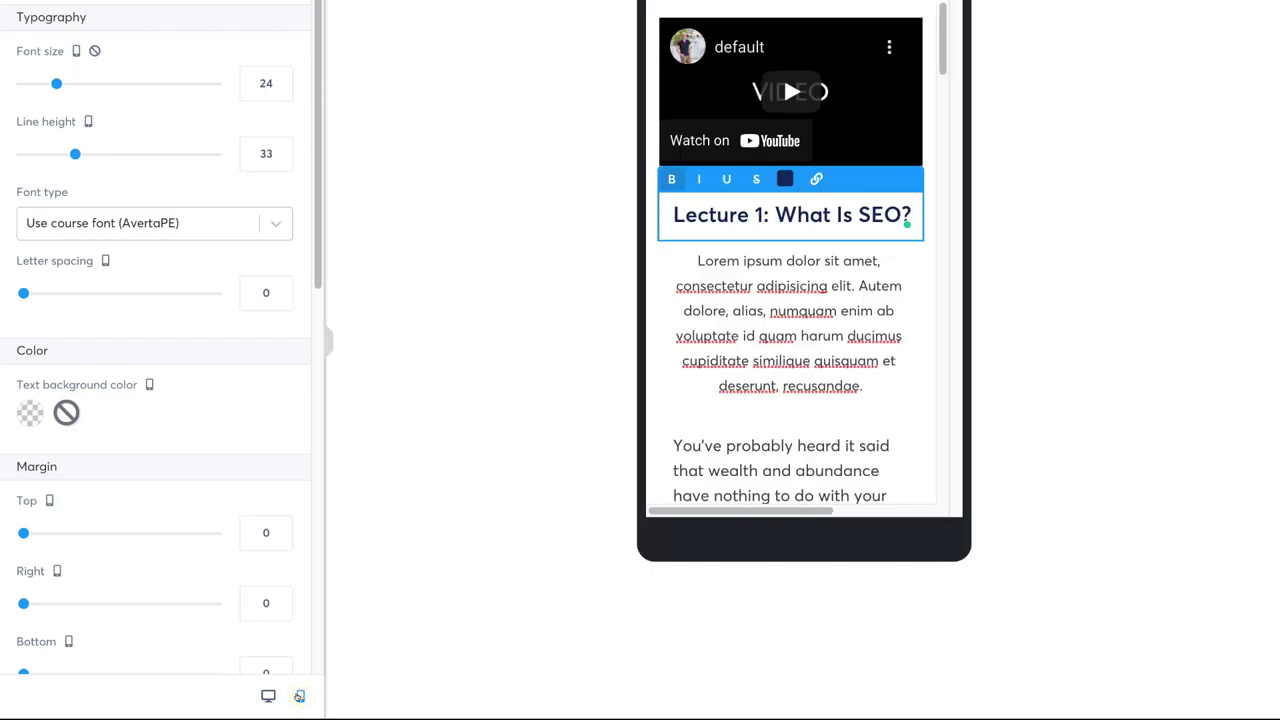
pyautogui.click(268, 696)
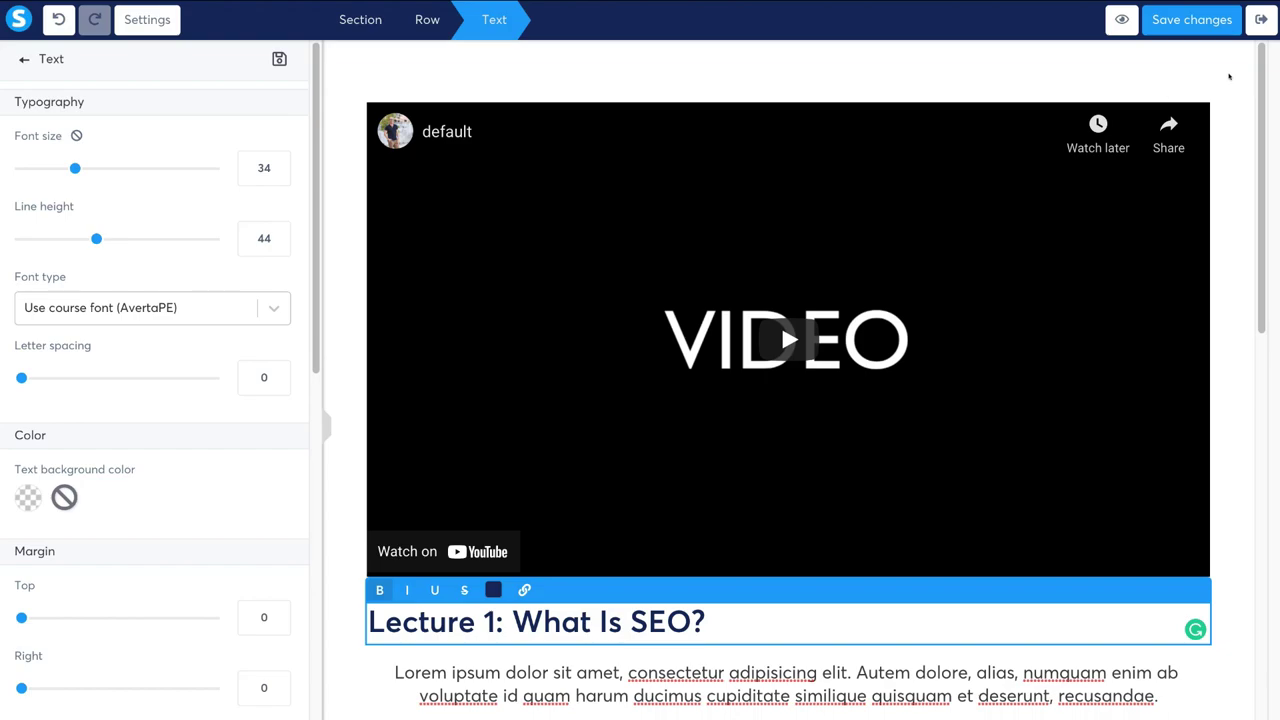
pyautogui.click(1258, 12)
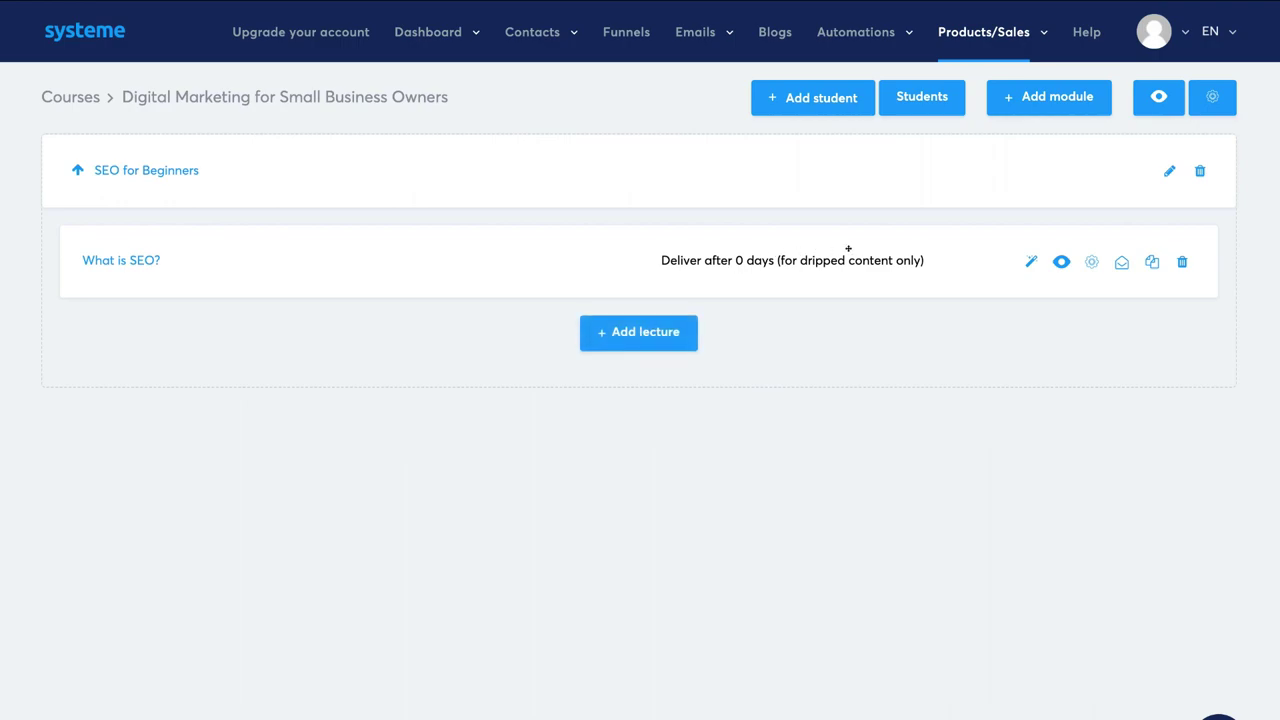
# Duplicate the "What is SEO?" lecture and create a new course module named "Google Ads for Beginners".
pyautogui.click(1148, 263)
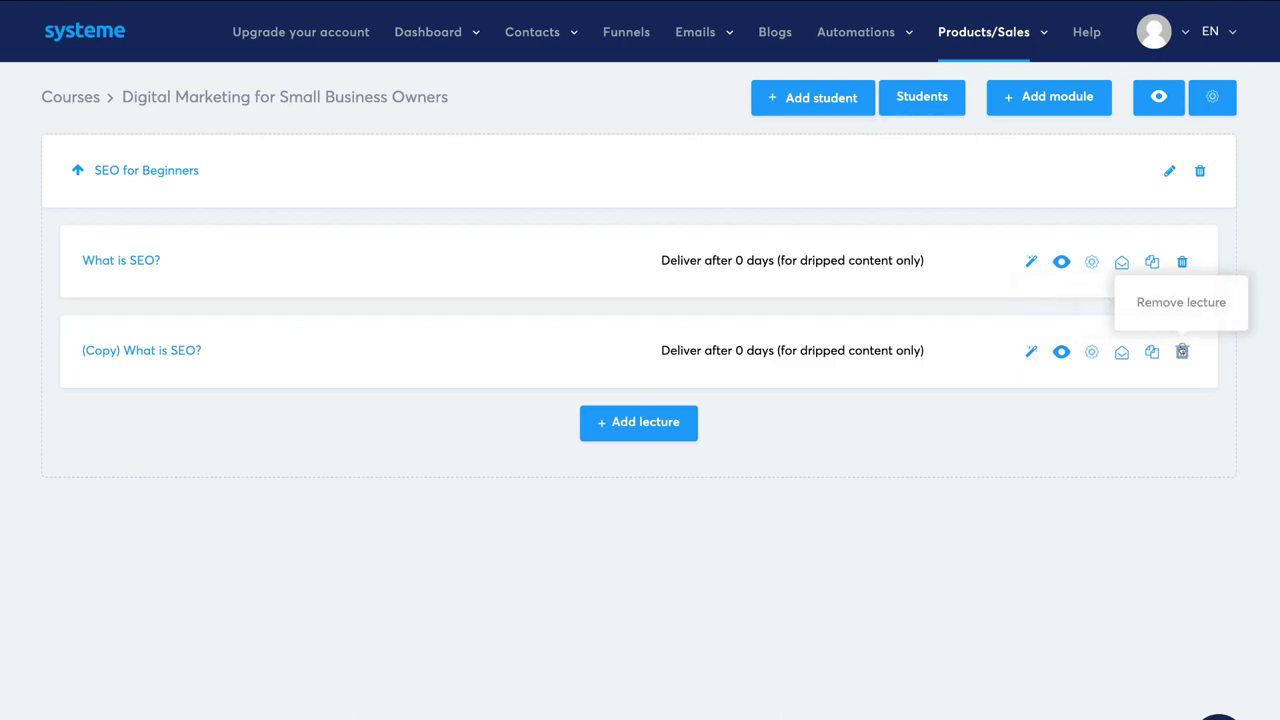
pyautogui.click(1041, 106)
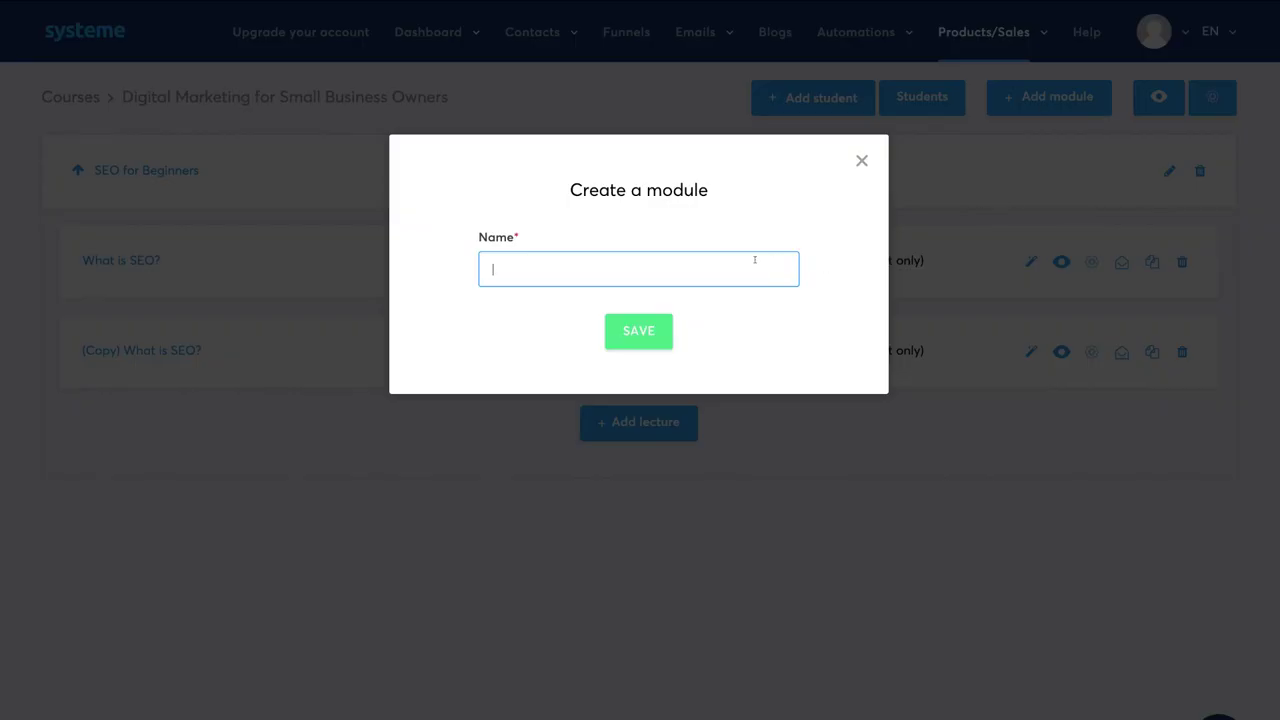
pyautogui.write('Google Ads for Beginners')
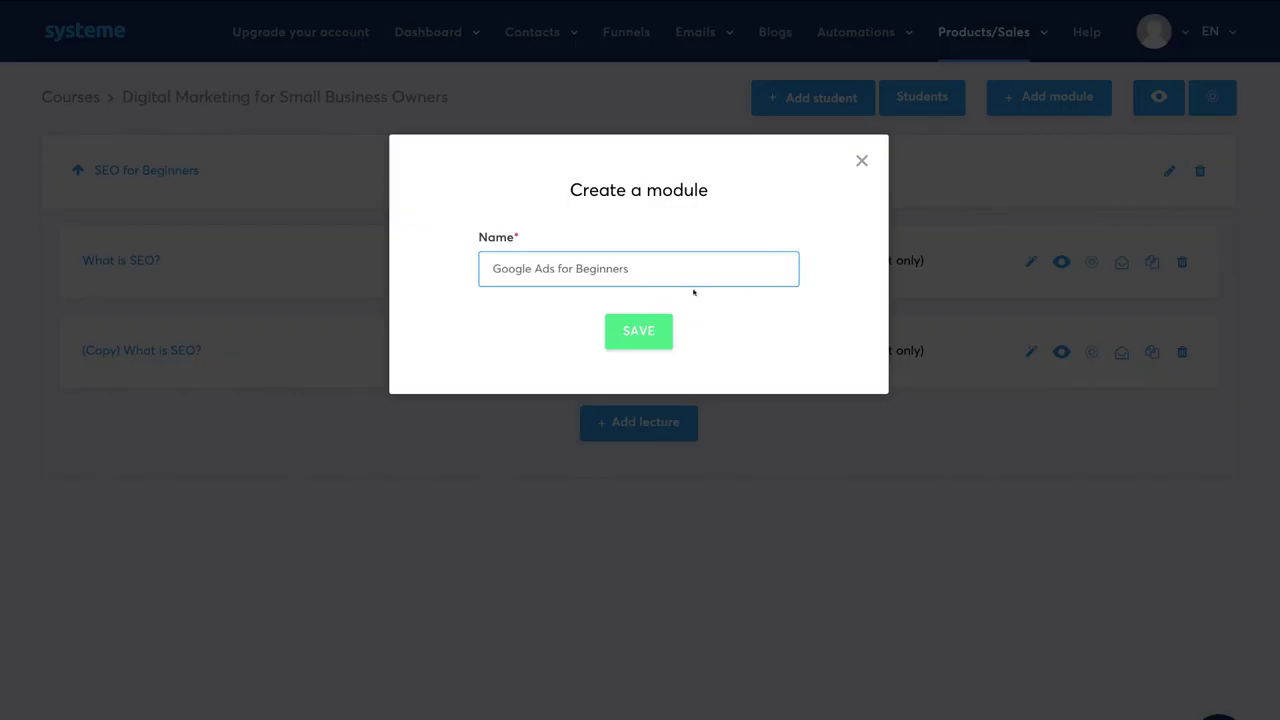
pyautogui.click(645, 331)
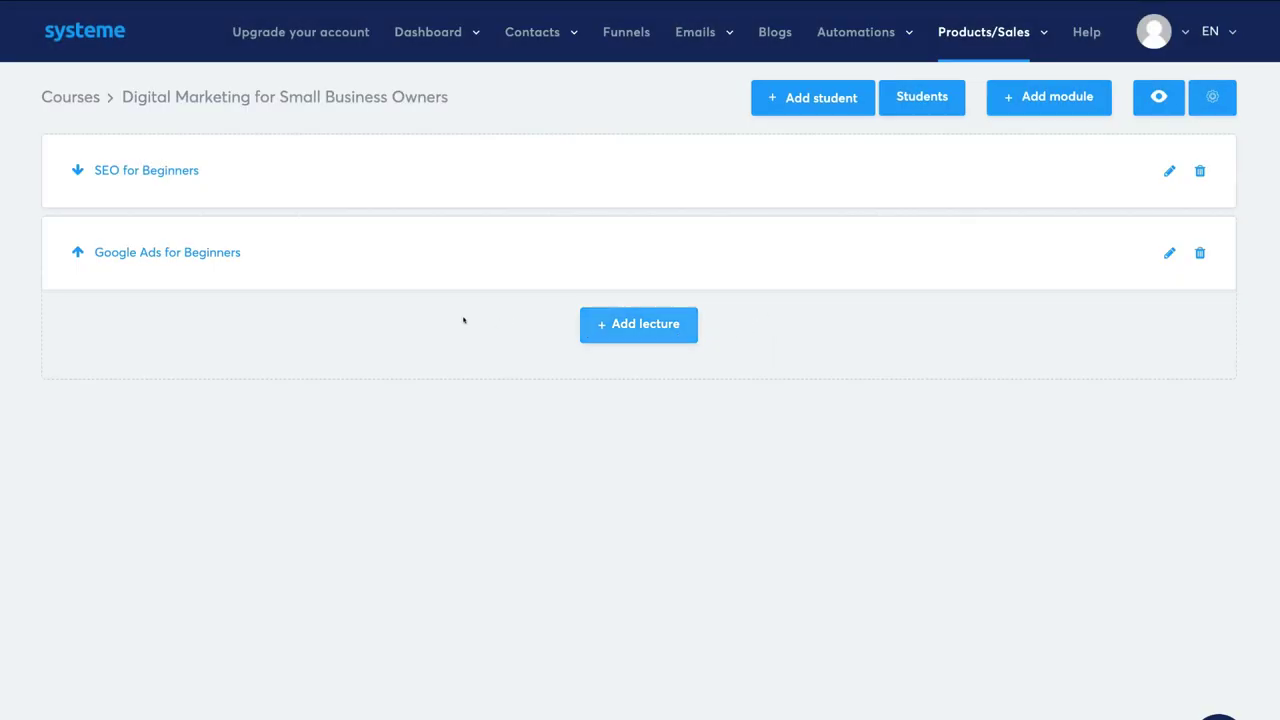
# Duplicate the "(Copy) What is SEO?" lecture and move the new copy into the Google Ads for Beginners module.
pyautogui.click(74, 170)
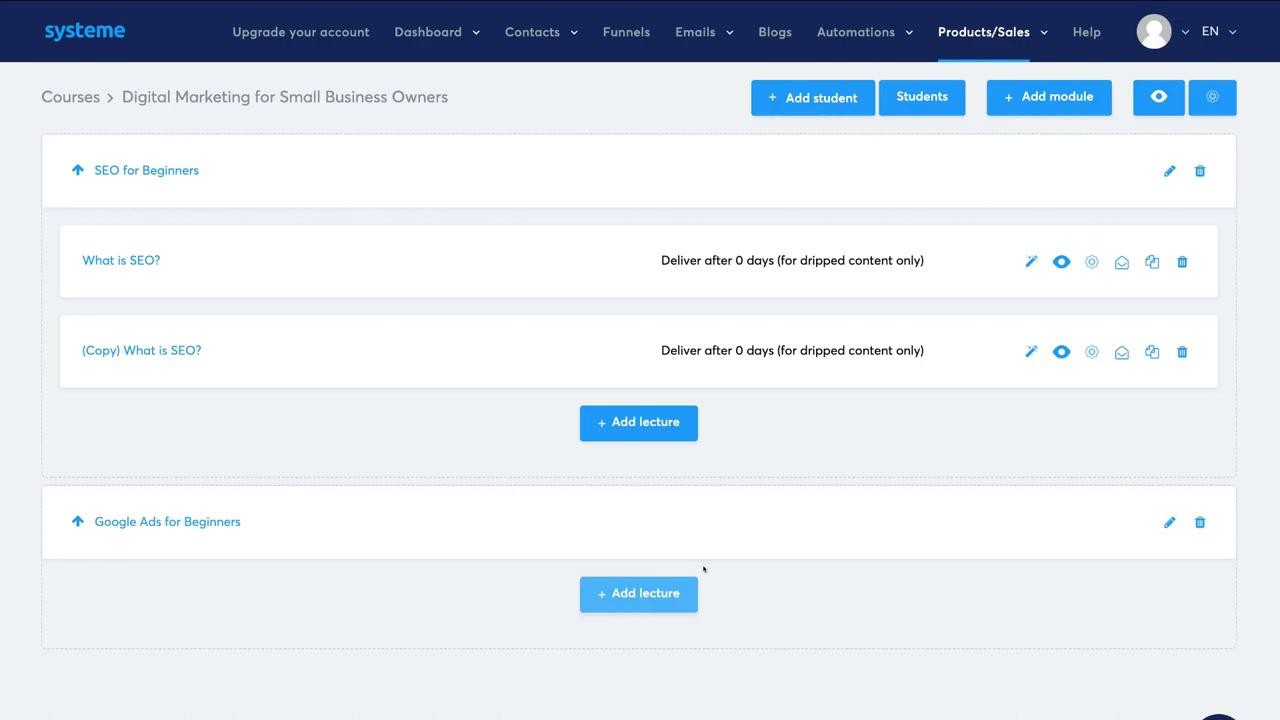
pyautogui.click(1152, 352)
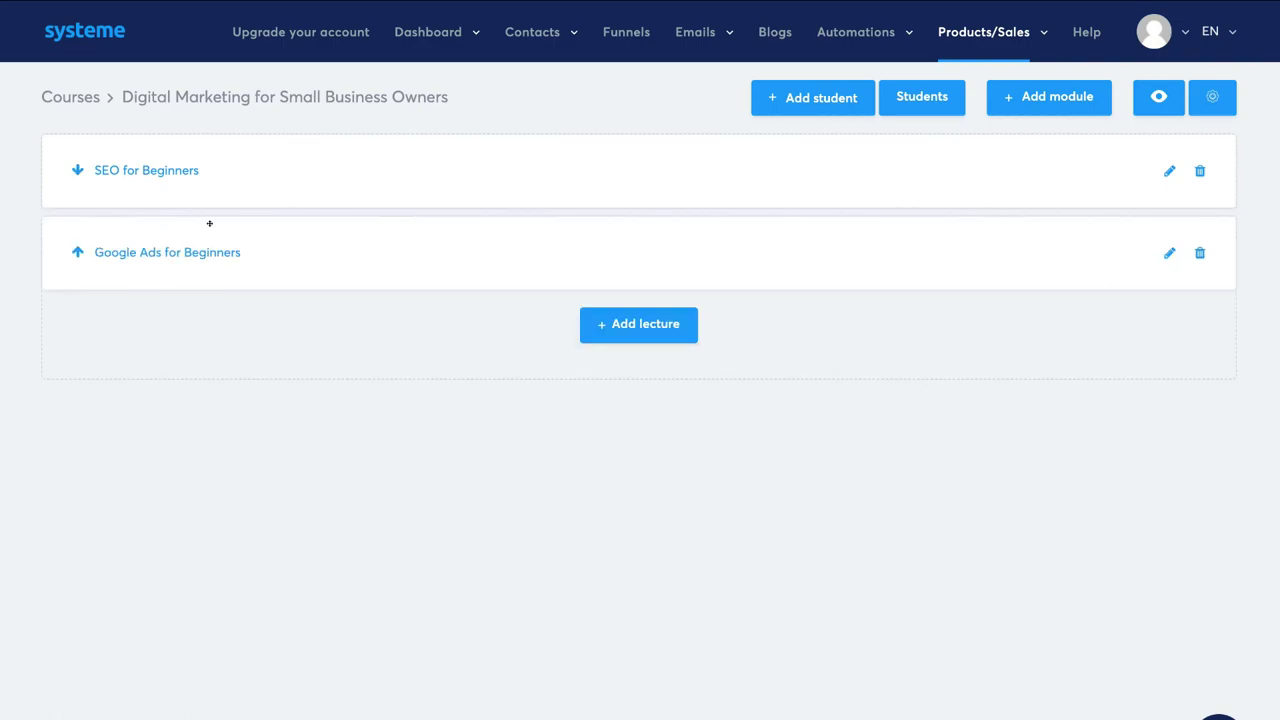
pyautogui.click(79, 171)
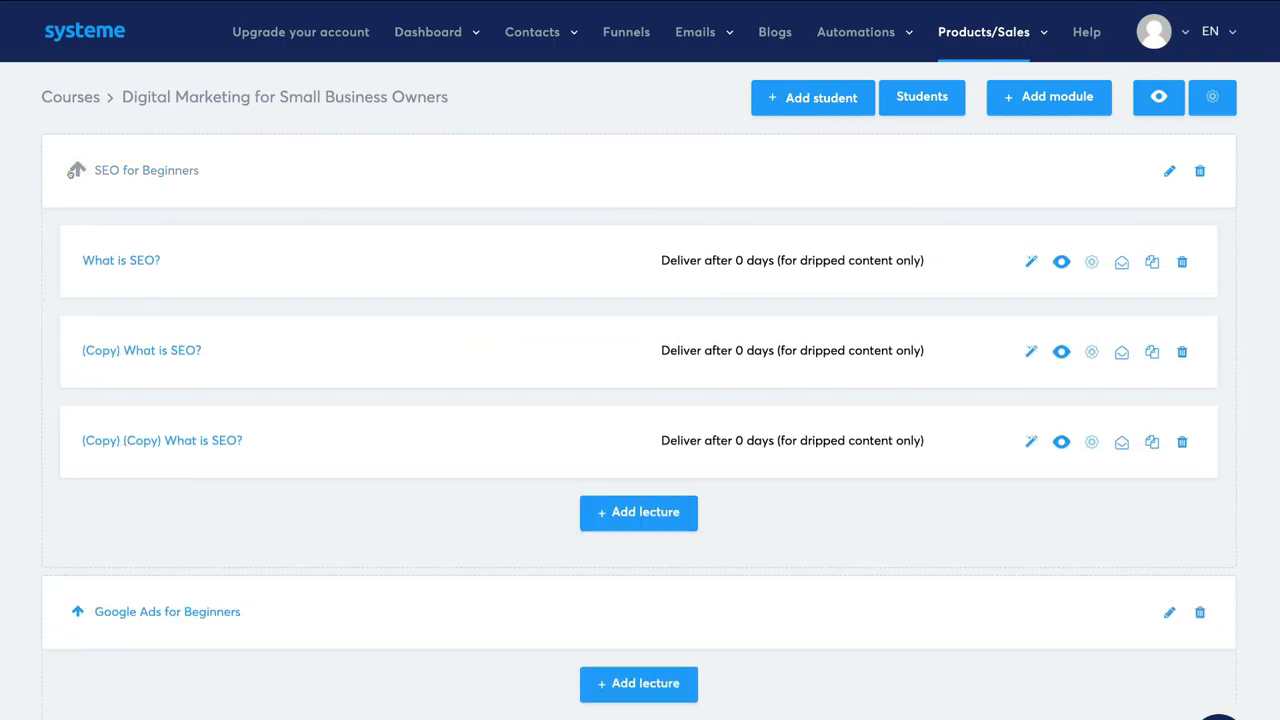
pyautogui.moveTo(368, 434); pyautogui.dragTo(428, 638)
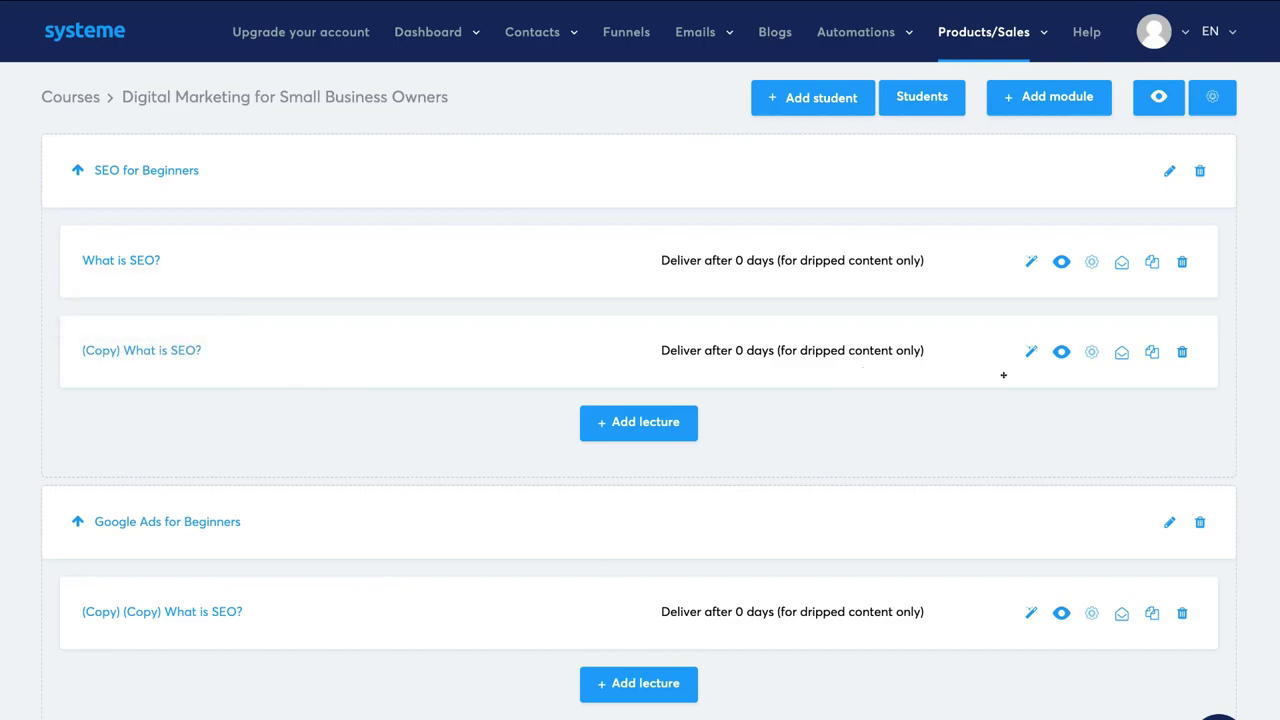
# Rename the copied lecture in the SEO for Beginners module as "How To Do SEO?".
pyautogui.click(1090, 353)
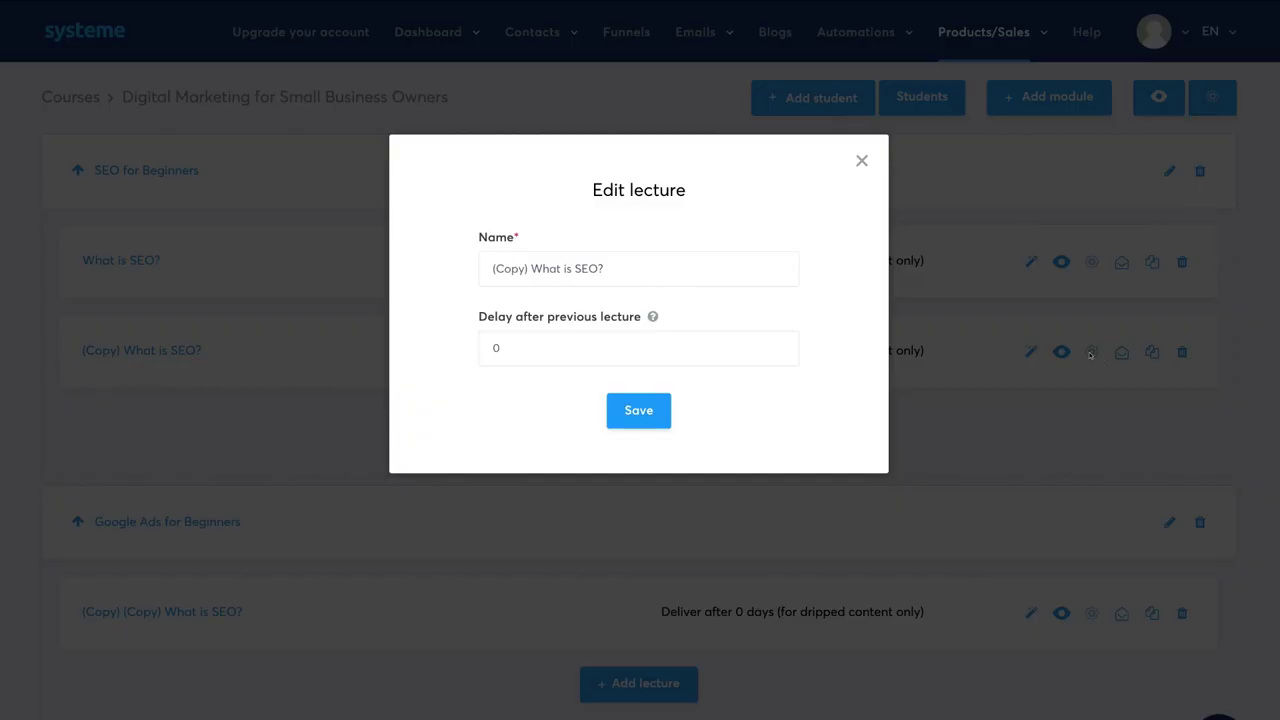
pyautogui.moveTo(678, 261); pyautogui.dragTo(516, 263)
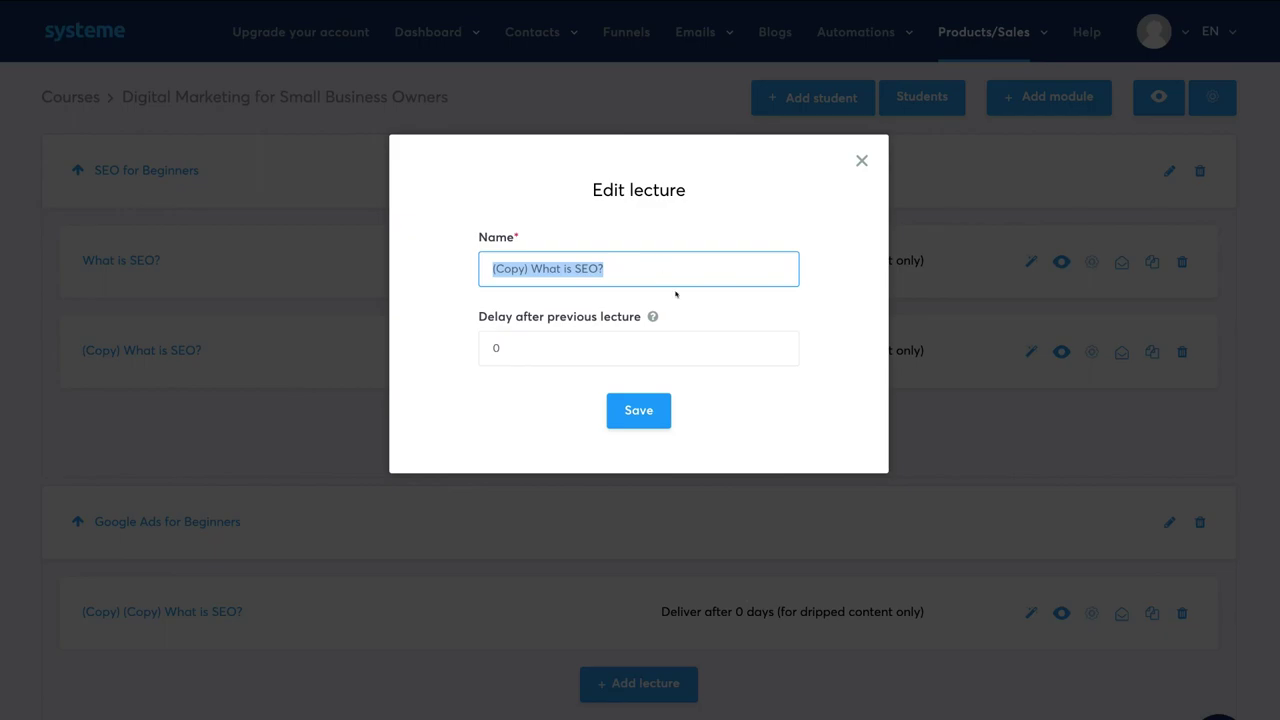
pyautogui.hotkey('ctrl', 'v')
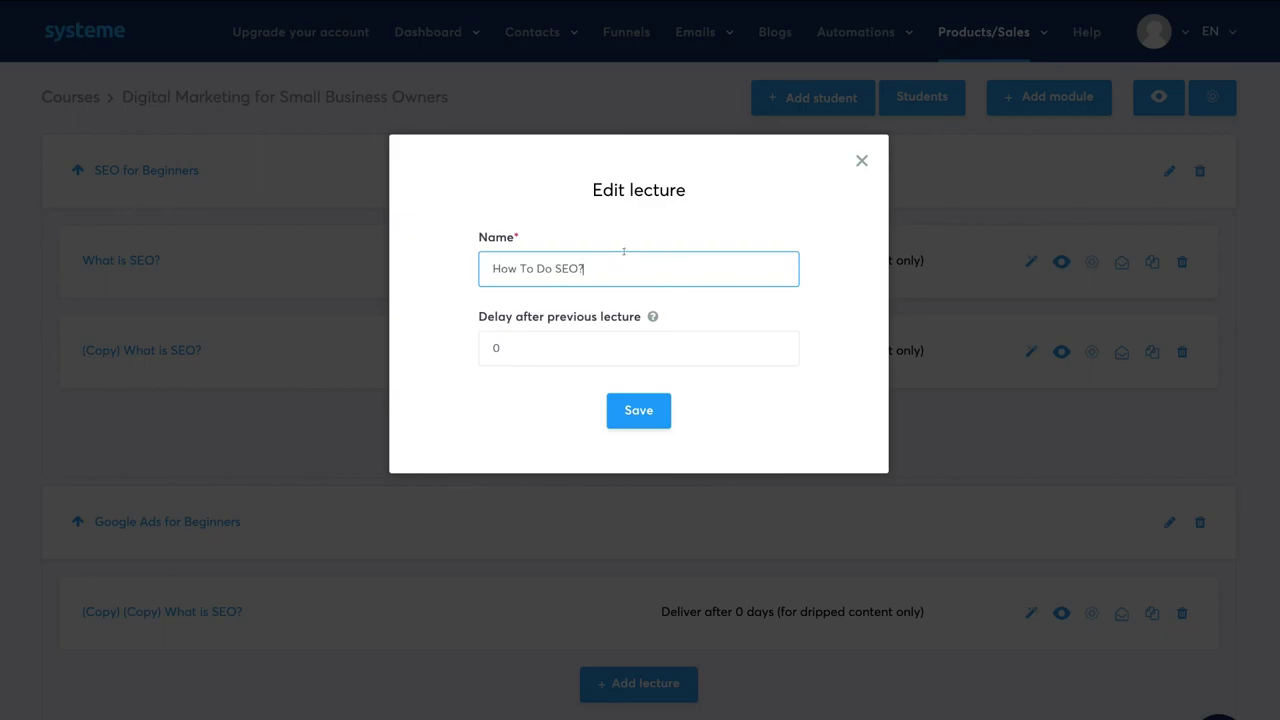
pyautogui.click(651, 405)
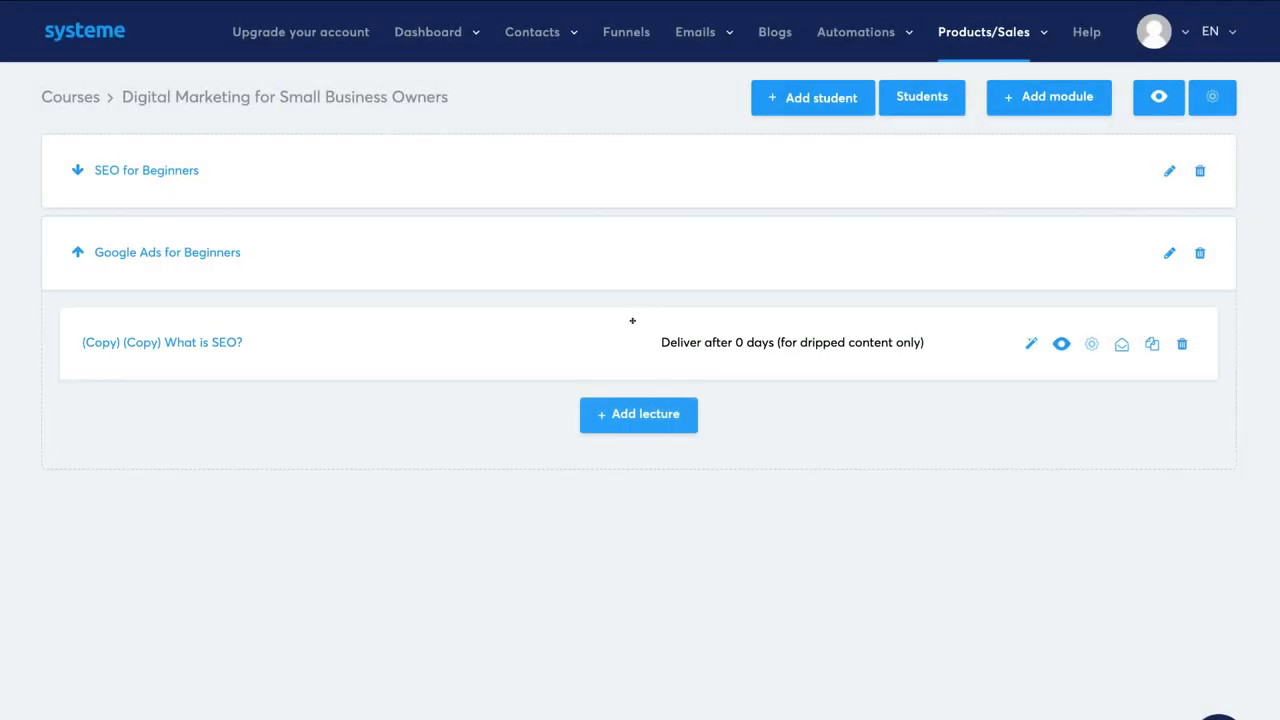
# Rename the lecture in the Google Ads for Beginners module as "What Is Google Ads" and expand the SEO for Beginners module.
pyautogui.click(1090, 344)
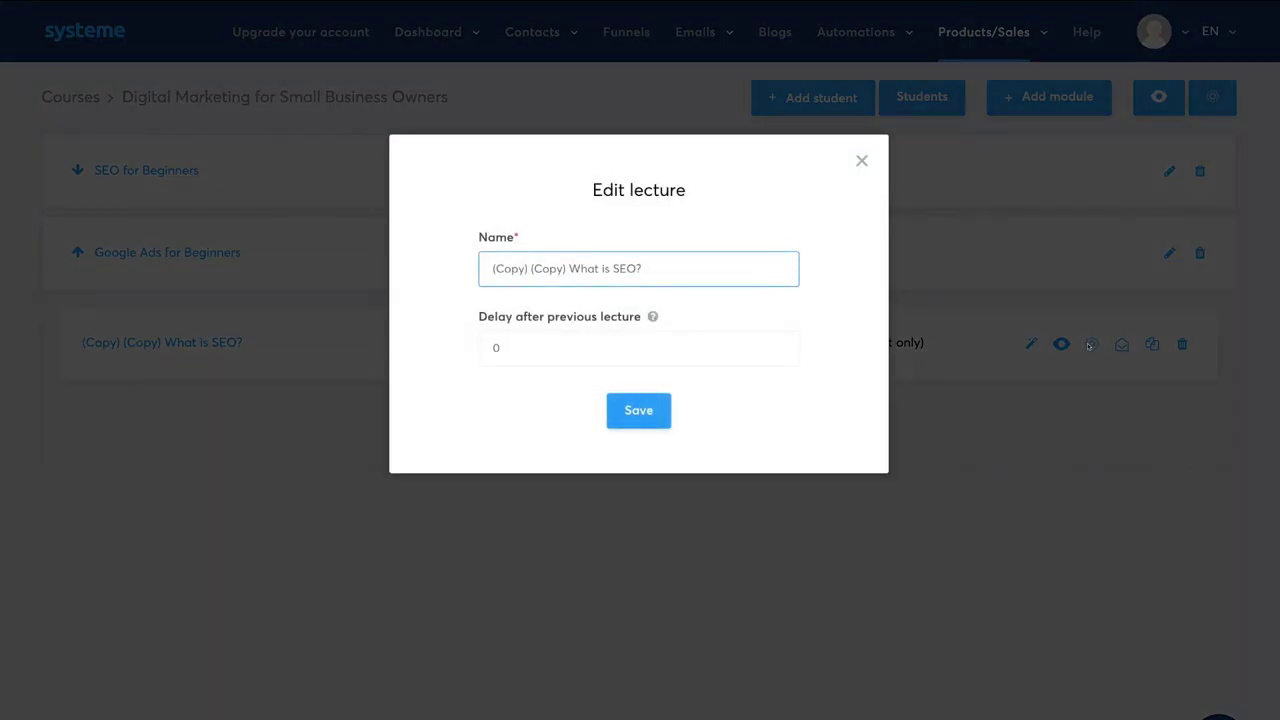
pyautogui.moveTo(682, 266); pyautogui.dragTo(487, 257)
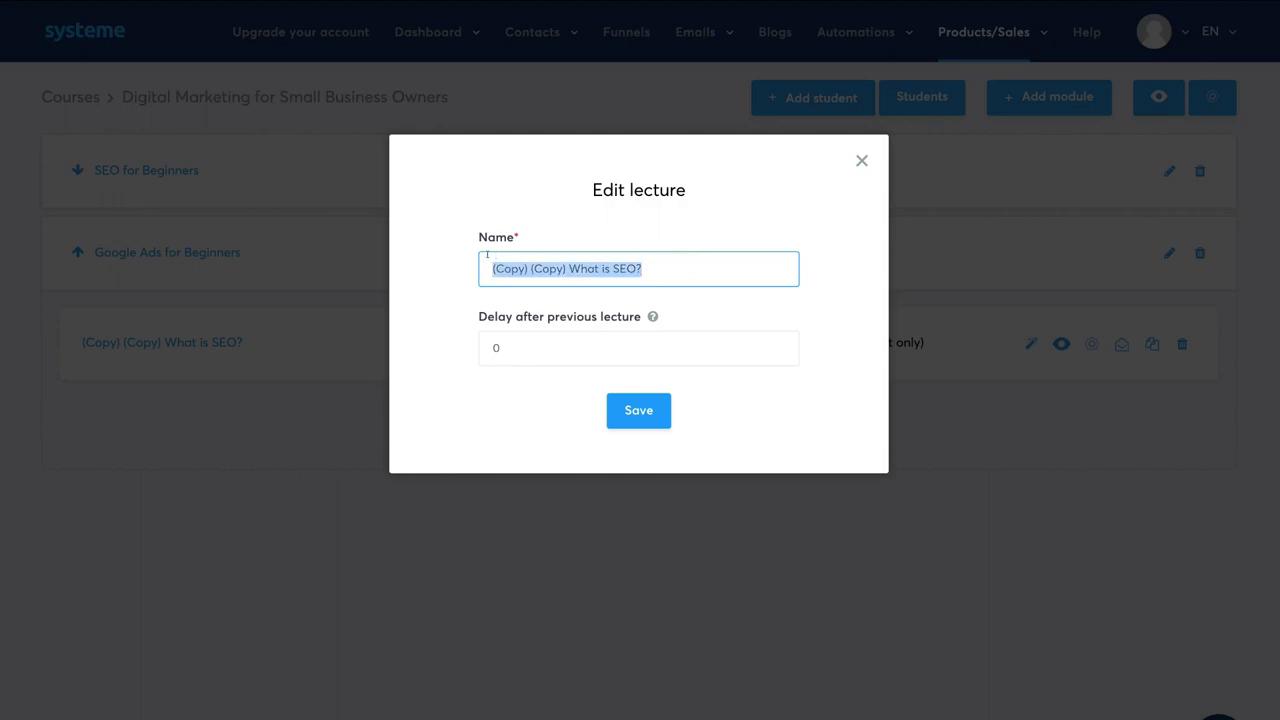
pyautogui.hotkey('ctrl', 'v')
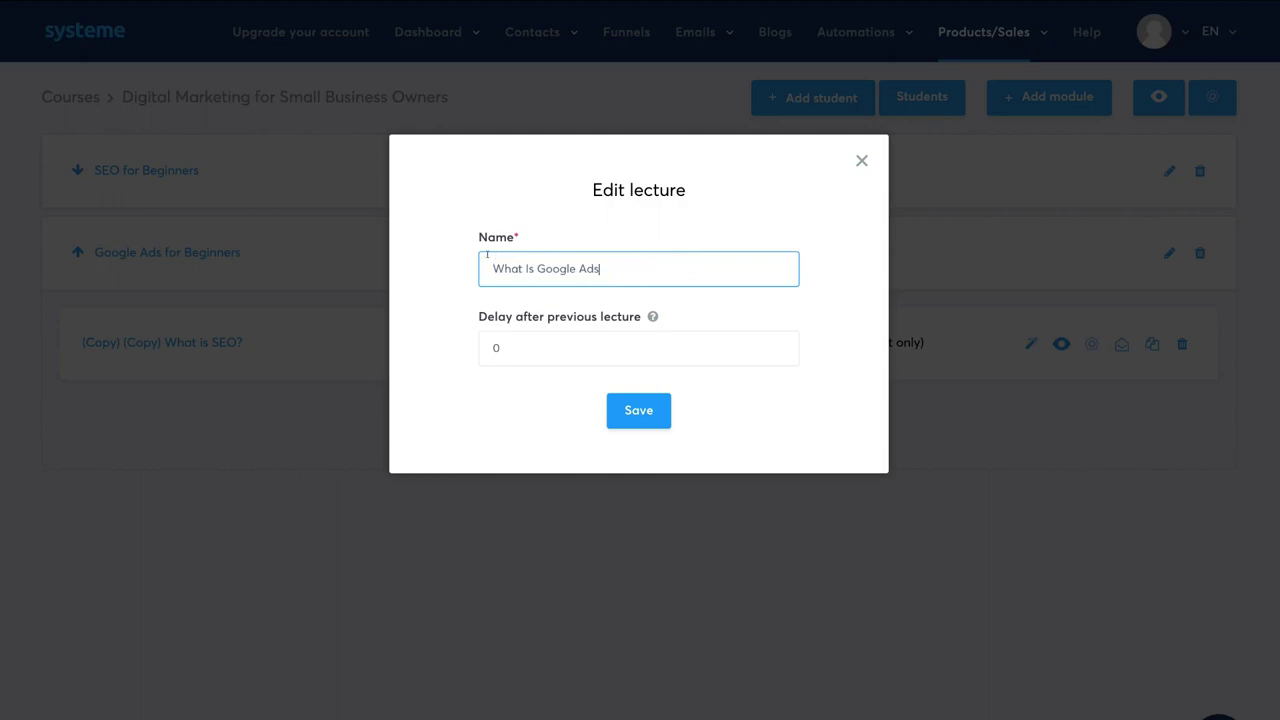
pyautogui.click(619, 411)
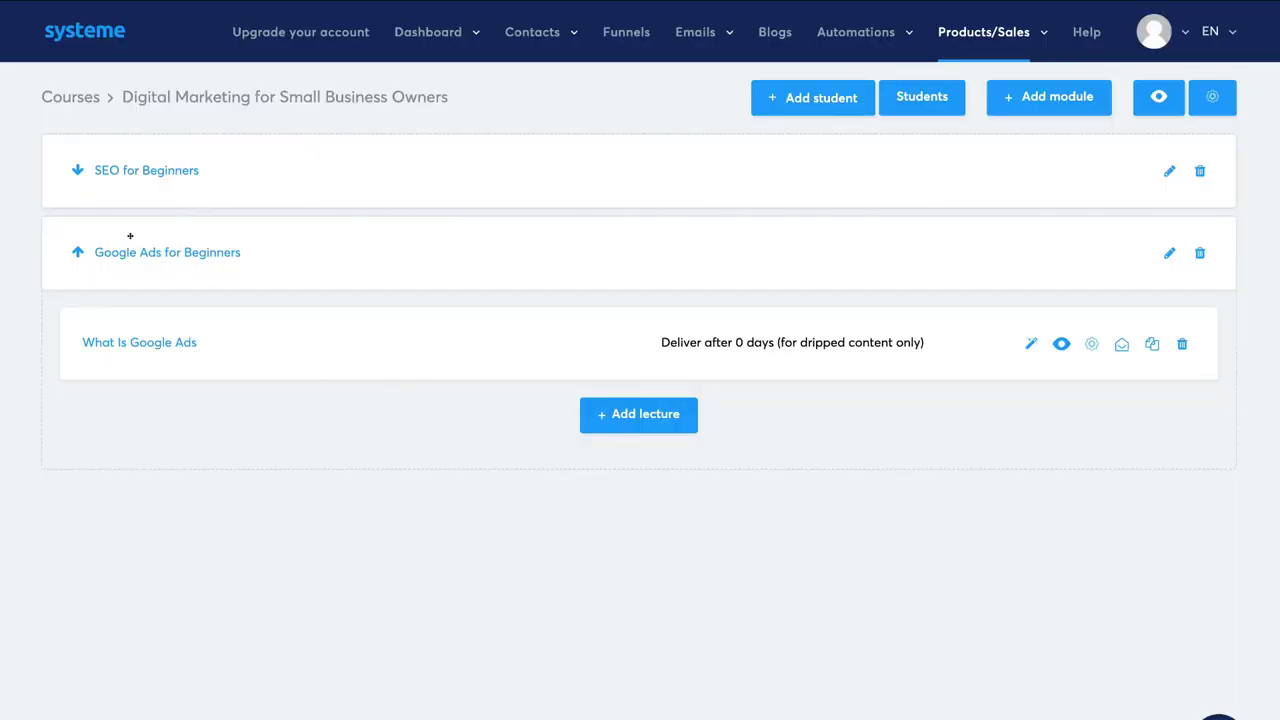
pyautogui.click(77, 170)
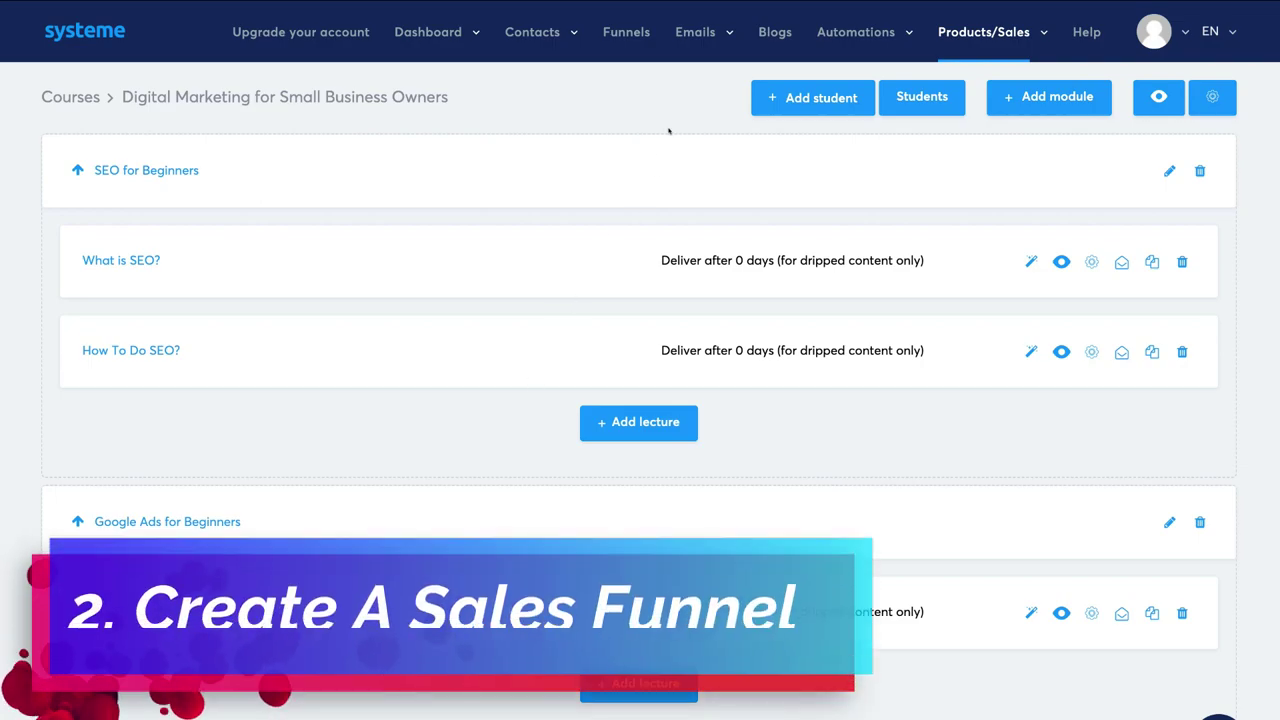
# Create a new Sell funnel named "Digital Marketing Course - Sales Funnel" with U.S. Dollar as its currency.
pyautogui.click(620, 35)
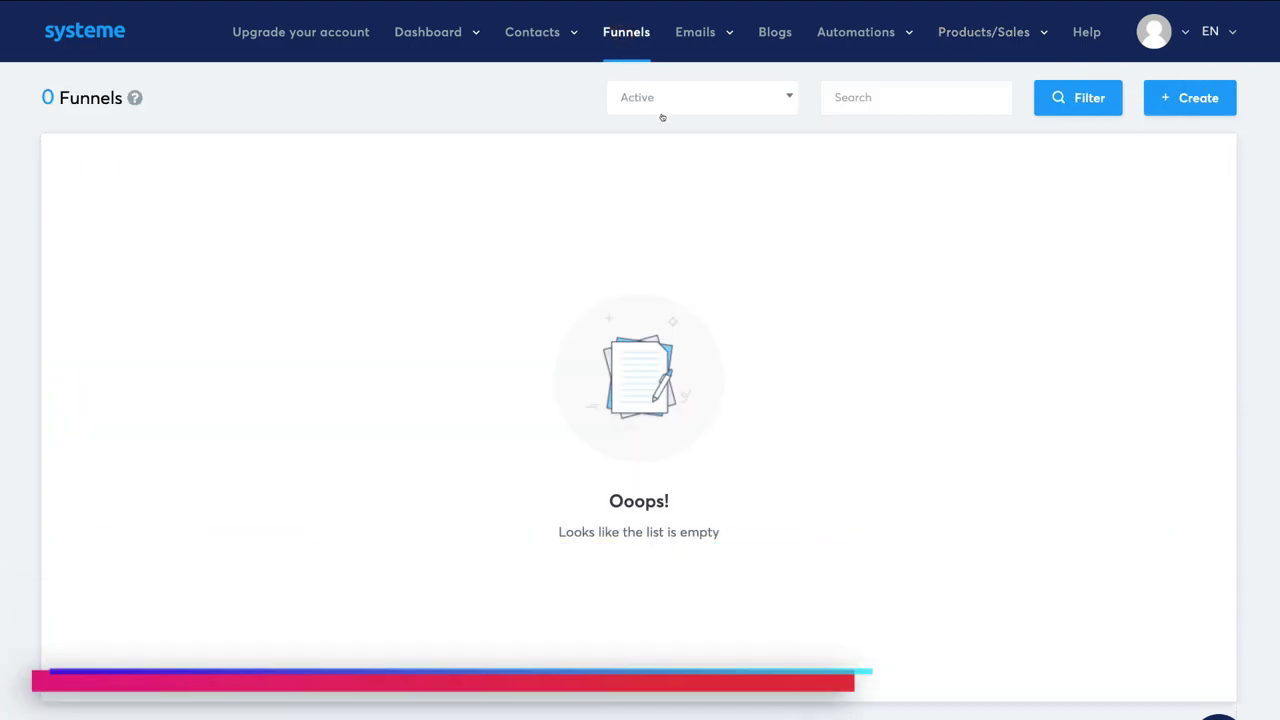
pyautogui.click(1168, 98)
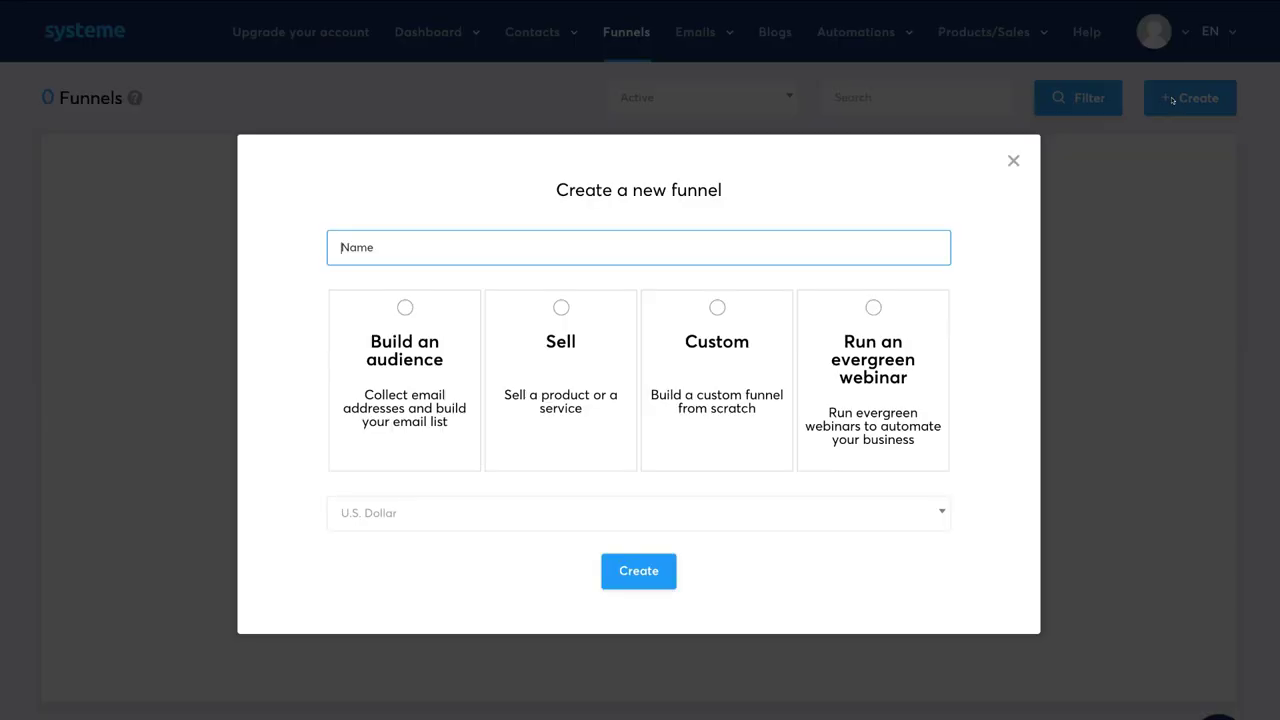
pyautogui.click(503, 249)
pyautogui.hotkey('ctrl', 'v')
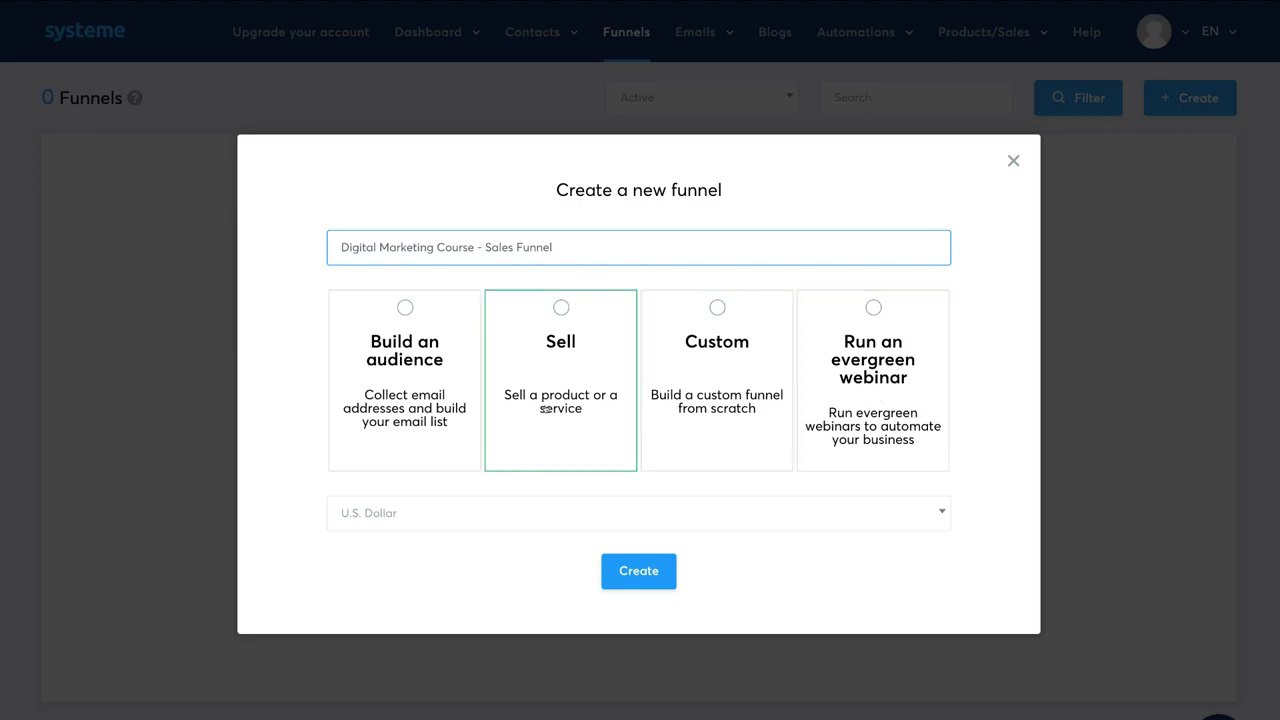
pyautogui.click(568, 341)
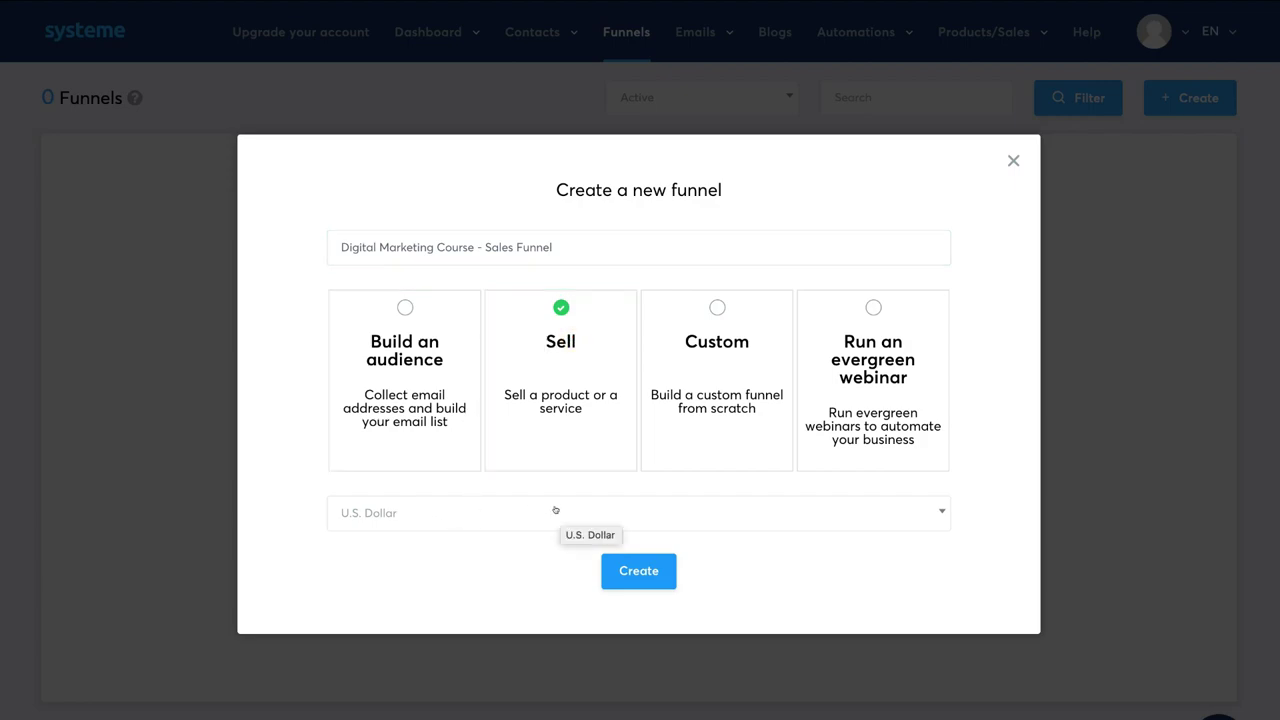
pyautogui.click(653, 580)
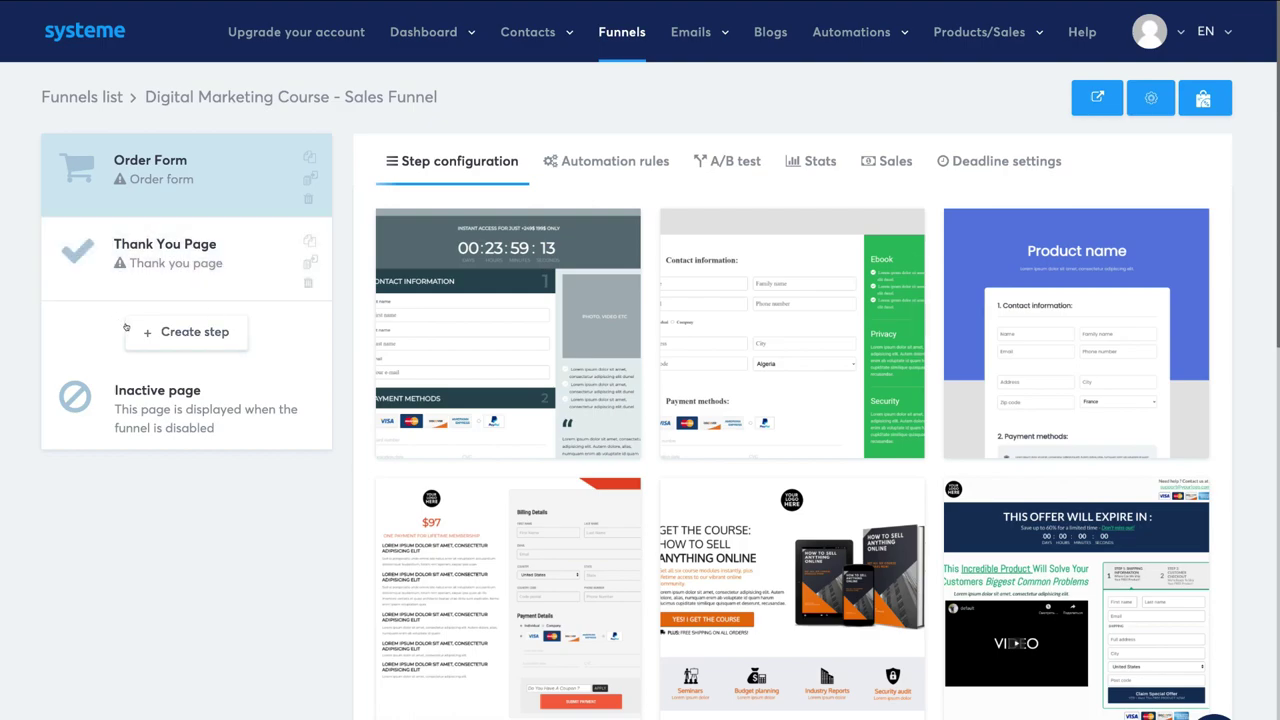
# Examine the page types available for a new funnel step, then leave without creating one.
pyautogui.click(157, 333)
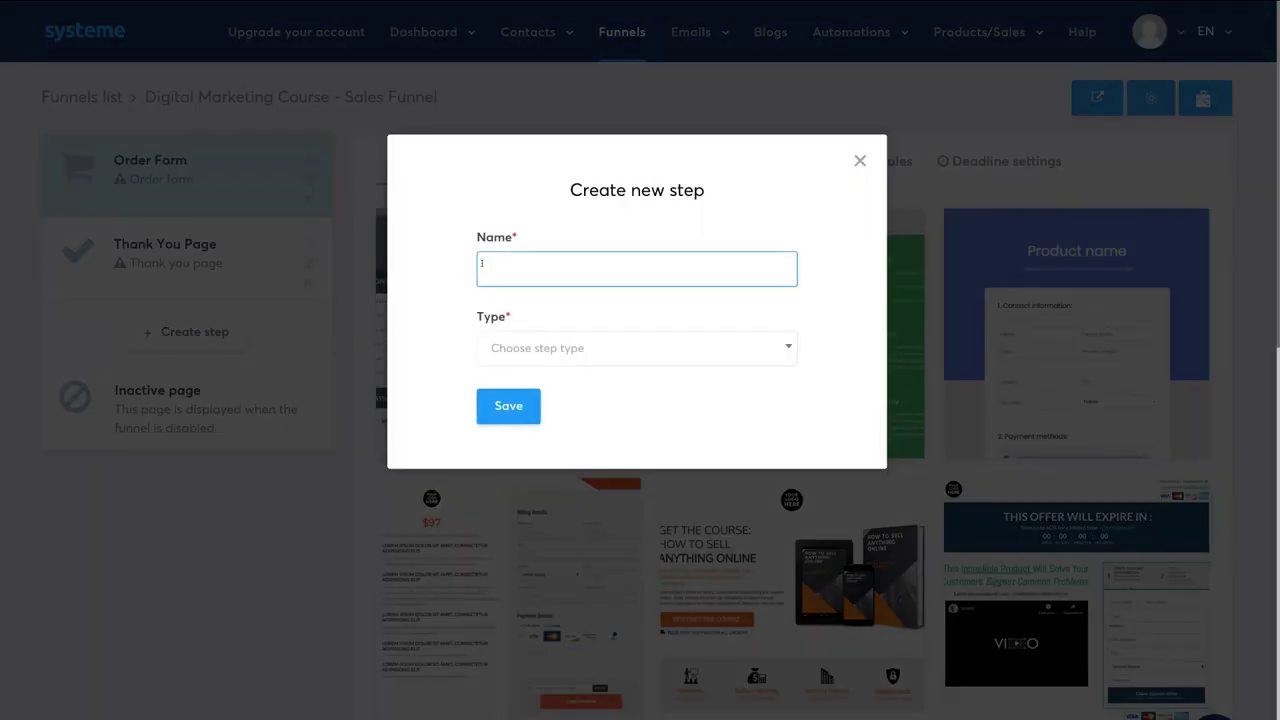
pyautogui.click(732, 338)
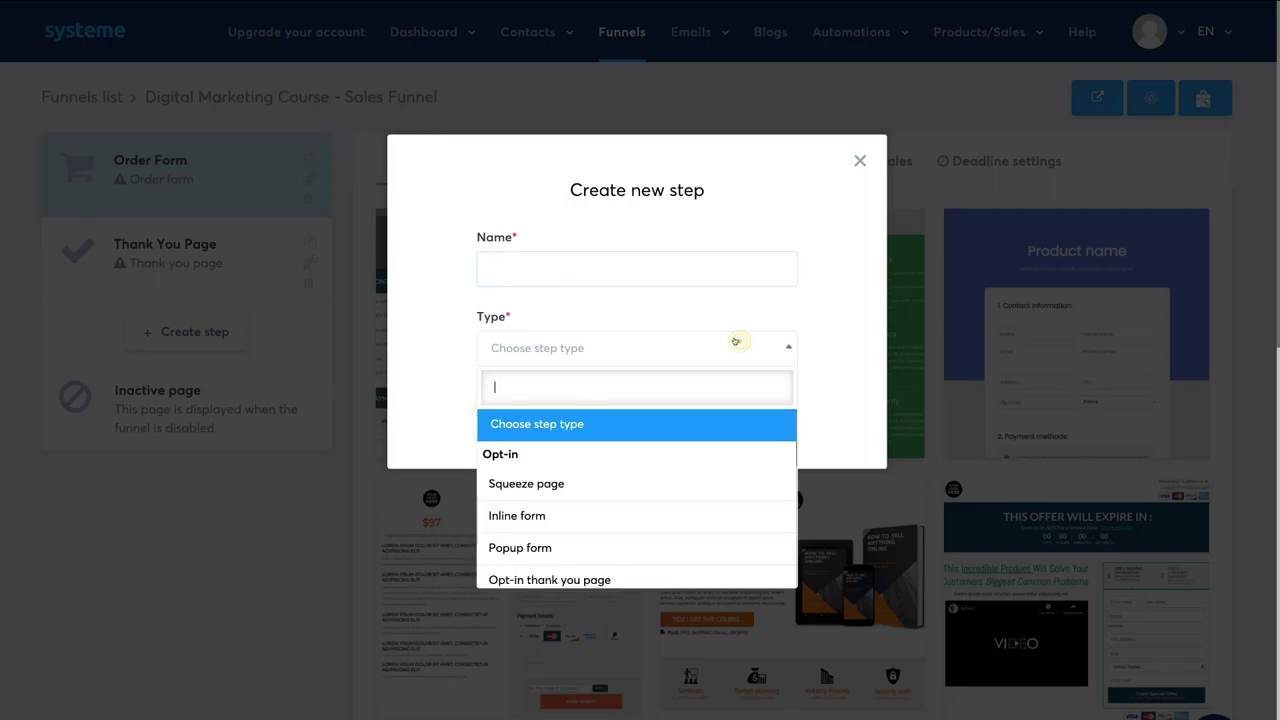
pyautogui.scroll(-1, 697, 452)
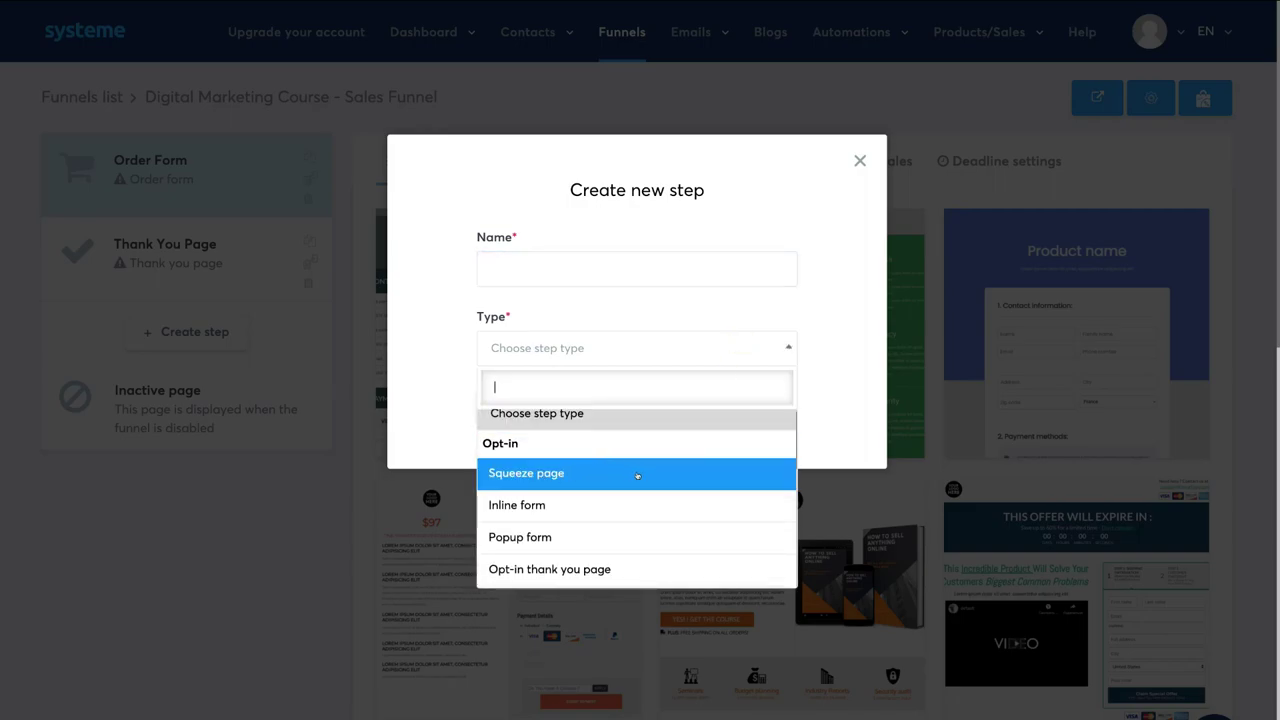
pyautogui.scroll(-2, 634, 474)
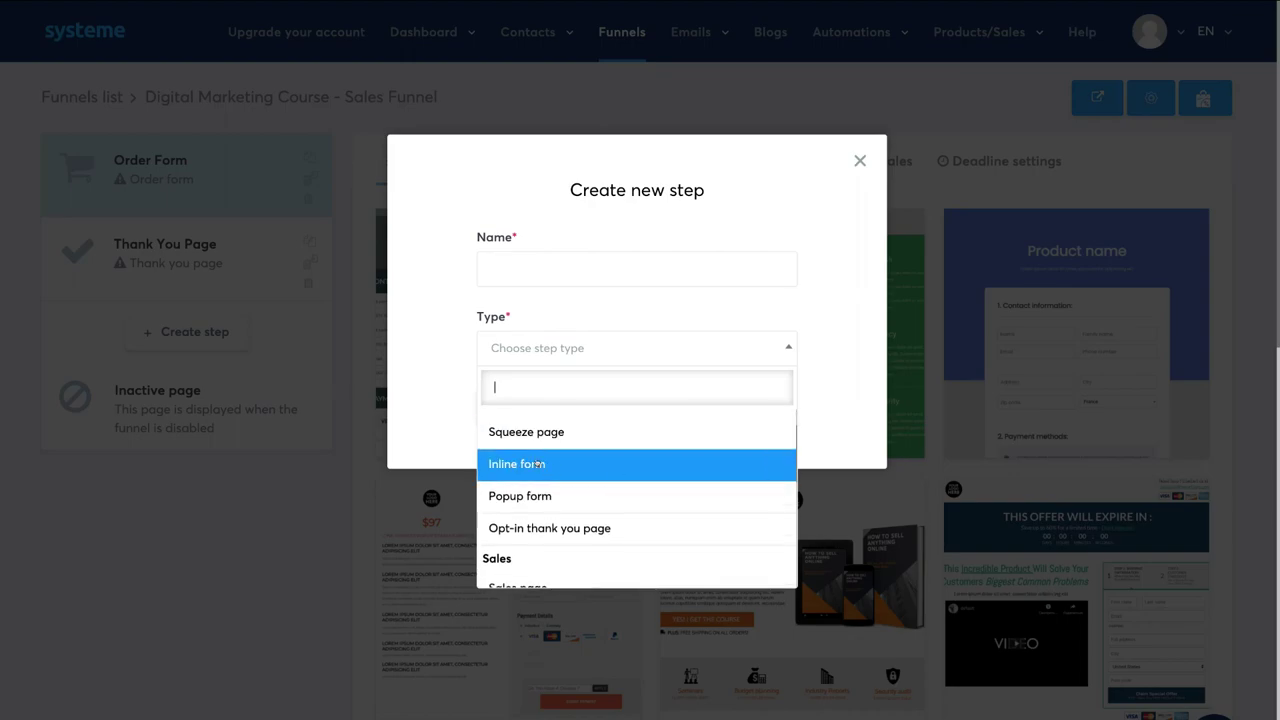
pyautogui.scroll(-5, 636, 466)
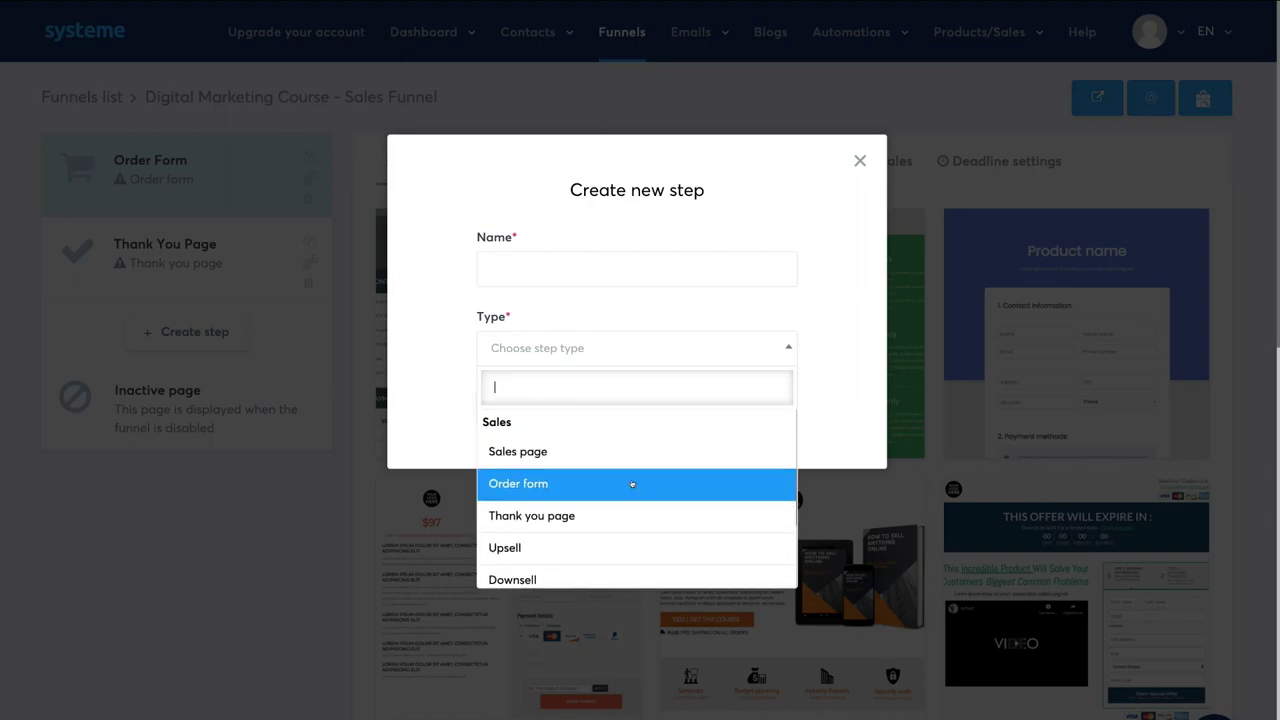
pyautogui.scroll(-1, 560, 460)
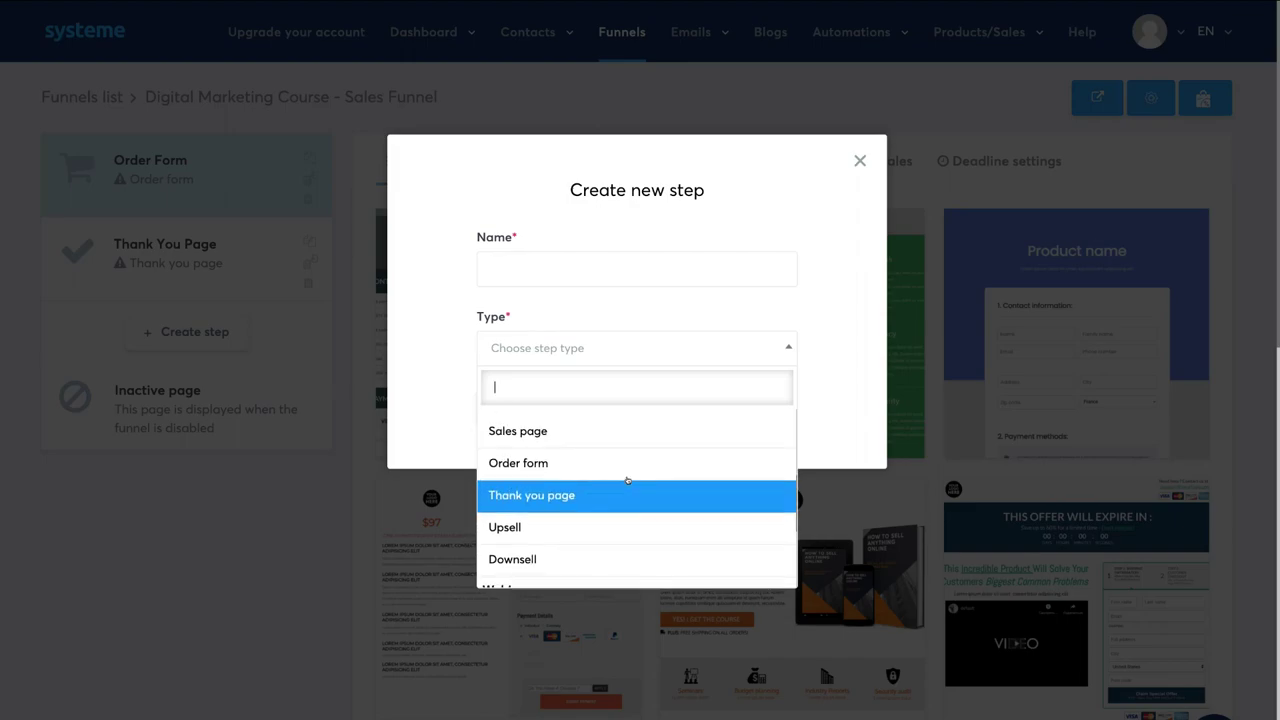
pyautogui.scroll(-2, 600, 485)
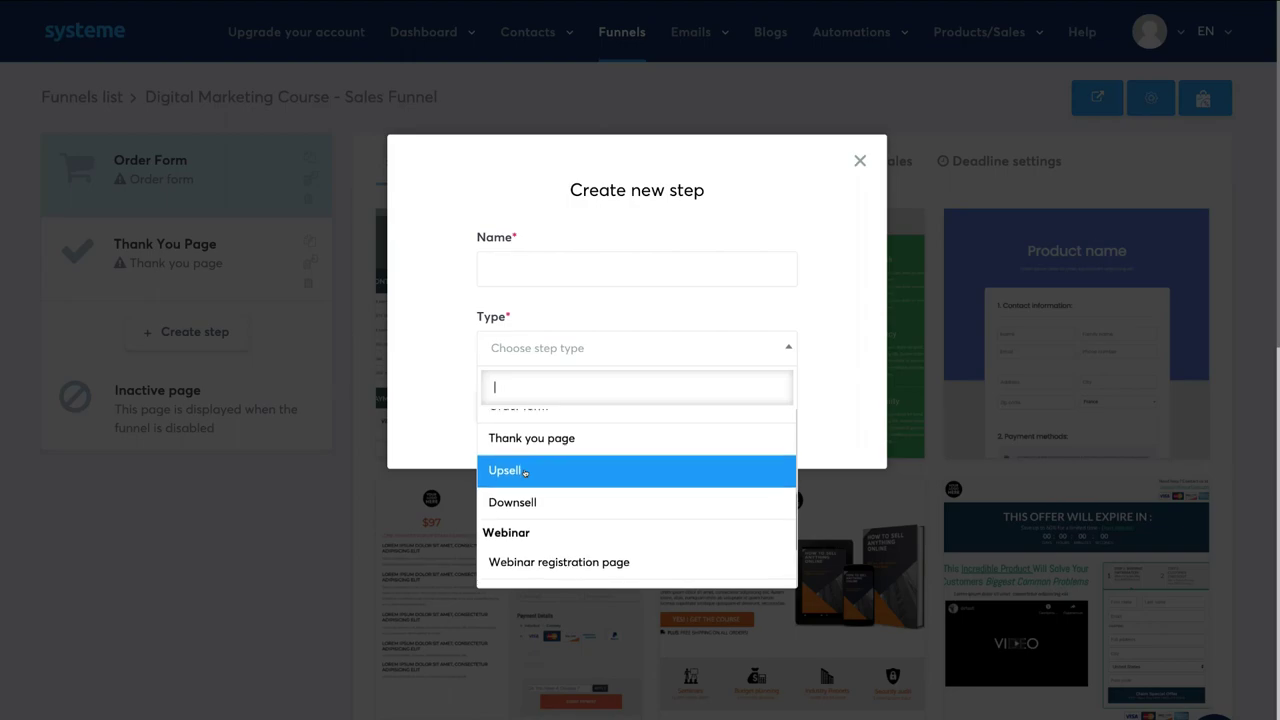
pyautogui.scroll(-2, 525, 474)
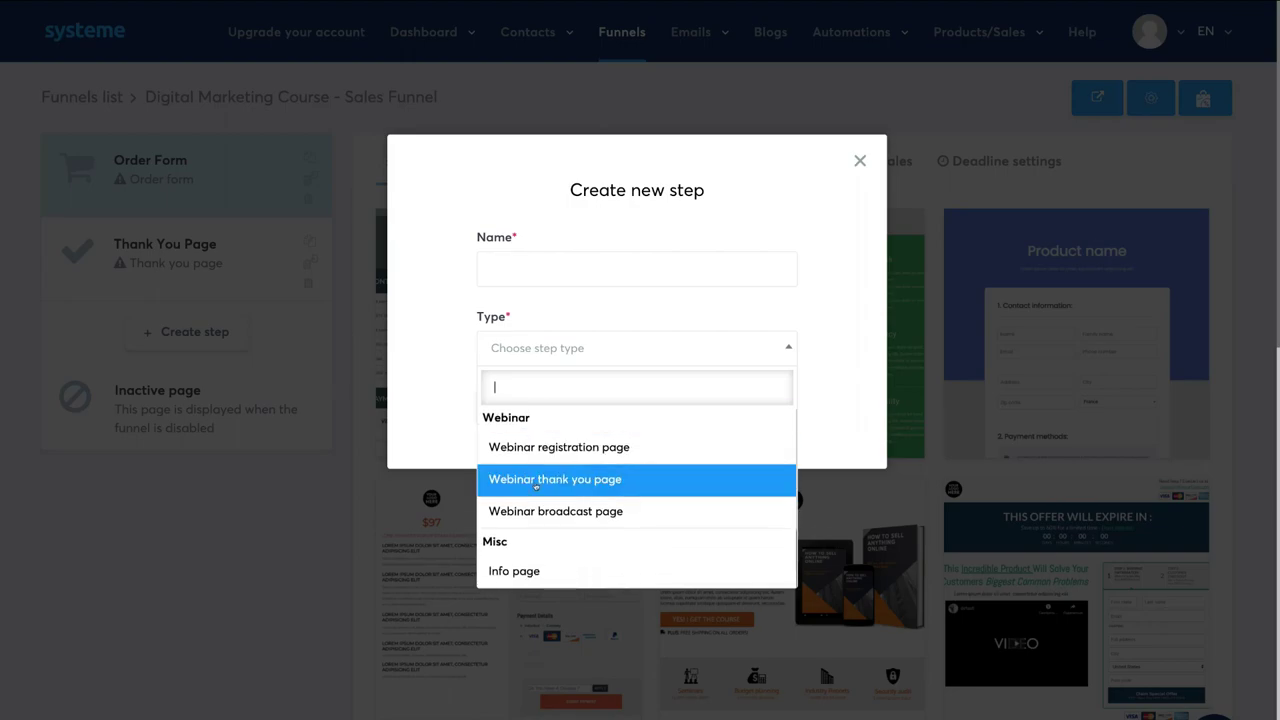
pyautogui.scroll(3, 491, 466)
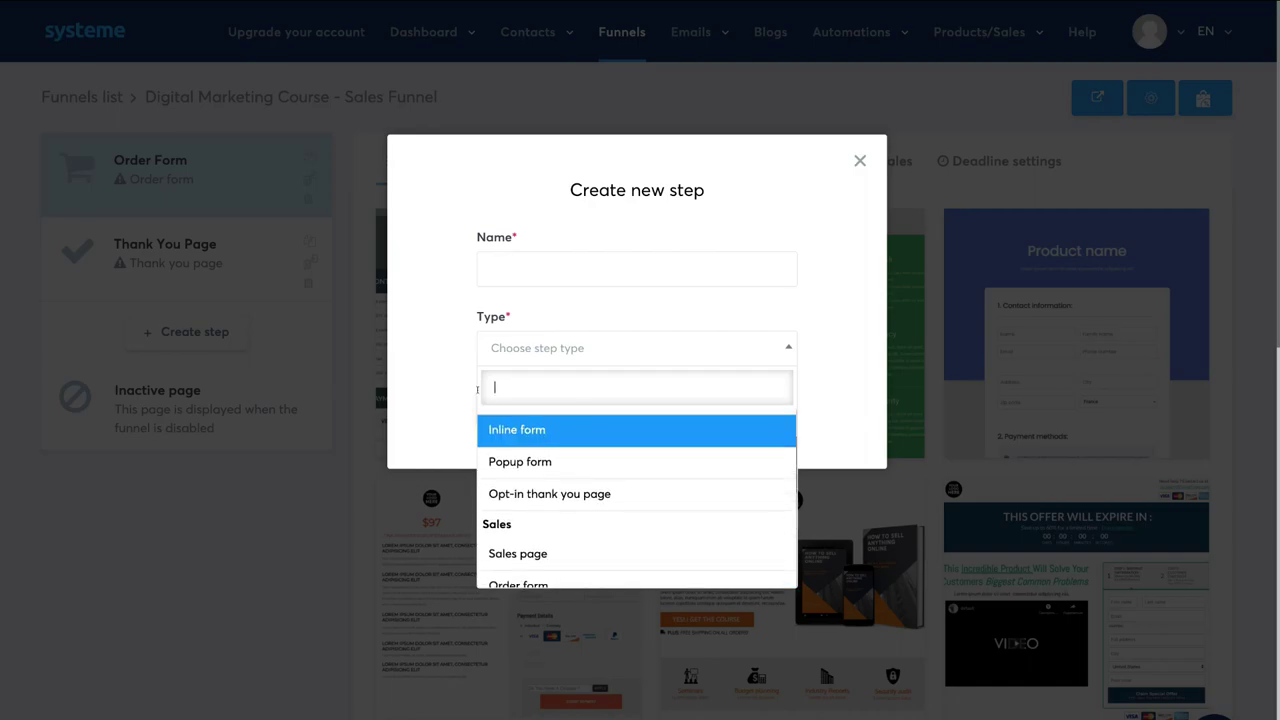
pyautogui.click(429, 363)
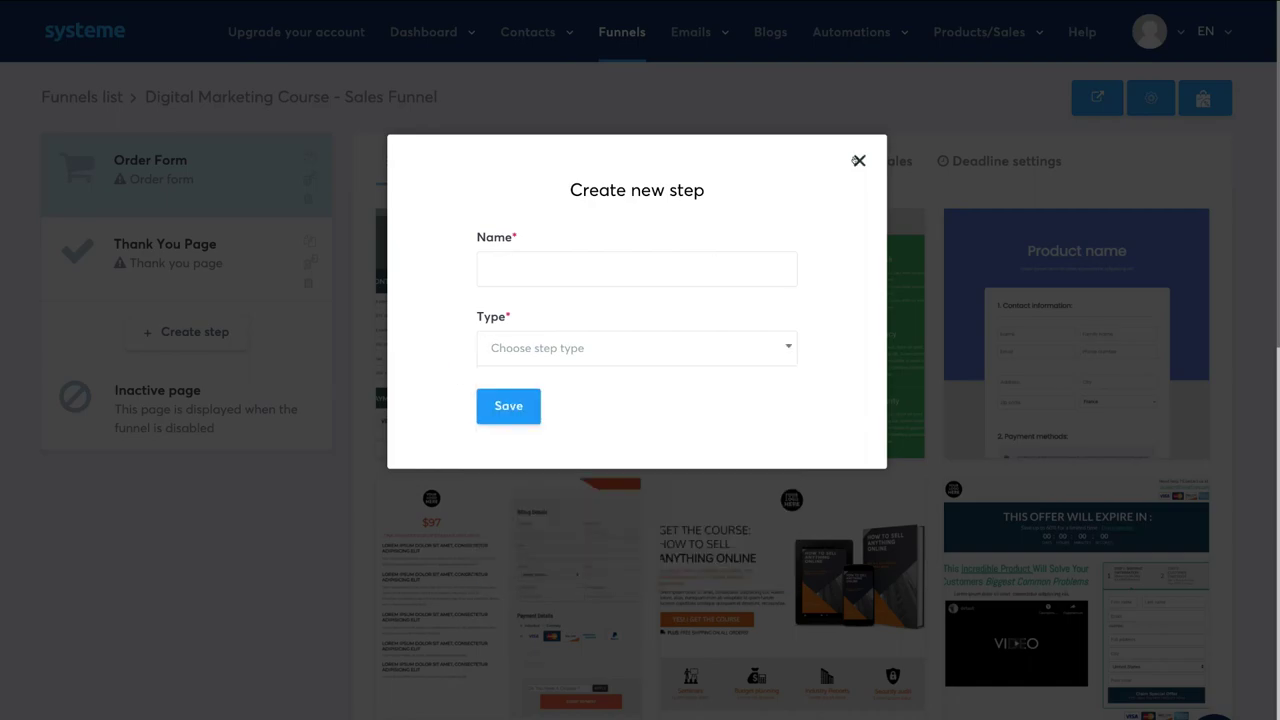
pyautogui.click(857, 160)
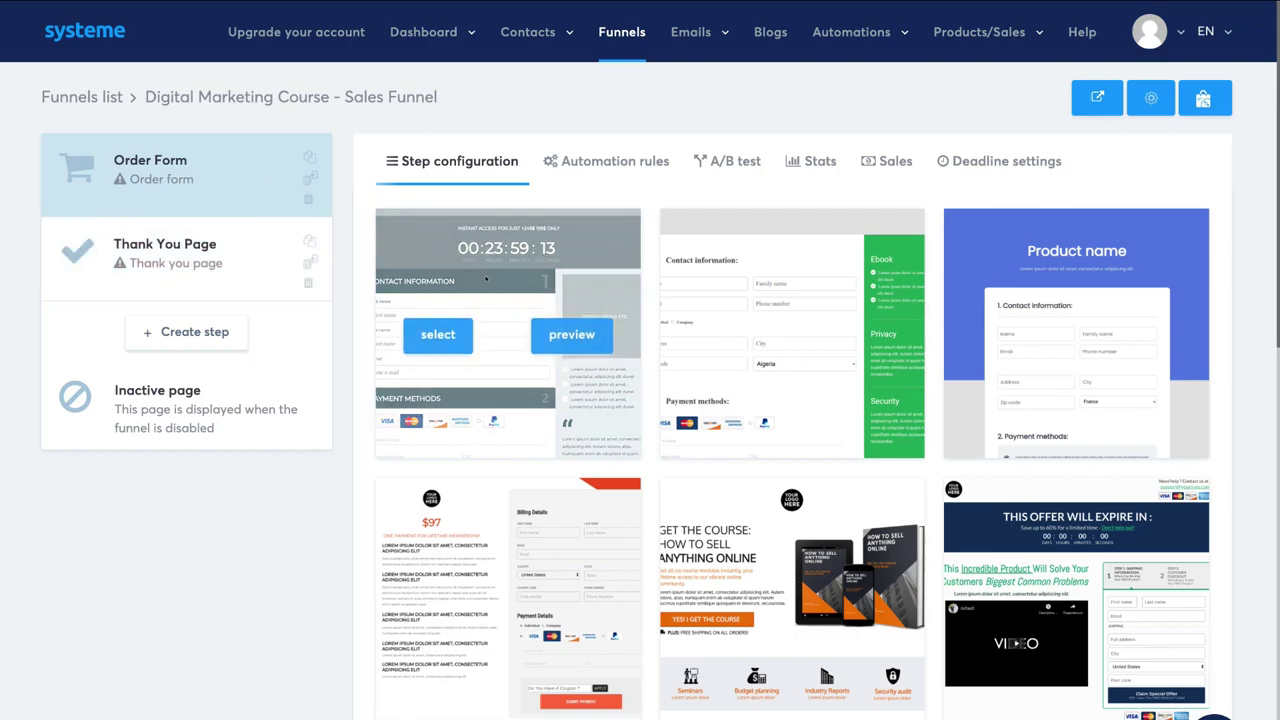
# Preview the "Get the Course: How to Sell Anything Online" template and apply it to the Order Form step.
pyautogui.scroll(-1, 775, 377)
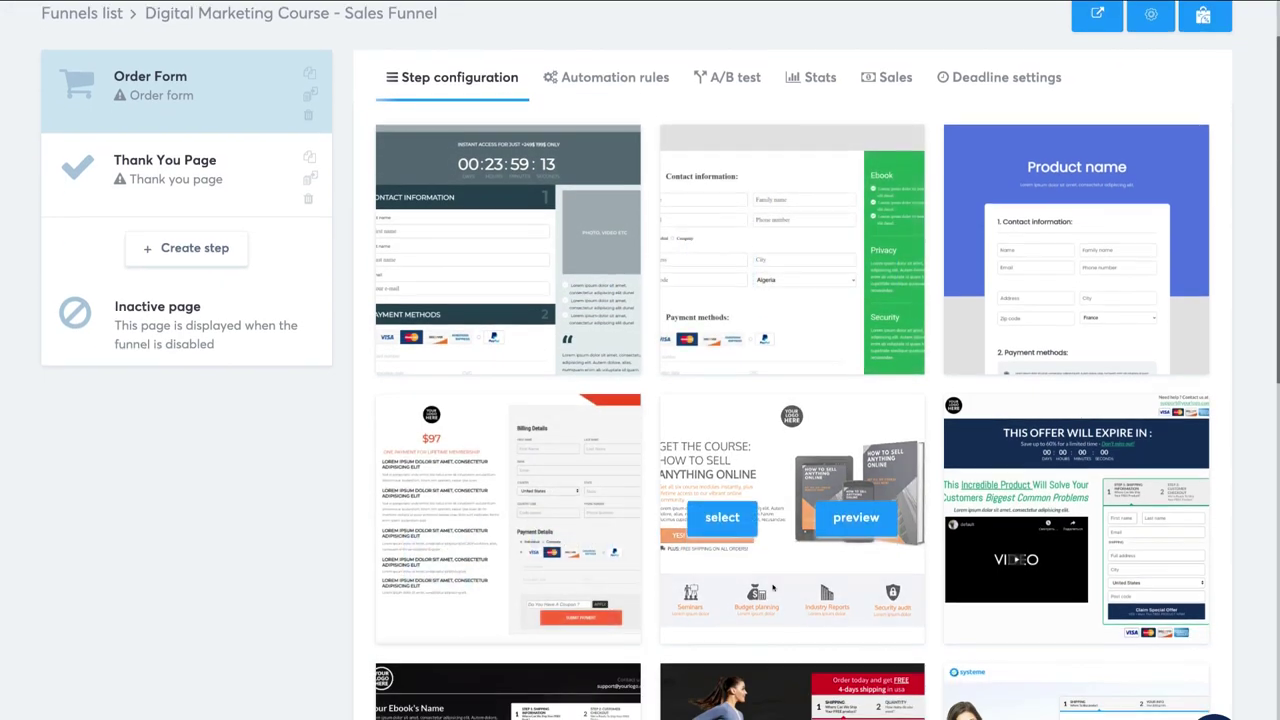
pyautogui.scroll(-3, 720, 520)
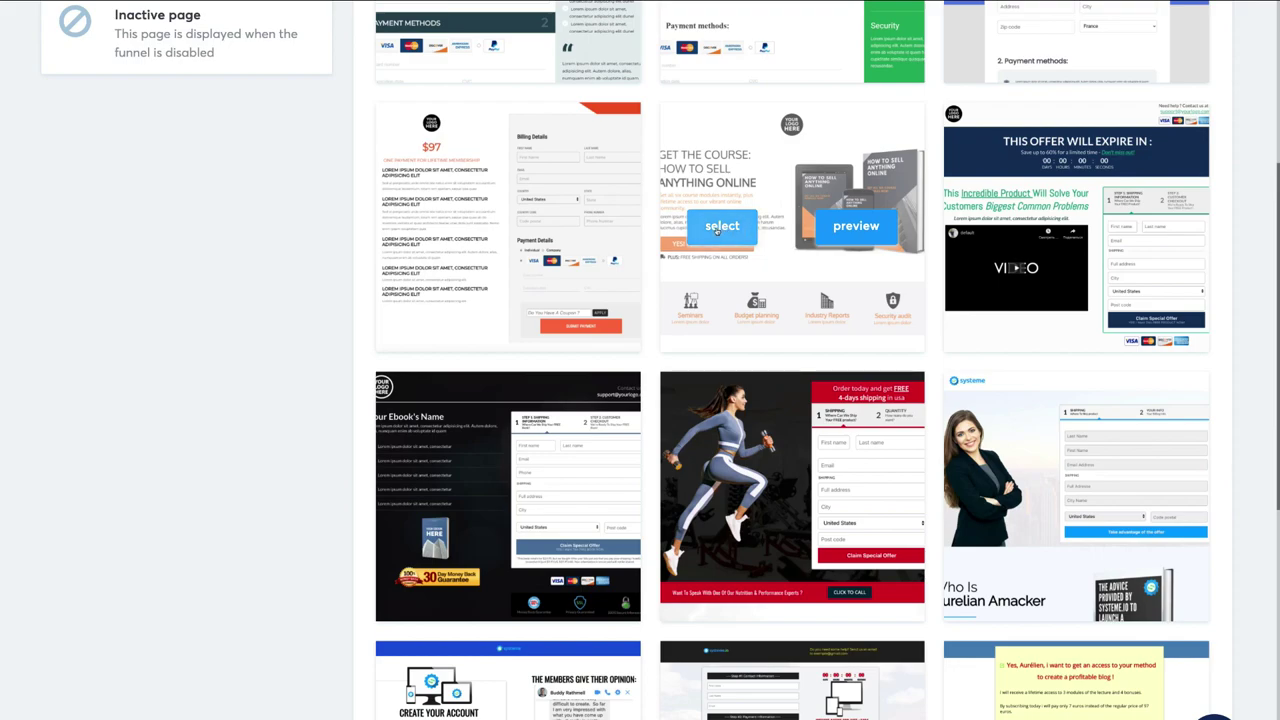
pyautogui.click(869, 226)
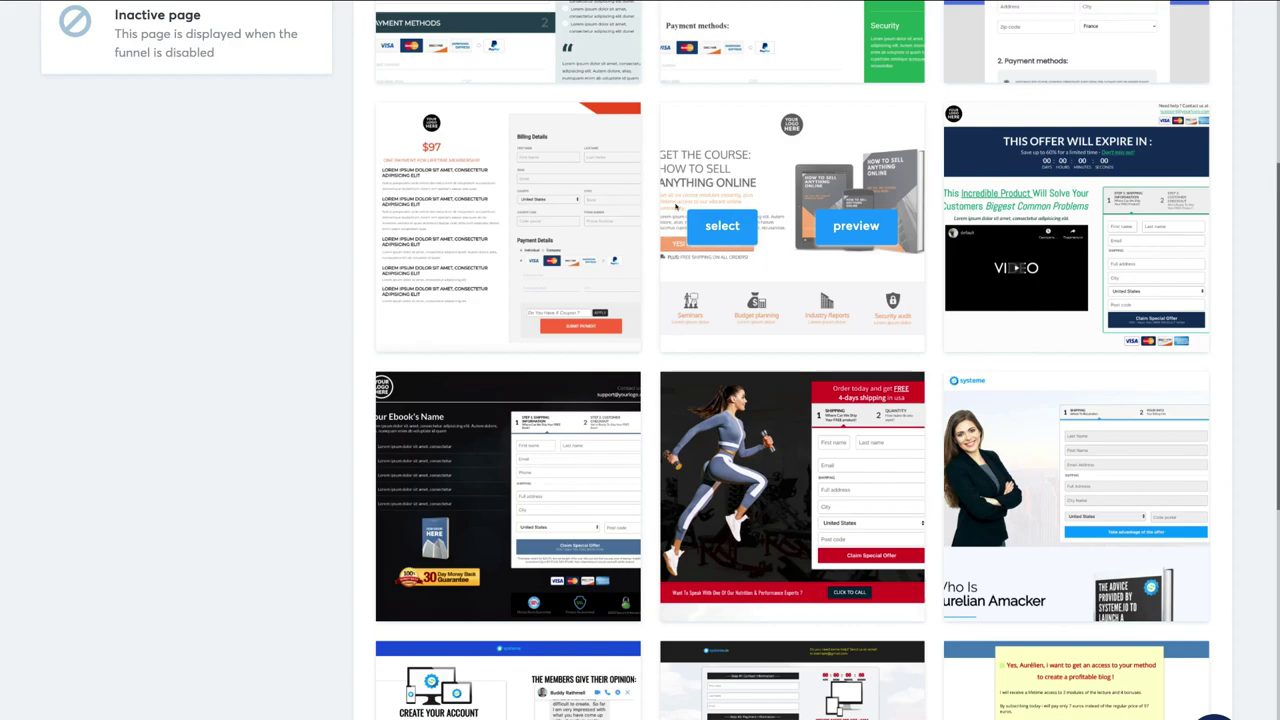
pyautogui.click(731, 230)
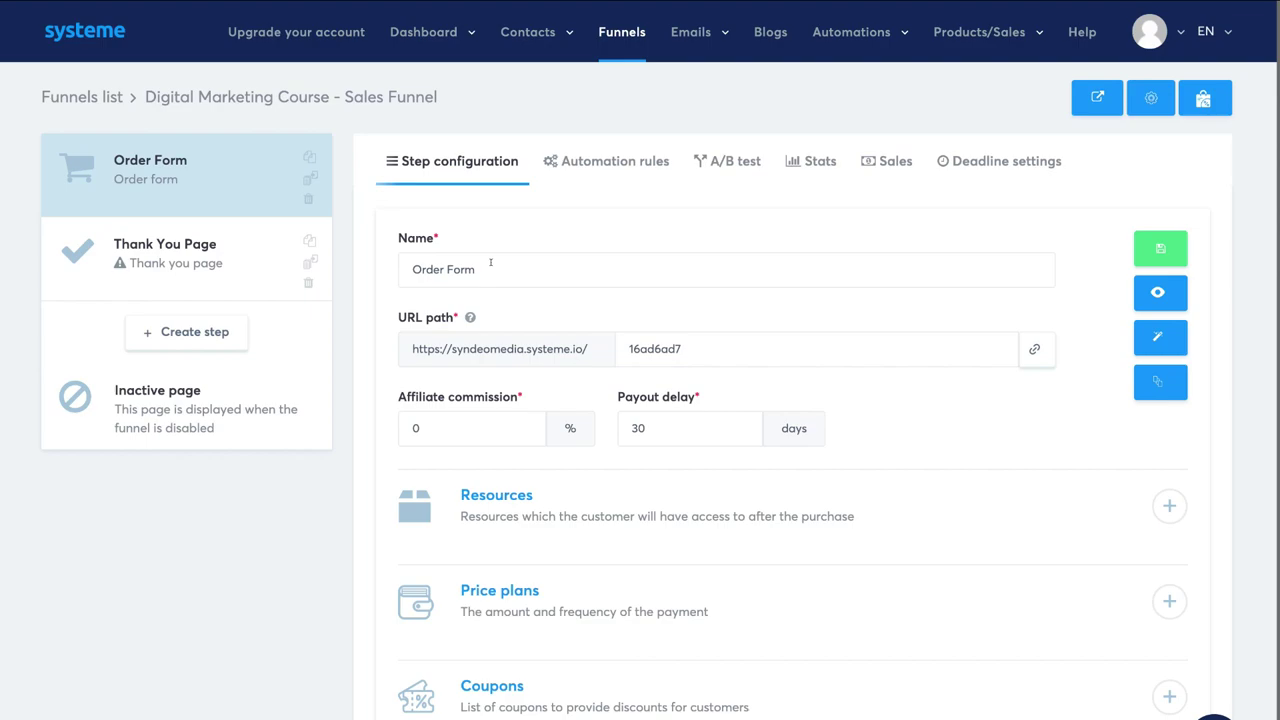
# Rename the order form step as "Order Form - Digital Marketing Course" and set its URL path to "learn-digital-marketing".
pyautogui.click(490, 263)
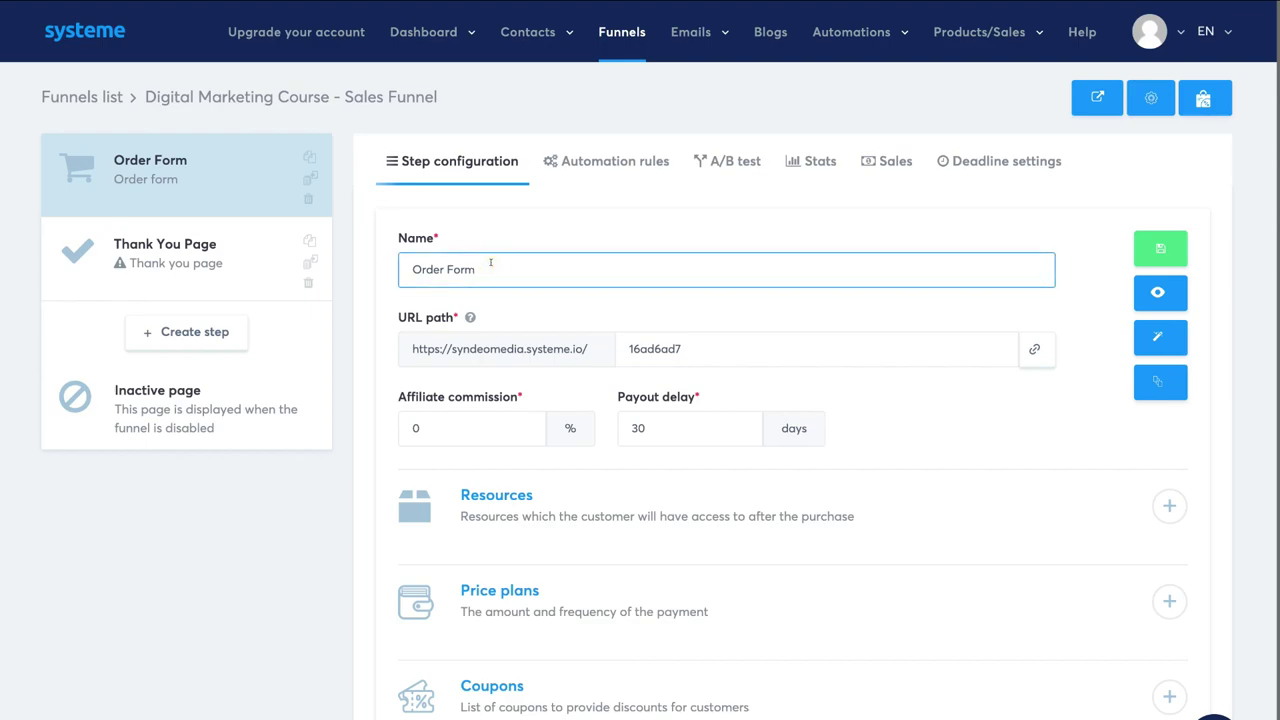
pyautogui.write('- Digital Marketing Course')
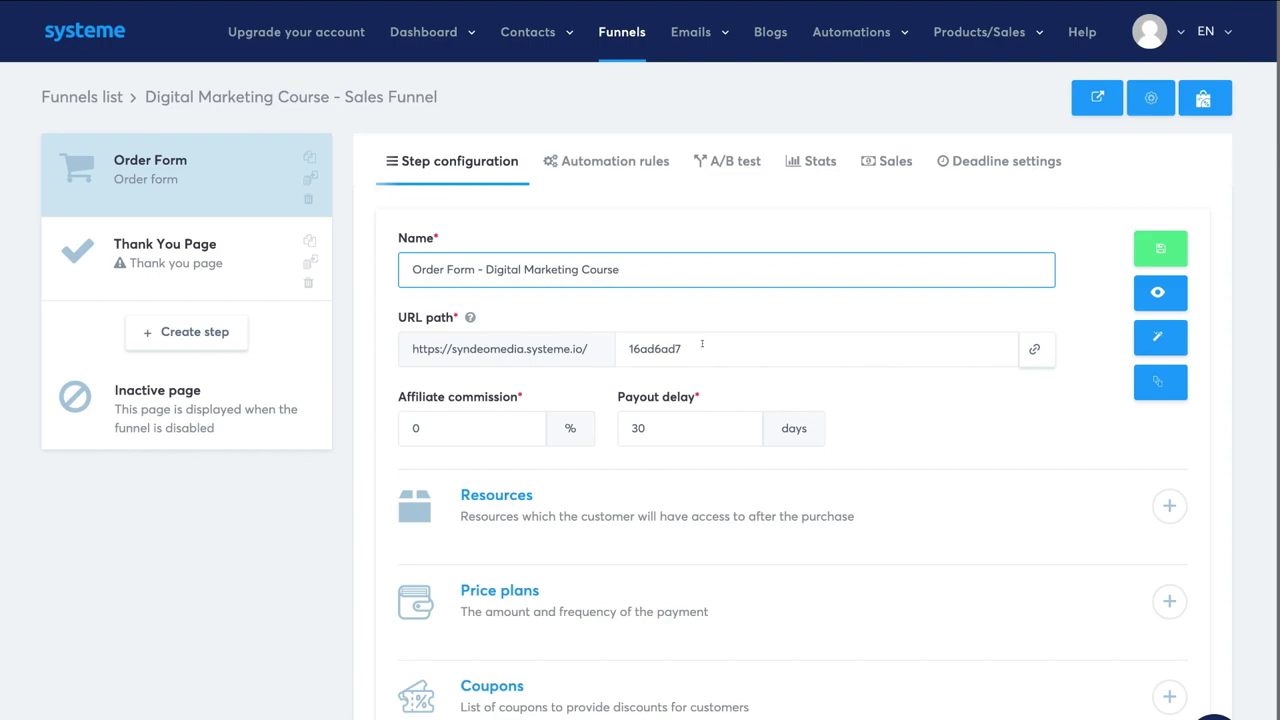
pyautogui.click(725, 347)
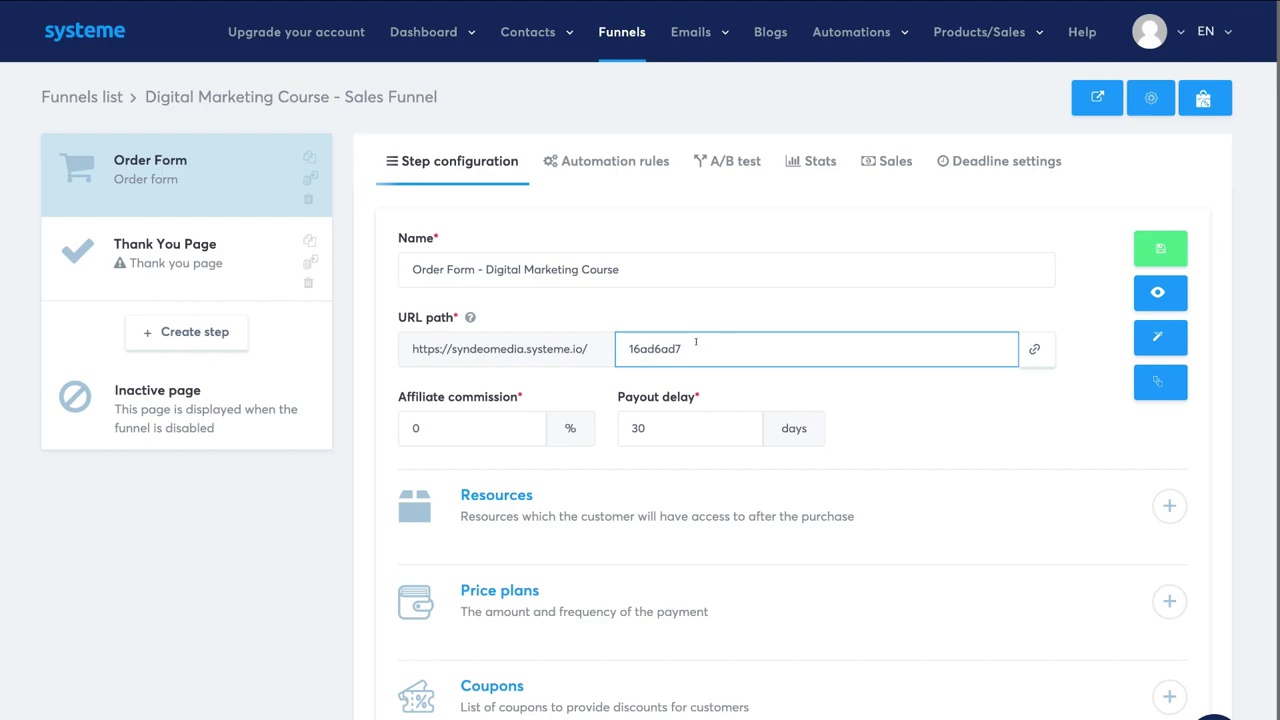
pyautogui.hotkey('ctrl', 'a')
pyautogui.write('learn-digital-marketing')
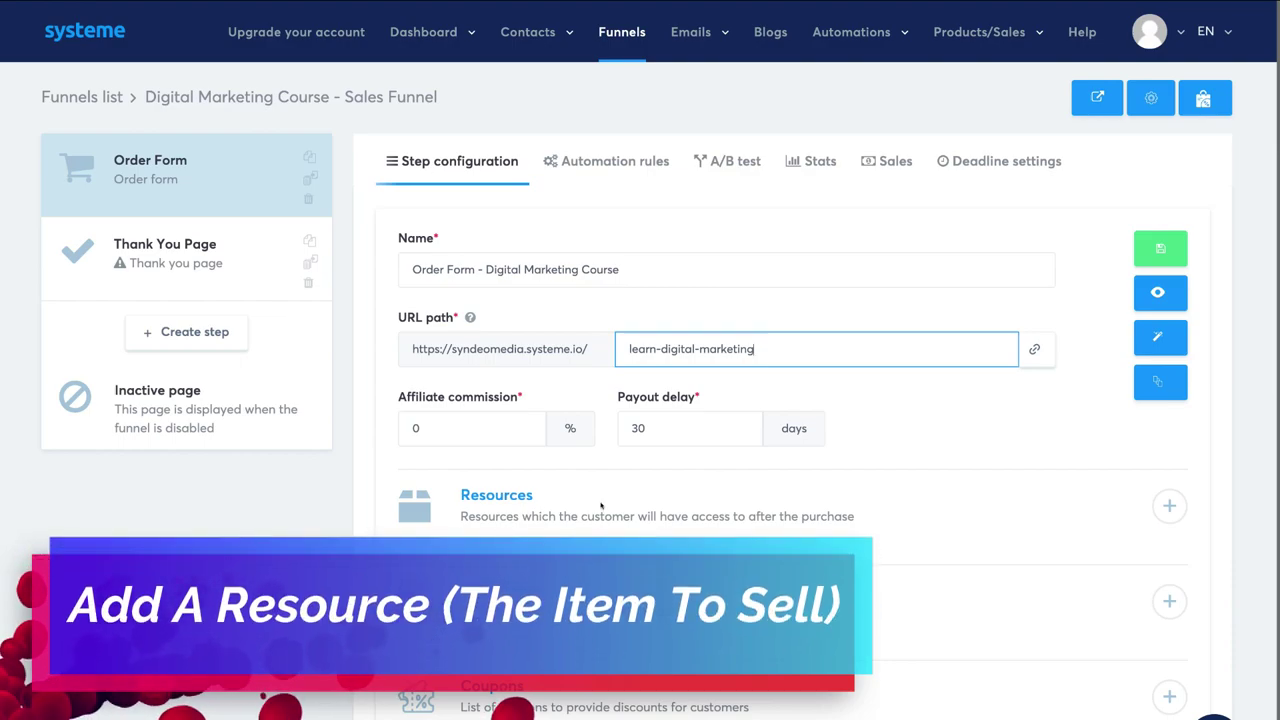
# Add a Course resource to the order form, choosing "Digital Marketing for Small Business Owners" with Full access.
pyautogui.click(1162, 506)
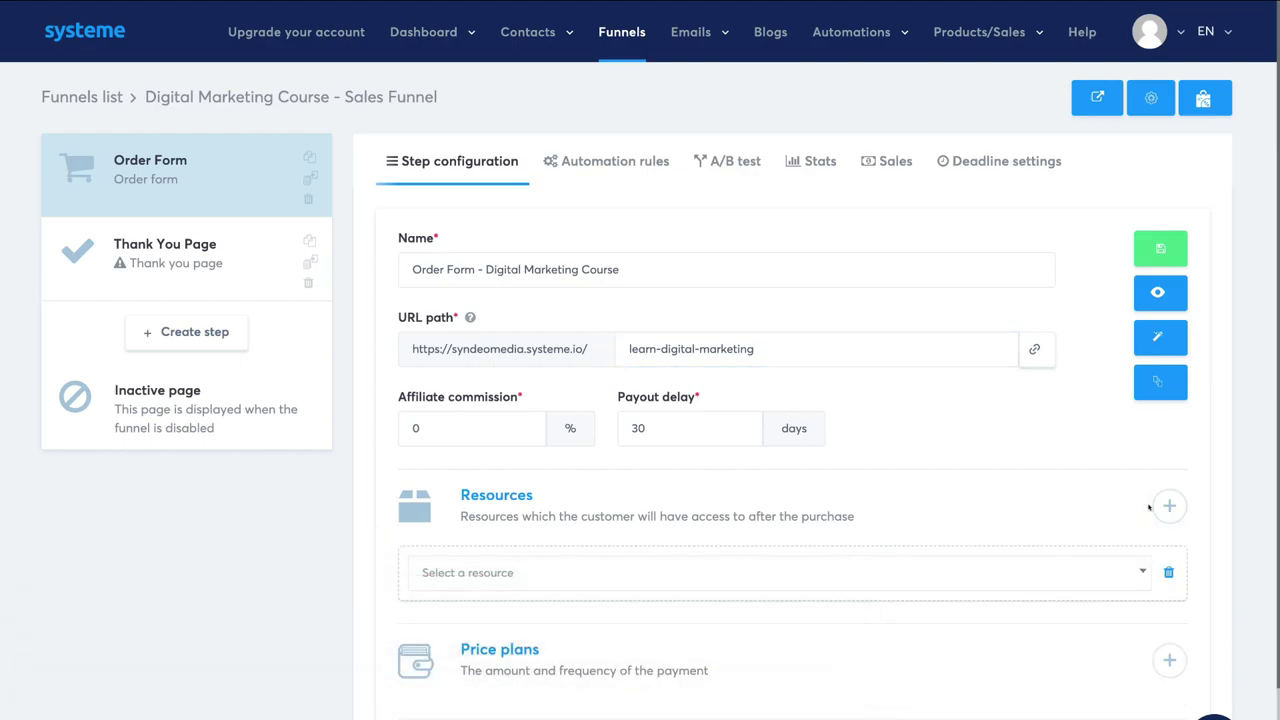
pyautogui.click(858, 573)
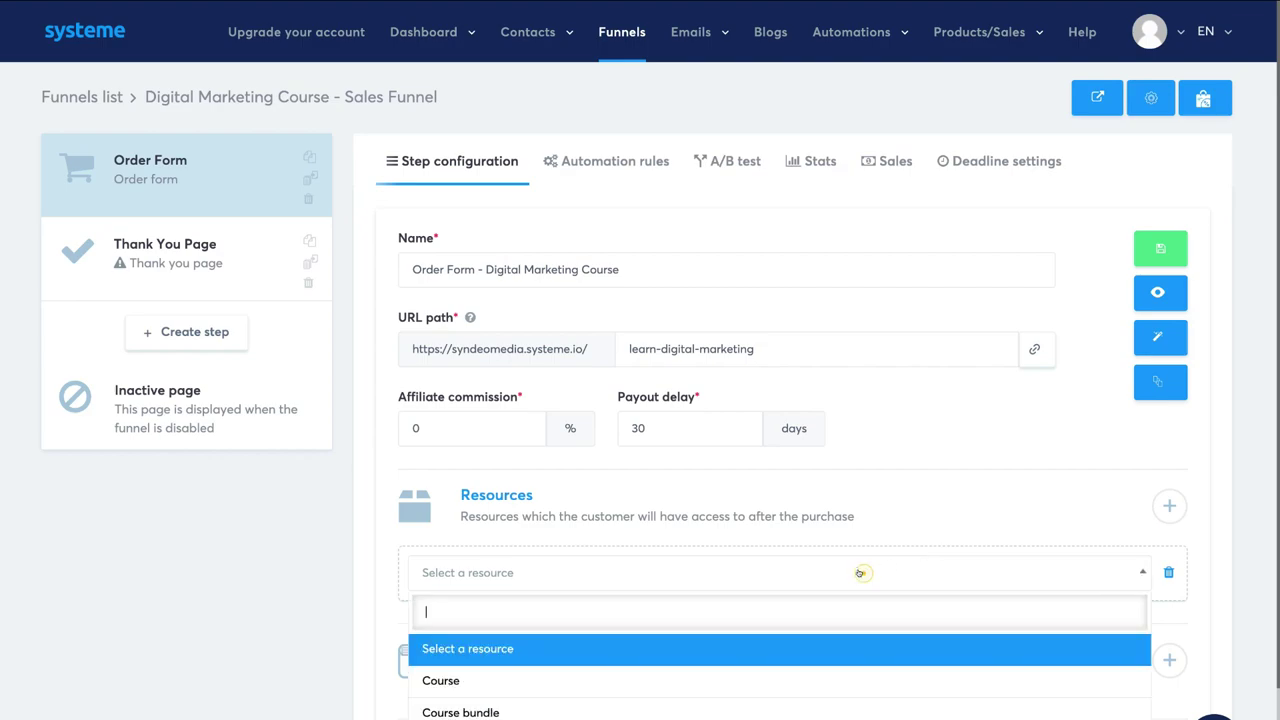
pyautogui.scroll(-2, 858, 573)
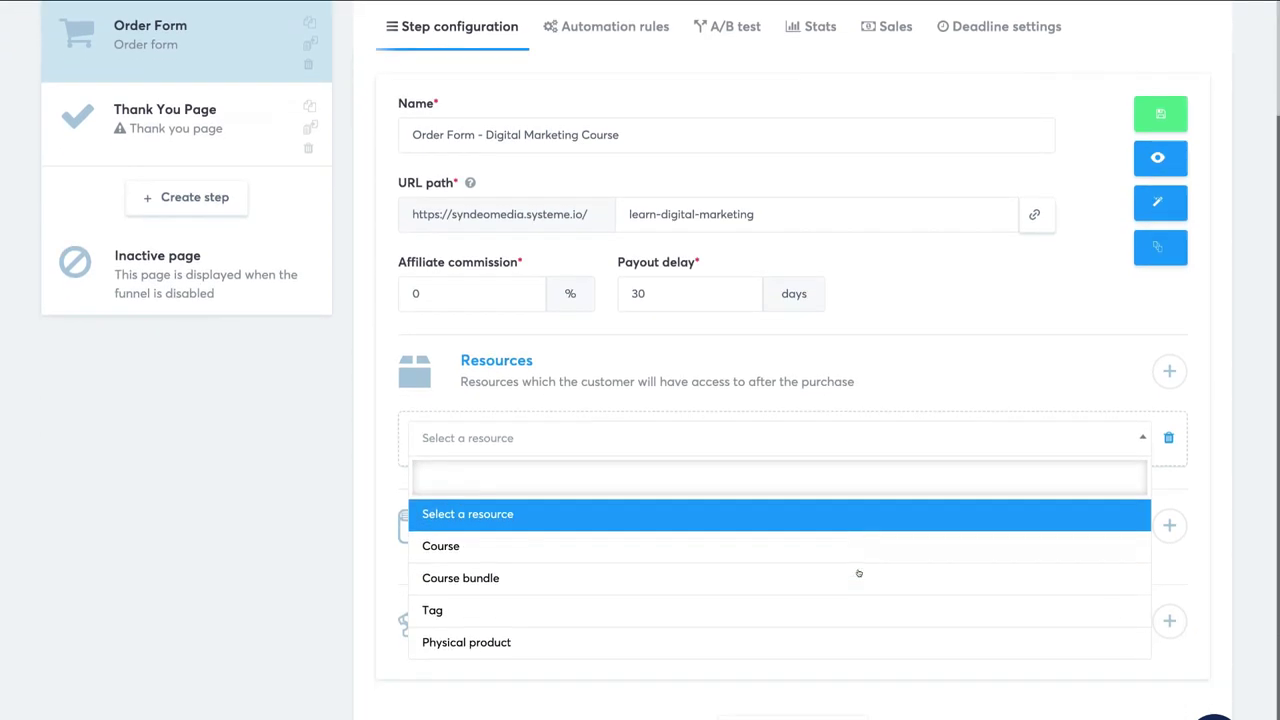
pyautogui.click(476, 542)
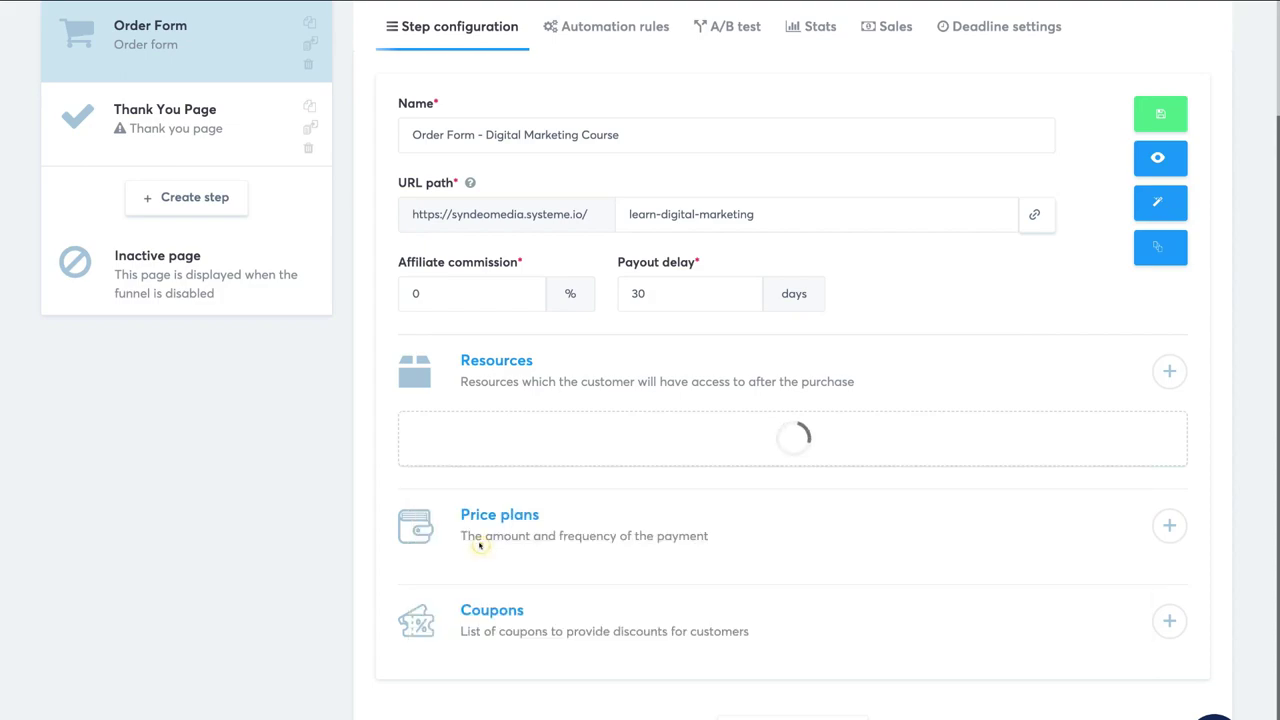
pyautogui.click(560, 500)
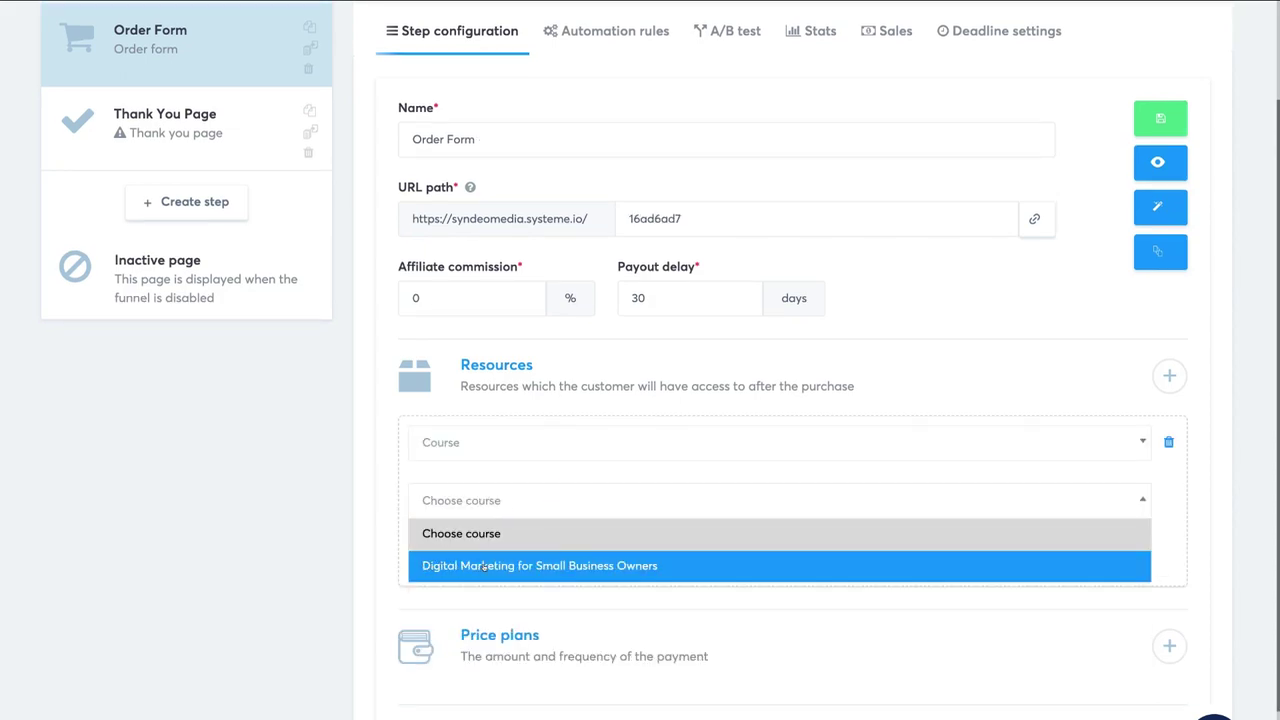
pyautogui.click(692, 565)
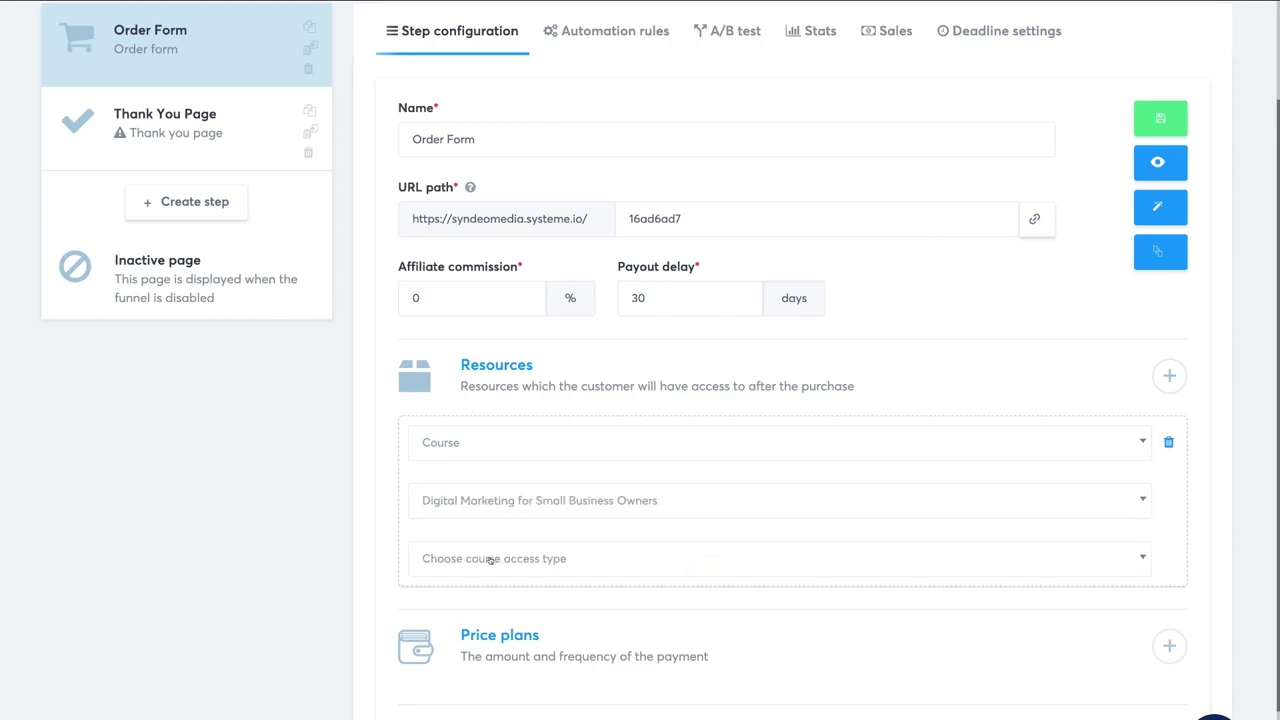
pyautogui.click(622, 562)
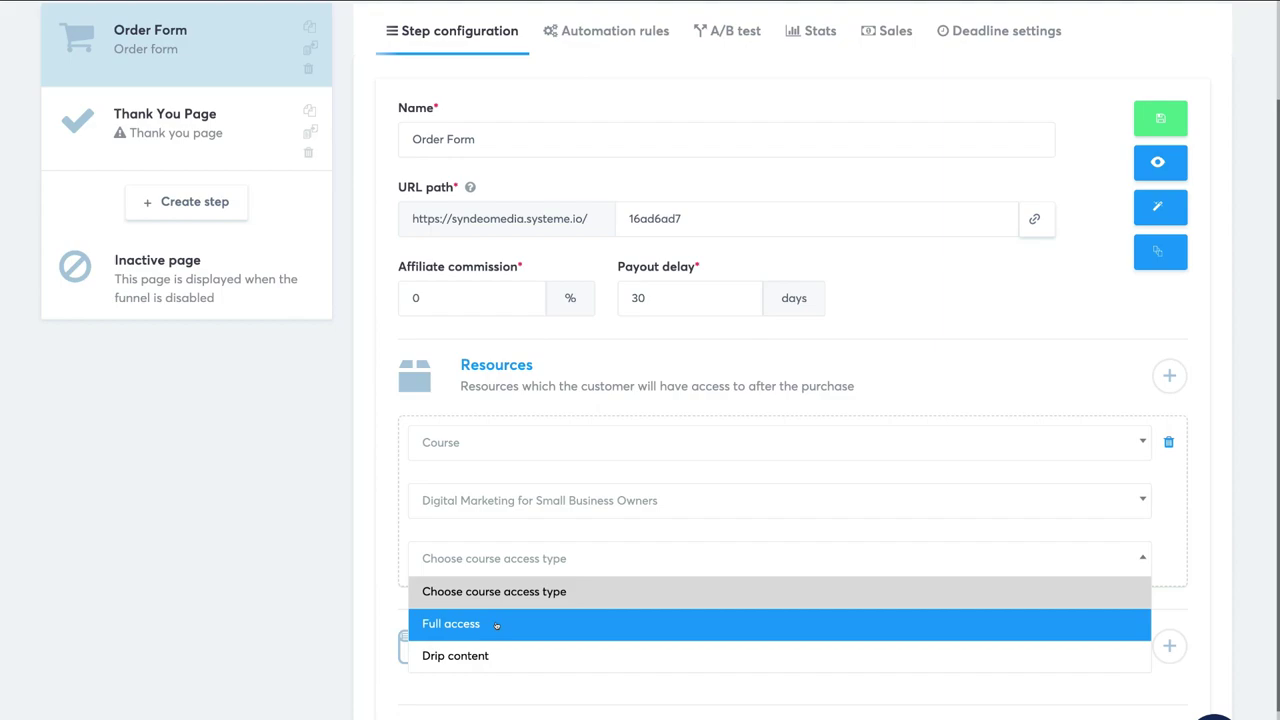
pyautogui.click(496, 625)
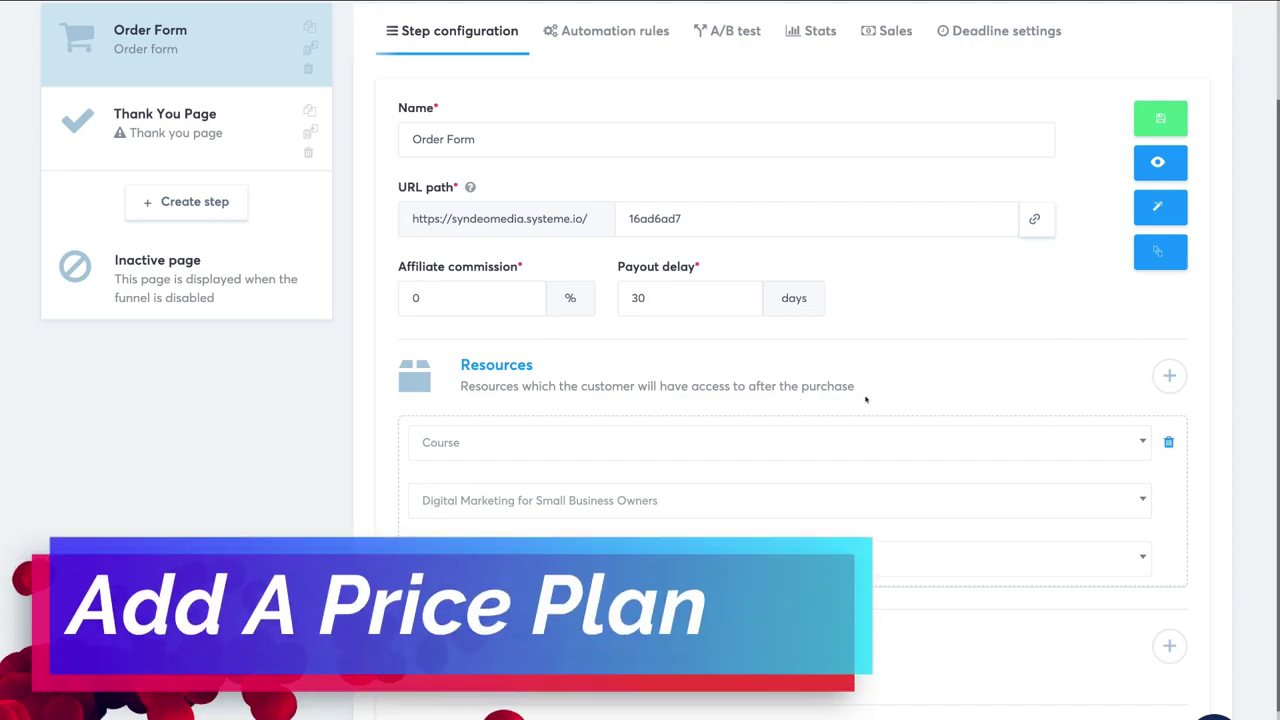
# Add a price plan to the order form, pick the One shot type, and start creating a new plan.
pyautogui.scroll(-1, 828, 504)
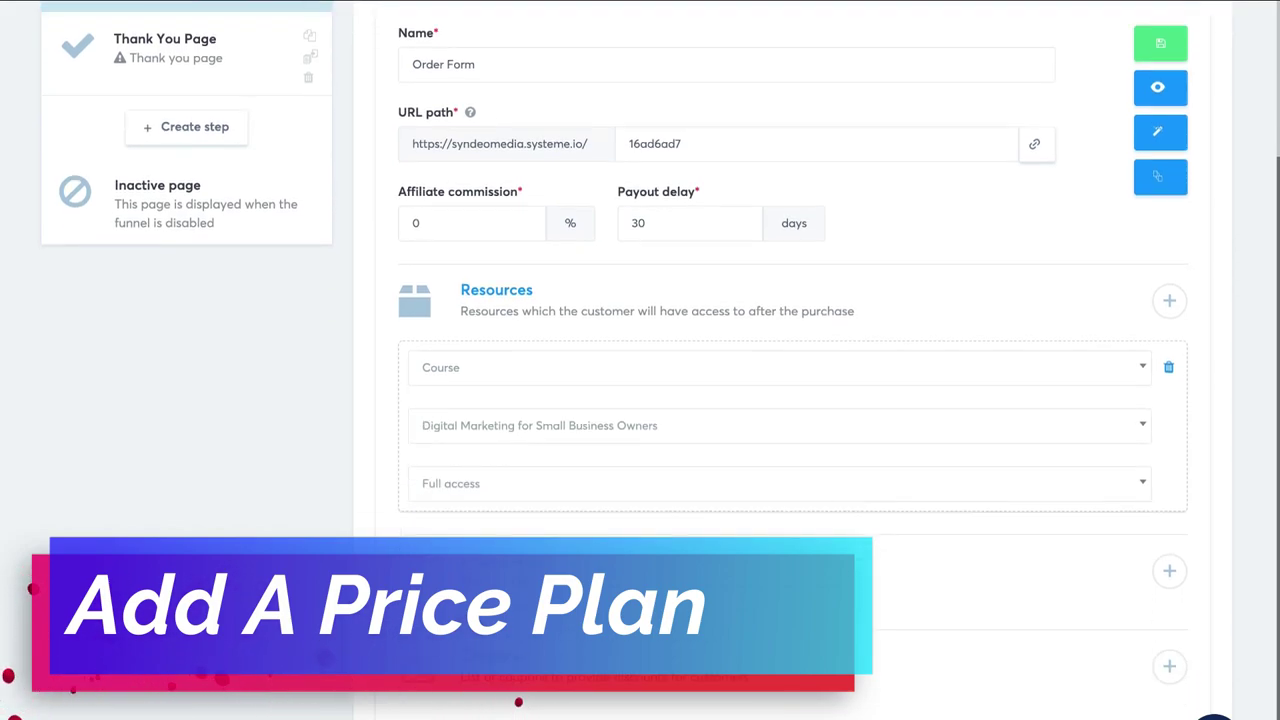
pyautogui.click(1168, 570)
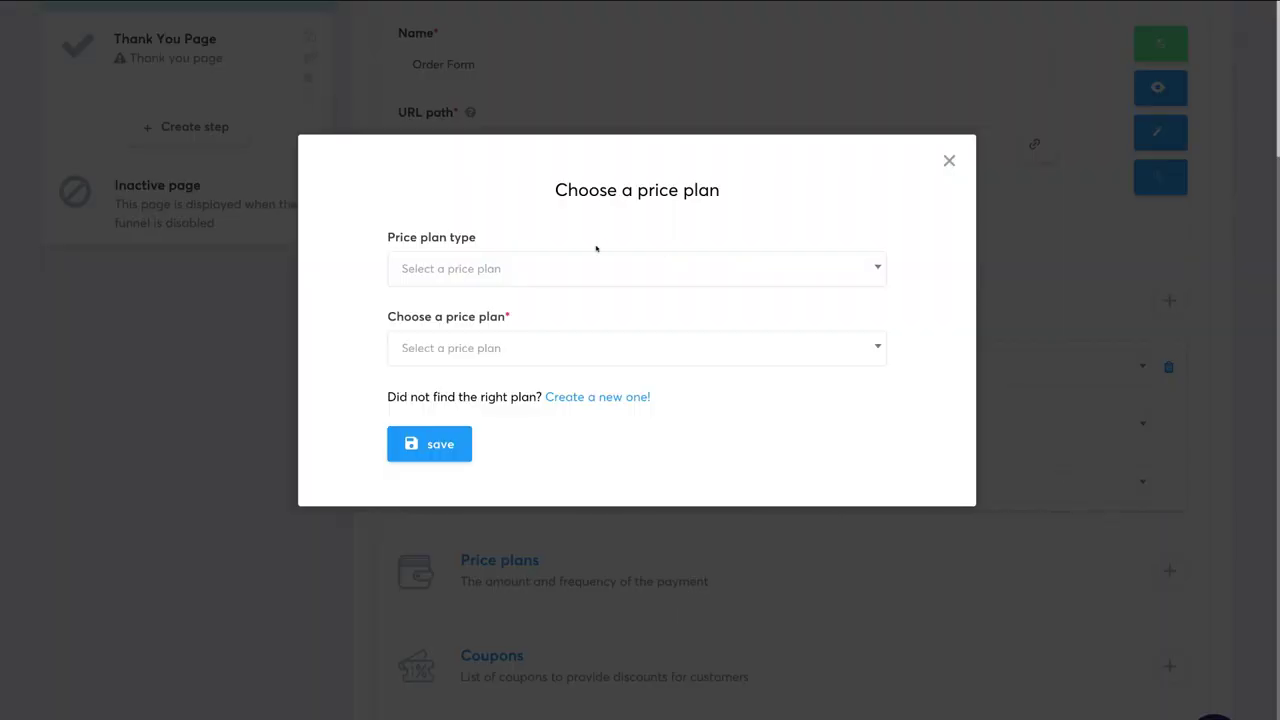
pyautogui.click(607, 268)
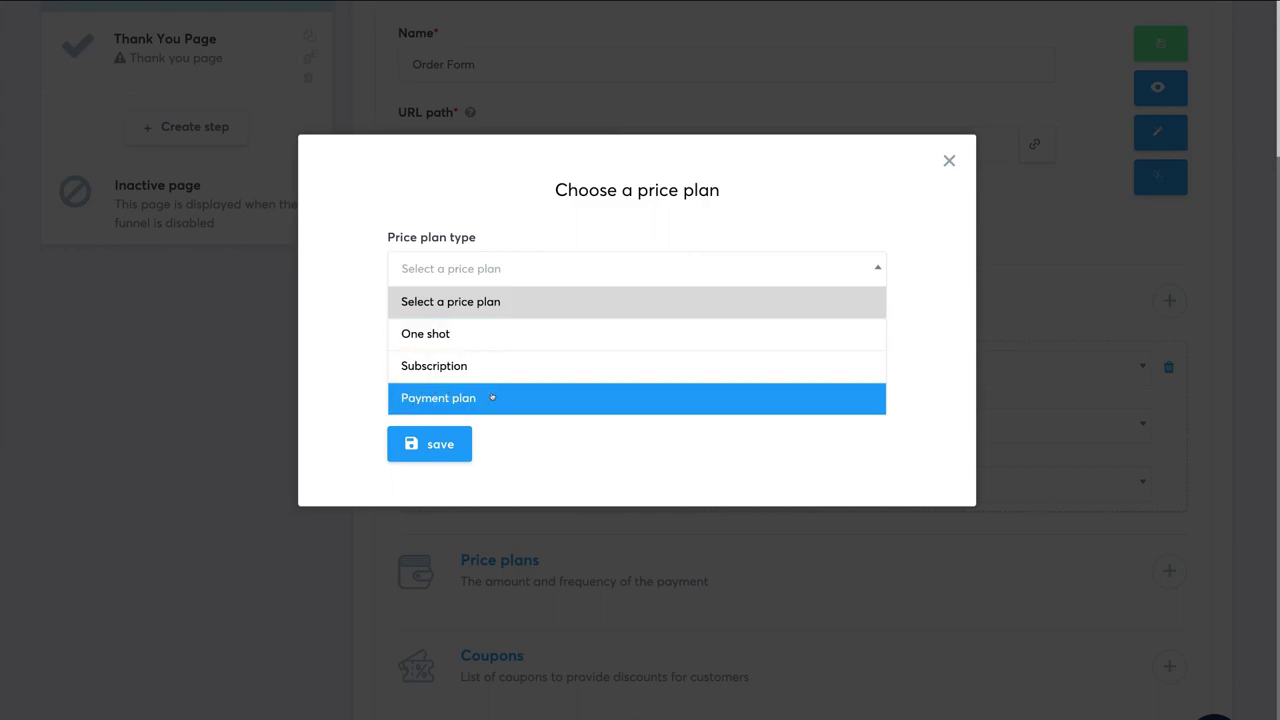
pyautogui.click(475, 331)
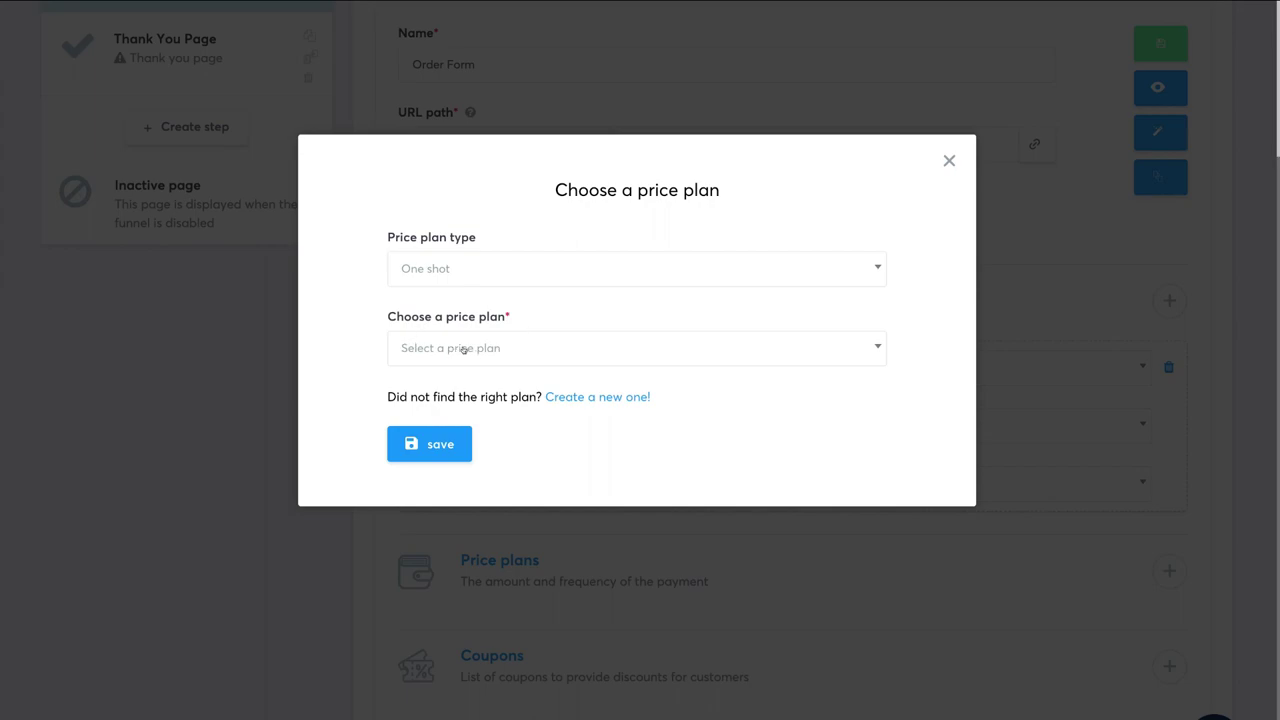
pyautogui.click(585, 396)
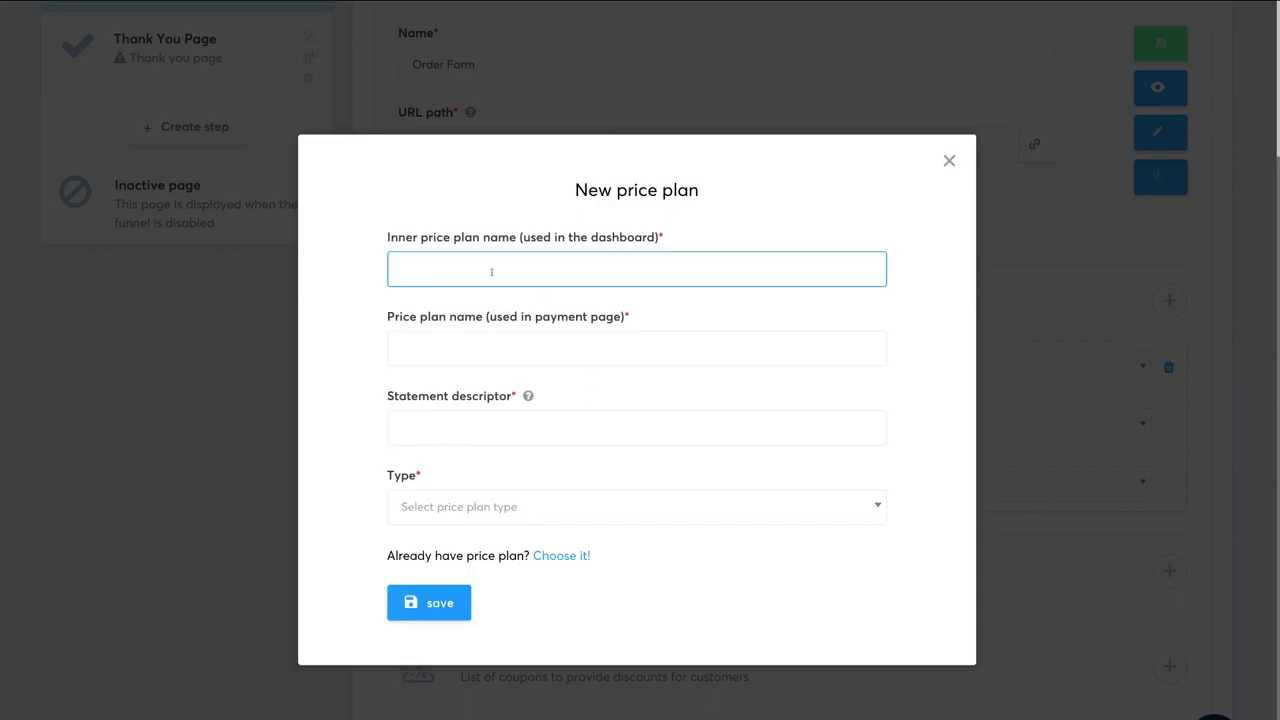
# Name the new price plan "Digital Marketing Course Price" for the dashboard and "Digital Marketing Course Plan" for the payment page.
pyautogui.write('Digital Marketing Course Price')
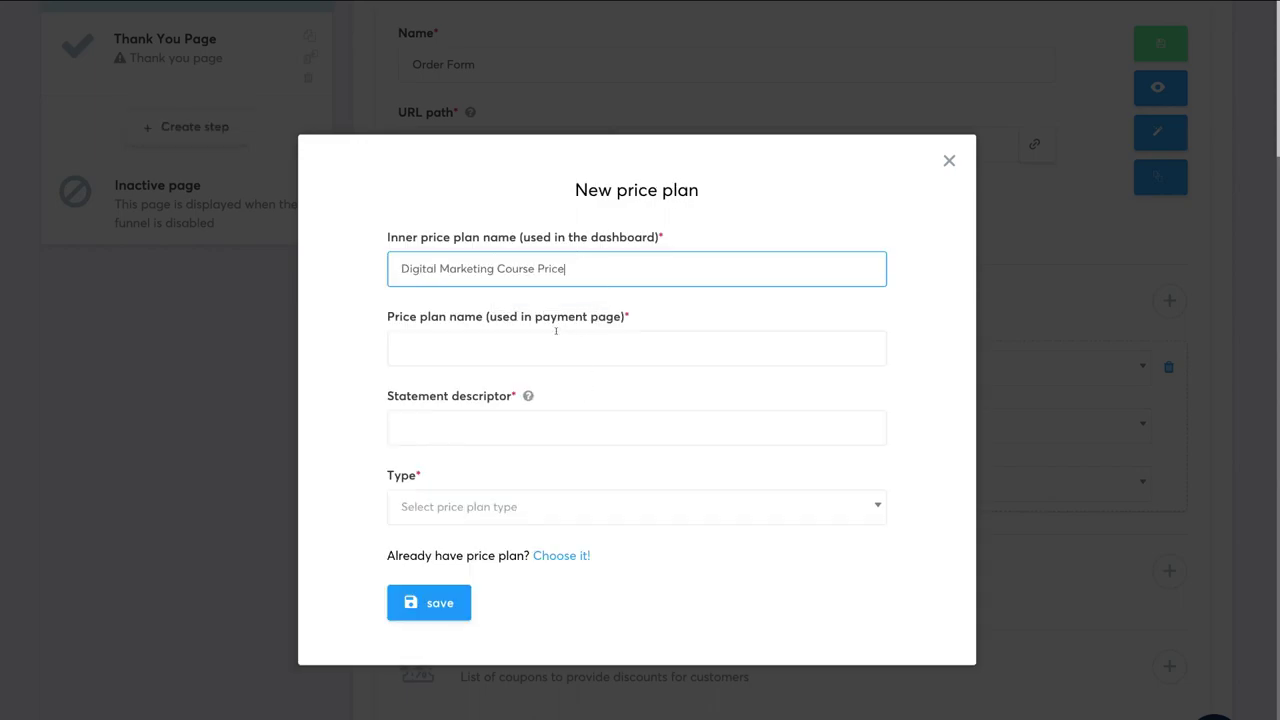
pyautogui.click(466, 340)
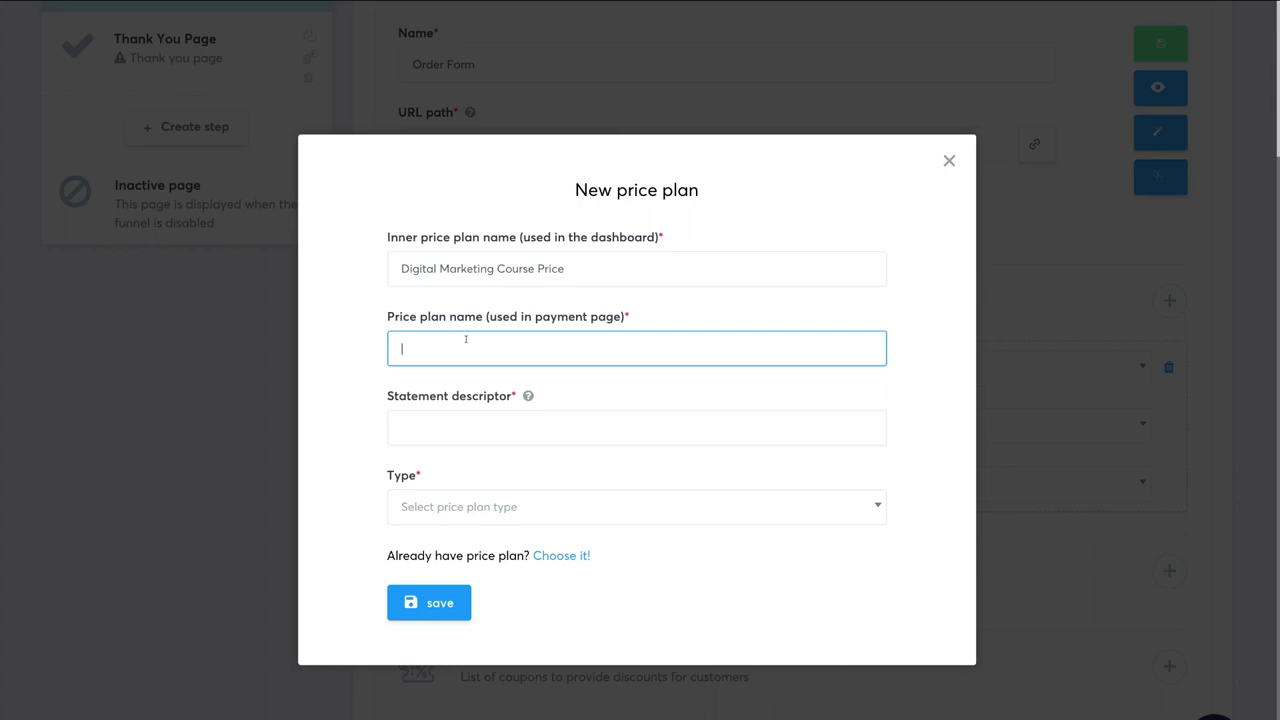
pyautogui.write('Digital Marketing Course Plan')
pyautogui.click(603, 407)
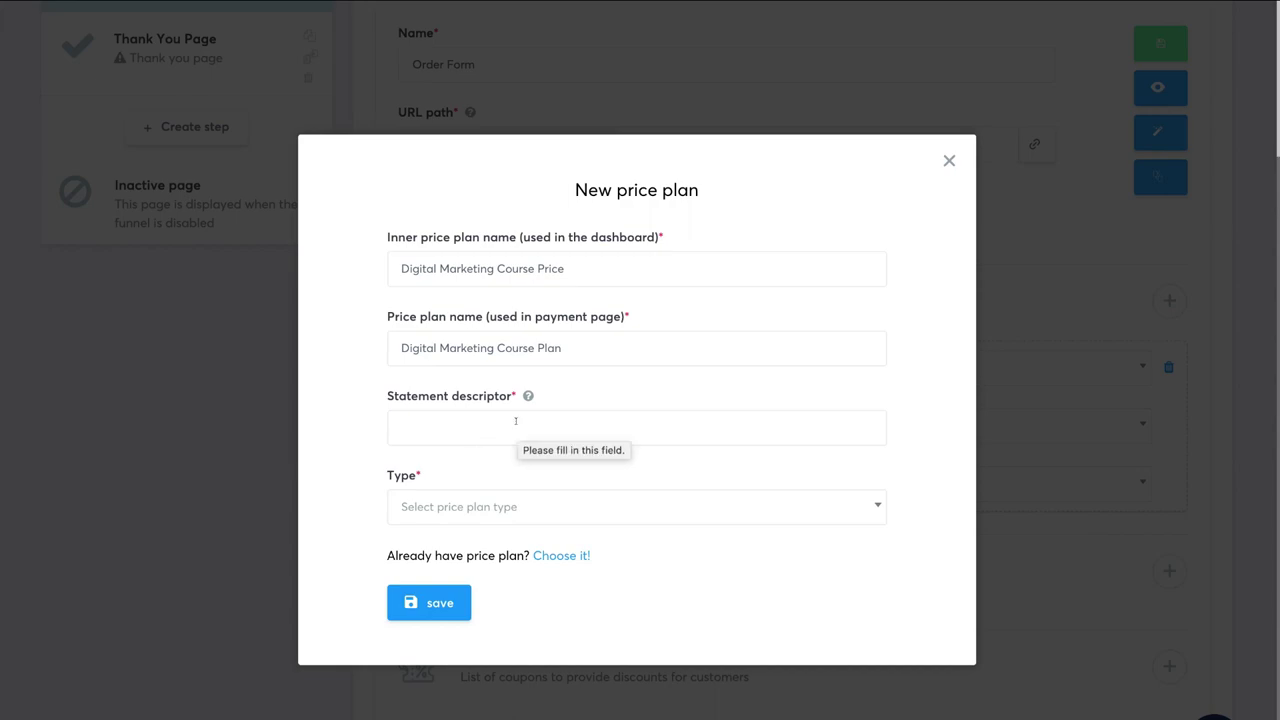
# Set the new price plan's type to One shot with a payment amount of $99 and save it.
pyautogui.click(450, 507)
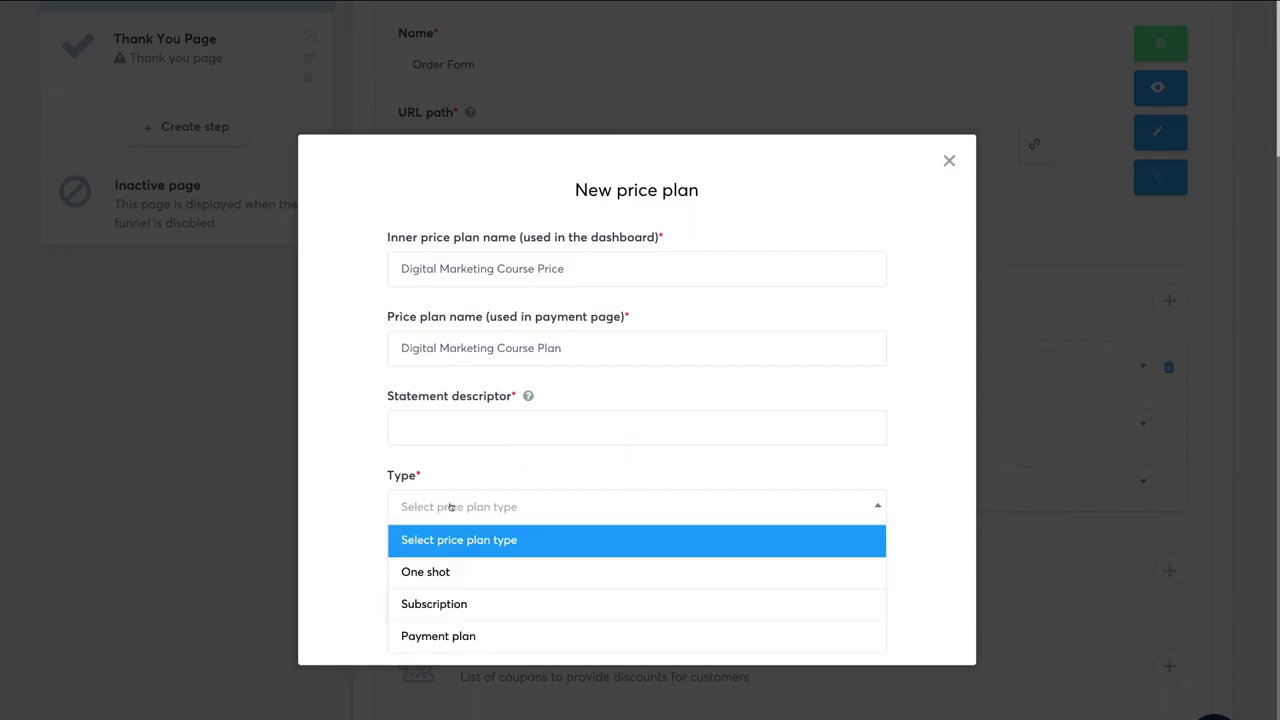
pyautogui.click(481, 571)
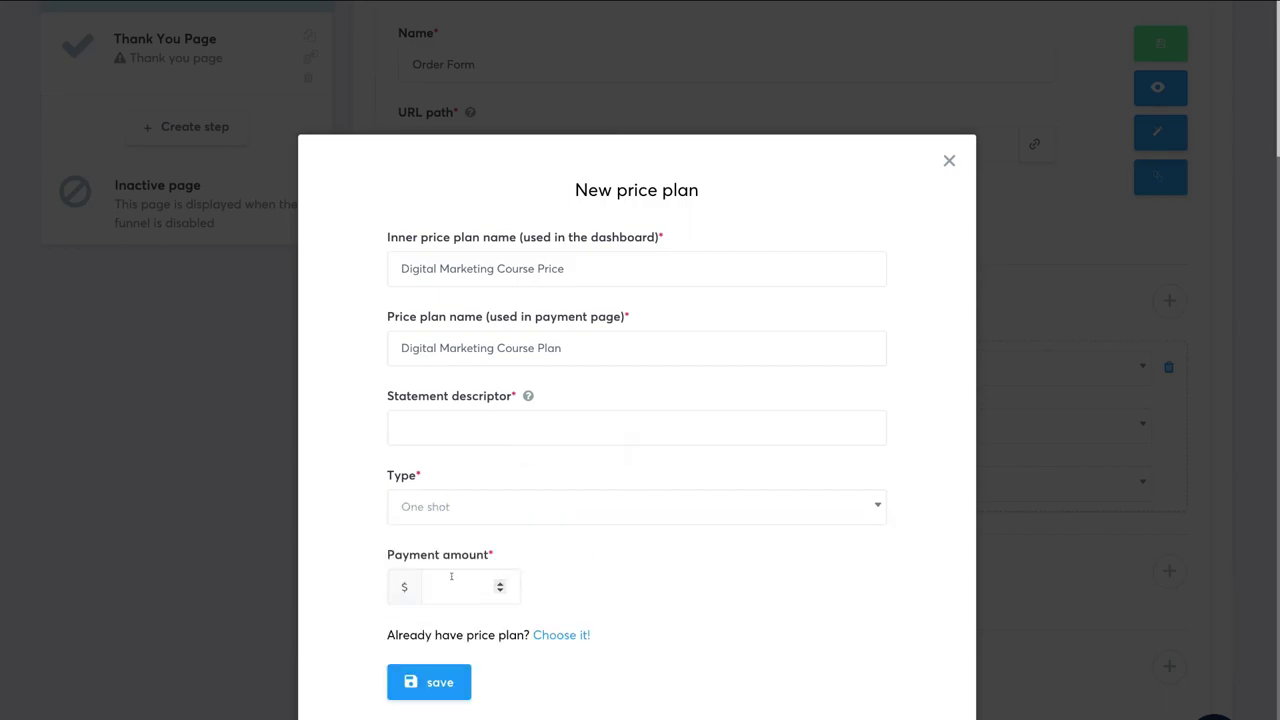
pyautogui.click(451, 577)
pyautogui.write('99')
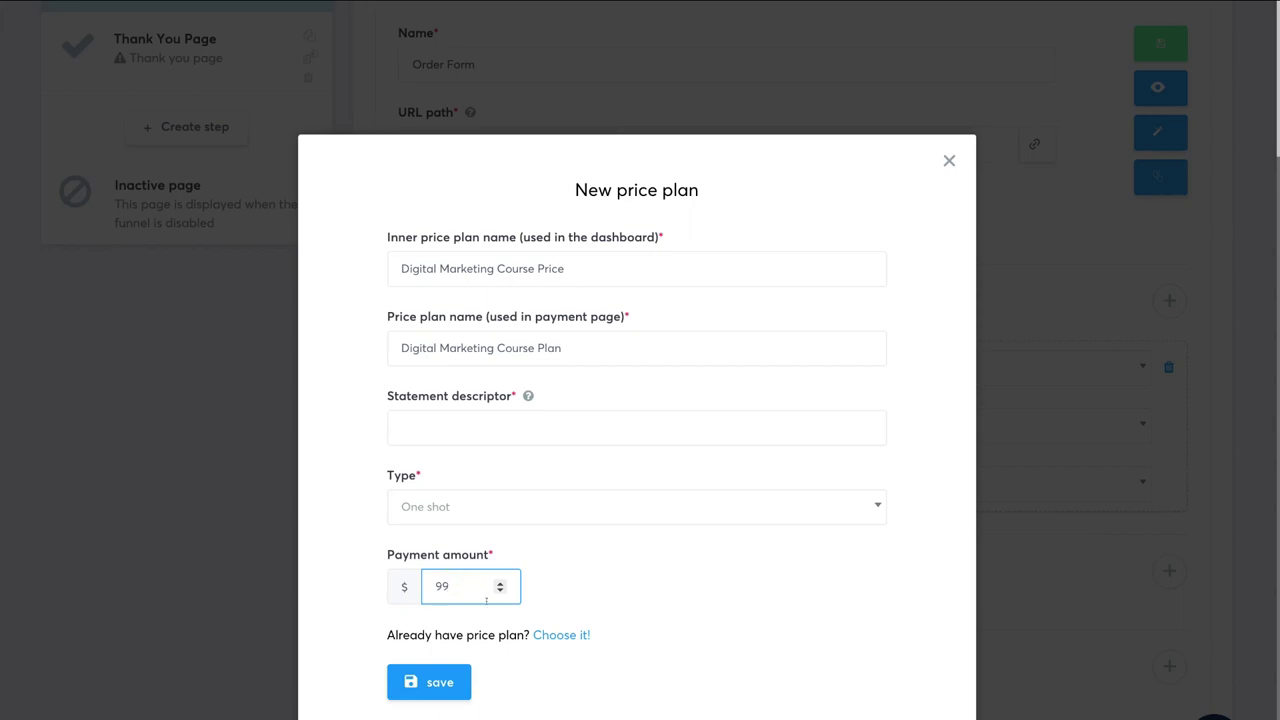
pyautogui.click(428, 680)
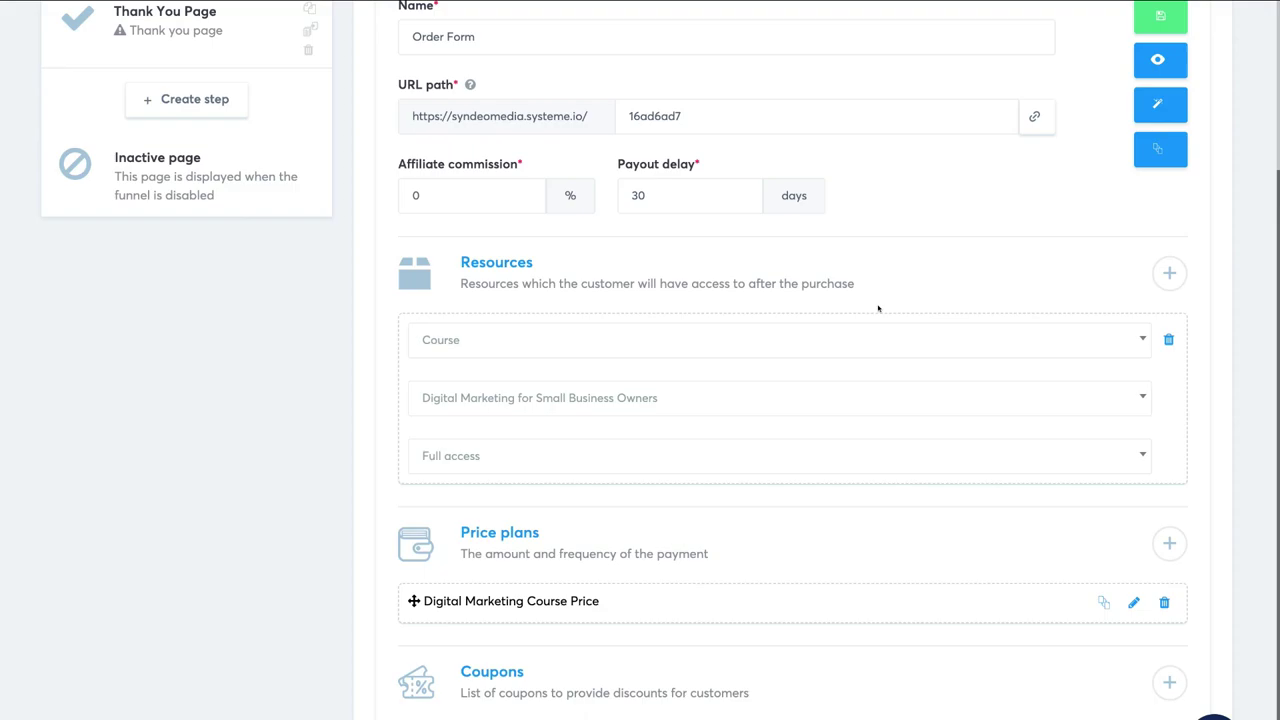
# Name the order form step "Order Form - Digital Marketing Course", set its URL path to "learn-digital-marketing", and save the step configuration.
pyautogui.scroll(3, 878, 308)
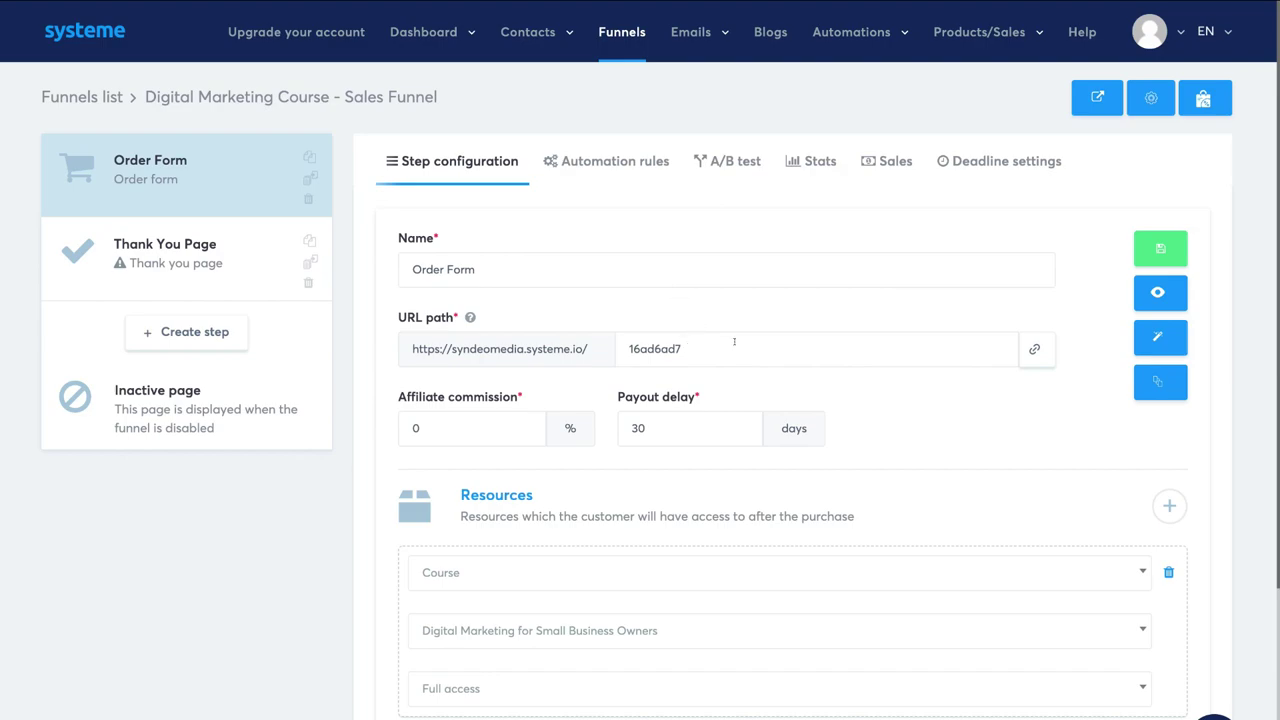
pyautogui.click(1160, 249)
pyautogui.click(1160, 249)
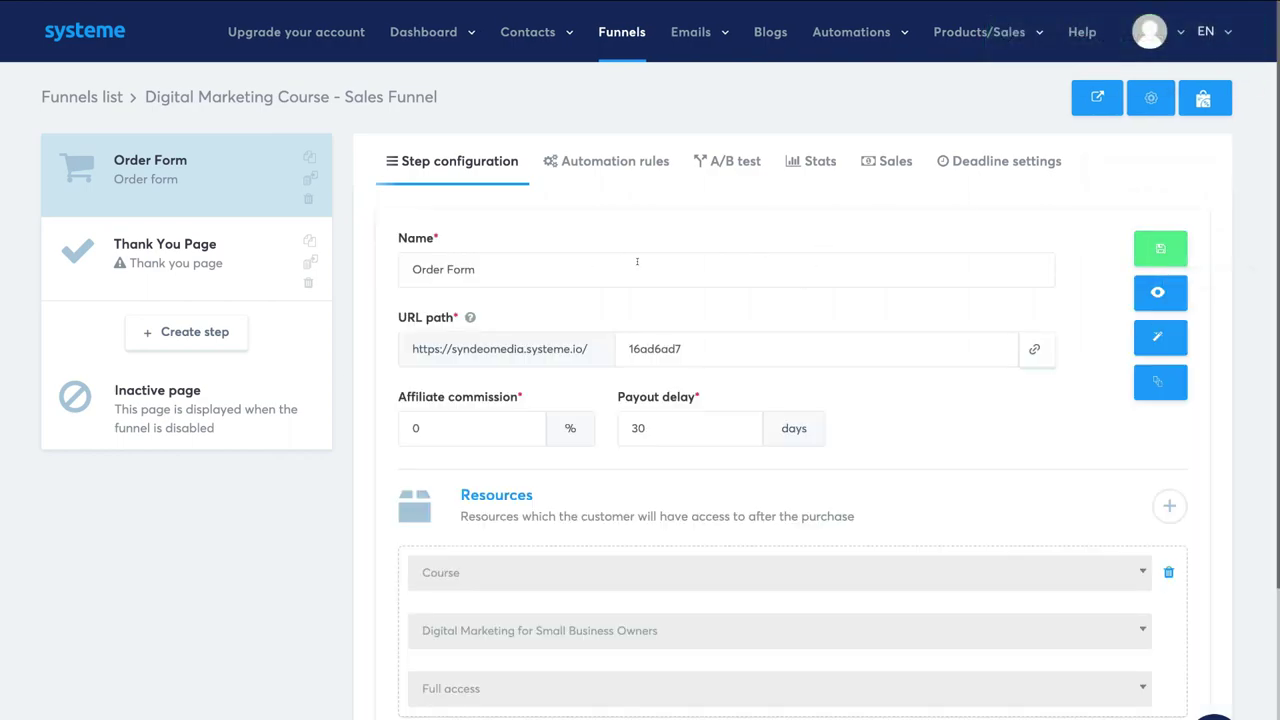
pyautogui.doubleClick(747, 348)
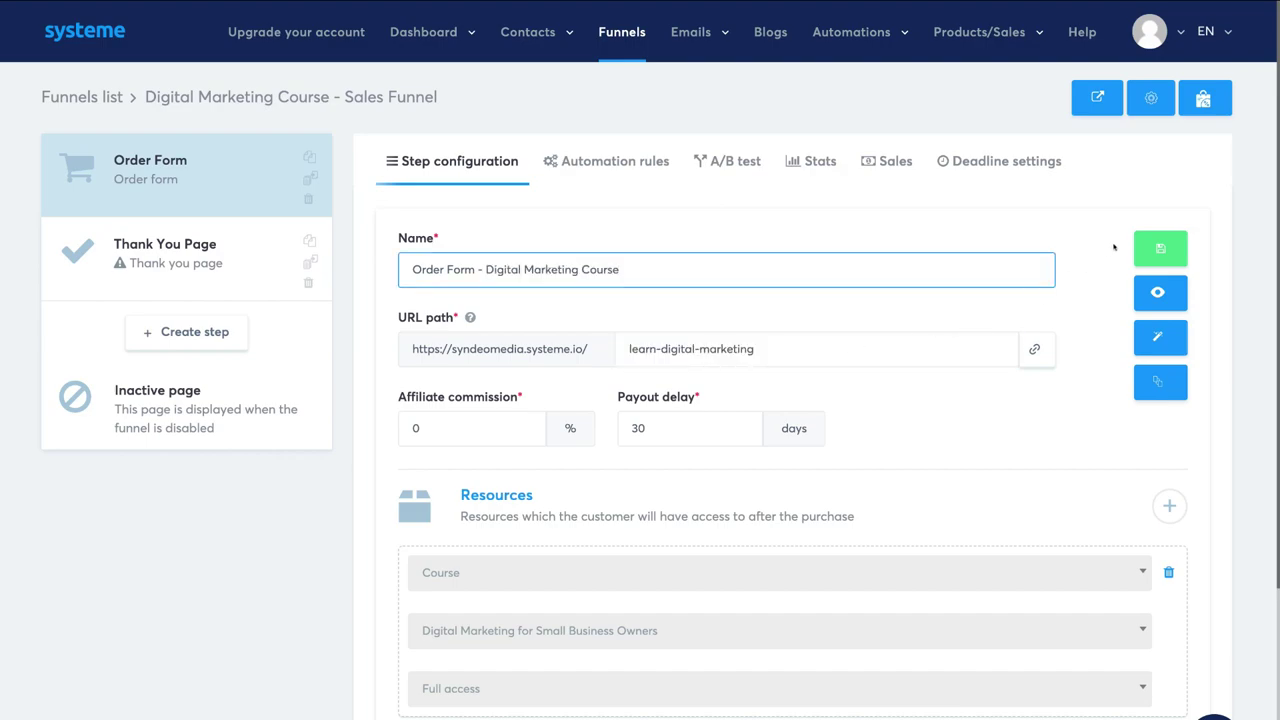
pyautogui.click(1145, 249)
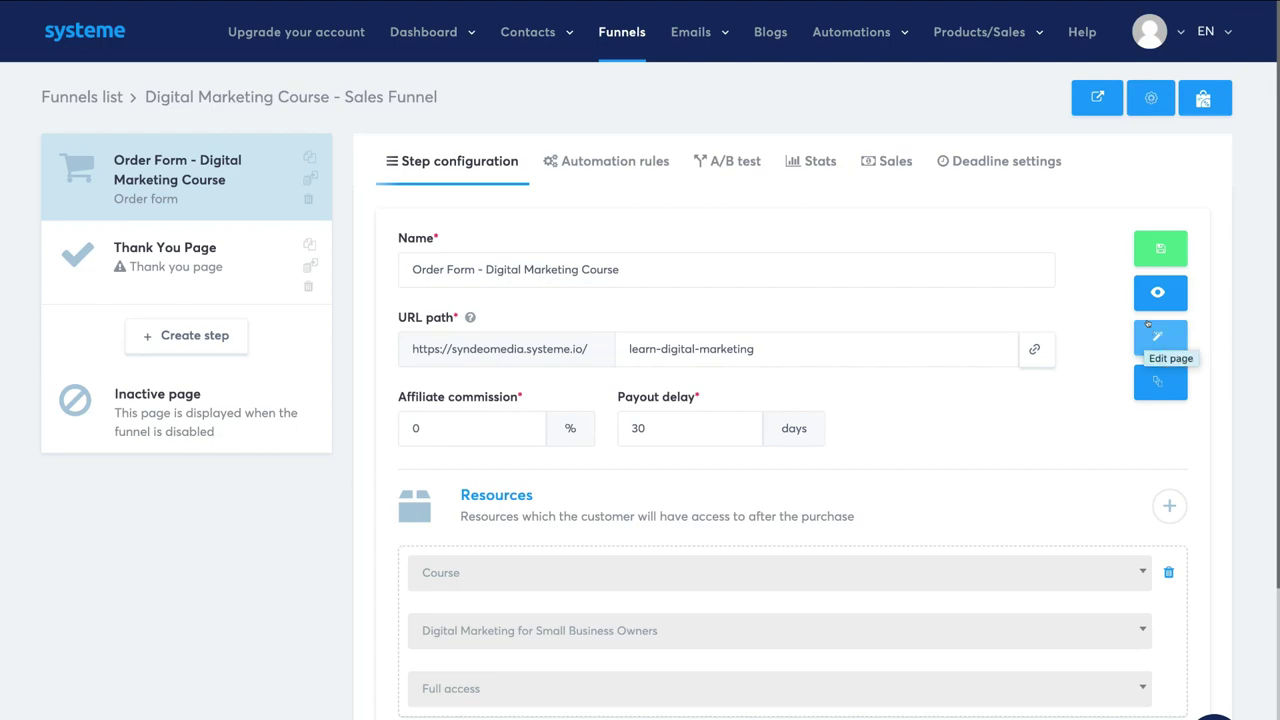
# Open the order form page for editing and add a text element directly below the "GET THE COURSE: HOW TO SELL ANYTHING ONLINE" headline.
pyautogui.click(1148, 323)
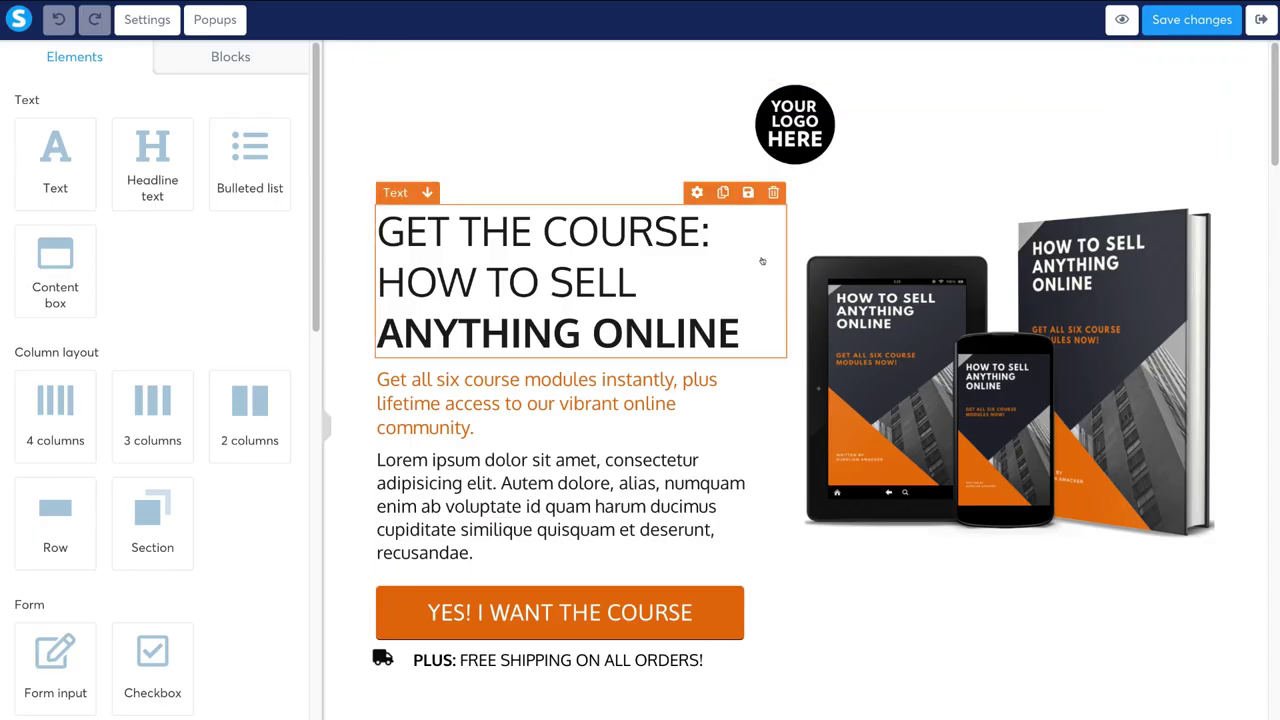
pyautogui.scroll(-10, 827, 302)
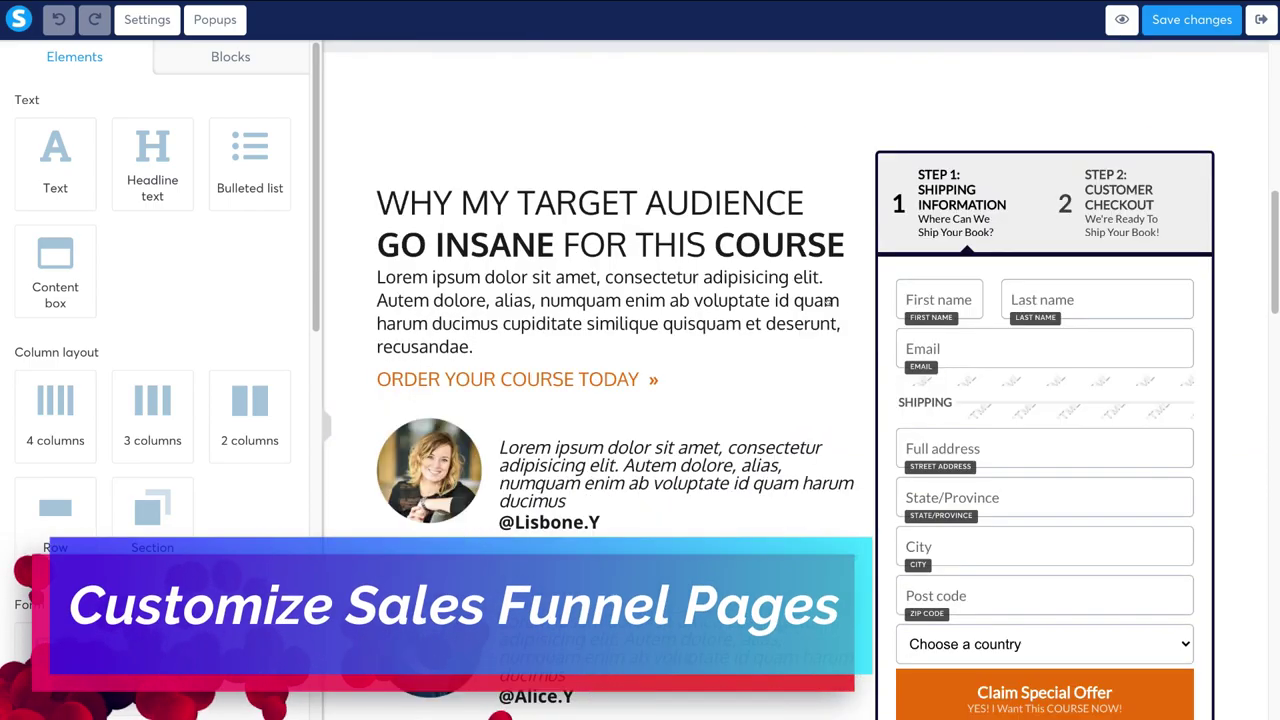
pyautogui.scroll(-3, 827, 302)
pyautogui.scroll(12, 827, 300)
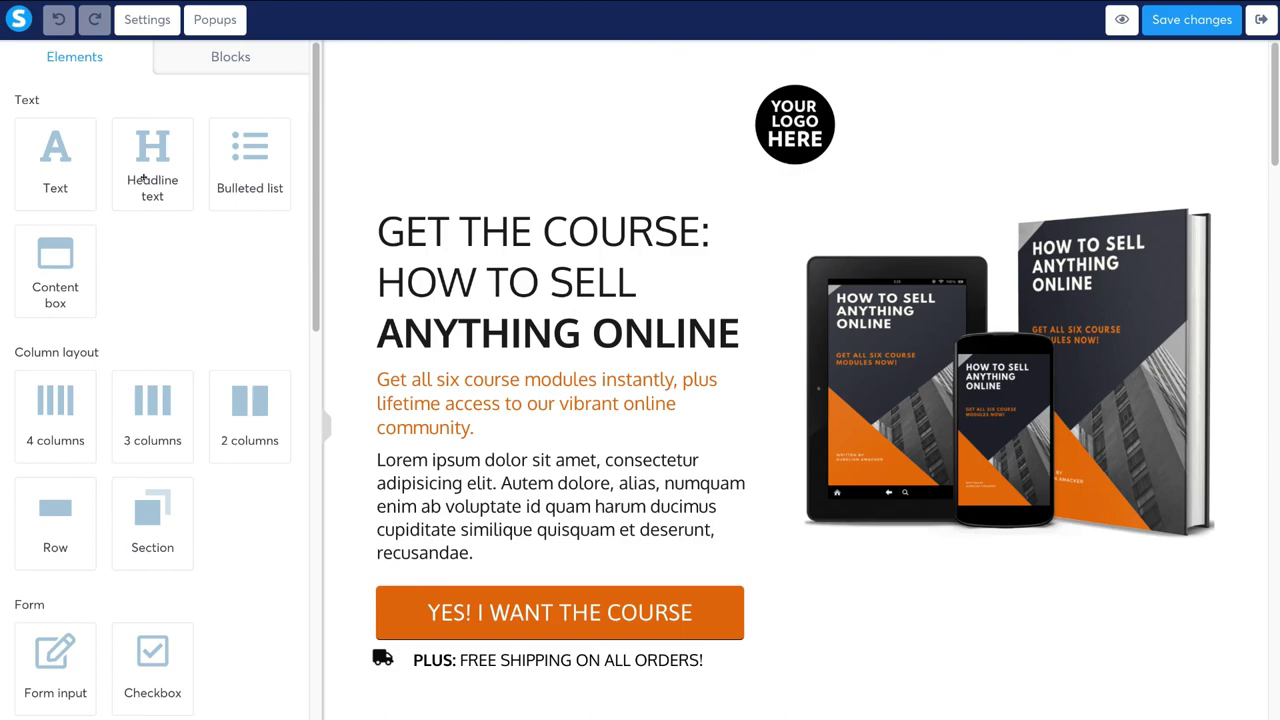
pyautogui.moveTo(54, 177); pyautogui.dragTo(495, 350)
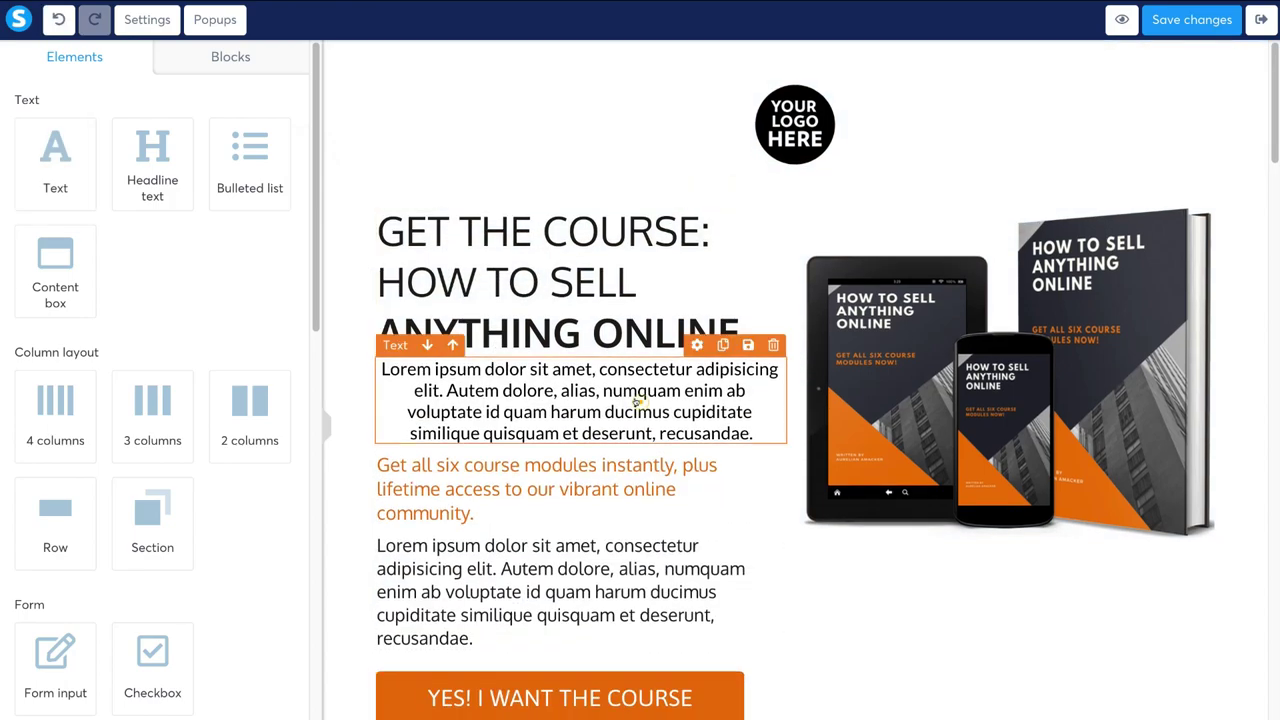
# Inspect the settings of the added text element, the course product image, and the logo image.
pyautogui.click(651, 367)
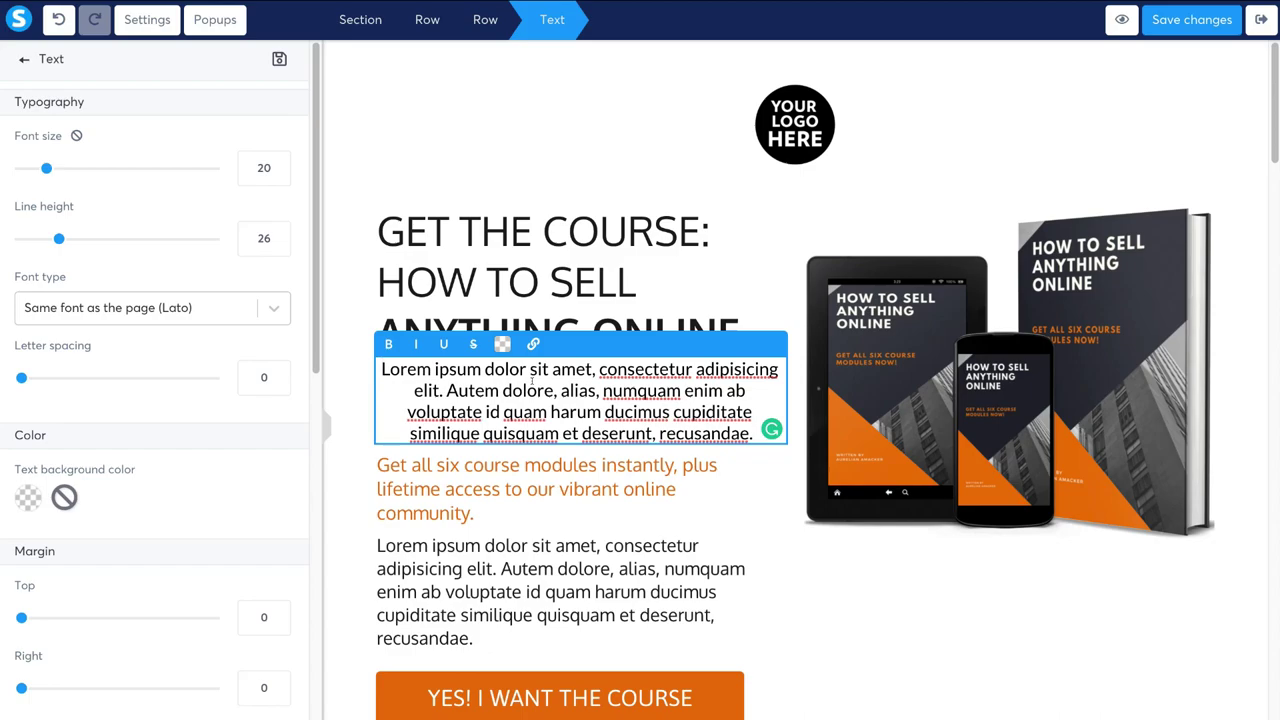
pyautogui.click(986, 342)
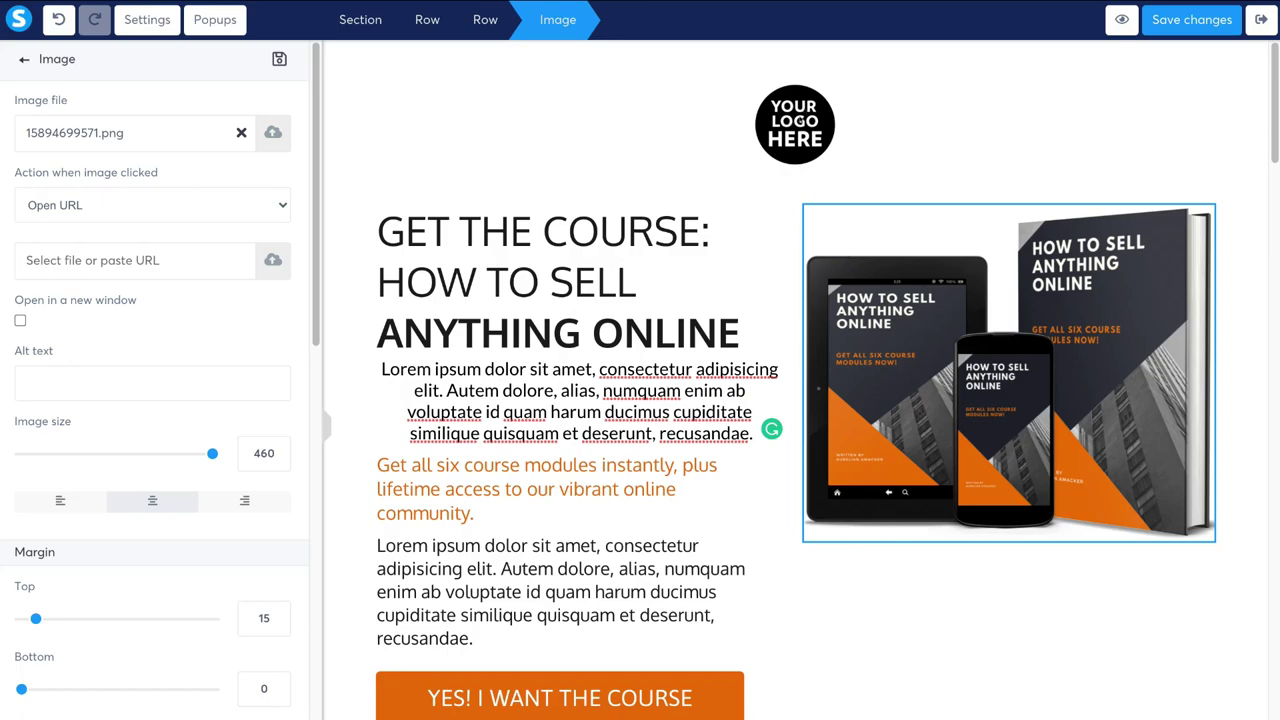
pyautogui.click(800, 117)
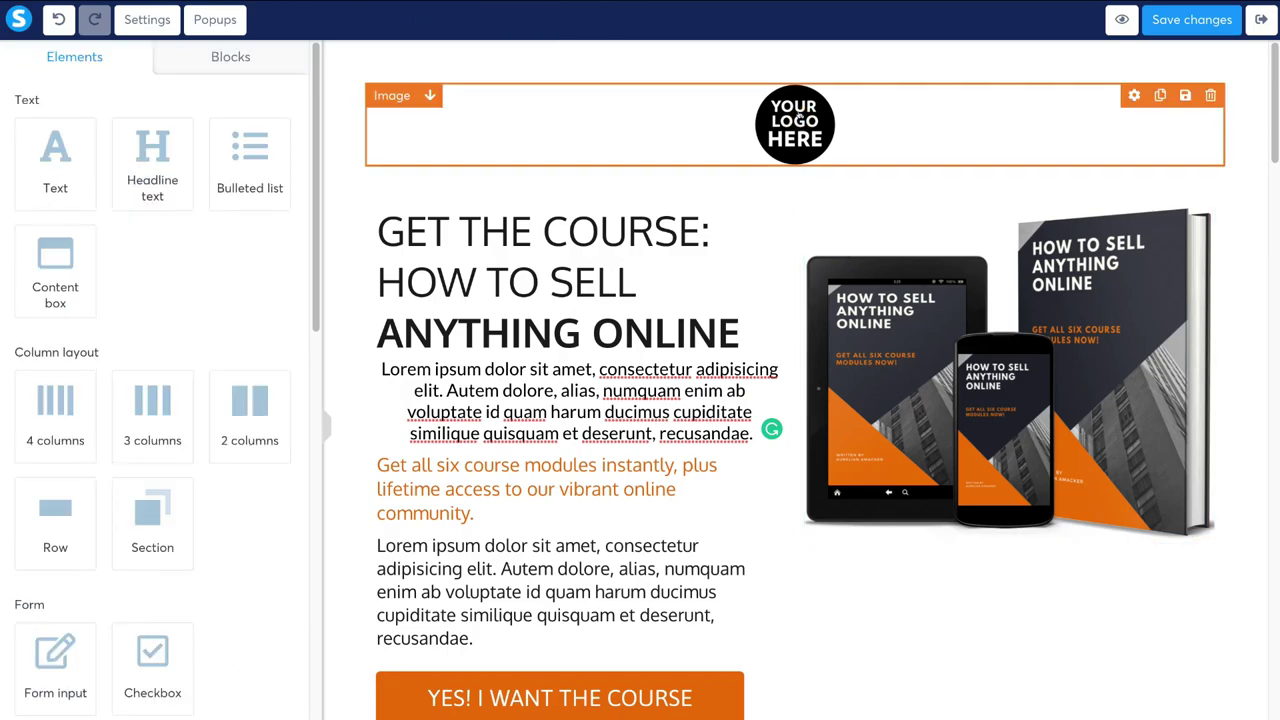
pyautogui.click(800, 117)
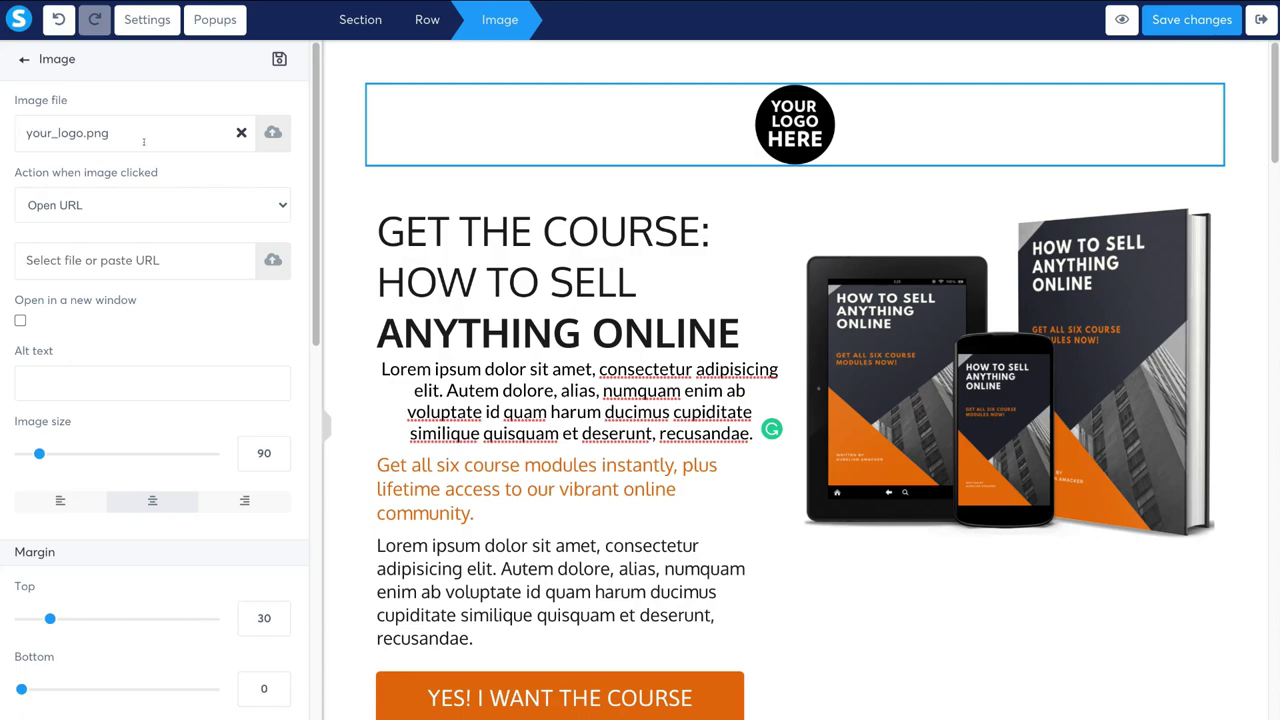
pyautogui.click(596, 364)
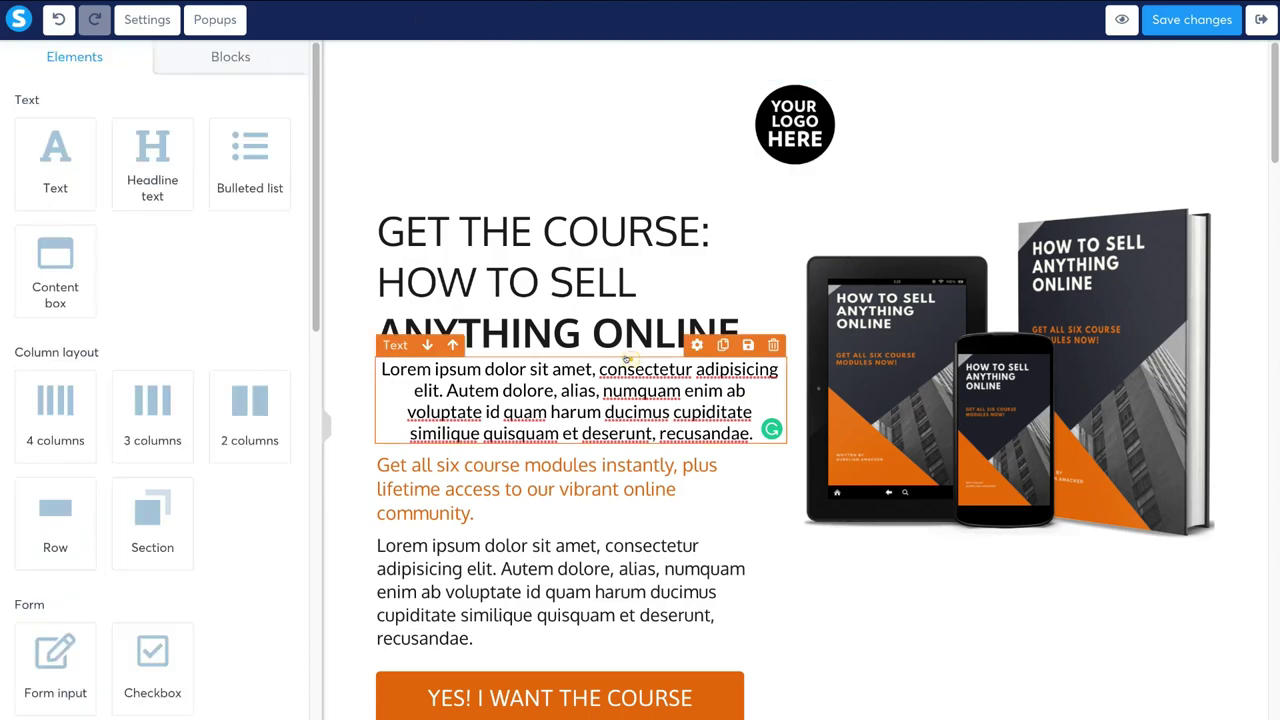
# Inspect the action, color and padding settings of the "YES! I WANT THE COURSE" button.
pyautogui.scroll(-6, 600, 320)
pyautogui.scroll(1, 606, 274)
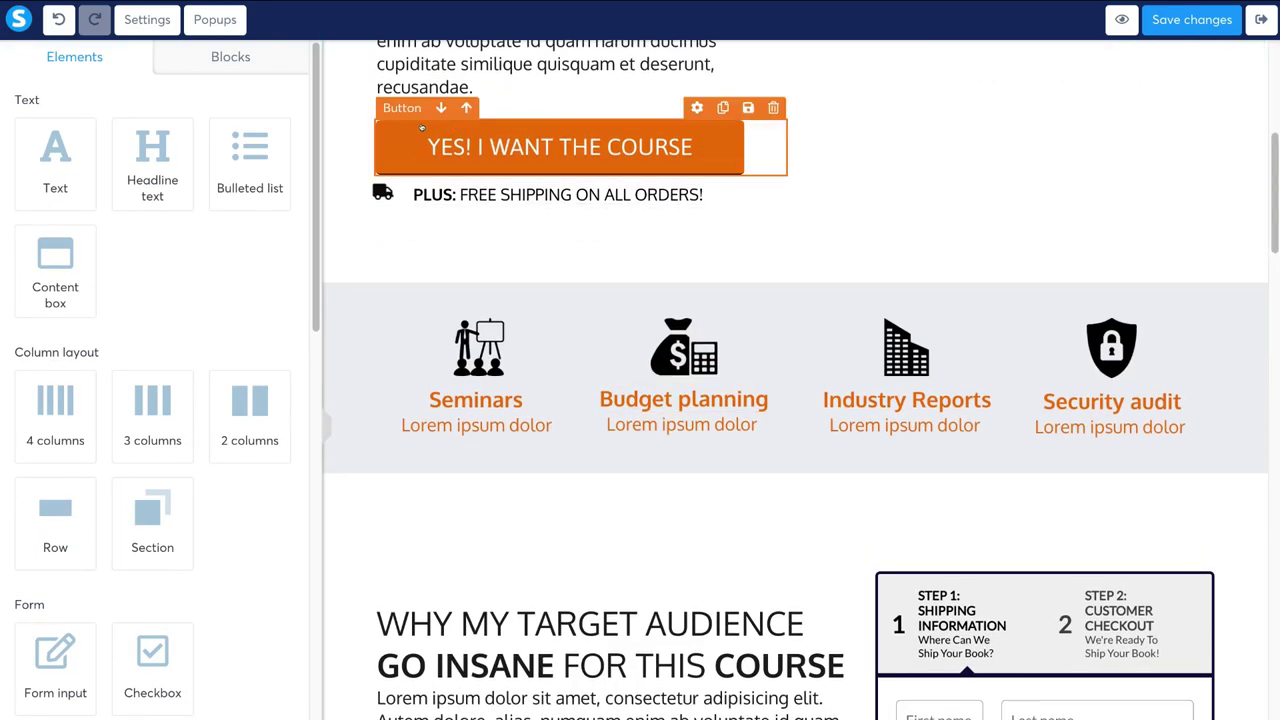
pyautogui.click(479, 130)
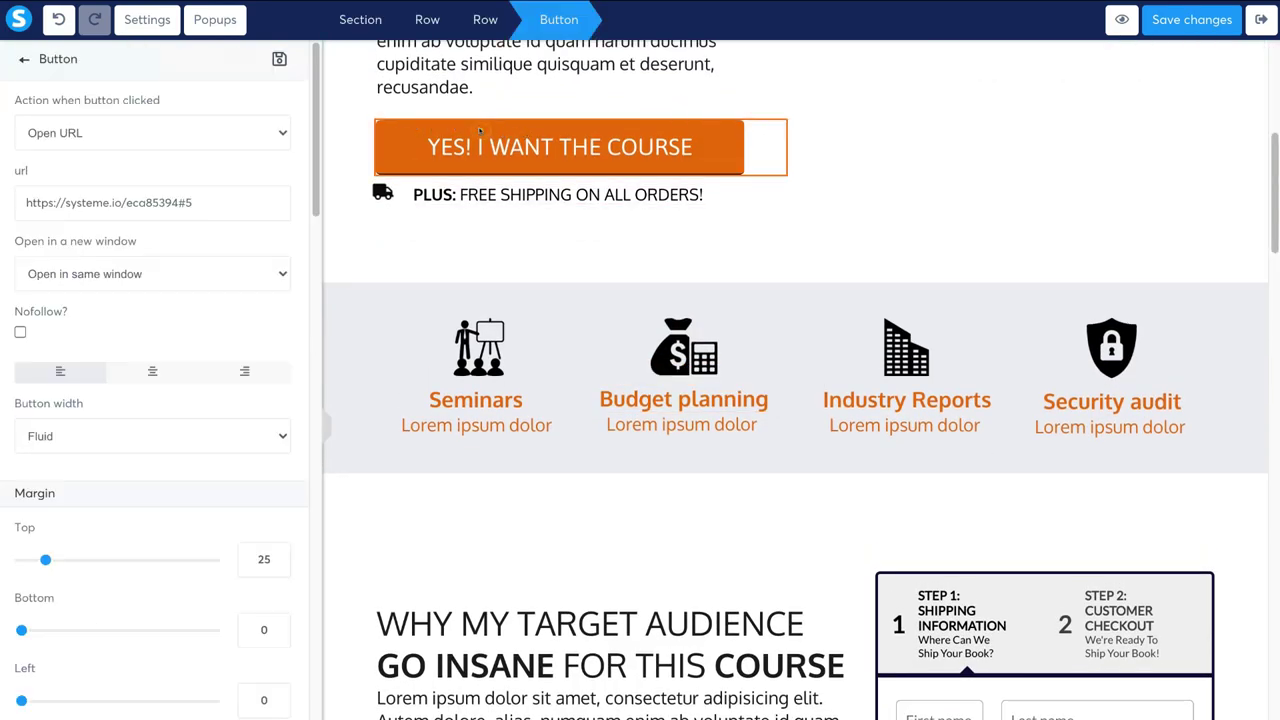
pyautogui.scroll(-14, 108, 292)
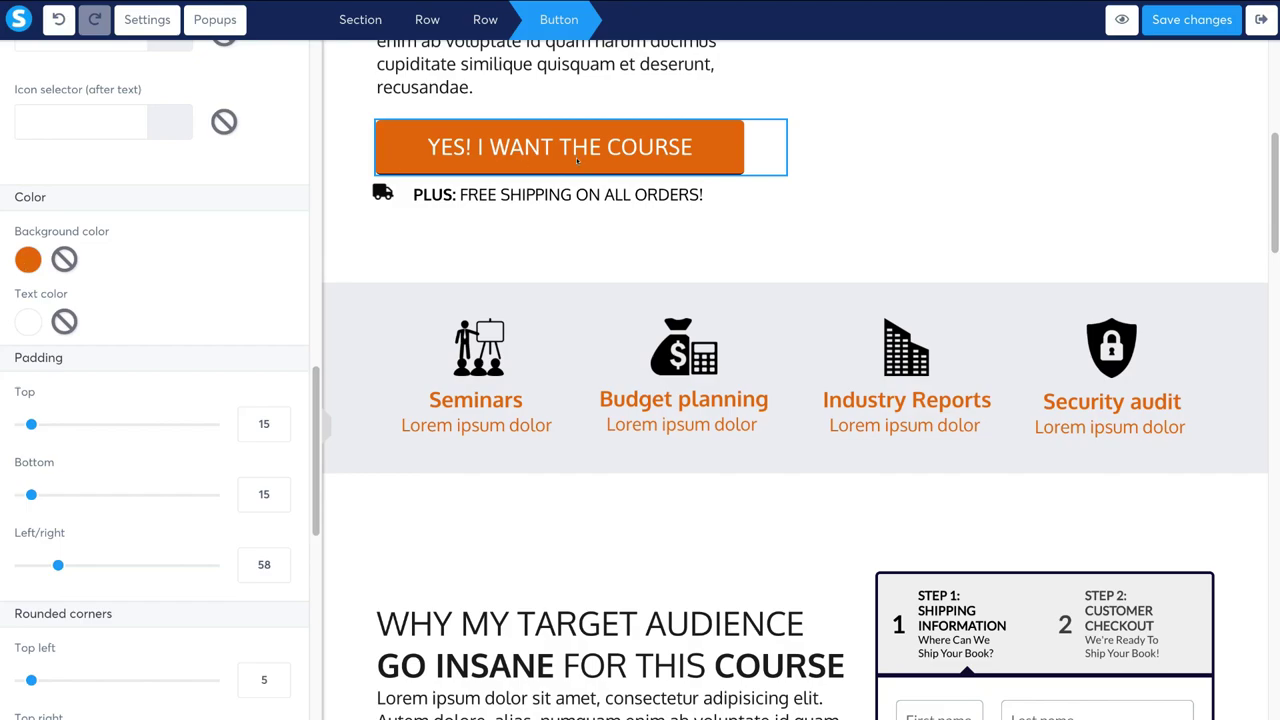
pyautogui.click(615, 235)
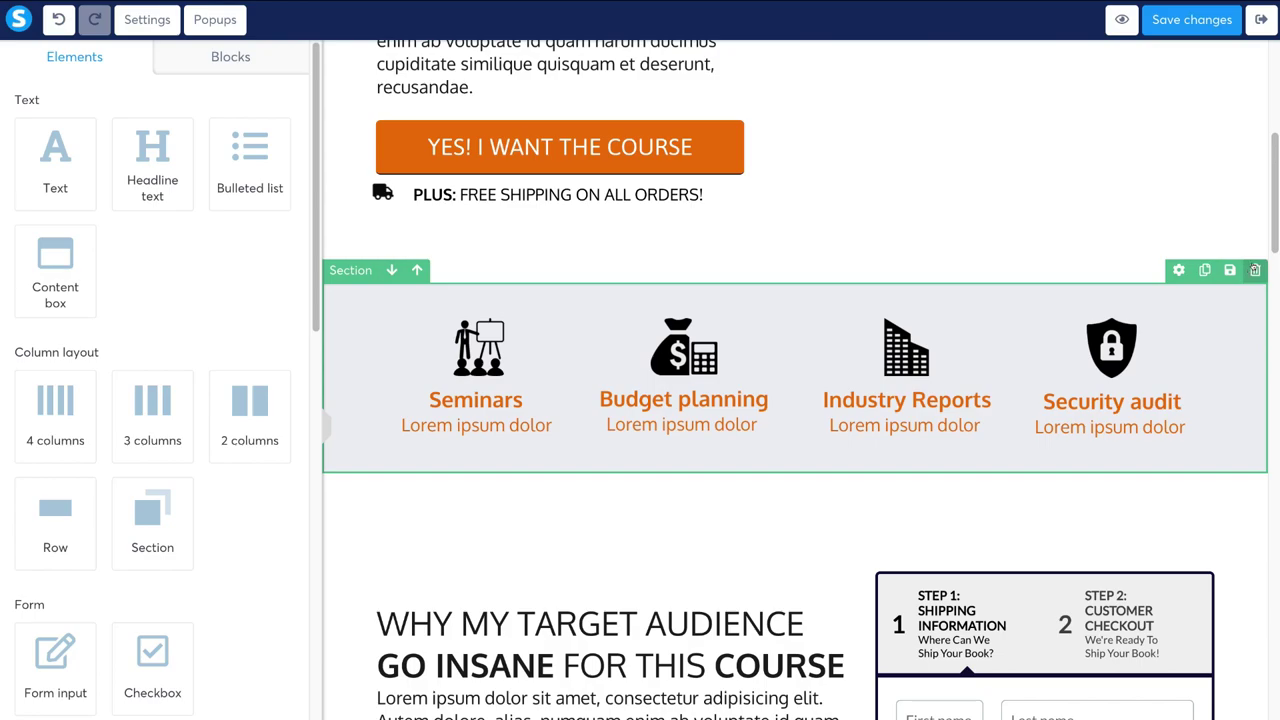
# Delete the upper section with Seminars, Budget planning, Industry Reports and Security audit, and the opening section with the logo and headline.
pyautogui.click(1255, 270)
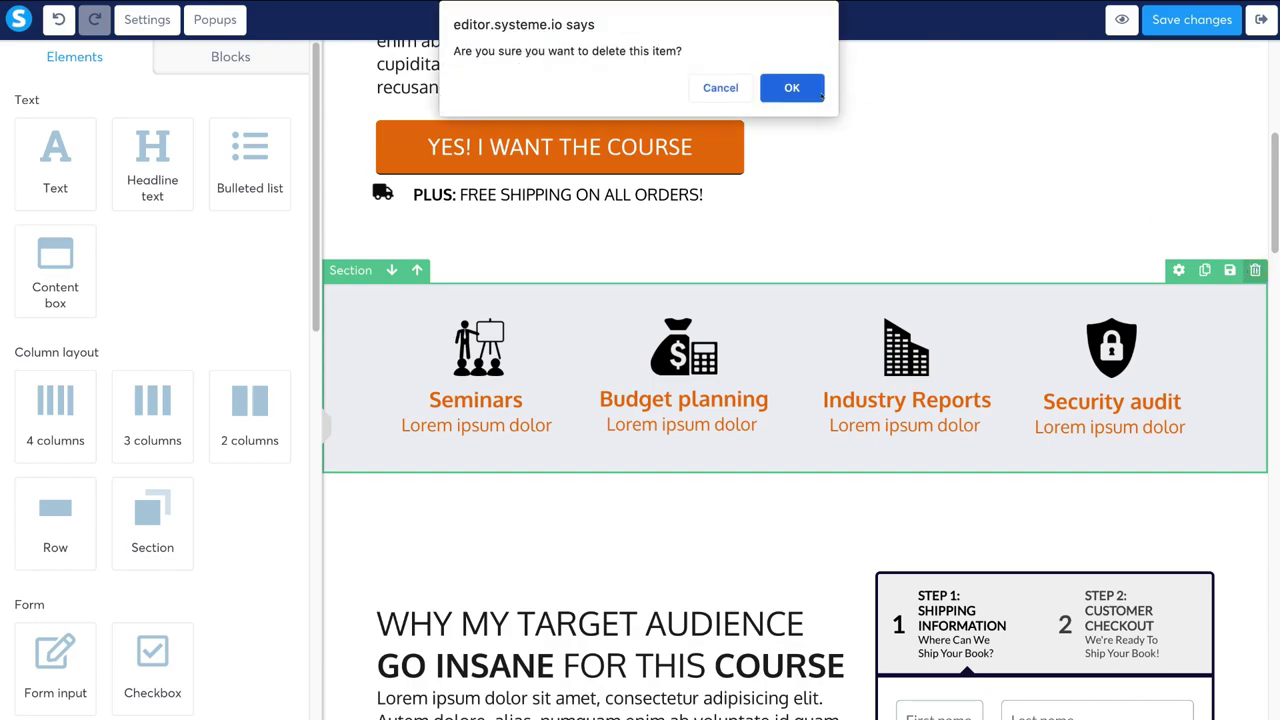
pyautogui.click(812, 90)
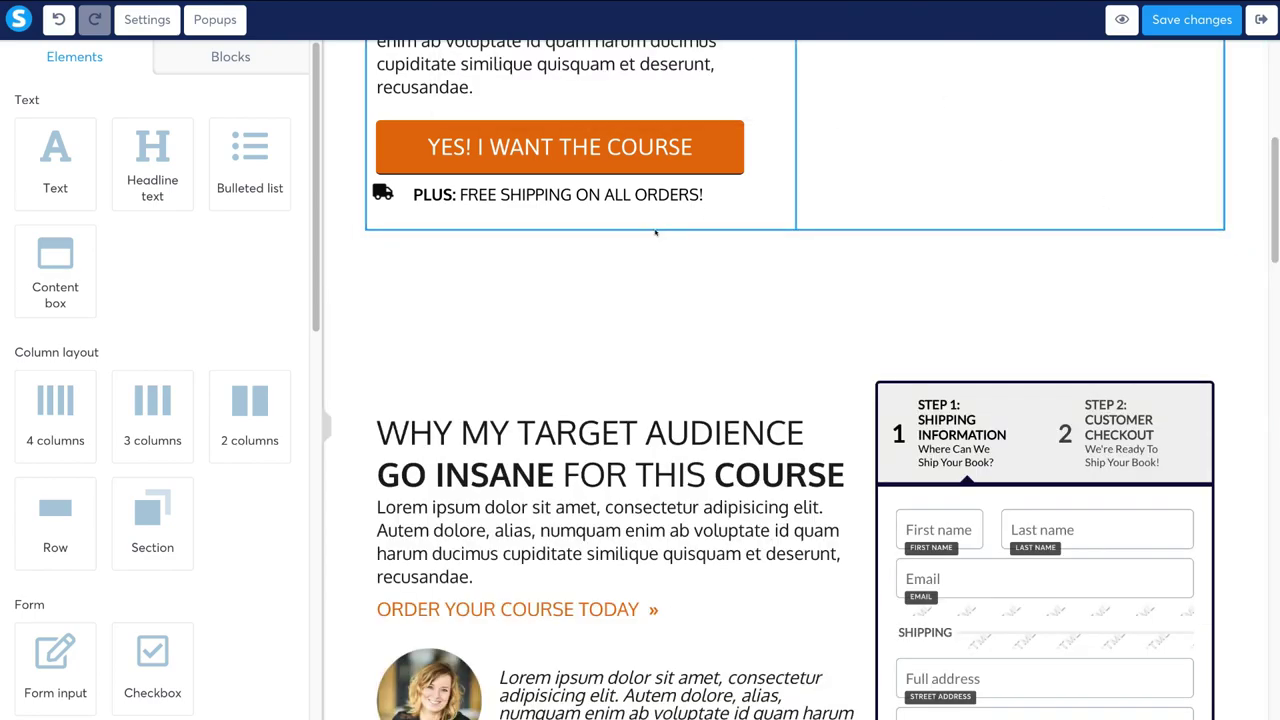
pyautogui.scroll(-6, 790, 290)
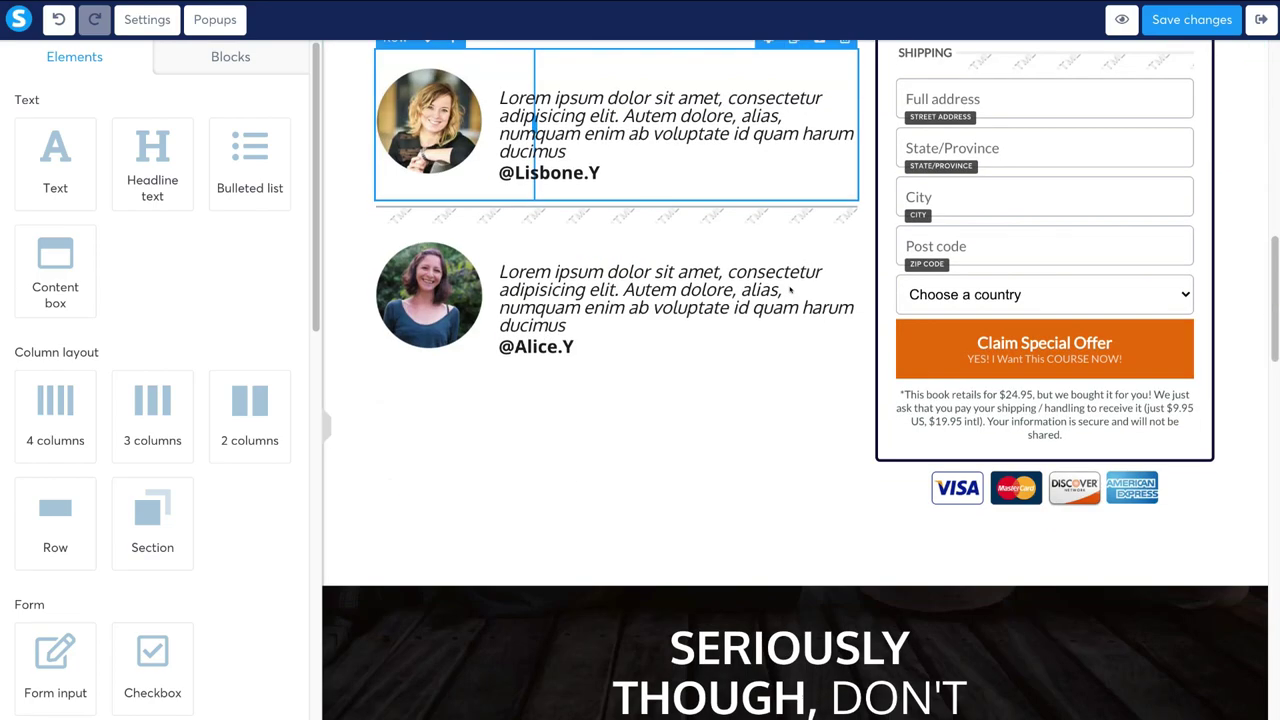
pyautogui.scroll(8, 790, 290)
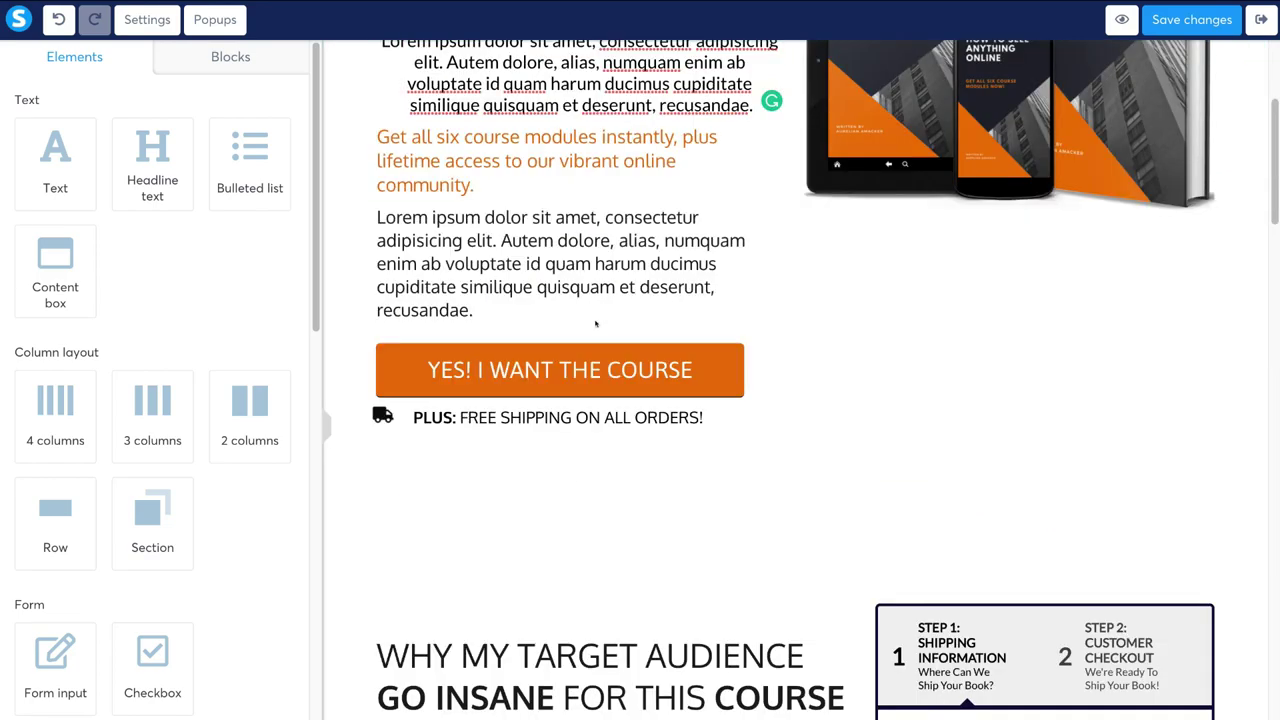
pyautogui.scroll(3, 595, 323)
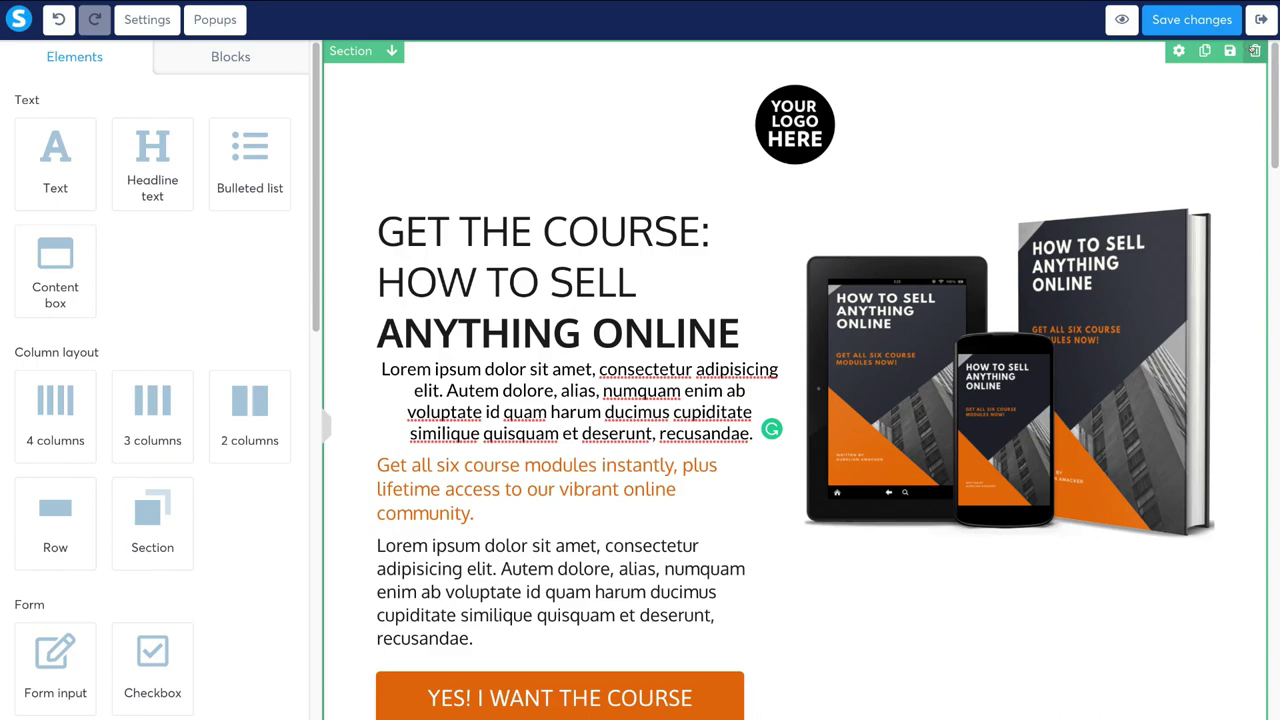
pyautogui.click(1255, 50)
pyautogui.click(785, 86)
# Review the remaining page sections through the frequently asked questions, and display the available prebuilt block categories.
pyautogui.scroll(-6, 785, 258)
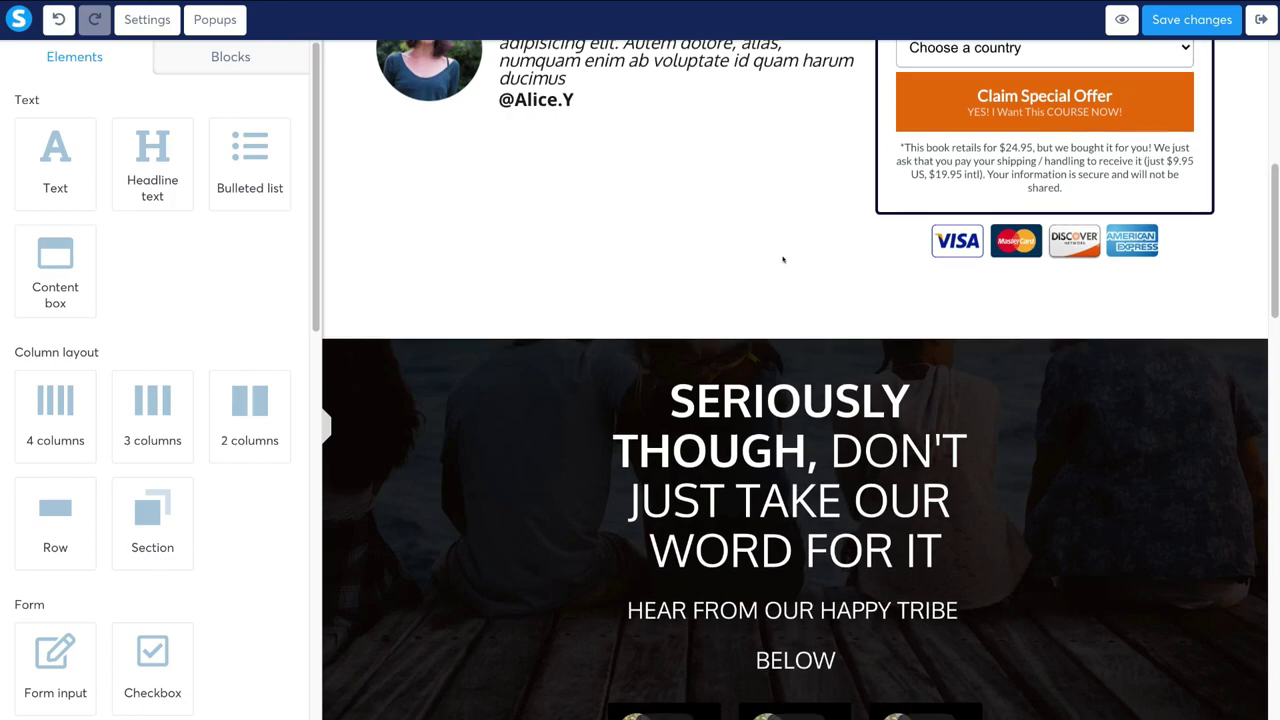
pyautogui.scroll(-10, 783, 259)
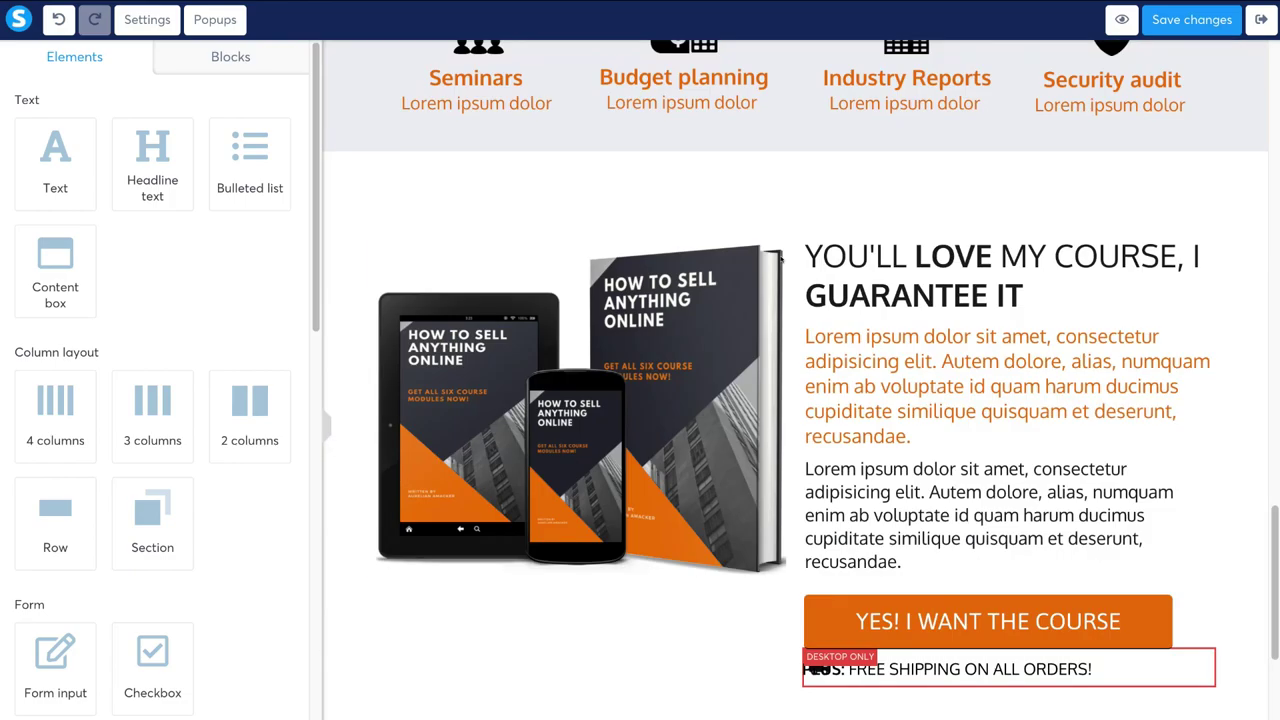
pyautogui.scroll(-7, 781, 259)
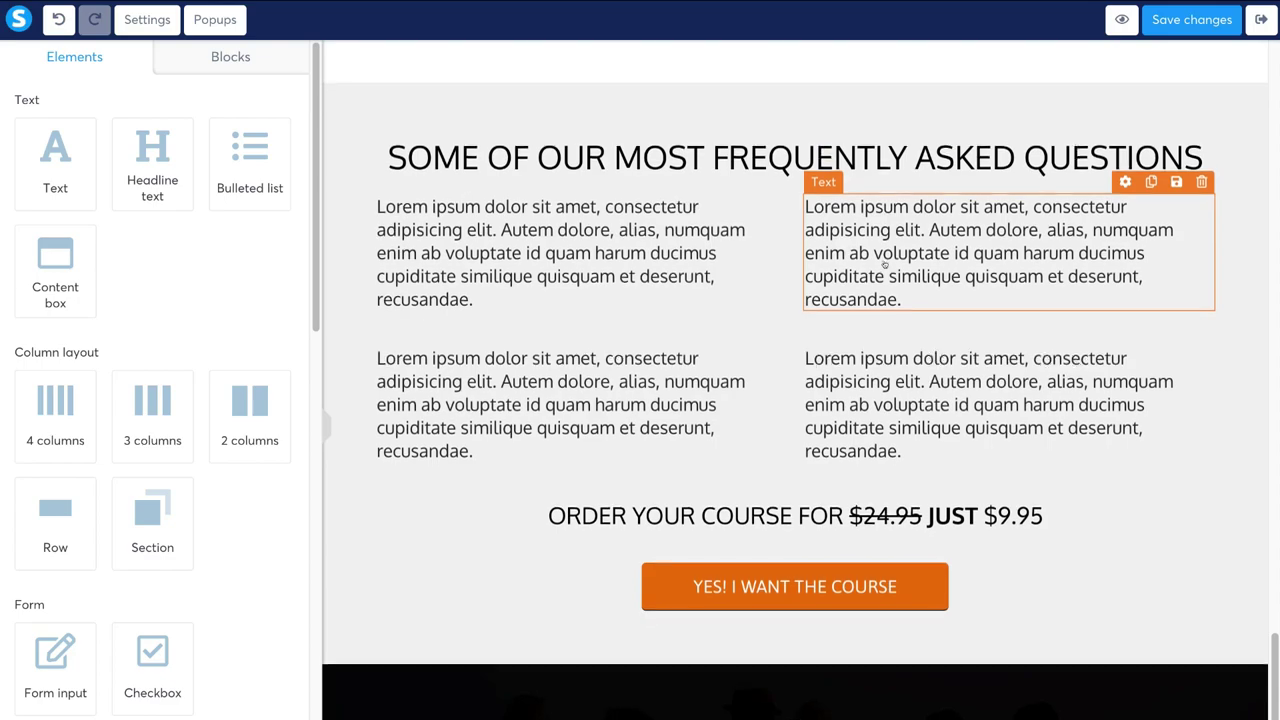
pyautogui.scroll(1, 884, 264)
pyautogui.scroll(10, 884, 264)
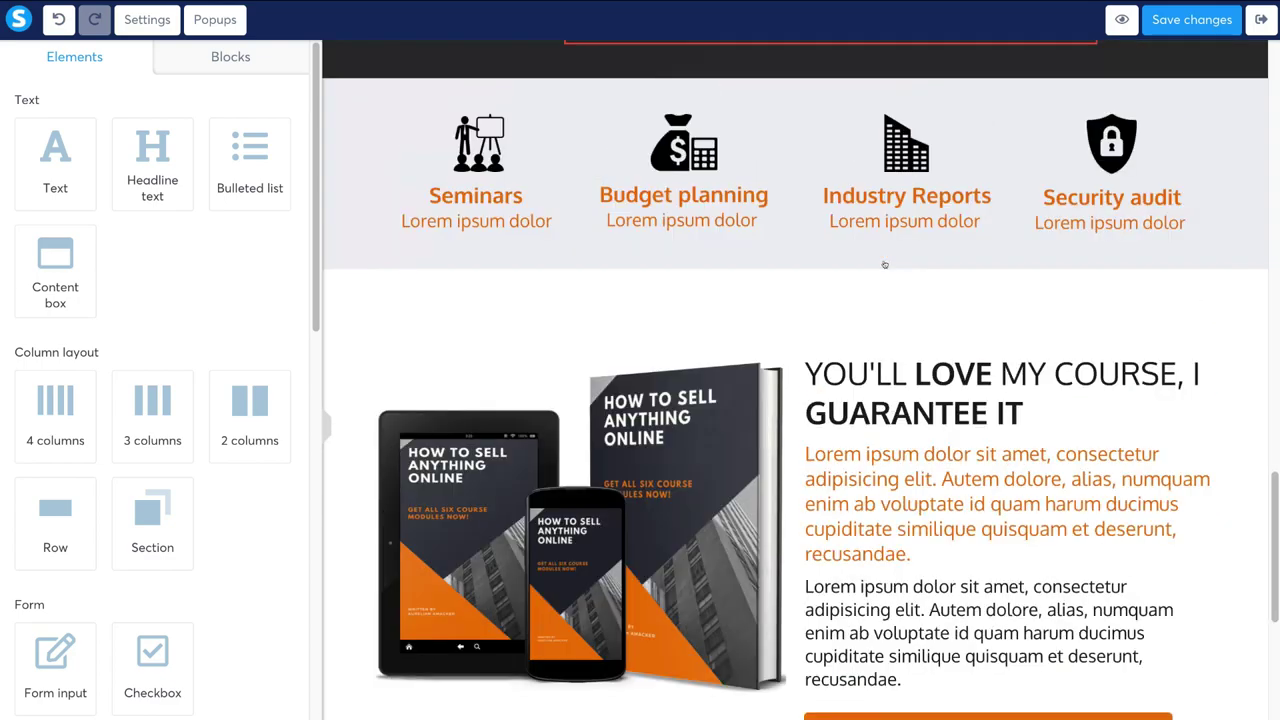
pyautogui.scroll(1, 884, 264)
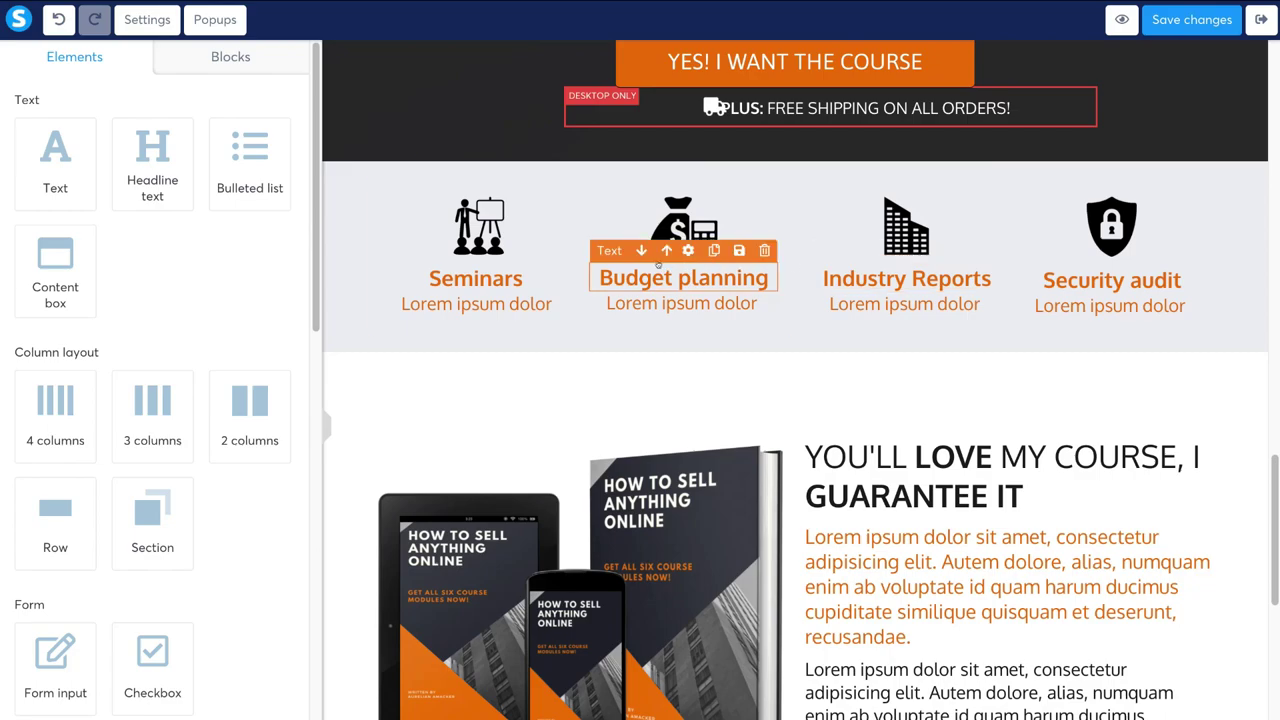
pyautogui.click(226, 67)
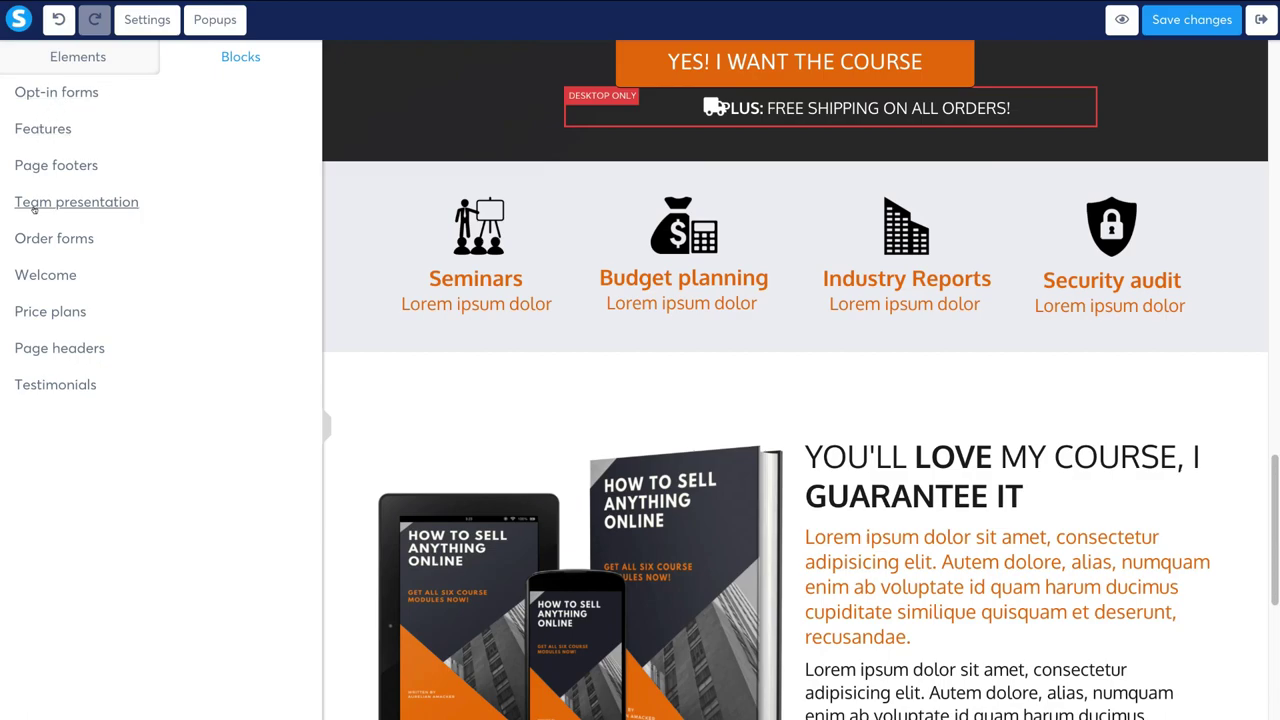
# Delete the State/Province input from the shipping section of the two-step order form.
pyautogui.scroll(-15, 500, 314)
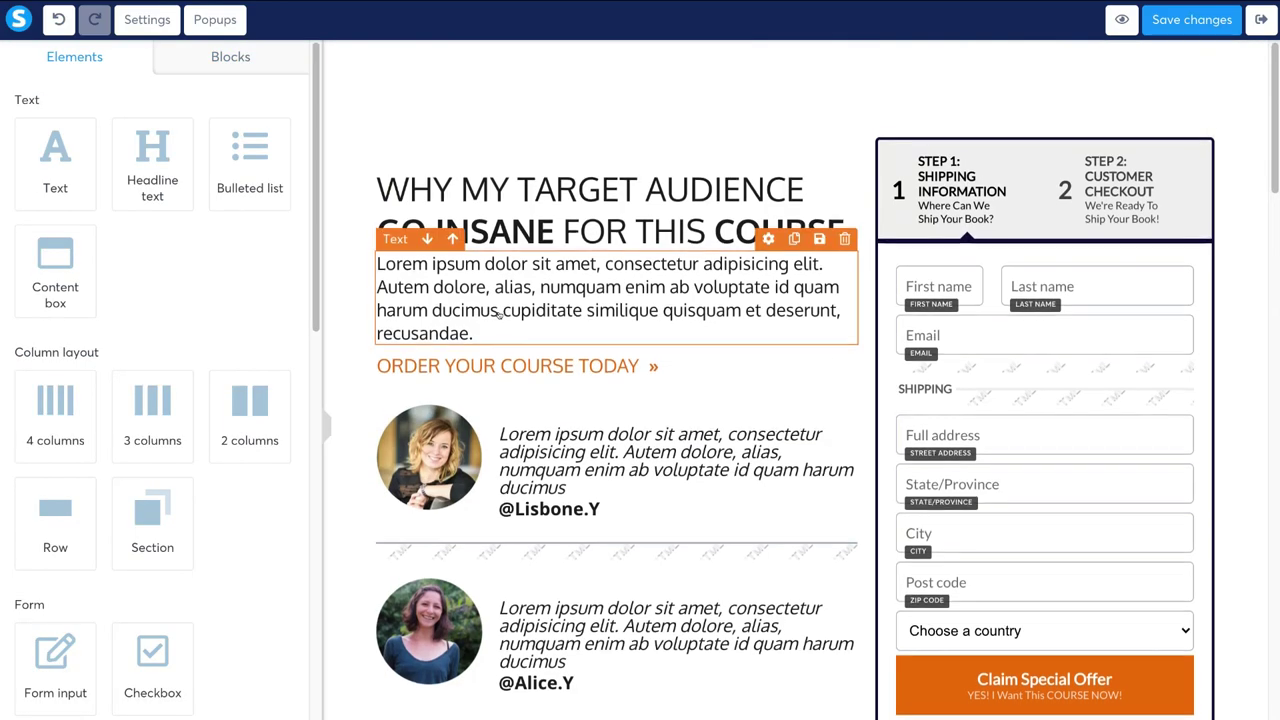
pyautogui.scroll(-1, 498, 313)
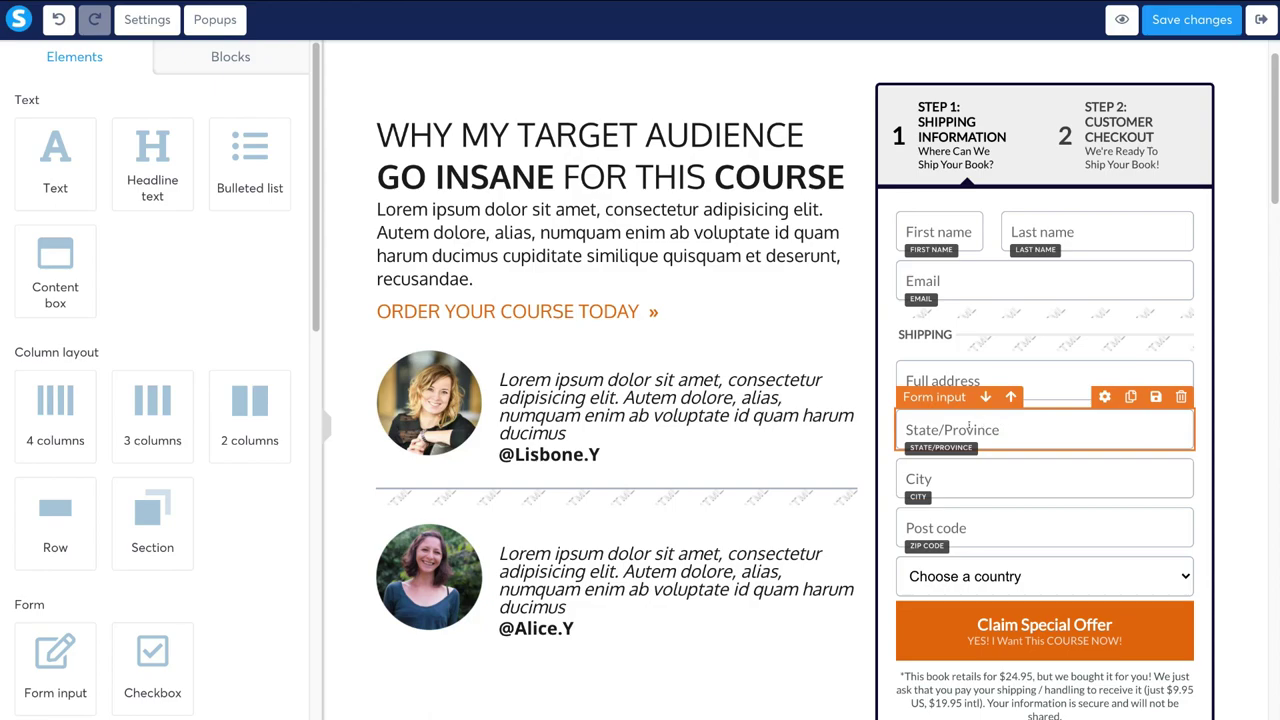
pyautogui.click(1178, 398)
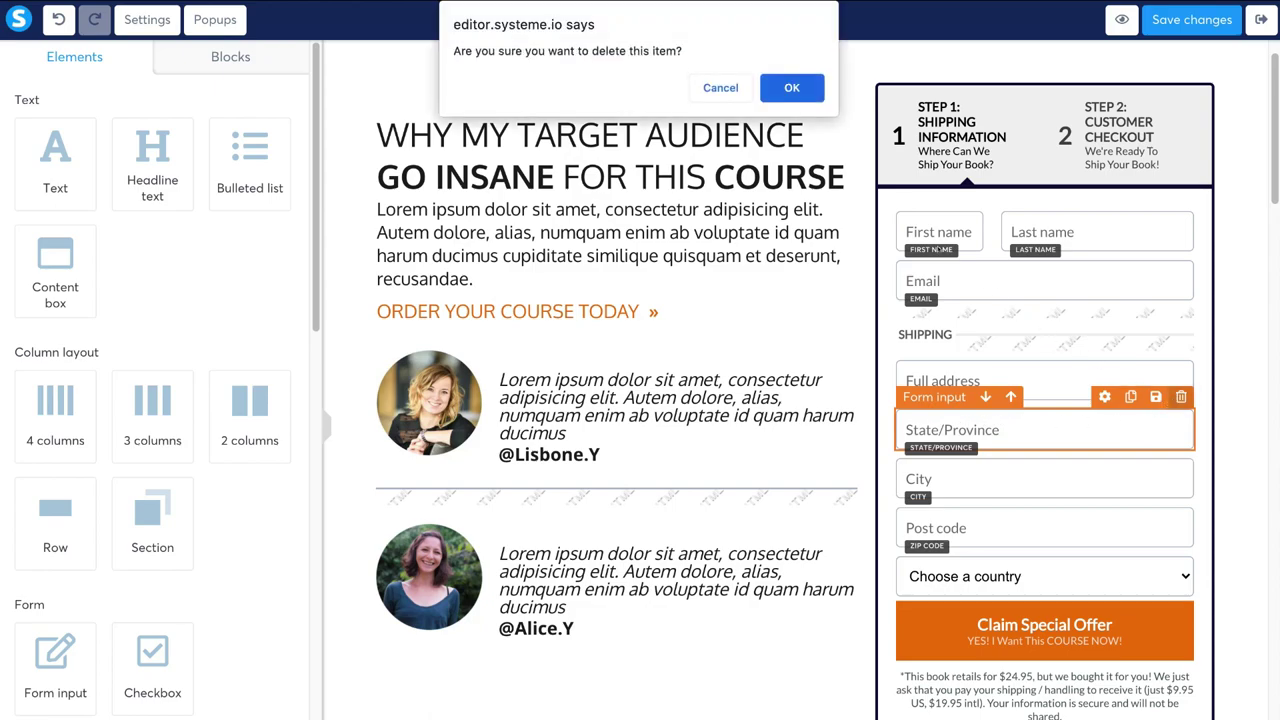
pyautogui.click(791, 88)
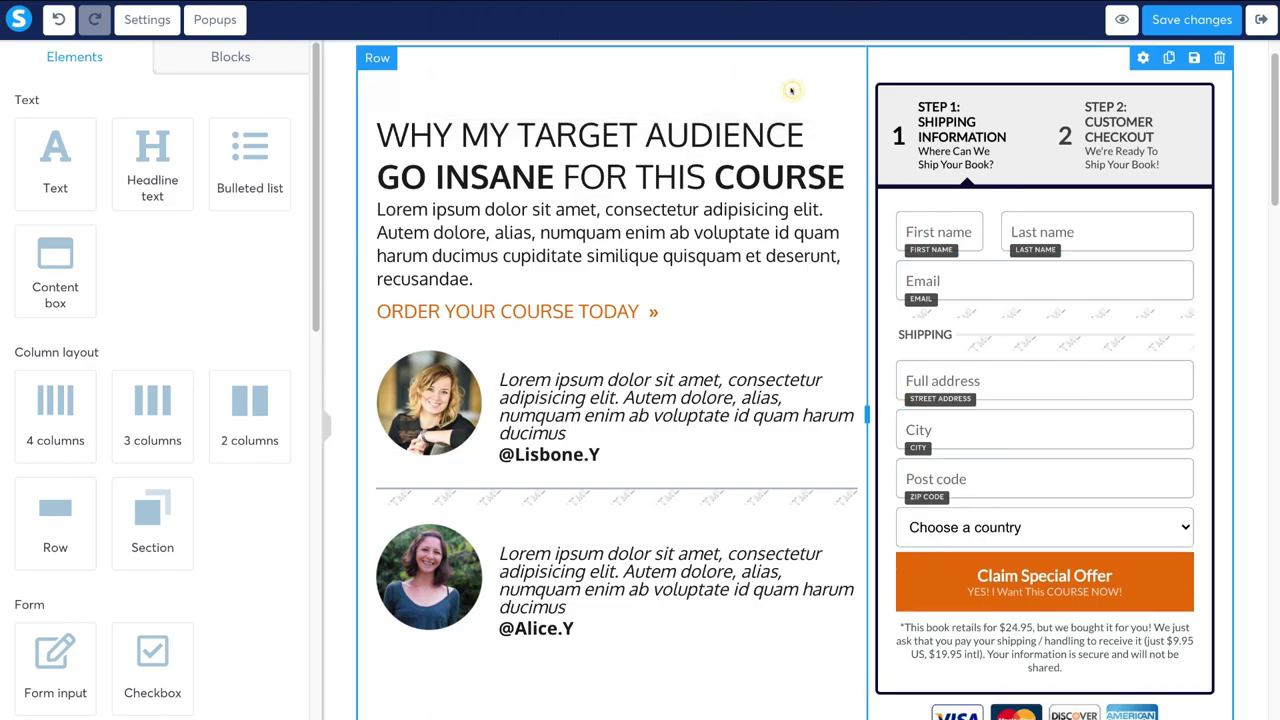
# Examine the input types available for the order form's "Full address" field.
pyautogui.click(947, 378)
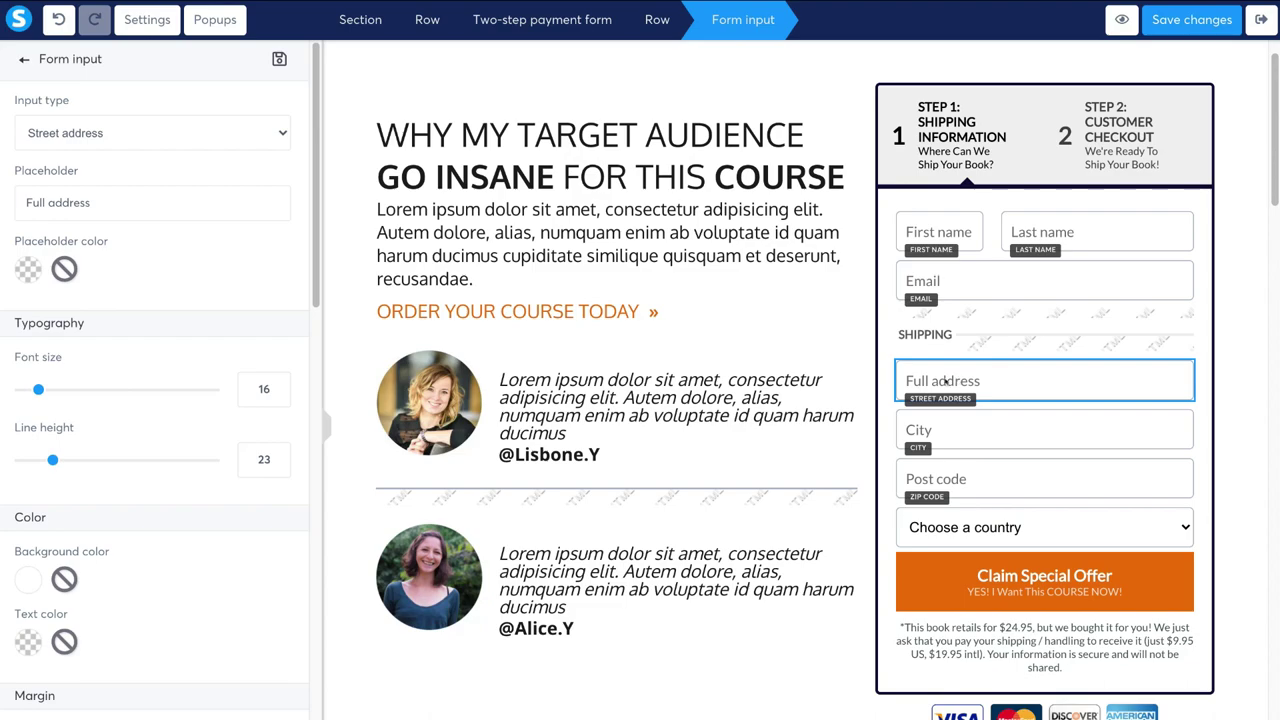
pyautogui.click(103, 128)
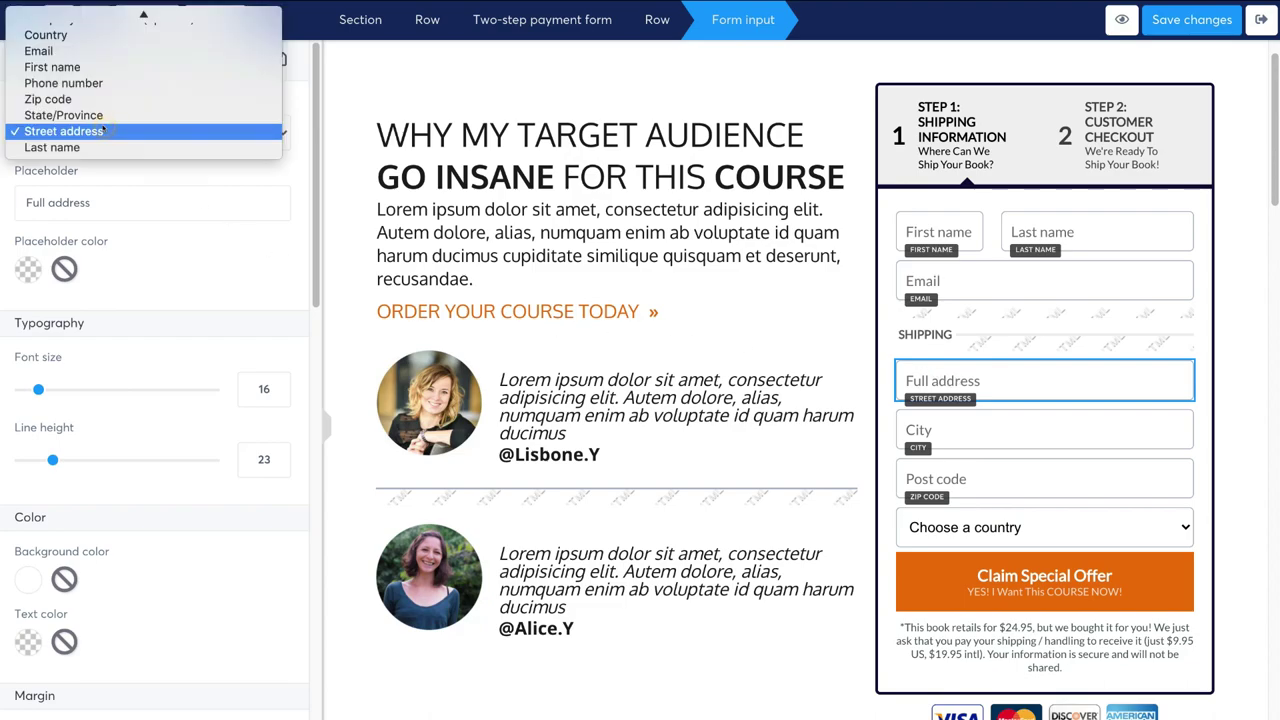
pyautogui.scroll(3, 101, 85)
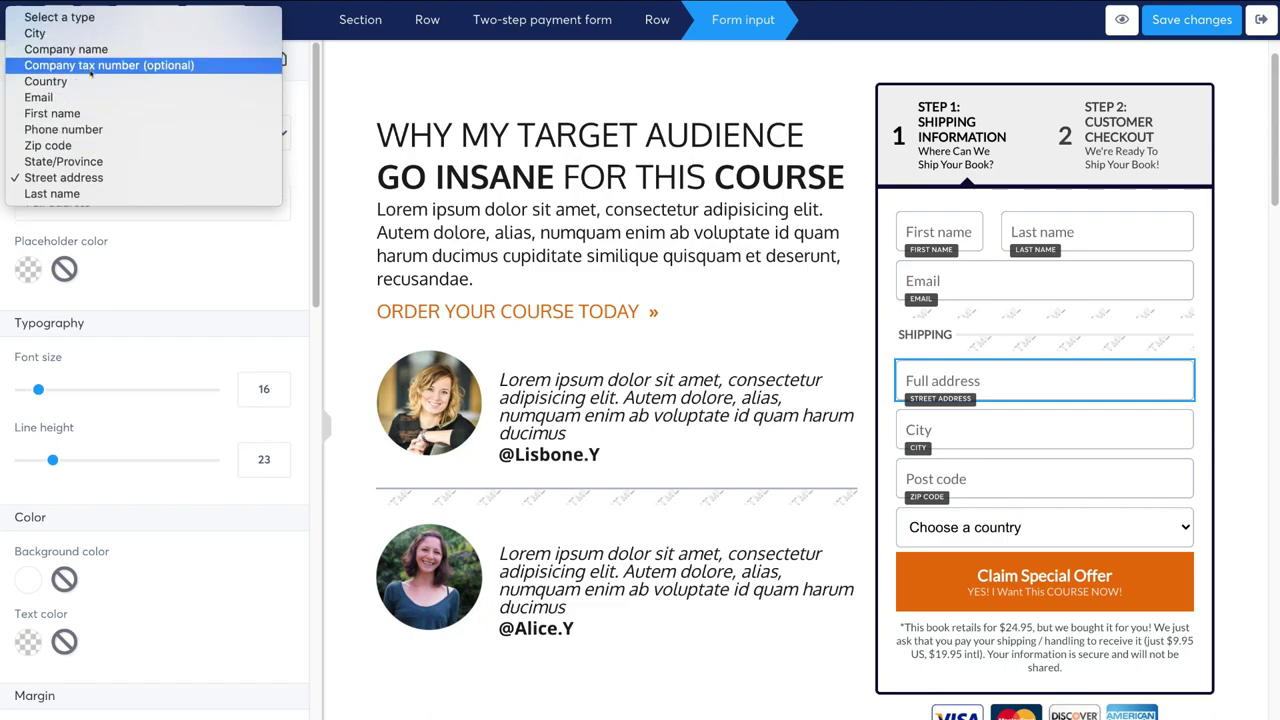
pyautogui.click(184, 267)
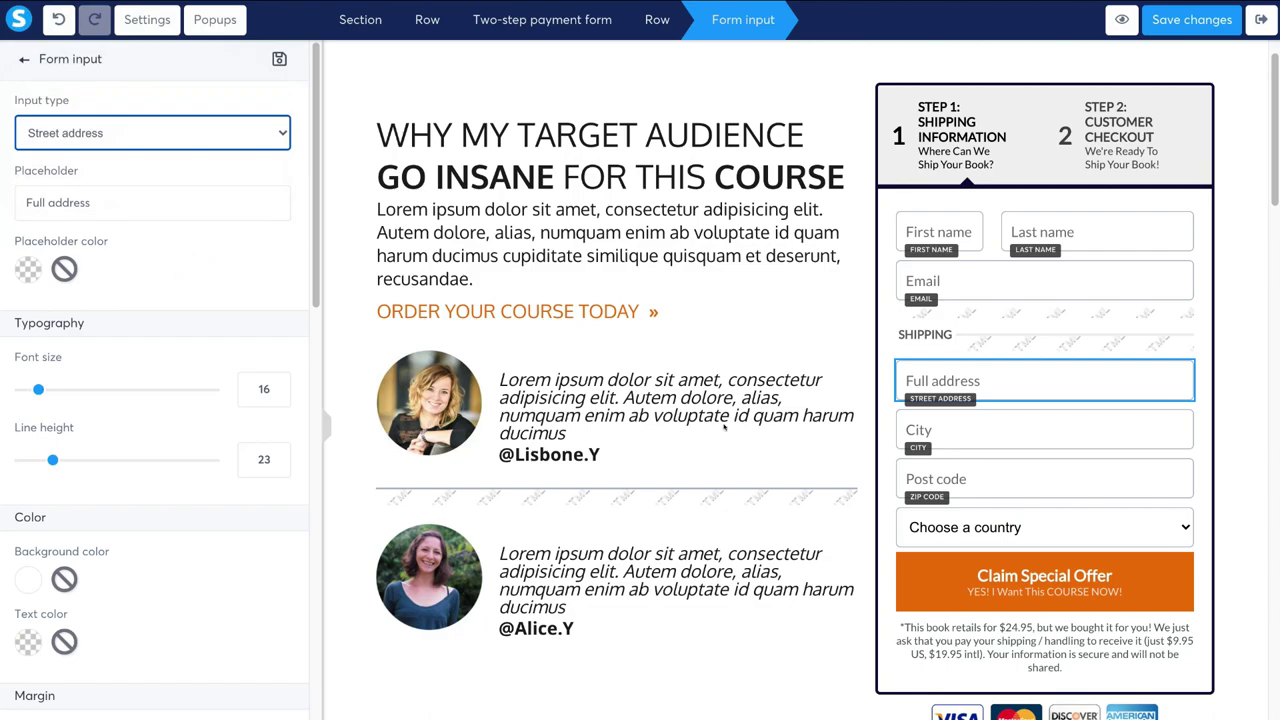
# Save the order form page and preview it from the shipping form through the frequently asked questions.
pyautogui.click(1188, 22)
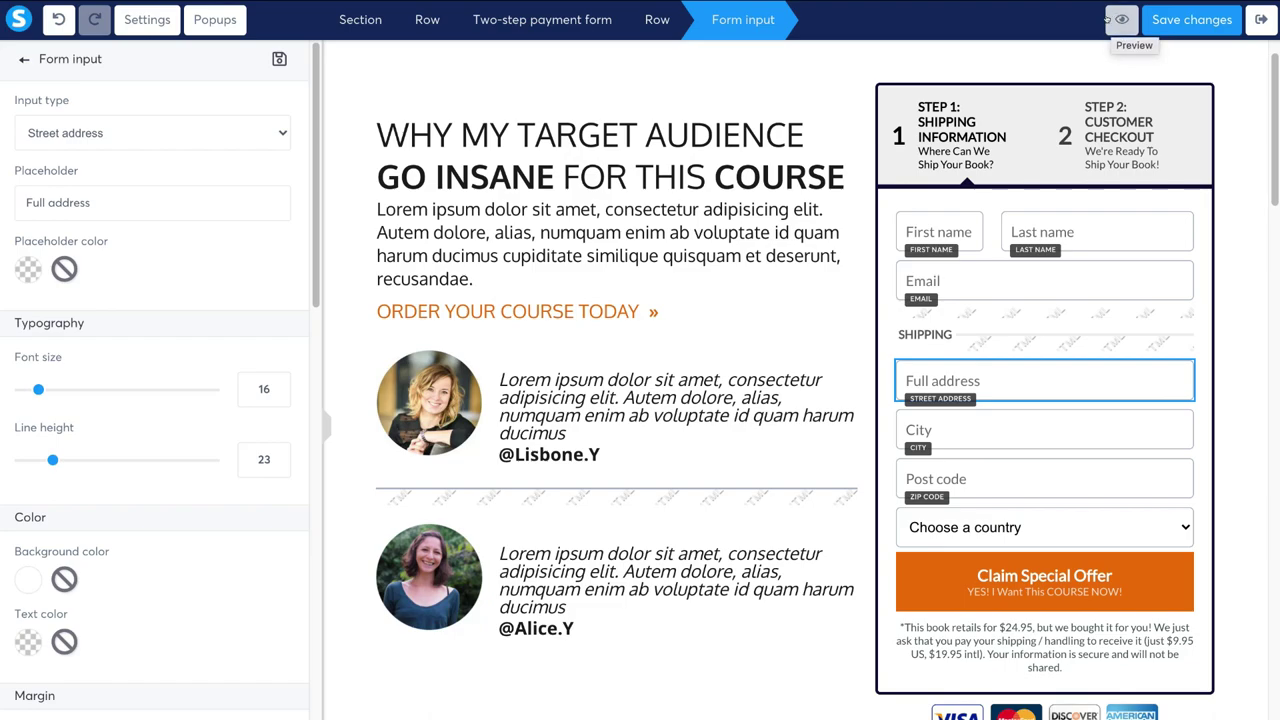
pyautogui.click(1106, 19)
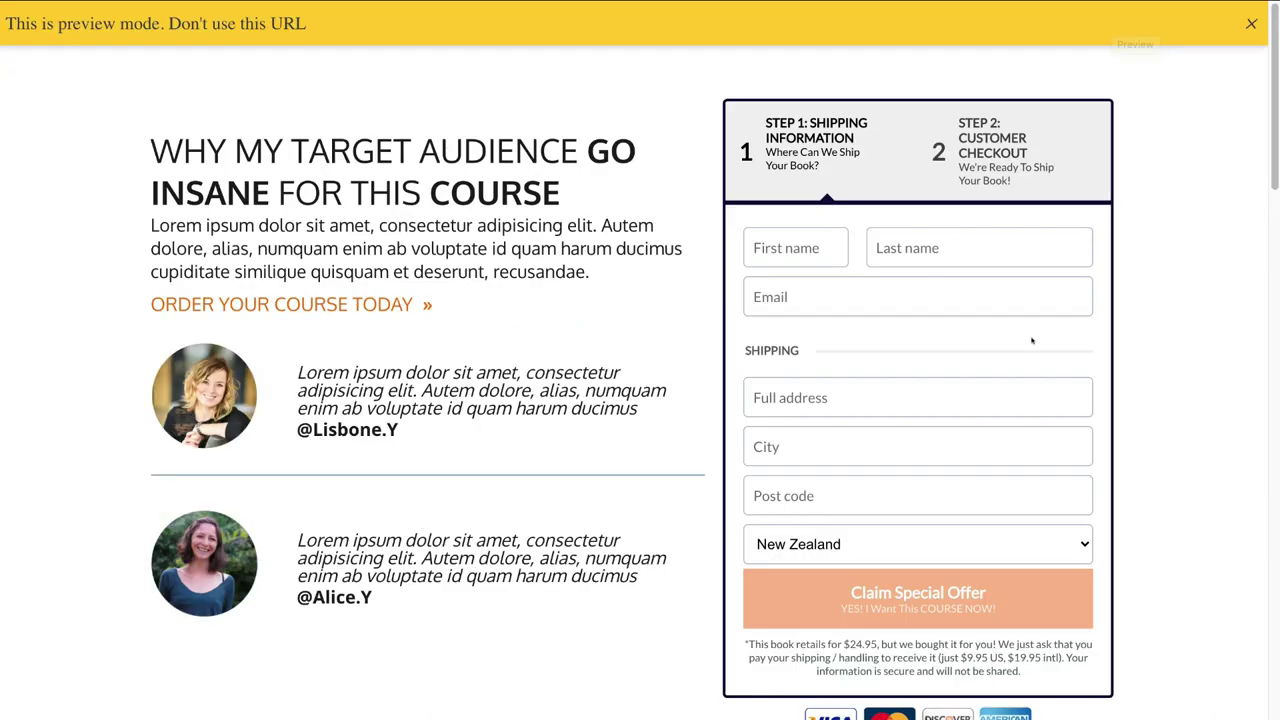
pyautogui.scroll(-7, 1174, 366)
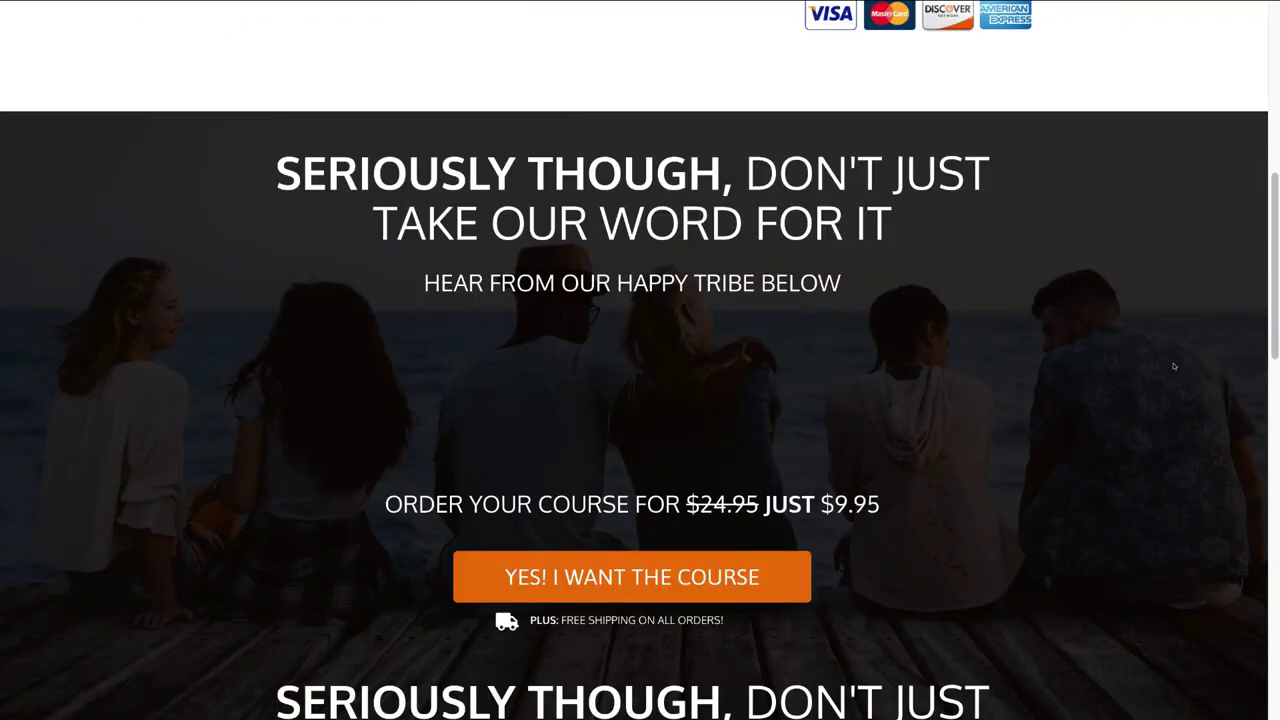
pyautogui.scroll(-12, 1174, 366)
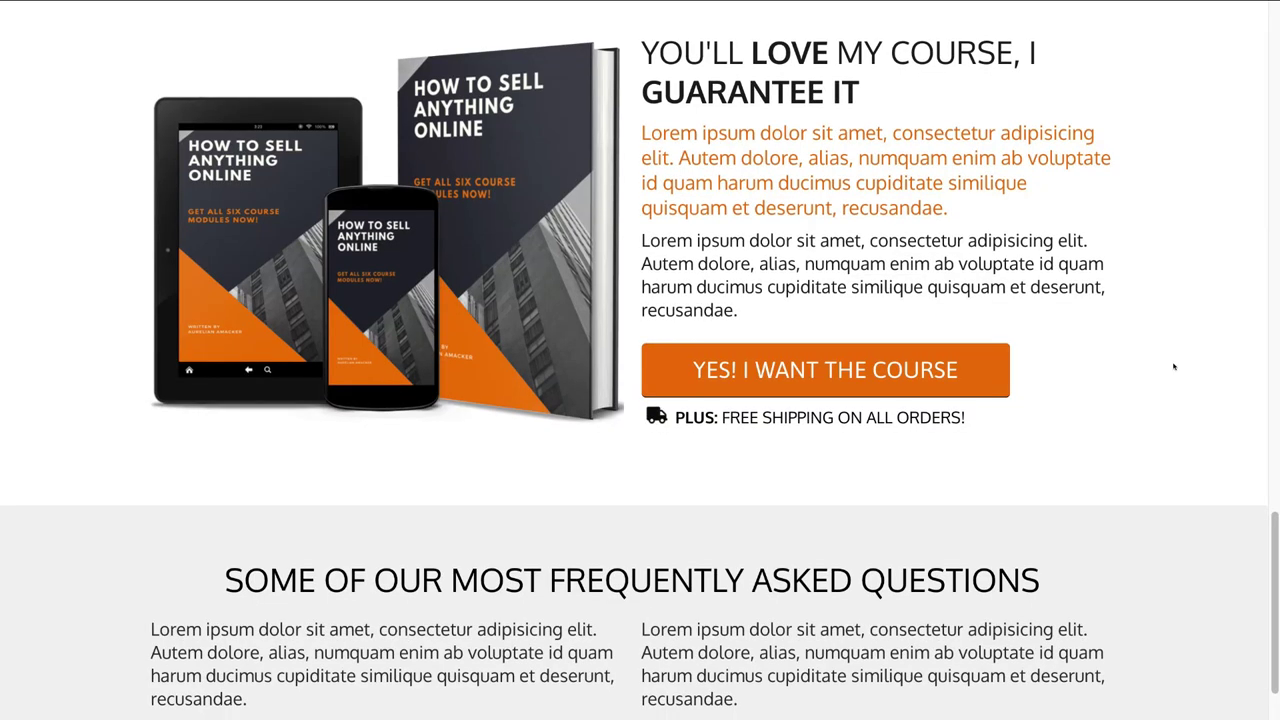
pyautogui.scroll(-5, 1174, 366)
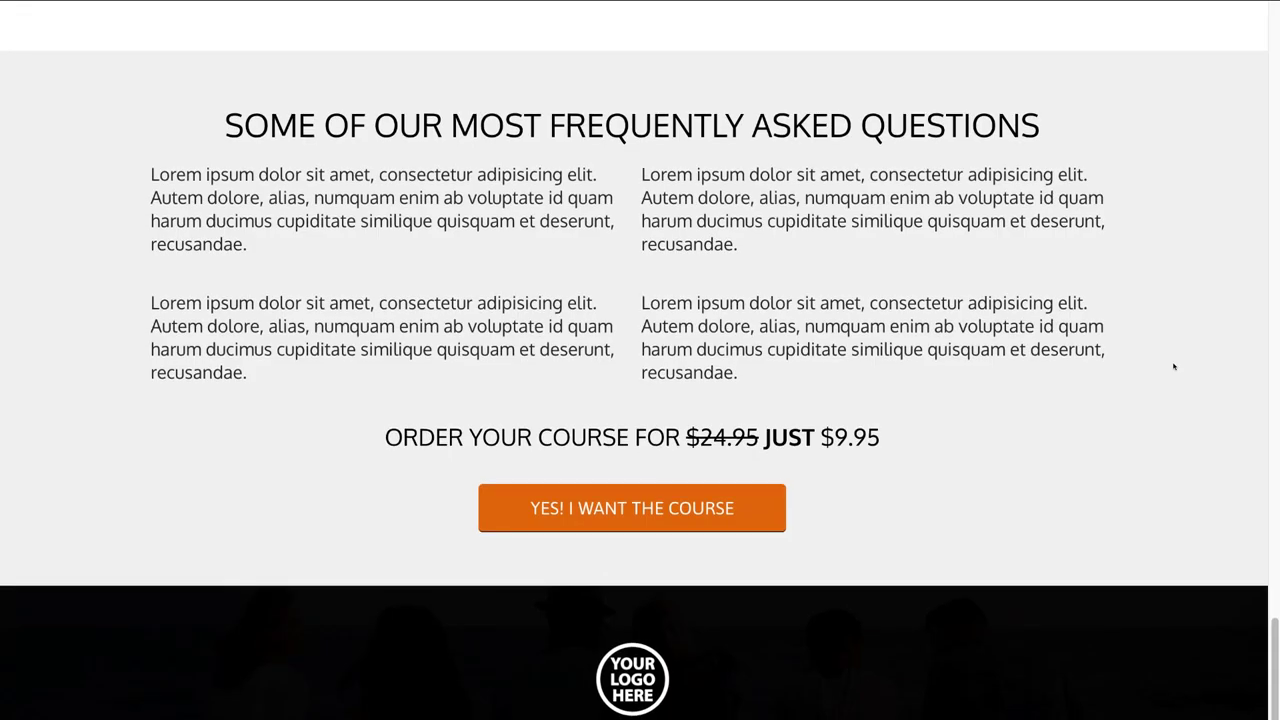
pyautogui.scroll(5, 1174, 366)
pyautogui.scroll(8, 1174, 366)
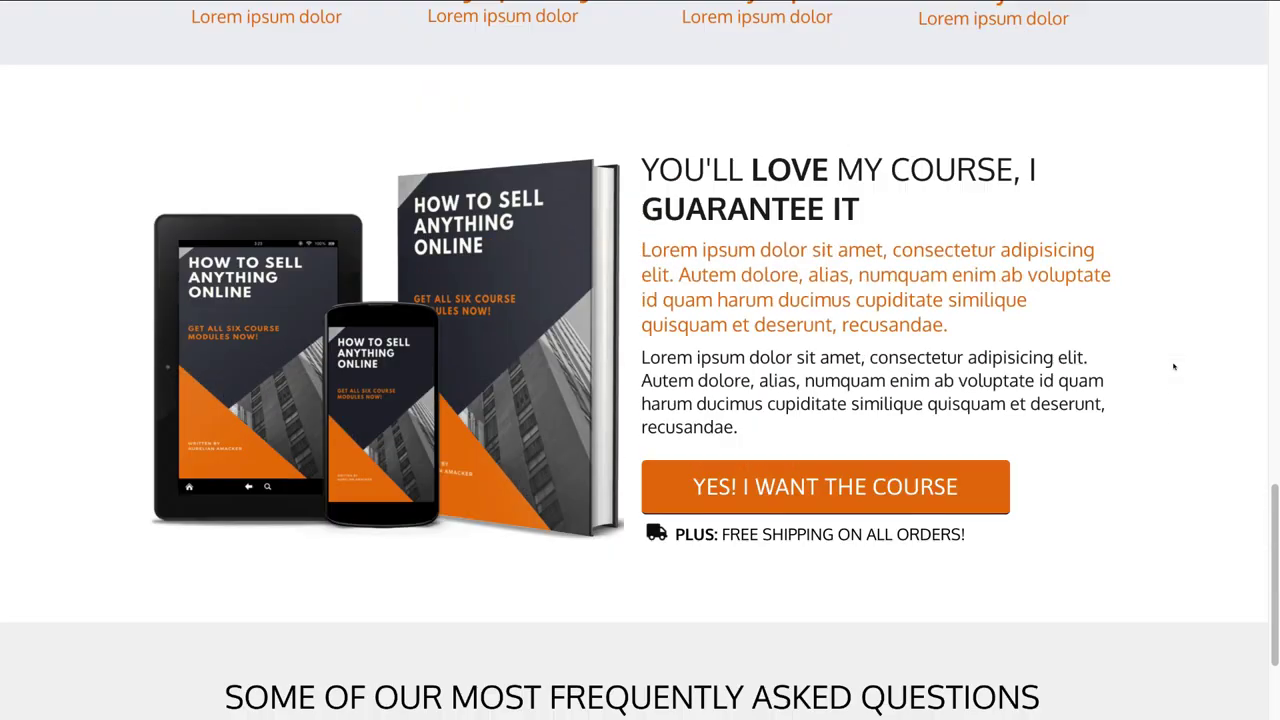
pyautogui.scroll(10, 1174, 366)
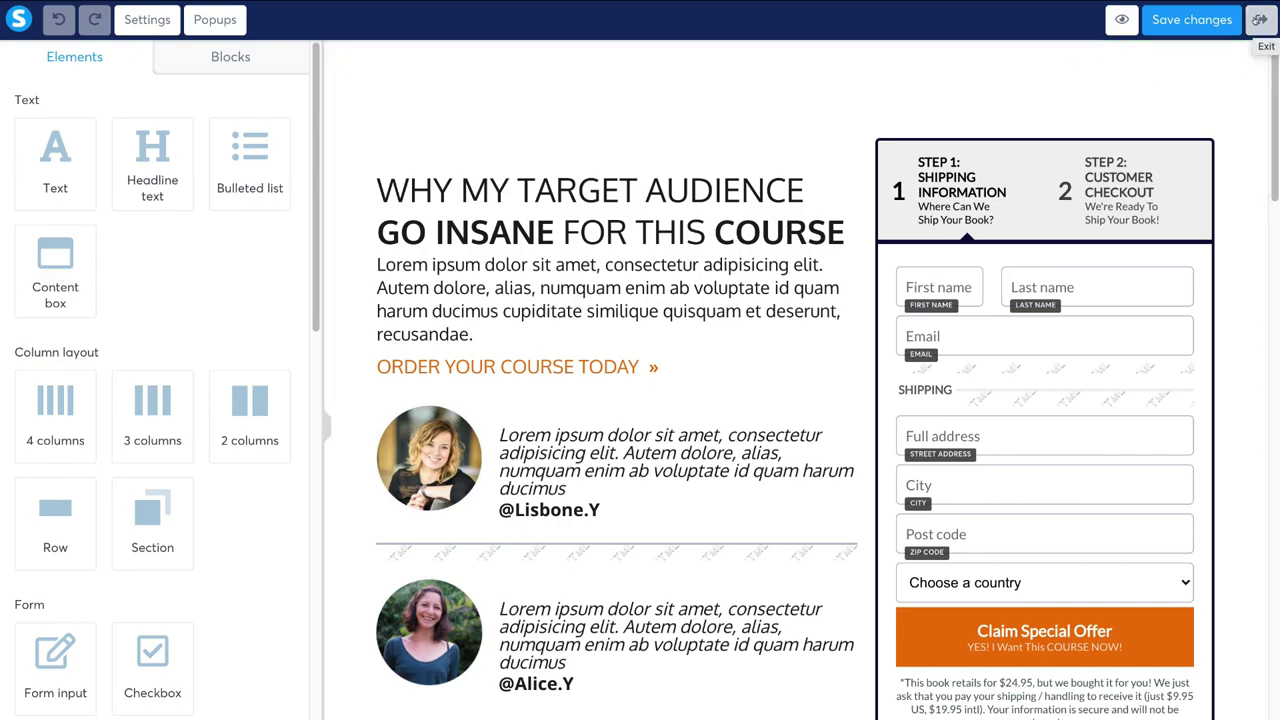
# Leave the page editor and apply the "Thank you for subscribing!" template to the funnel's Thank You Page step.
pyautogui.click(1260, 19)
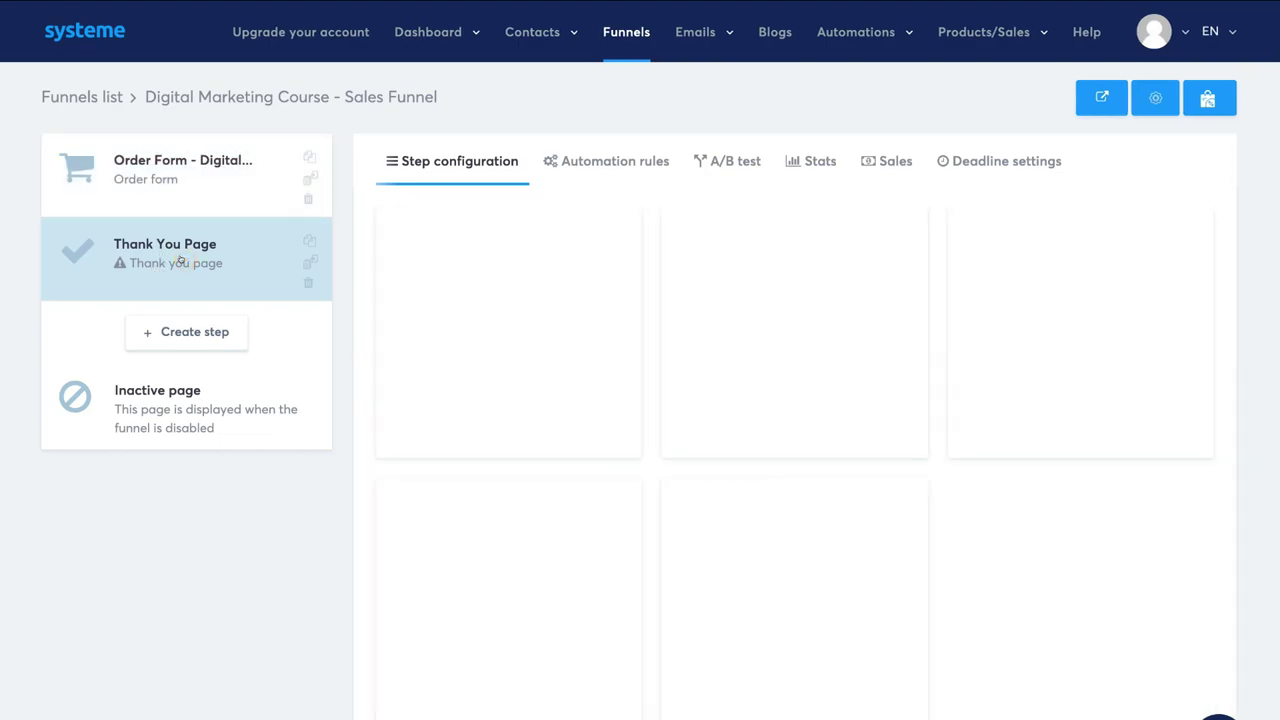
pyautogui.moveTo(487, 278)
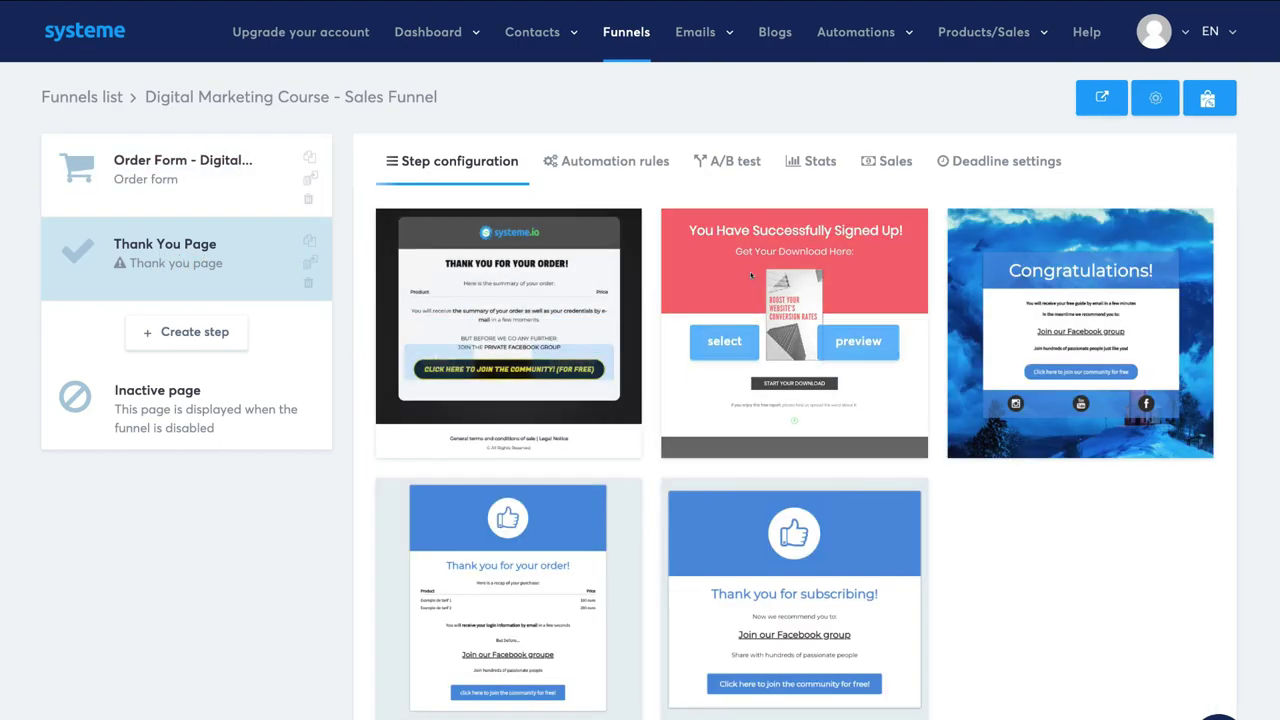
pyautogui.moveTo(807, 571)
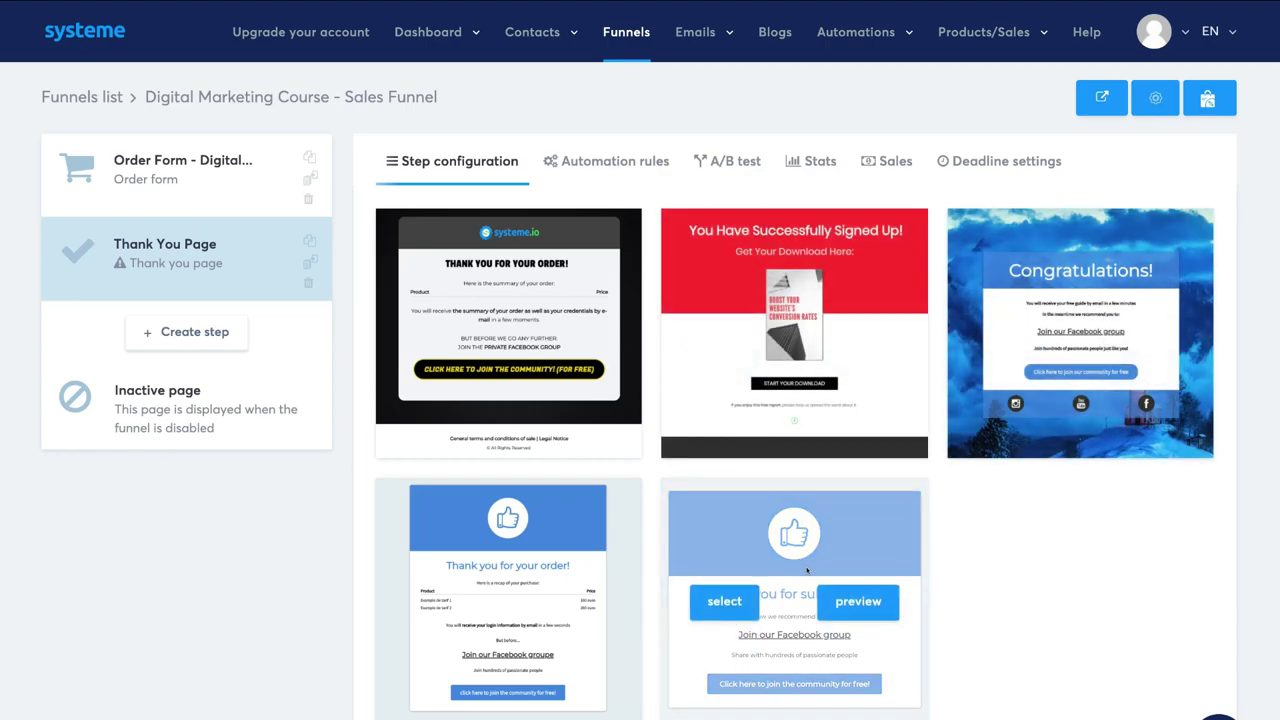
pyautogui.click(722, 600)
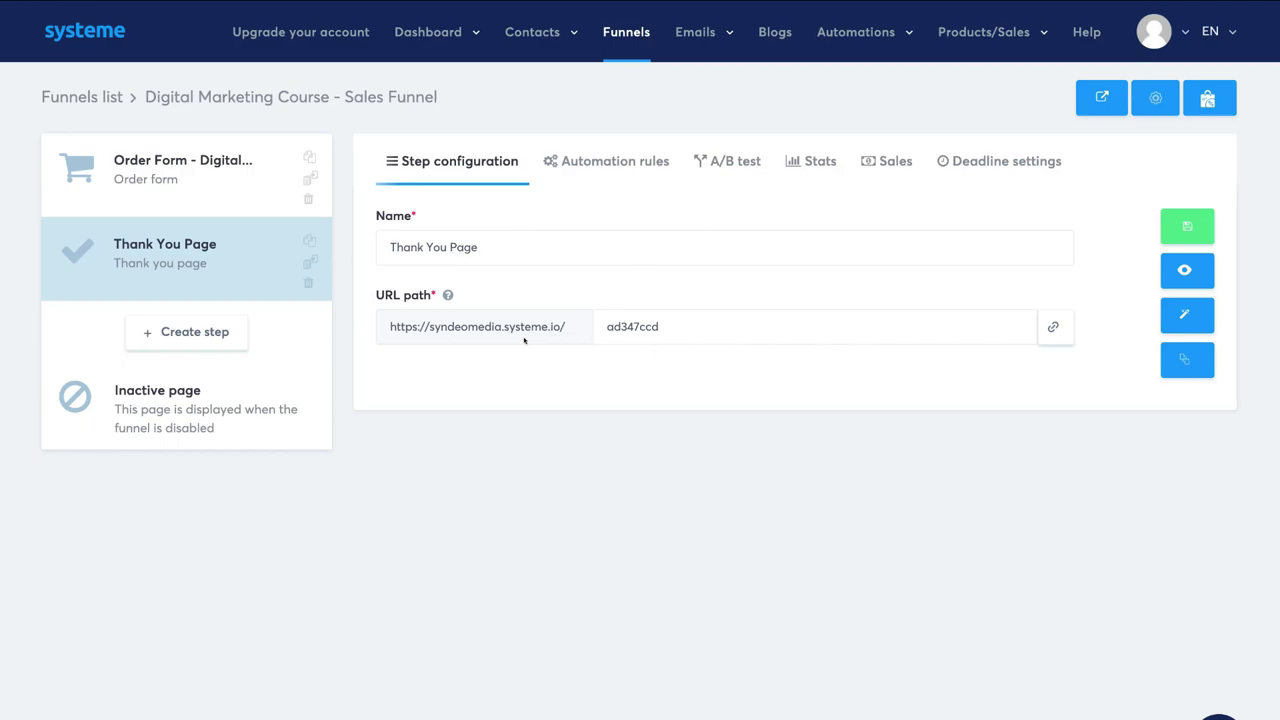
# Set the Thank You Page's URL path to "thank-you" and save the step configuration.
pyautogui.doubleClick(676, 319)
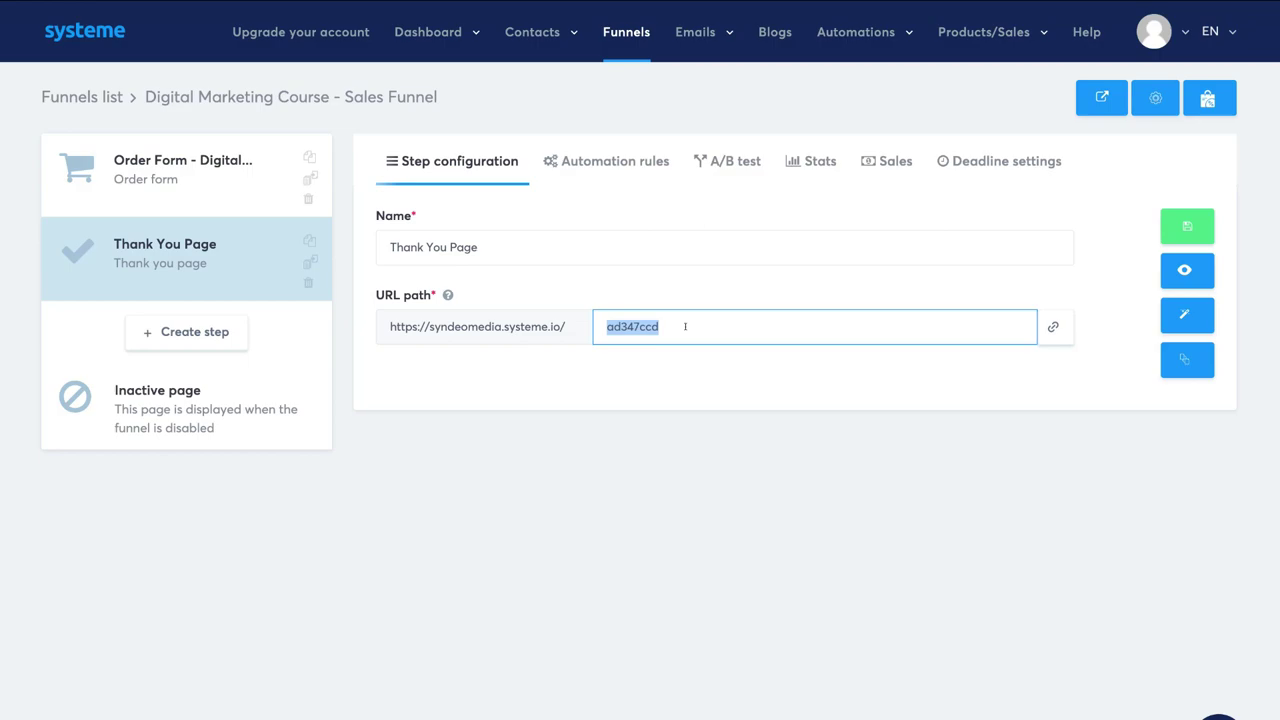
pyautogui.write('thank-you')
pyautogui.click(1175, 226)
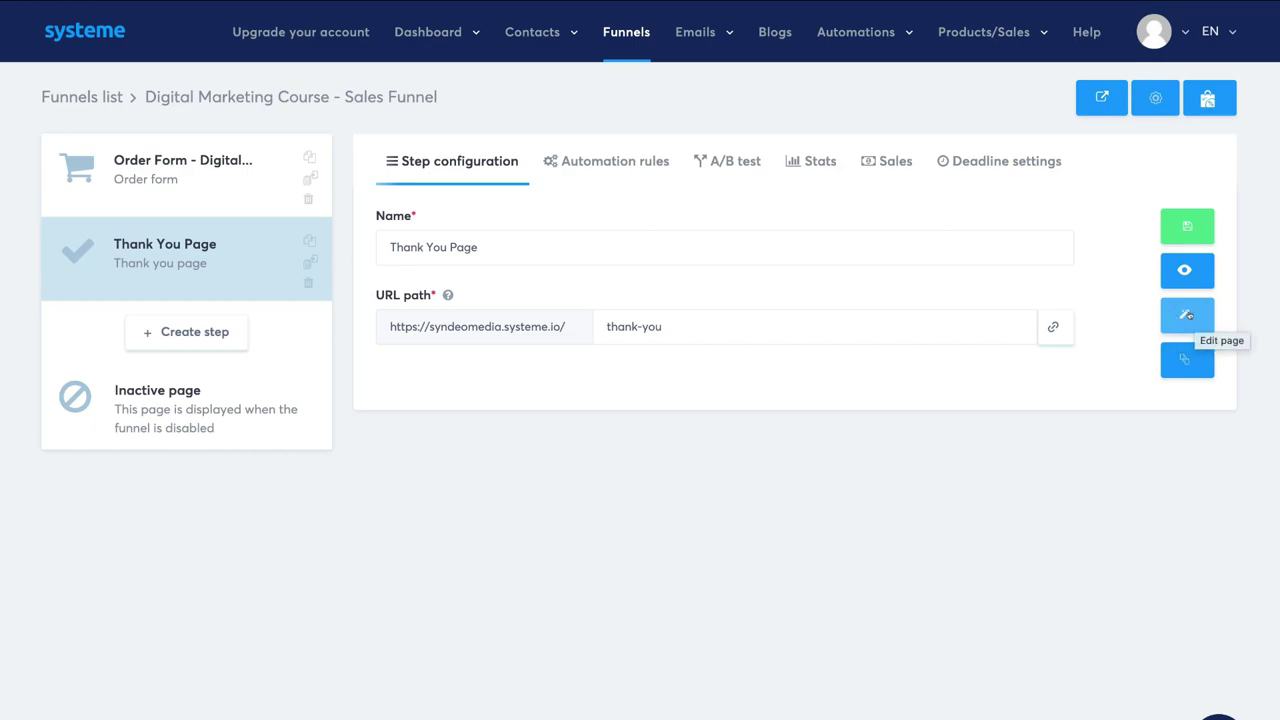
# Open the Thank You Page for editing, save it with its template content, and return to the funnel.
pyautogui.click(1187, 315)
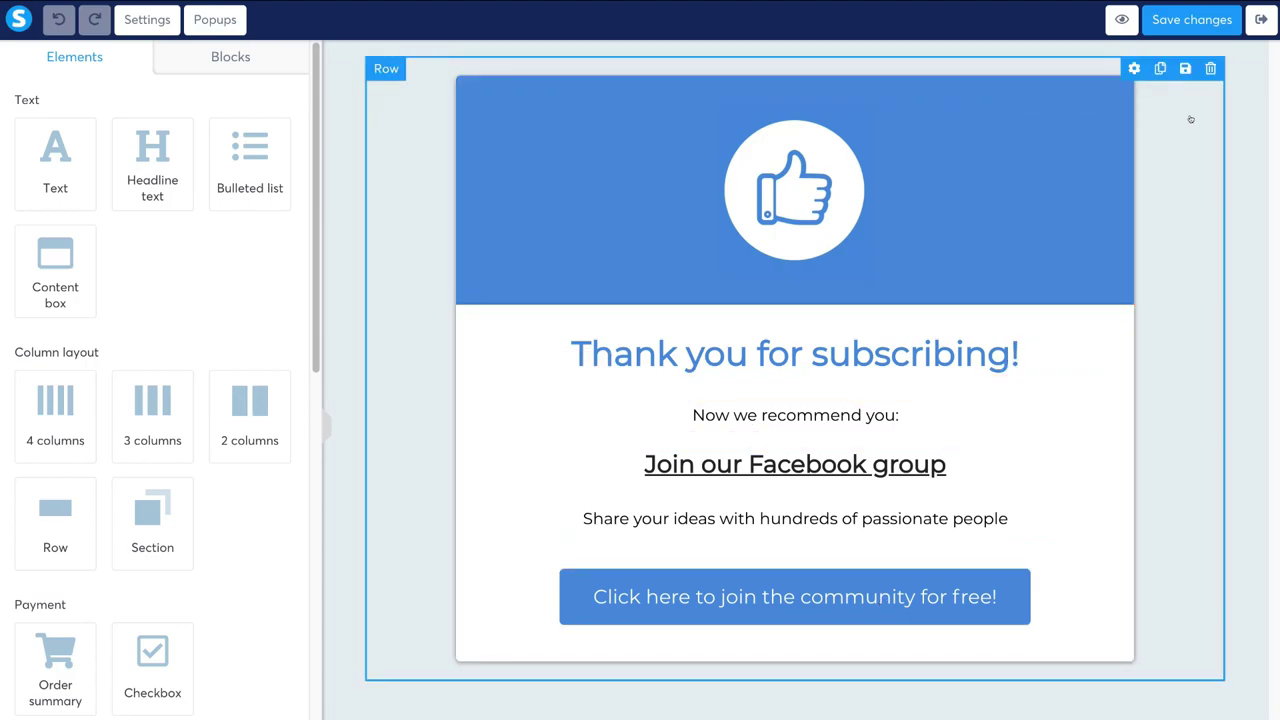
pyautogui.click(1171, 25)
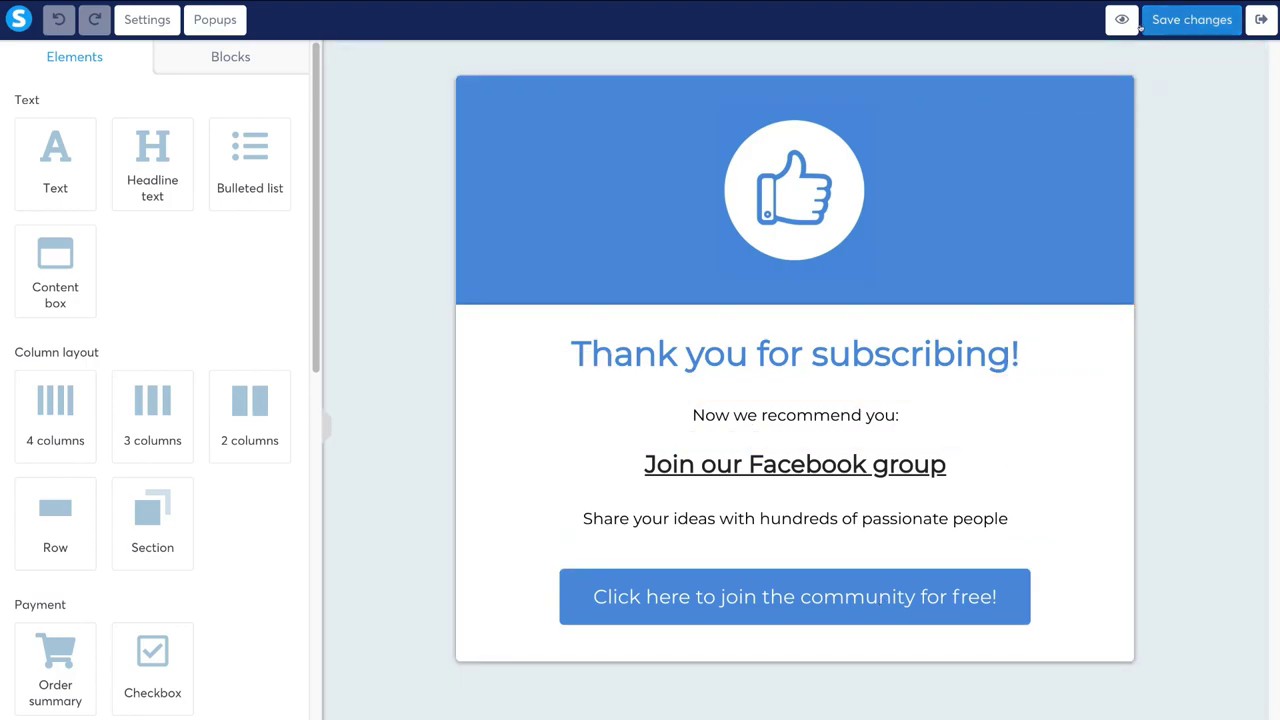
pyautogui.click(1256, 20)
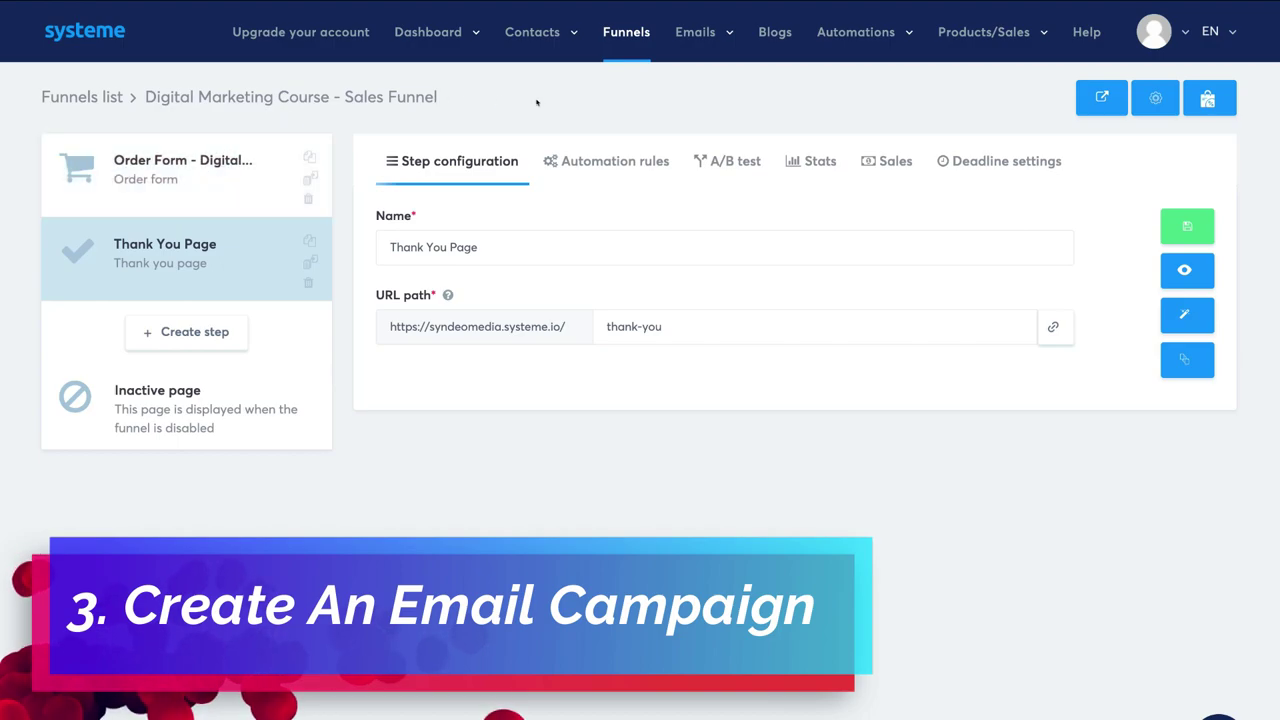
# Create an email campaign named "Welcome Email" with the description "Welcome Email Campaign".
pyautogui.moveTo(697, 35)
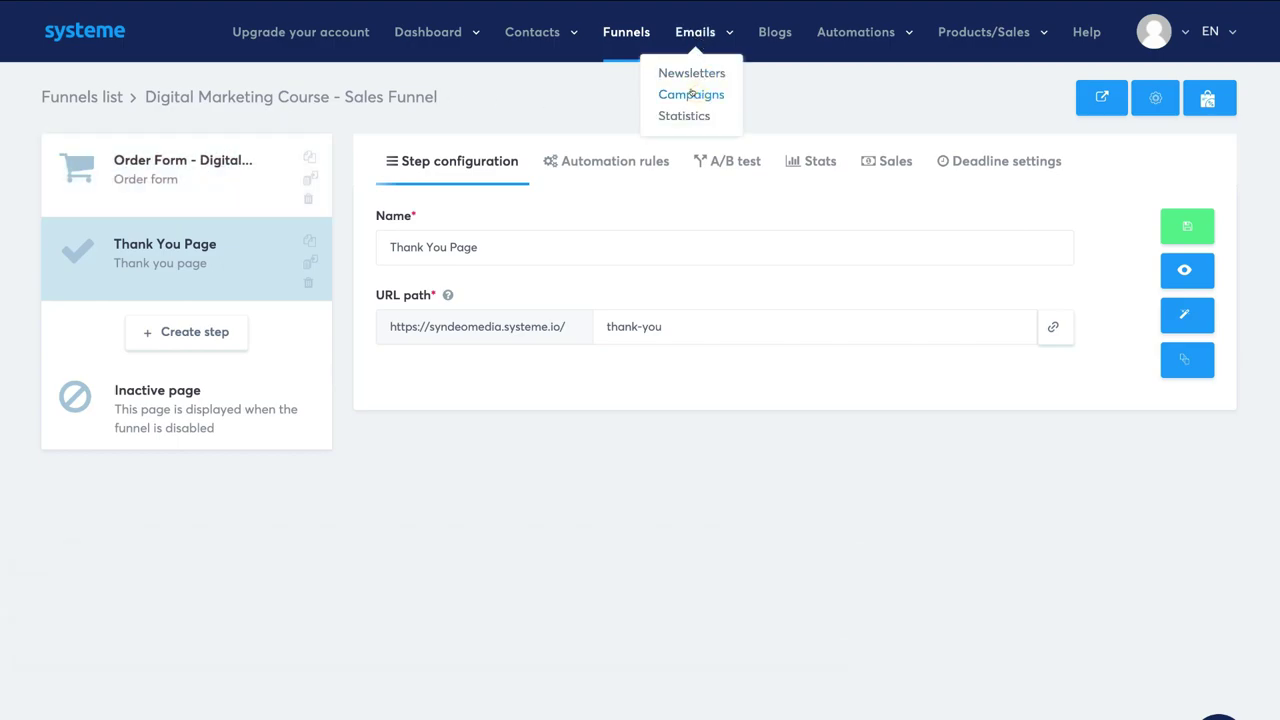
pyautogui.click(691, 94)
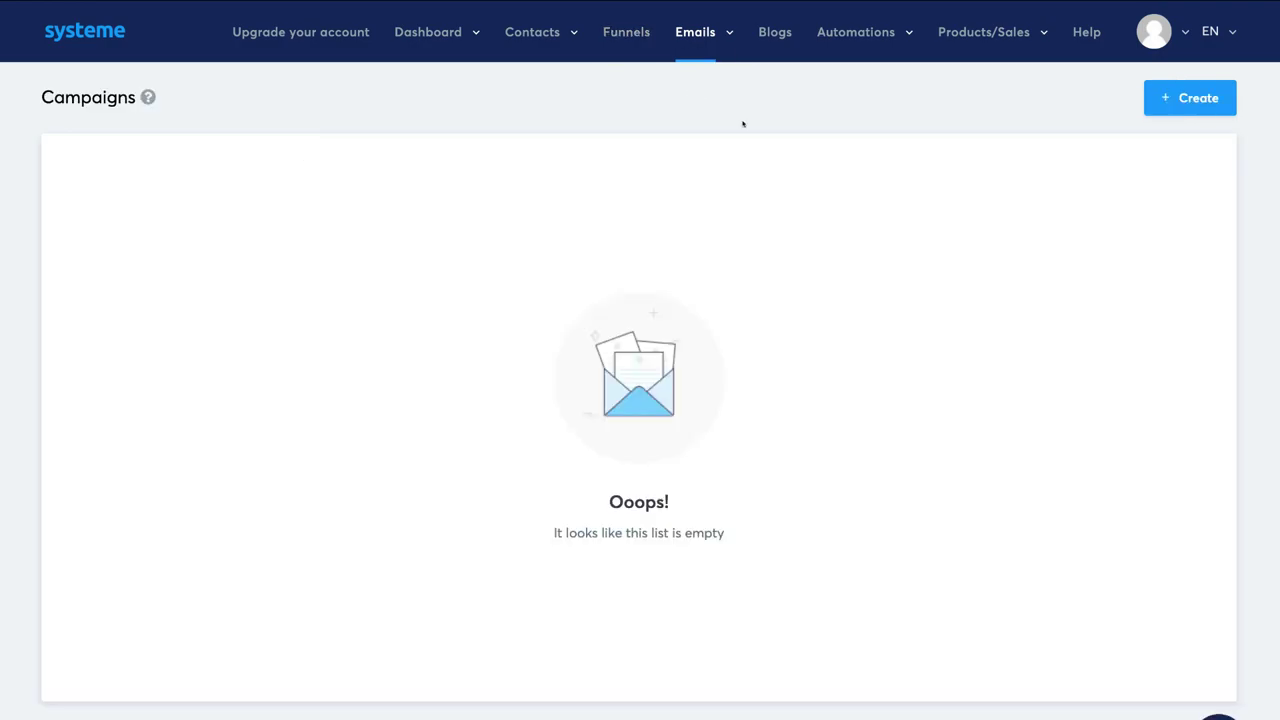
pyautogui.click(1198, 105)
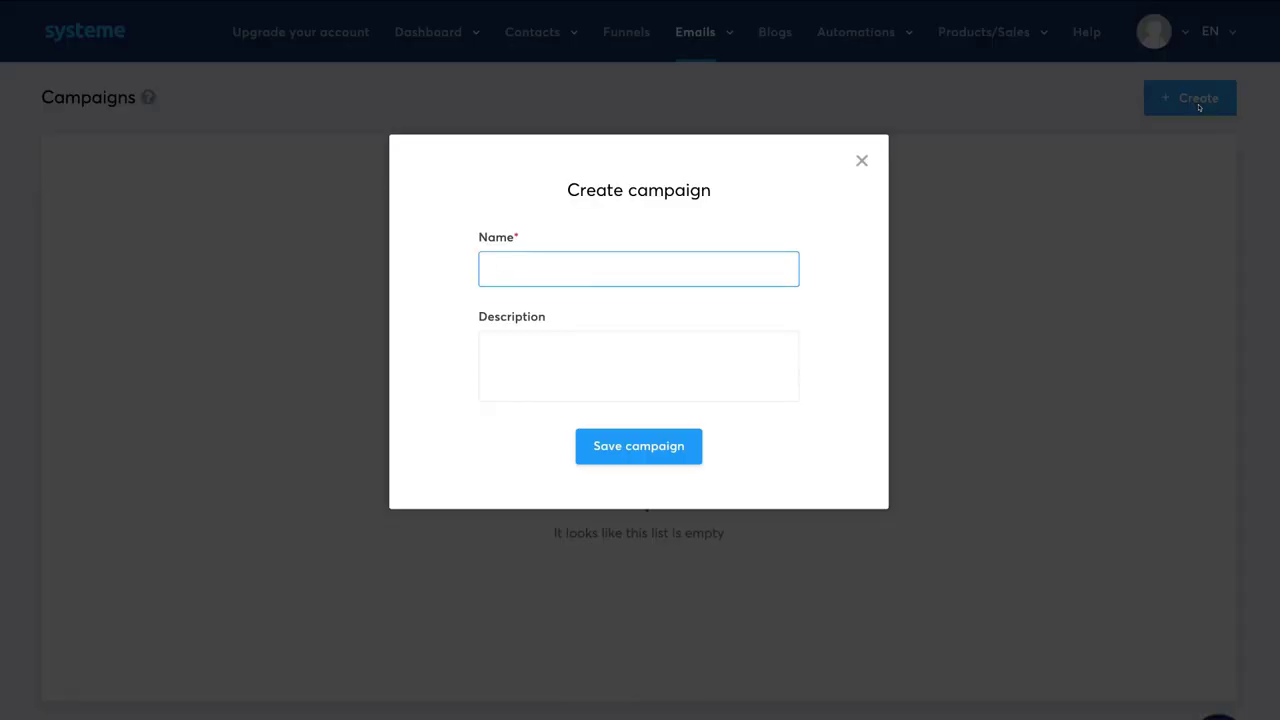
pyautogui.write('Welcome Email')
pyautogui.click(521, 348)
pyautogui.write('Welcome Email Campaign')
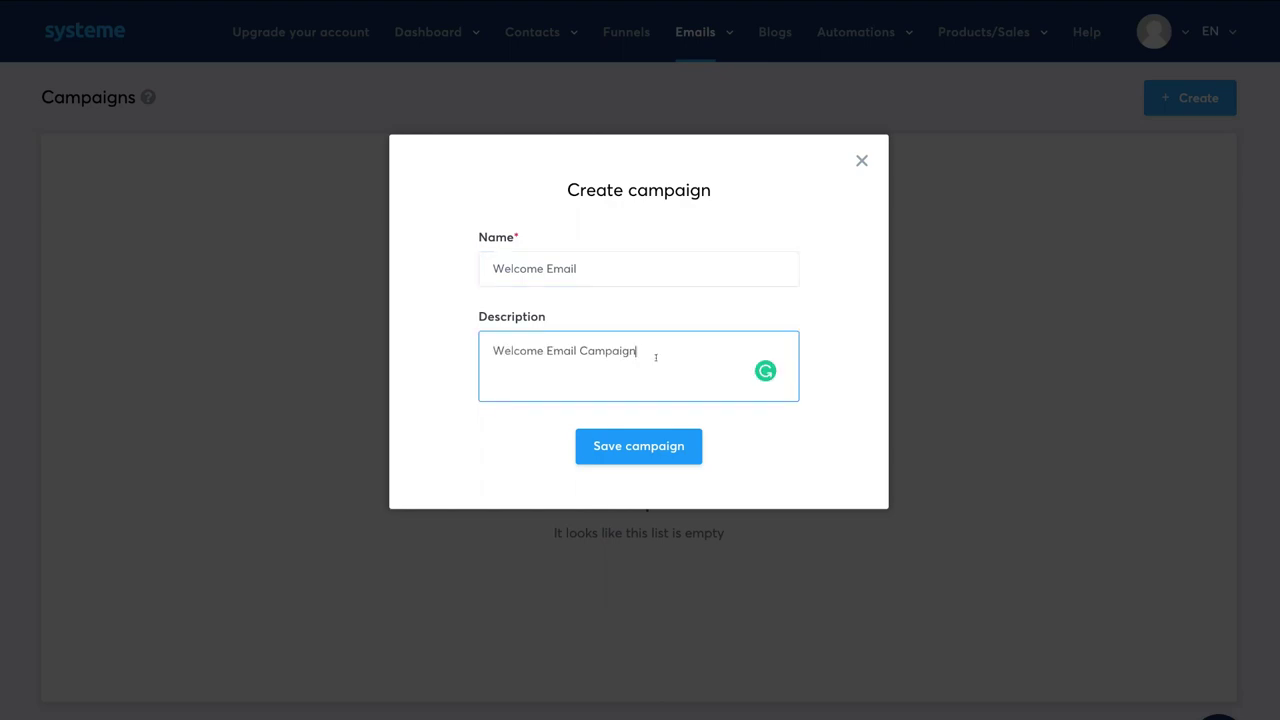
pyautogui.click(662, 450)
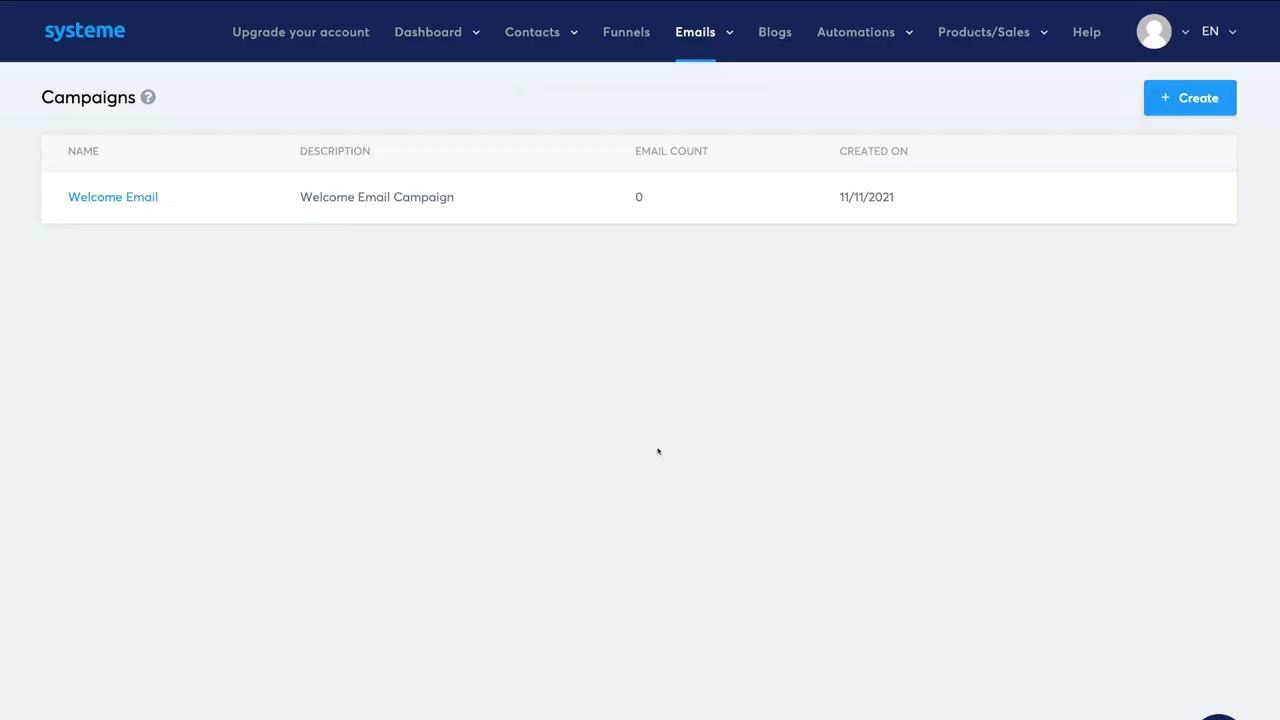
# Add a classic-editor email to the Welcome Email campaign with the sender's name and the subject "Welcome To Our Community!".
pyautogui.click(116, 198)
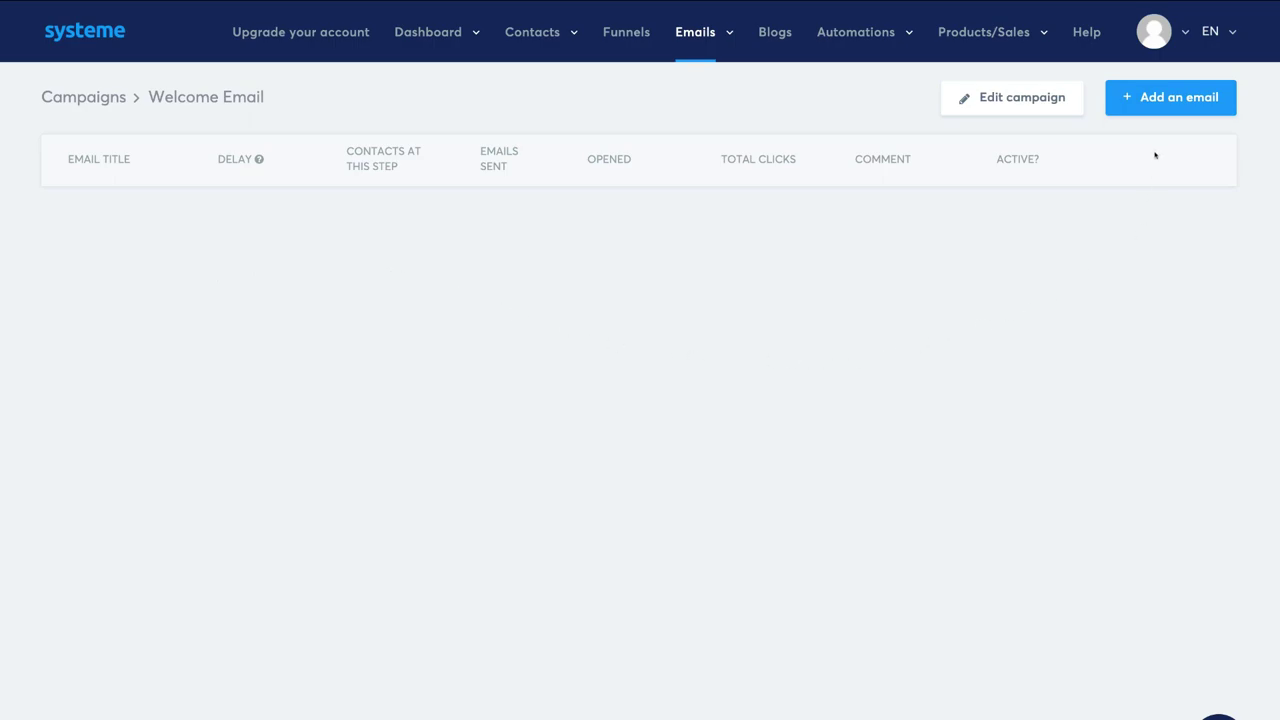
pyautogui.click(1179, 104)
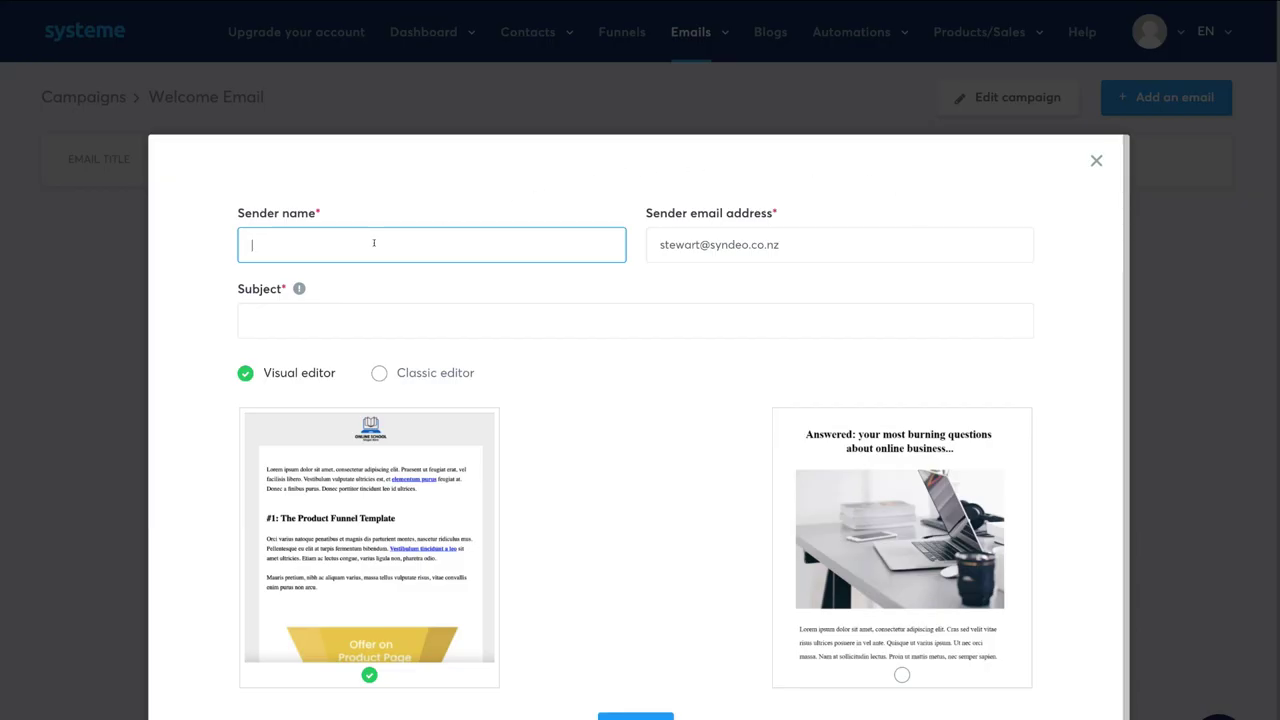
pyautogui.write('Stewart')
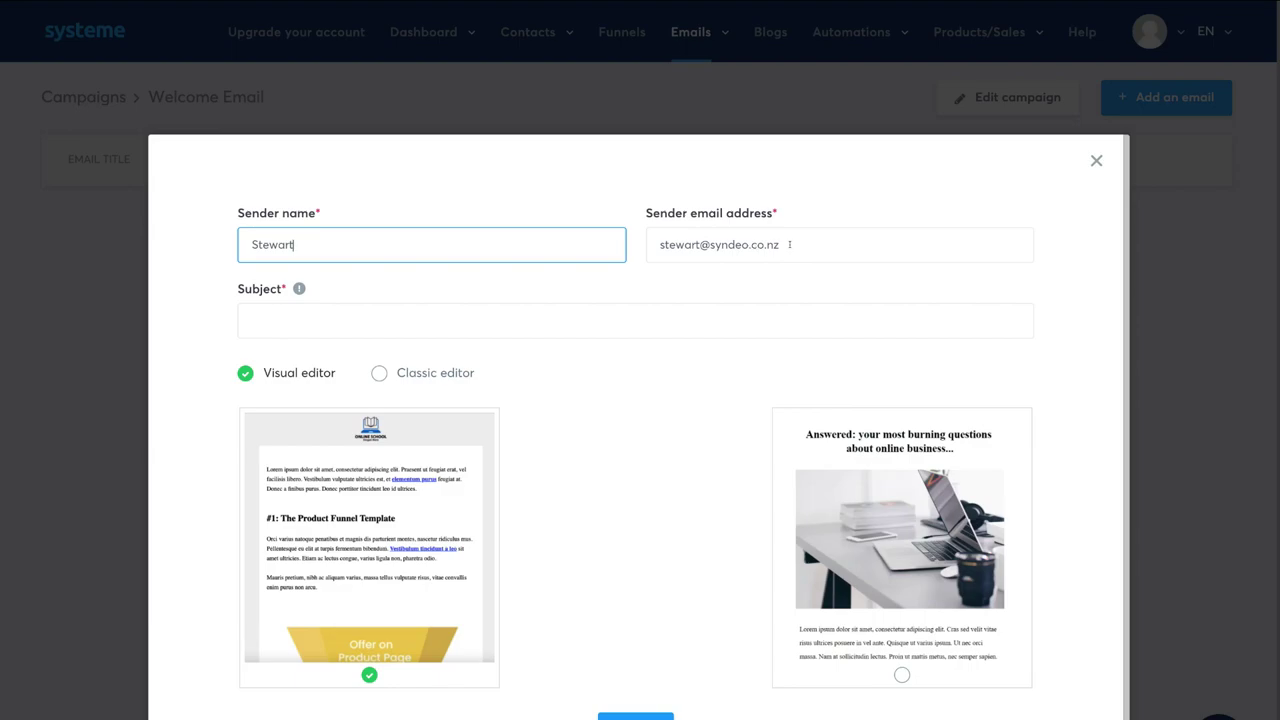
pyautogui.click(373, 319)
pyautogui.write('Welcome To Our Community!')
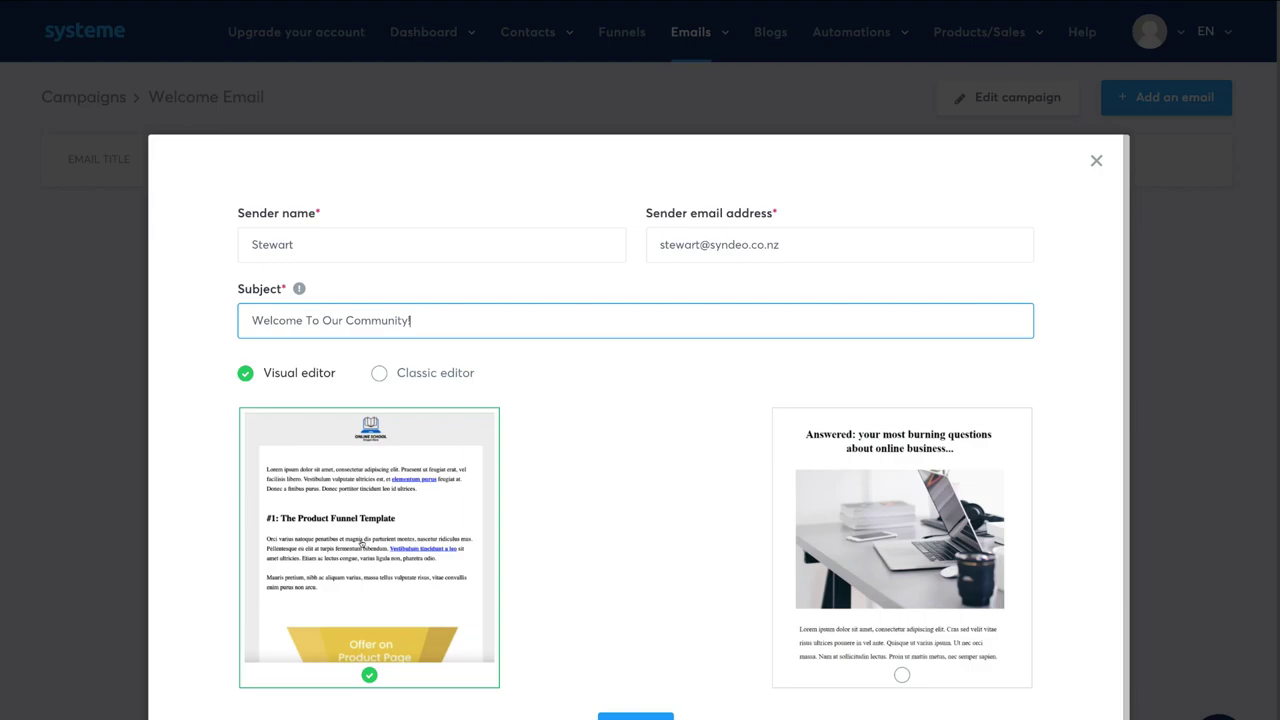
pyautogui.click(377, 373)
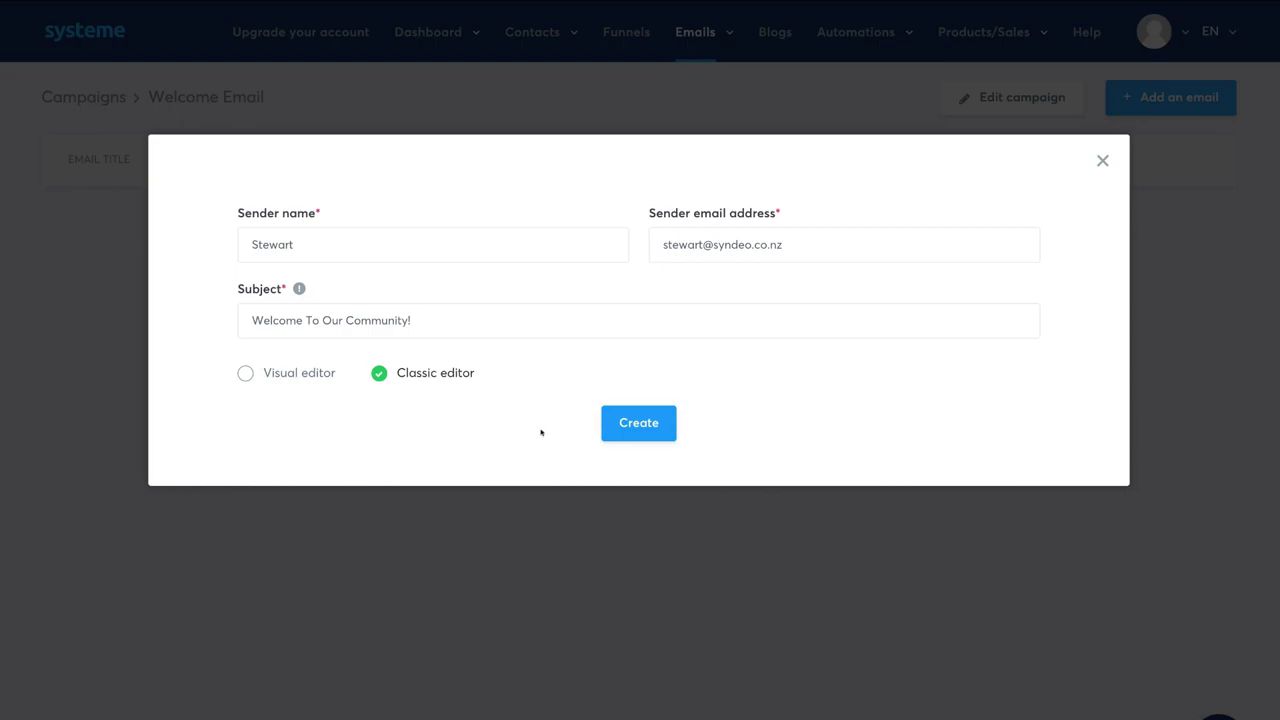
pyautogui.click(612, 436)
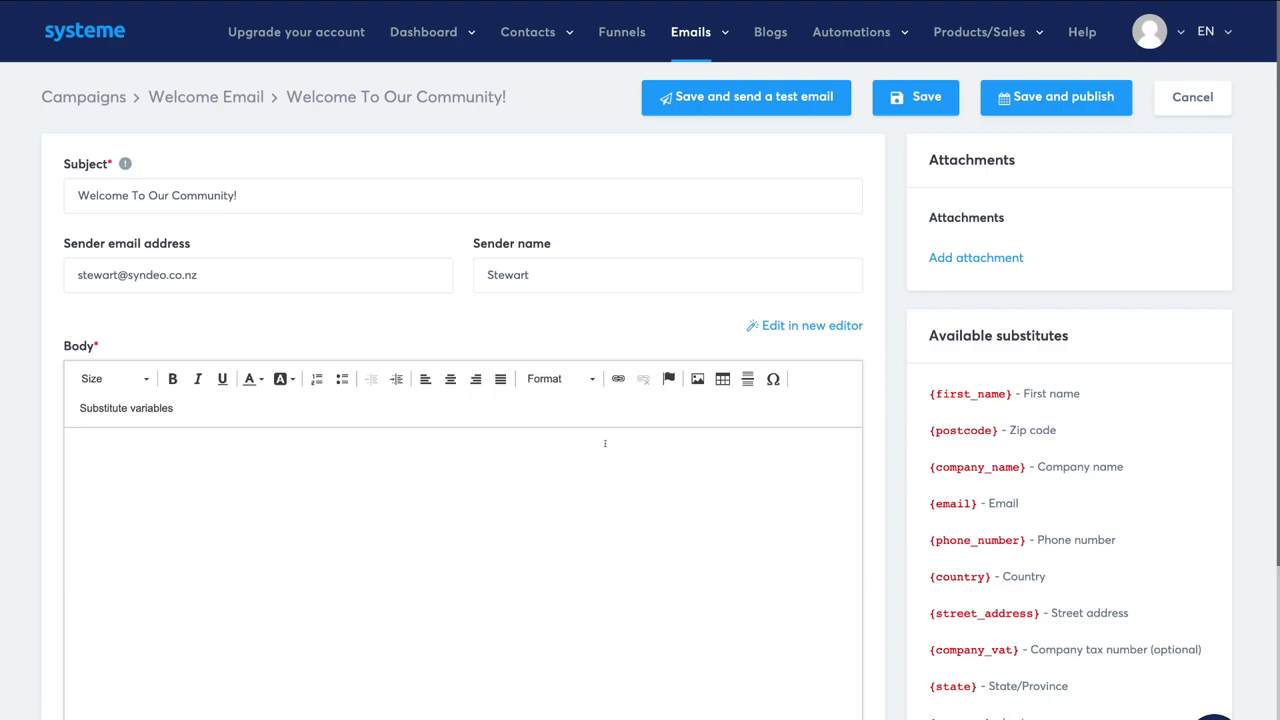
# Write the email body with the greeting "Hey {first_name}", a welcome and course message, a linked "Community group here", and a "Talk soon!" sign-off.
pyautogui.click(165, 479)
pyautogui.write('Hey')
pyautogui.moveTo(1012, 393); pyautogui.dragTo(929, 394)
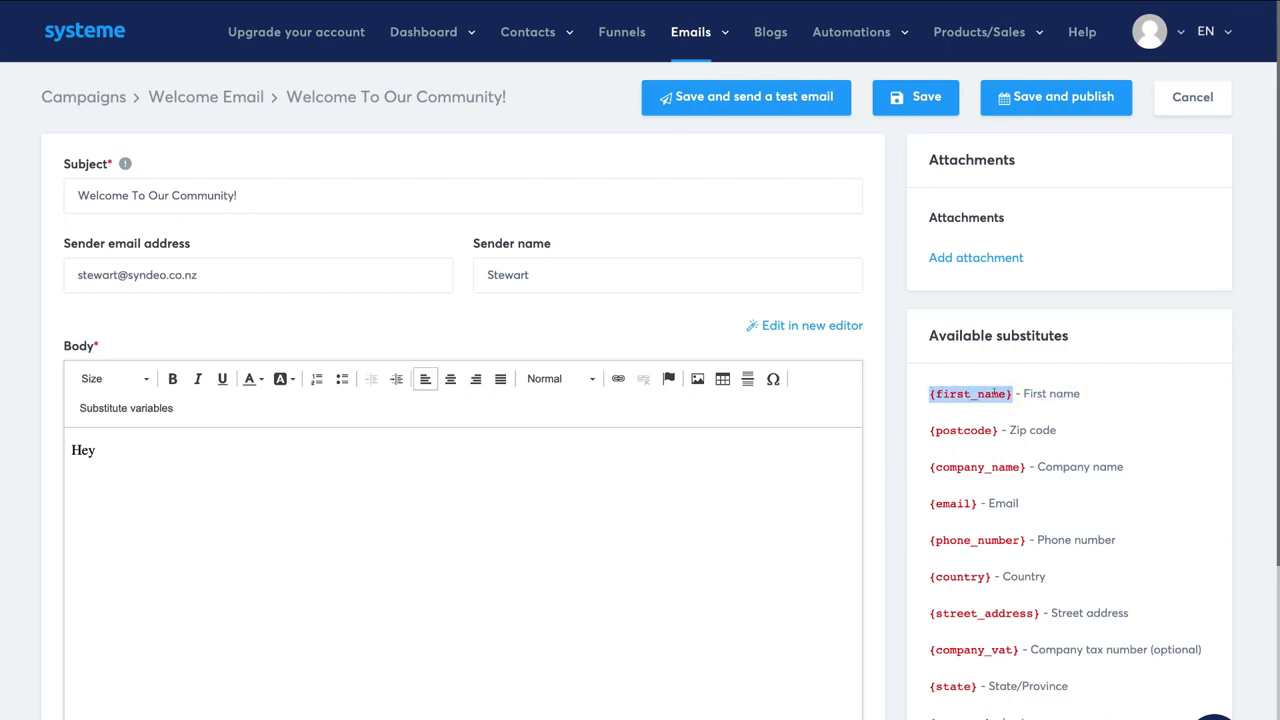
pyautogui.rightClick(993, 393)
pyautogui.click(945, 428)
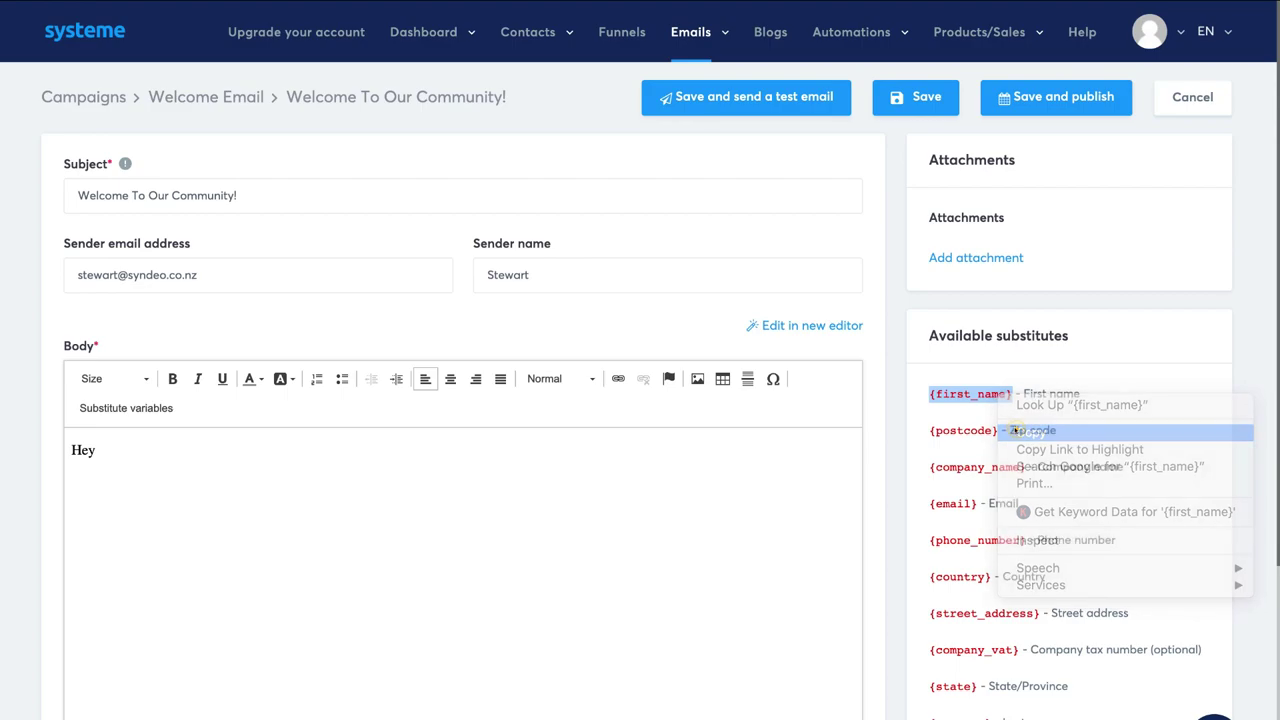
pyautogui.click(180, 452)
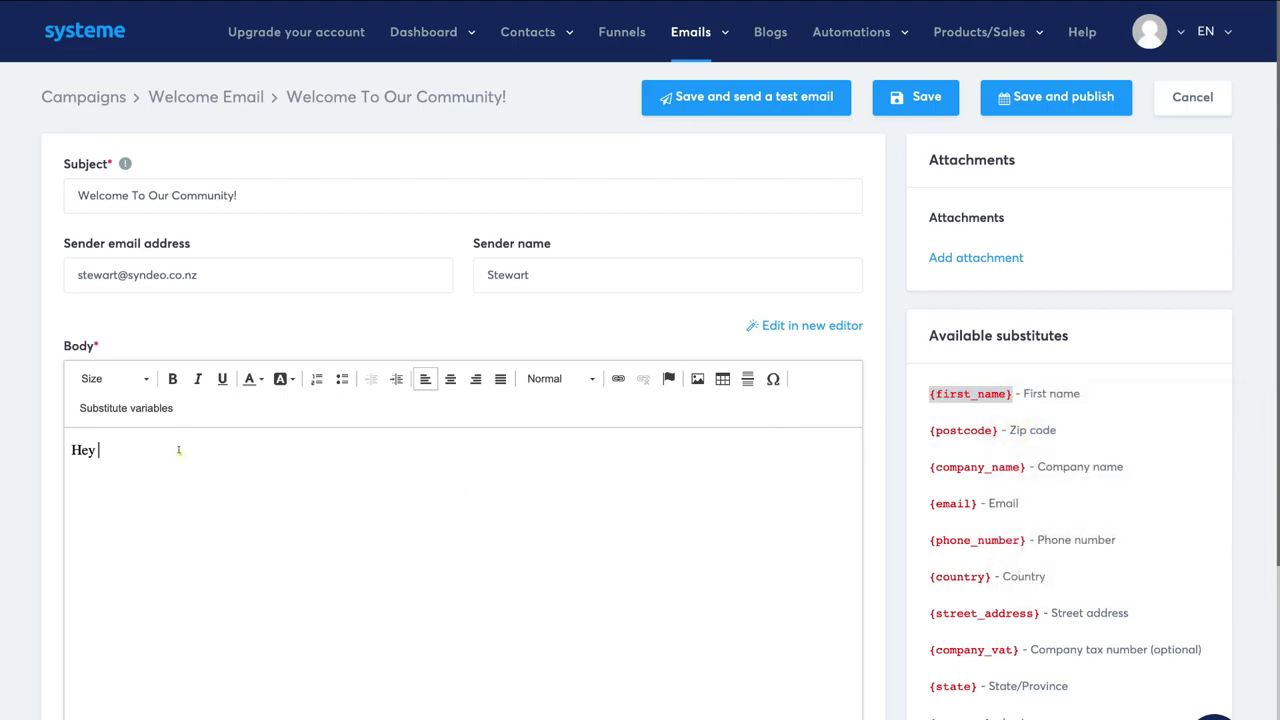
pyautogui.rightClick(170, 455)
pyautogui.click(168, 463)
pyautogui.press('super+v')
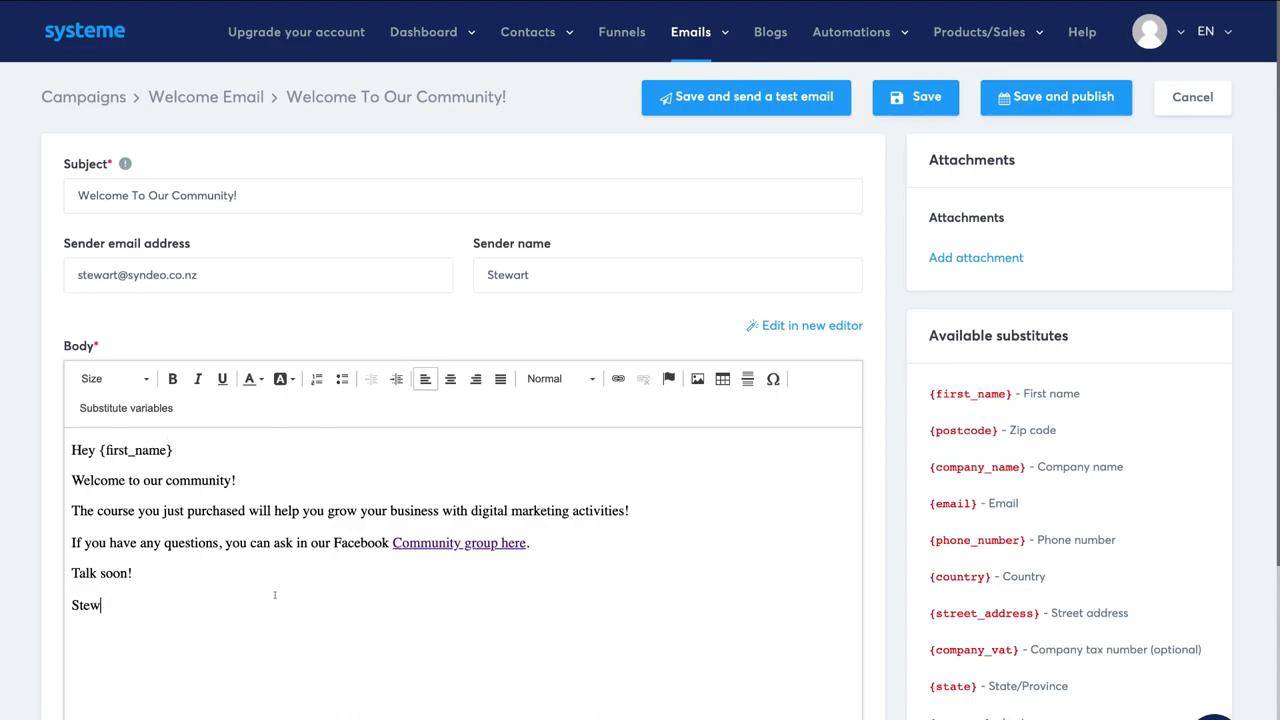
pyautogui.click(266, 639)
# Save and publish the "Welcome To Our Community!" email with a sending delay of 0 hours.
pyautogui.click(1058, 96)
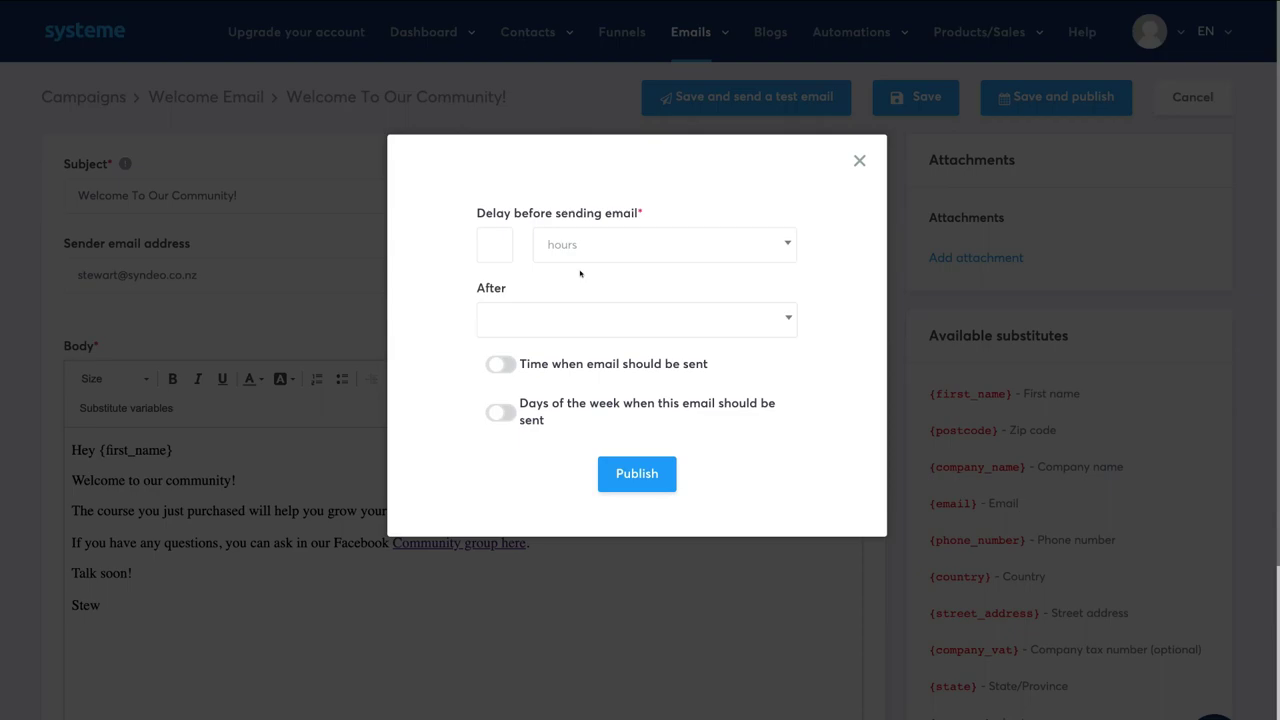
pyautogui.click(487, 243)
pyautogui.write('0')
pyautogui.click(621, 485)
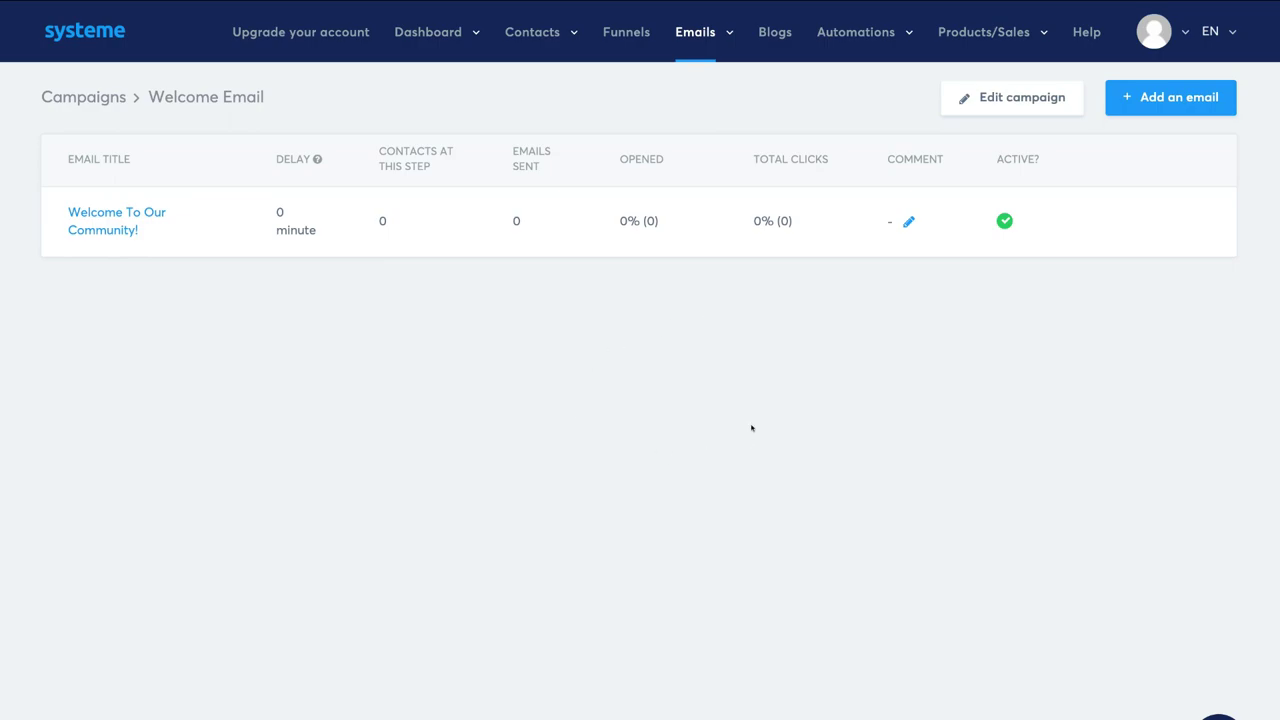
# Add a classic-editor email with the subject "Free Content Calendar!" and write a body greeting {first_name} and offering the free content calendar.
pyautogui.click(1167, 102)
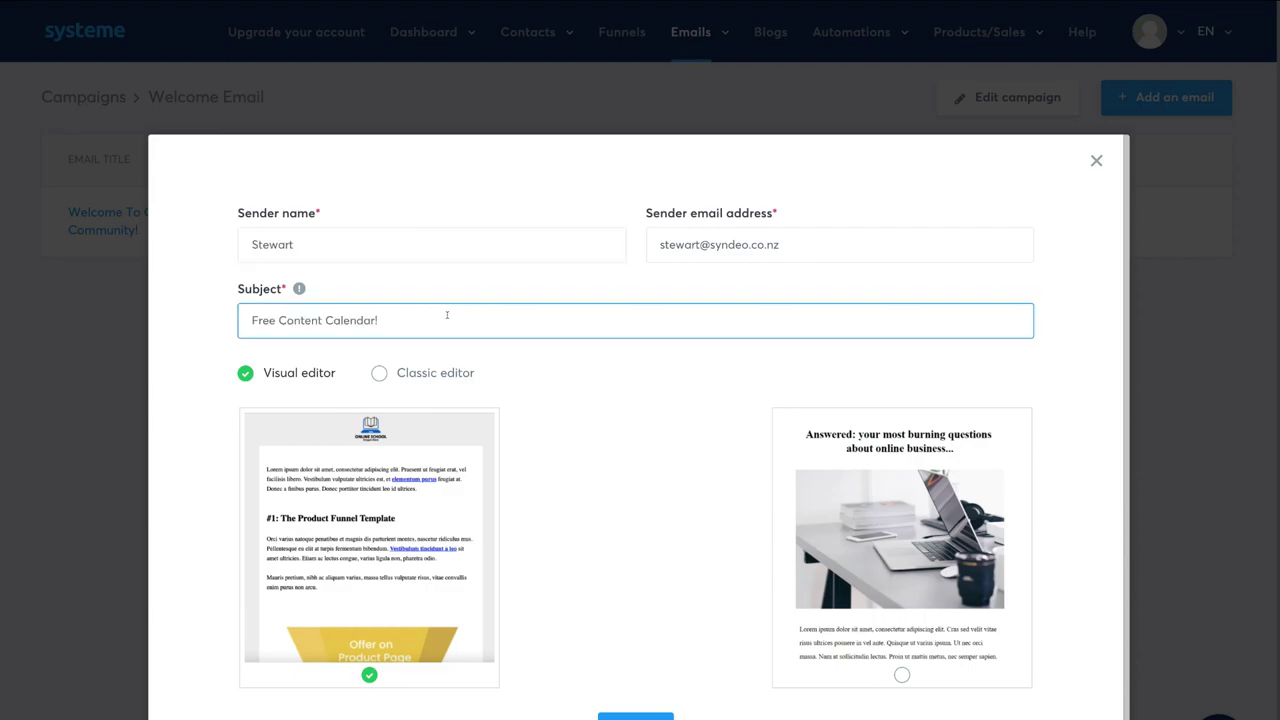
pyautogui.click(376, 374)
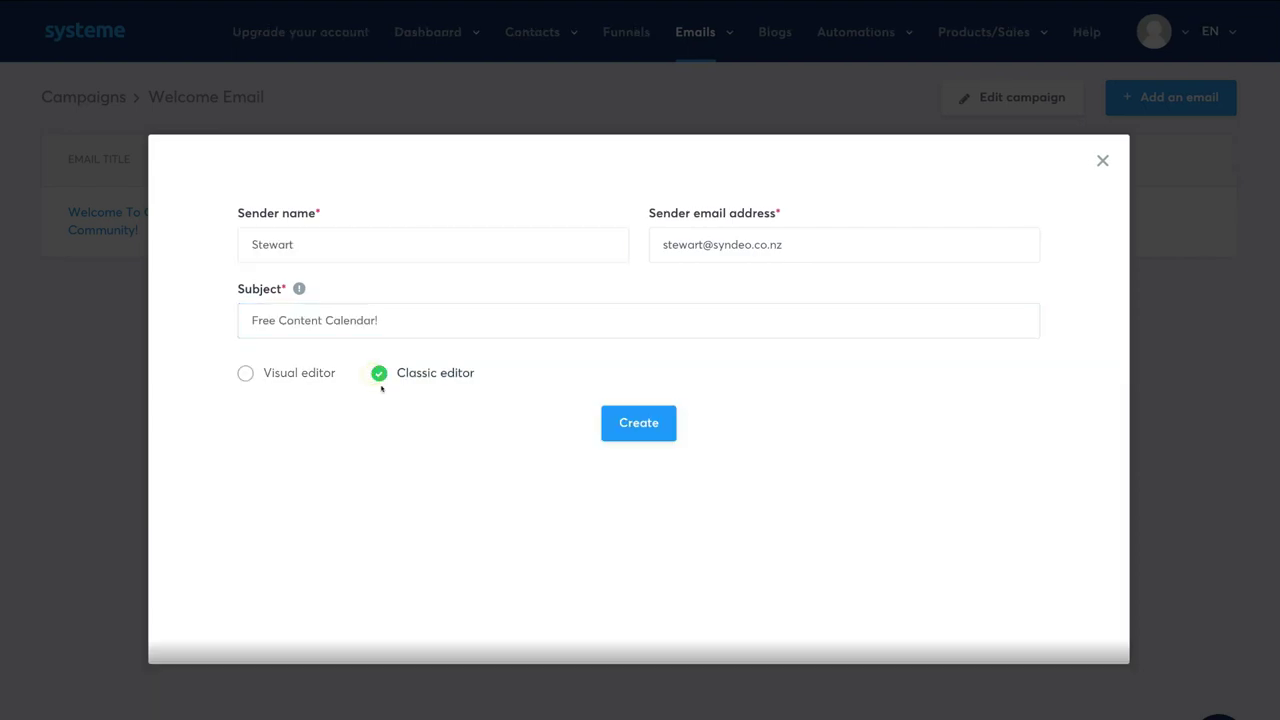
pyautogui.click(631, 428)
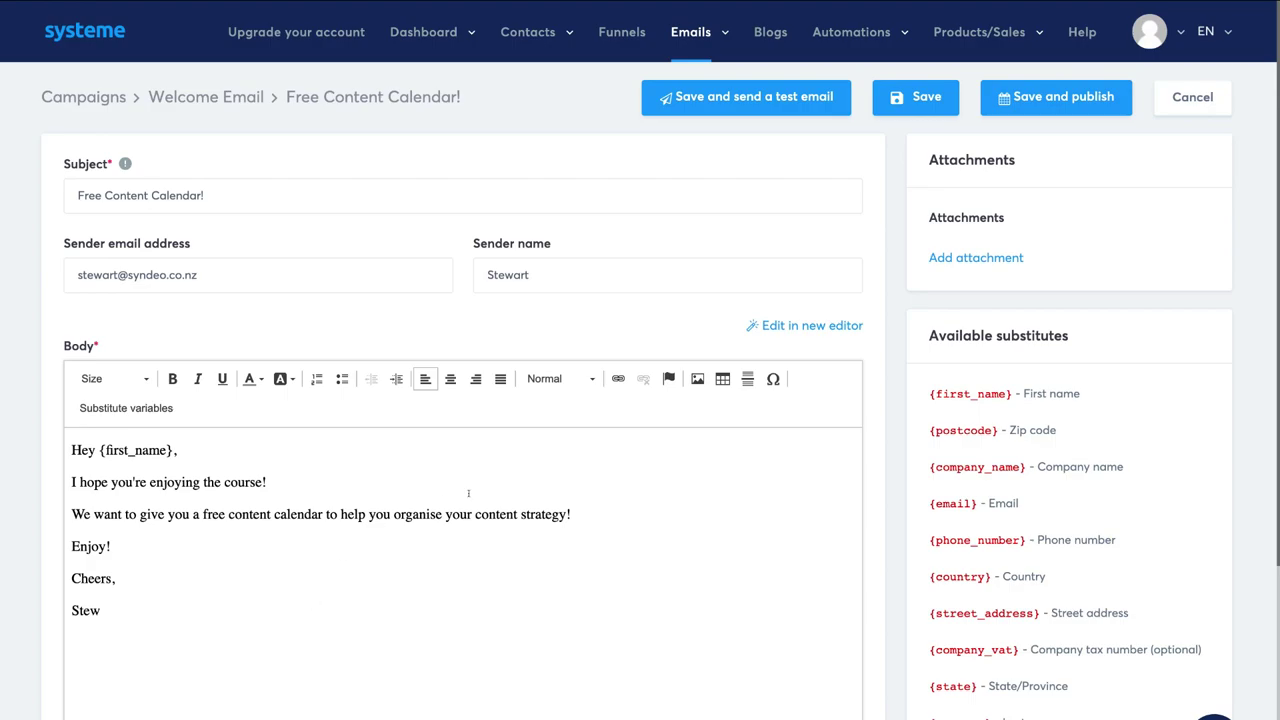
# Attach "free content calendar.pdf" from the Downloads folder to the Free Content Calendar! email and save it.
pyautogui.click(940, 260)
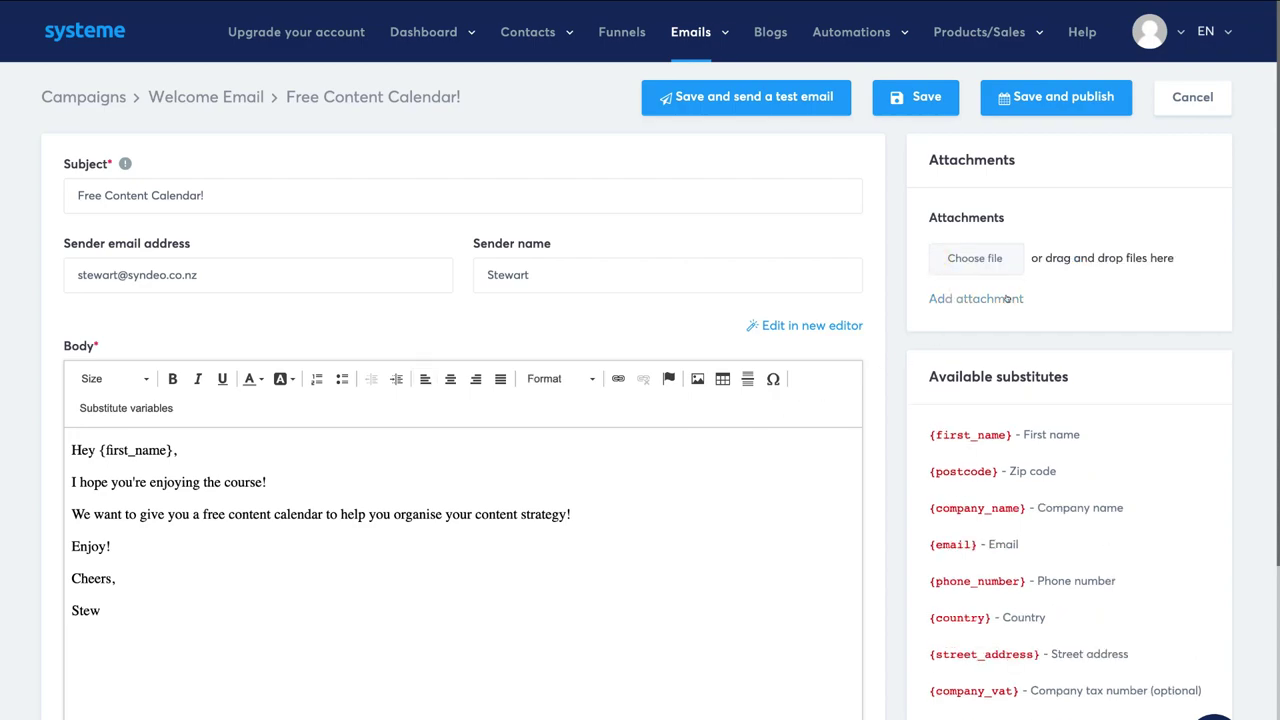
pyautogui.click(971, 260)
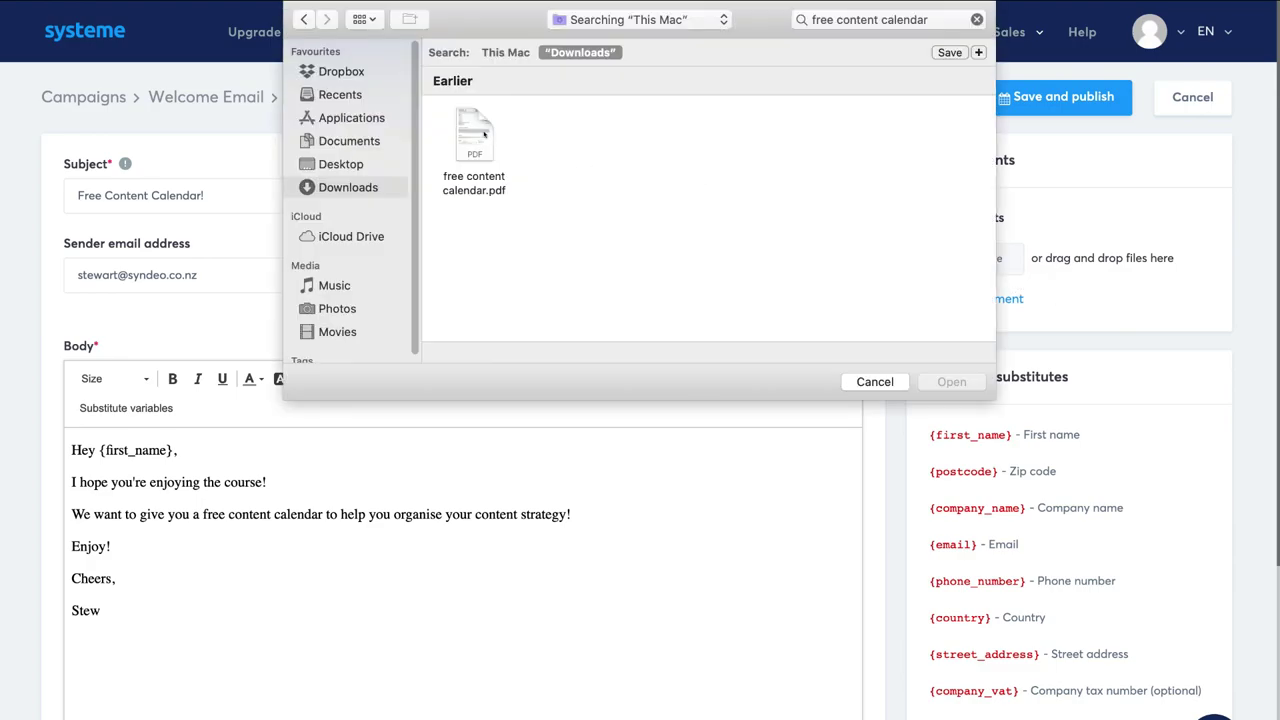
pyautogui.click(484, 133)
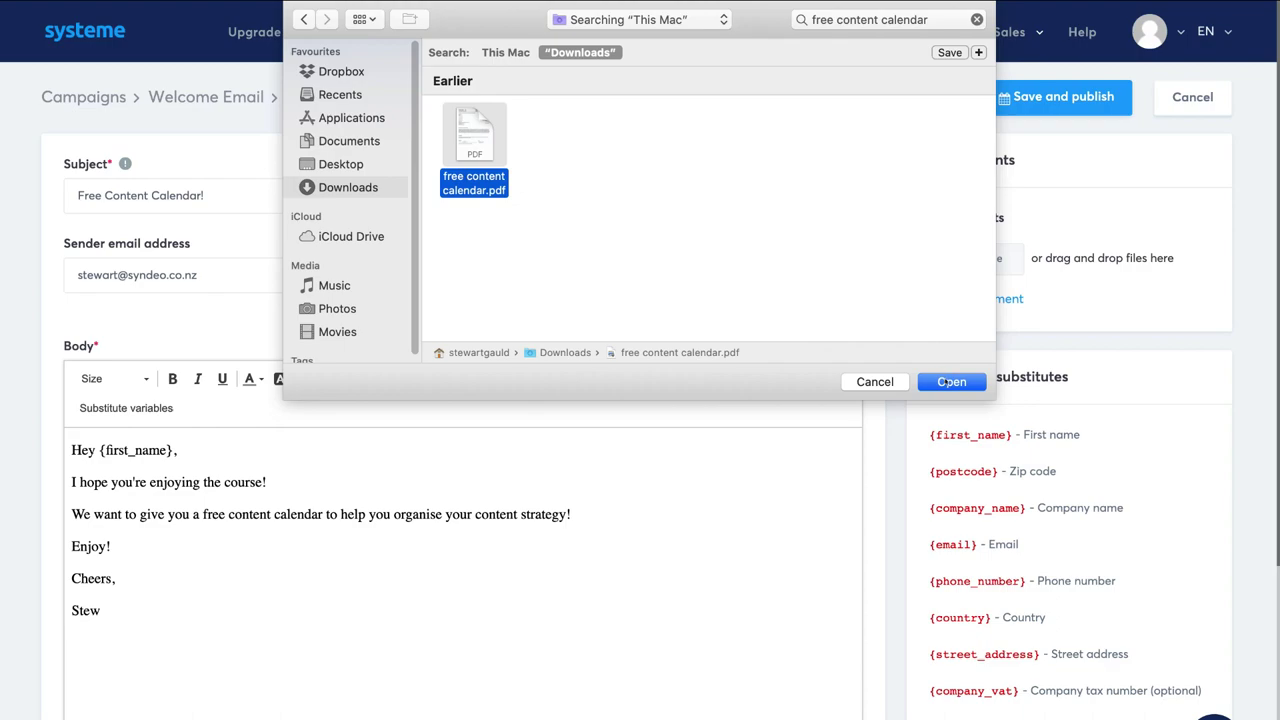
pyautogui.click(951, 382)
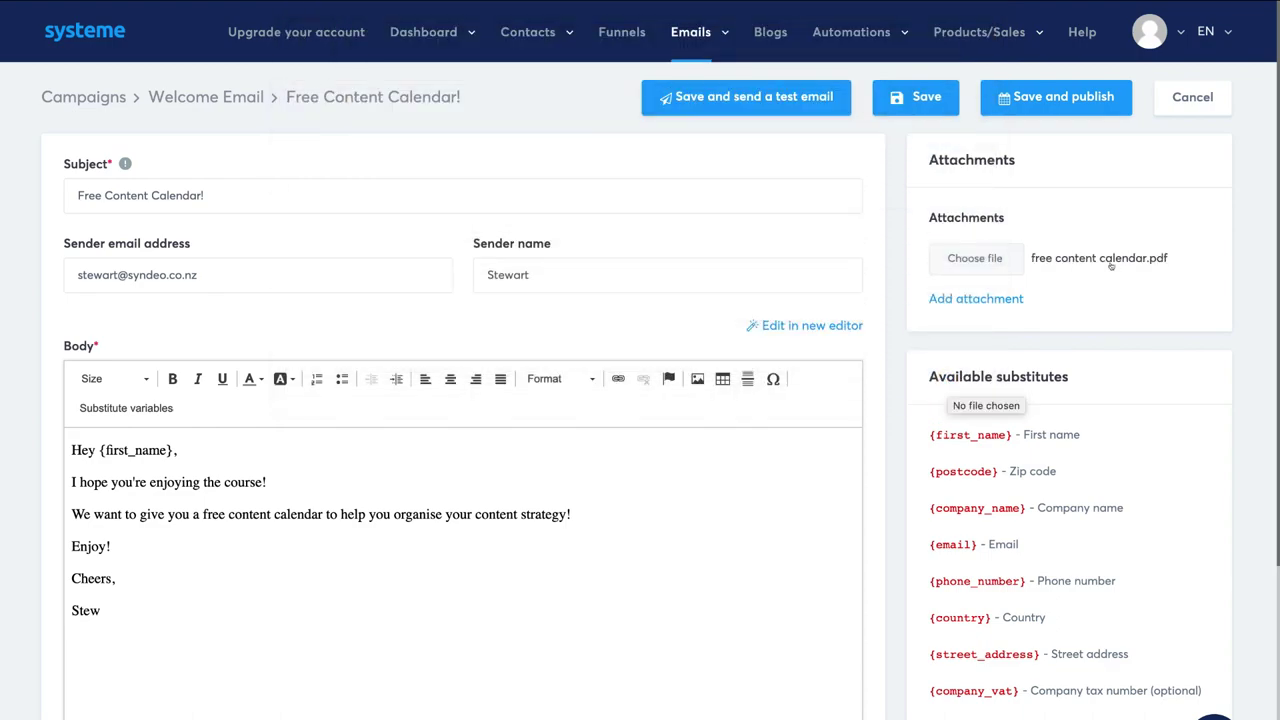
pyautogui.click(916, 98)
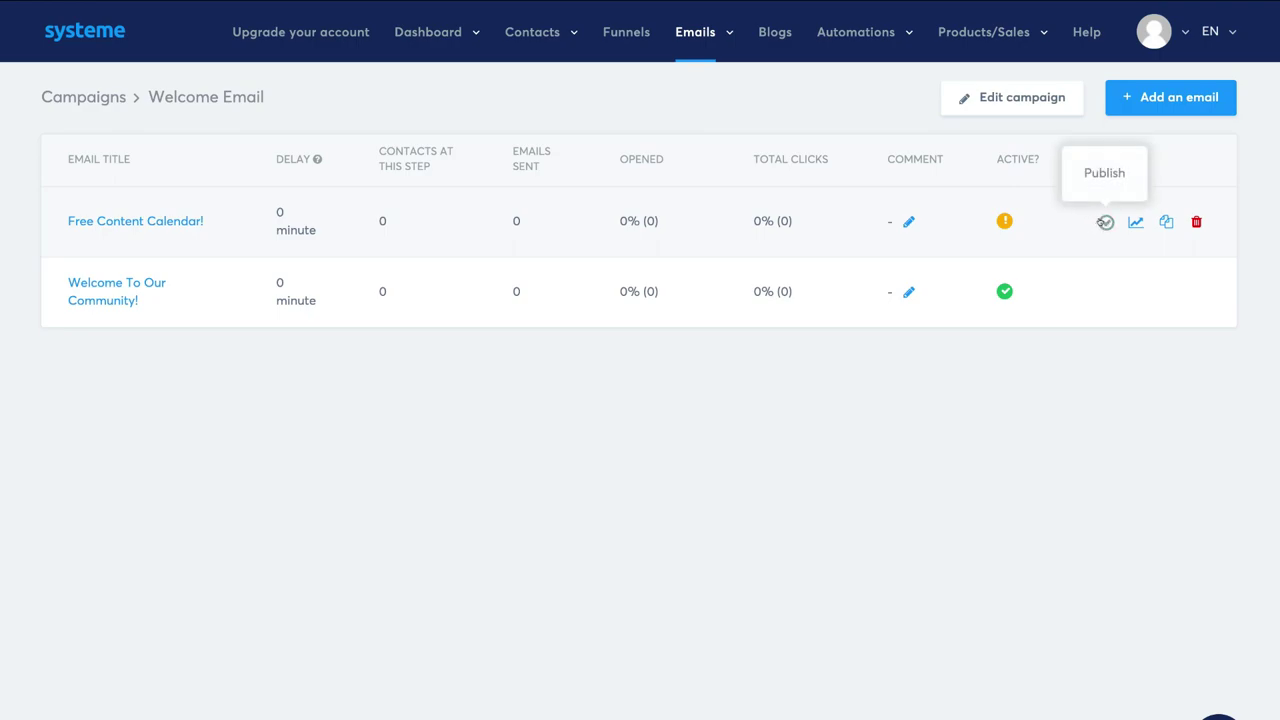
# Publish the "Free Content Calendar!" email with a delay of 1 day after "Welcome To Our Community!".
pyautogui.click(1105, 222)
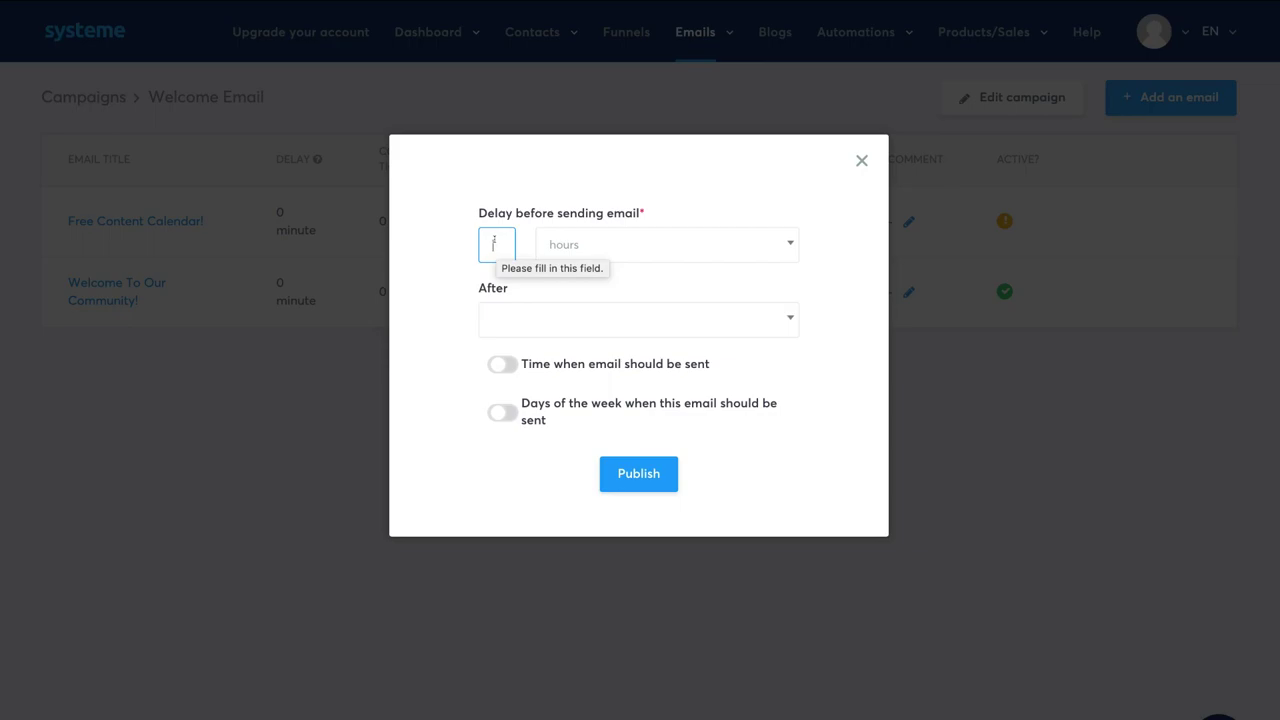
pyautogui.write('1')
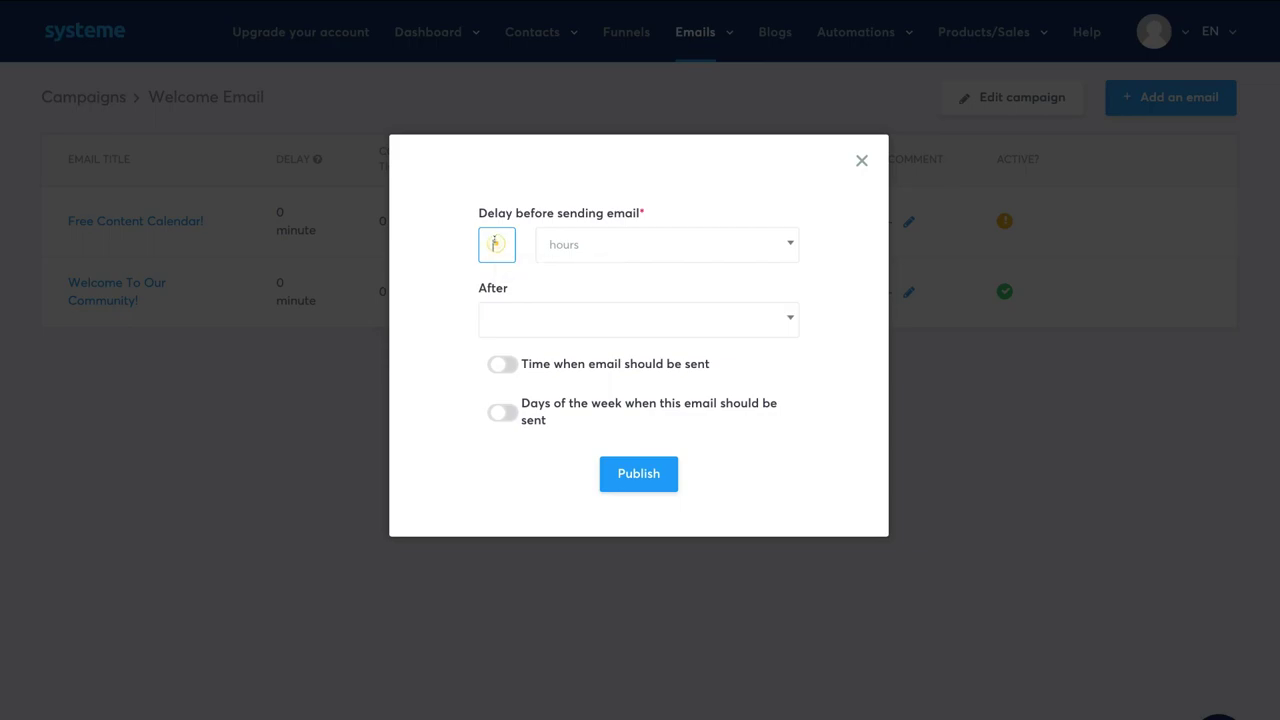
pyautogui.click(604, 243)
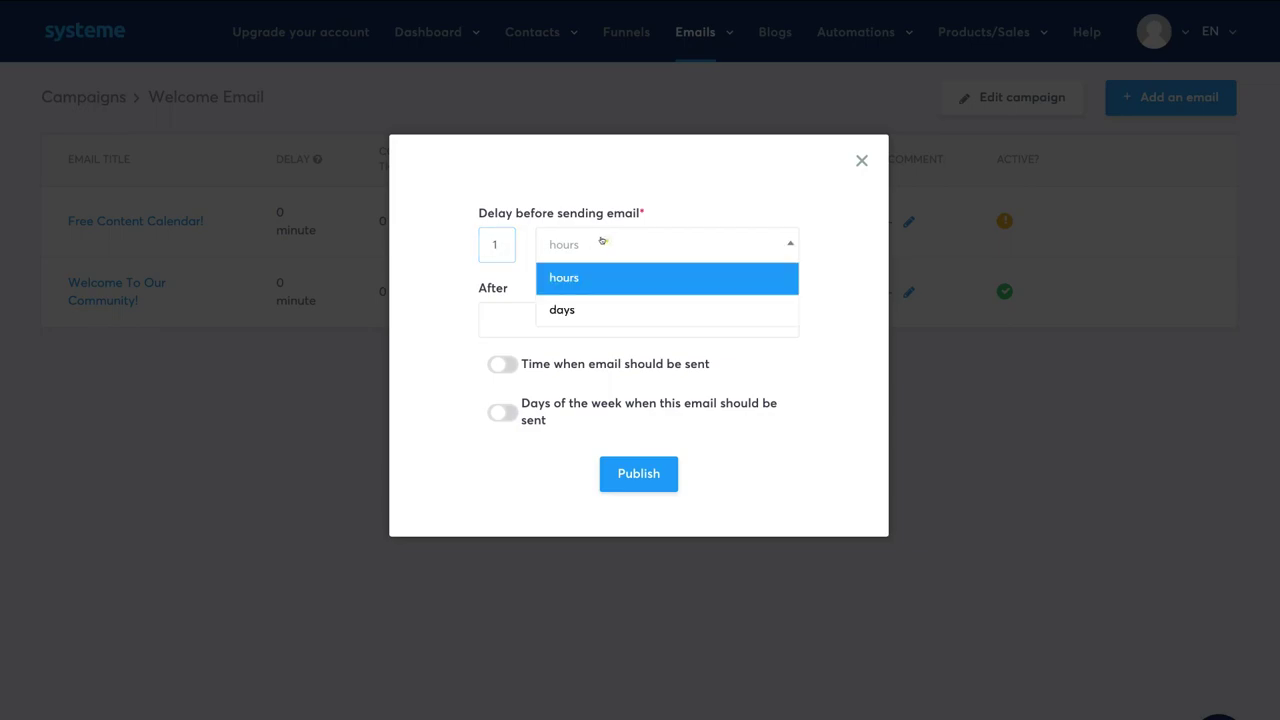
pyautogui.click(603, 308)
pyautogui.click(533, 308)
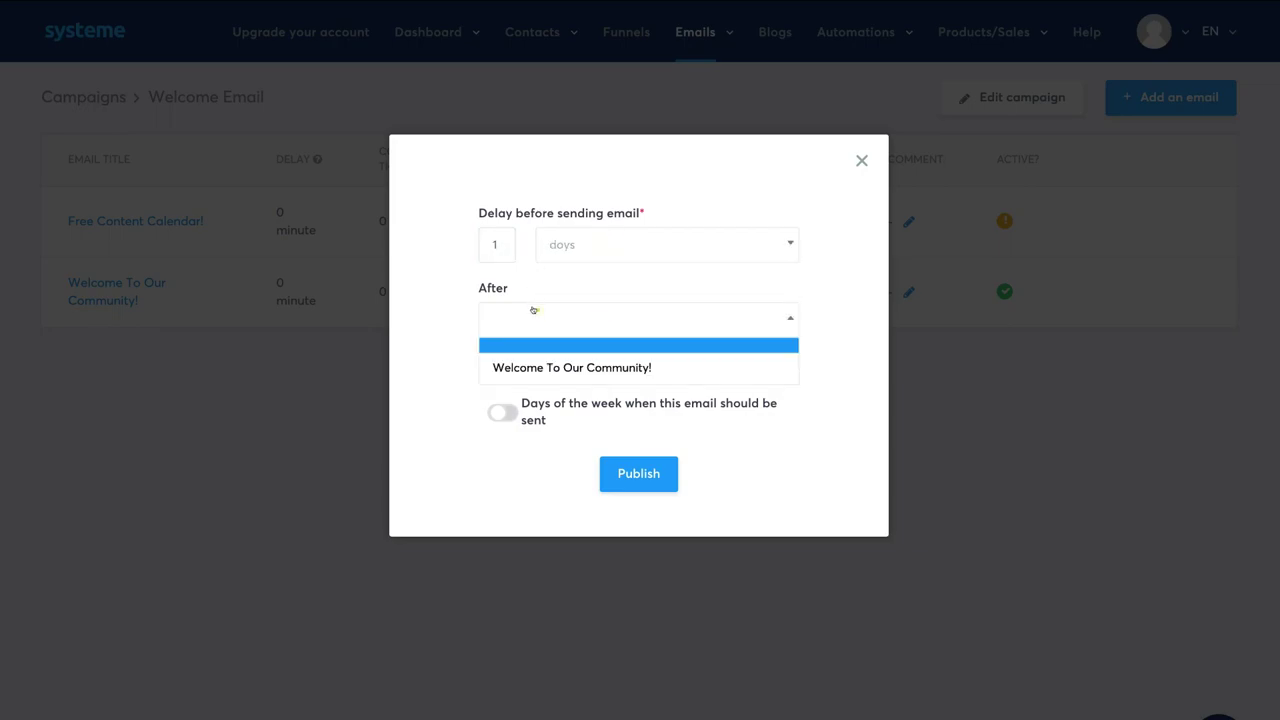
pyautogui.click(622, 365)
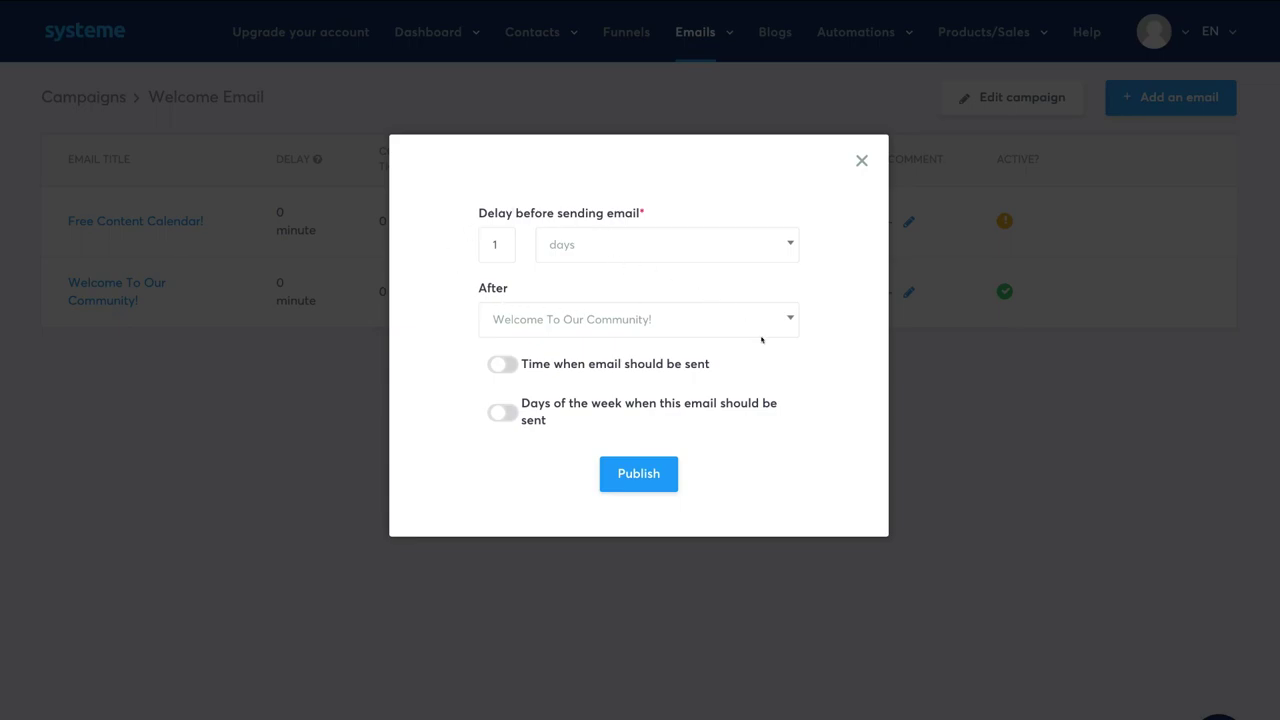
pyautogui.click(636, 474)
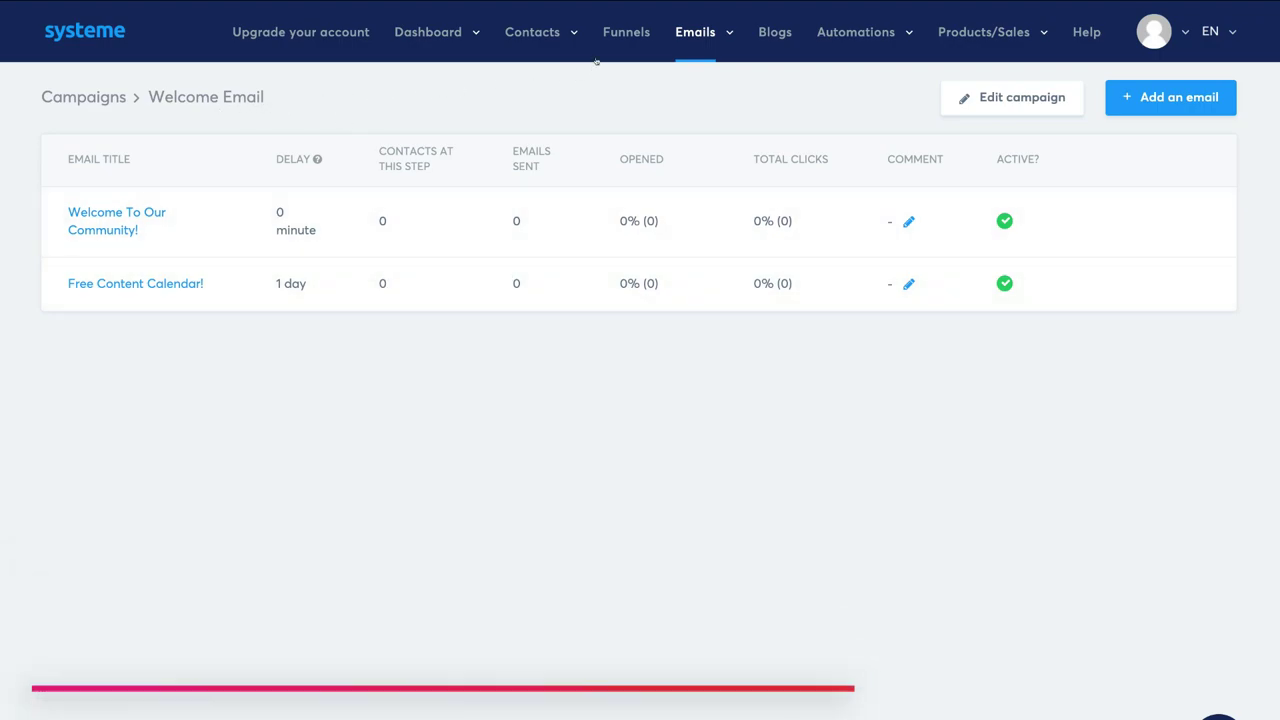
# Start an automation rule with the New sale trigger on the order form step of the Digital Marketing Course sales funnel.
pyautogui.click(619, 35)
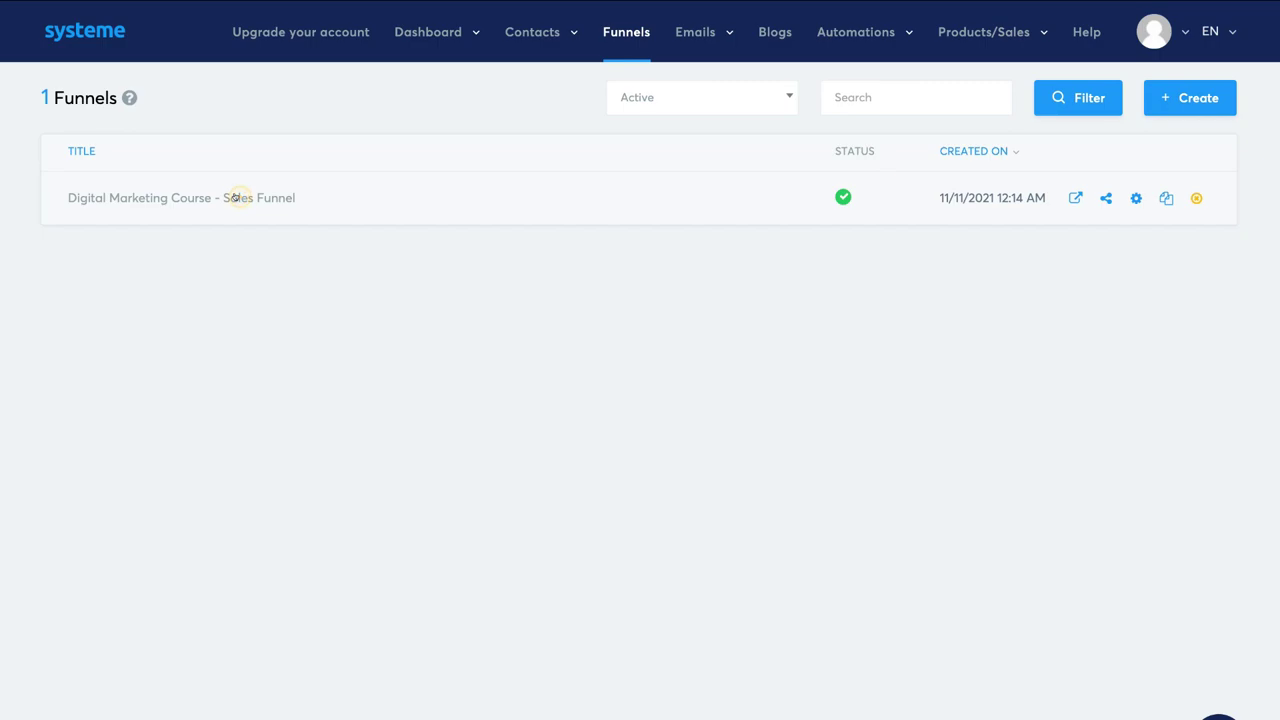
pyautogui.click(237, 197)
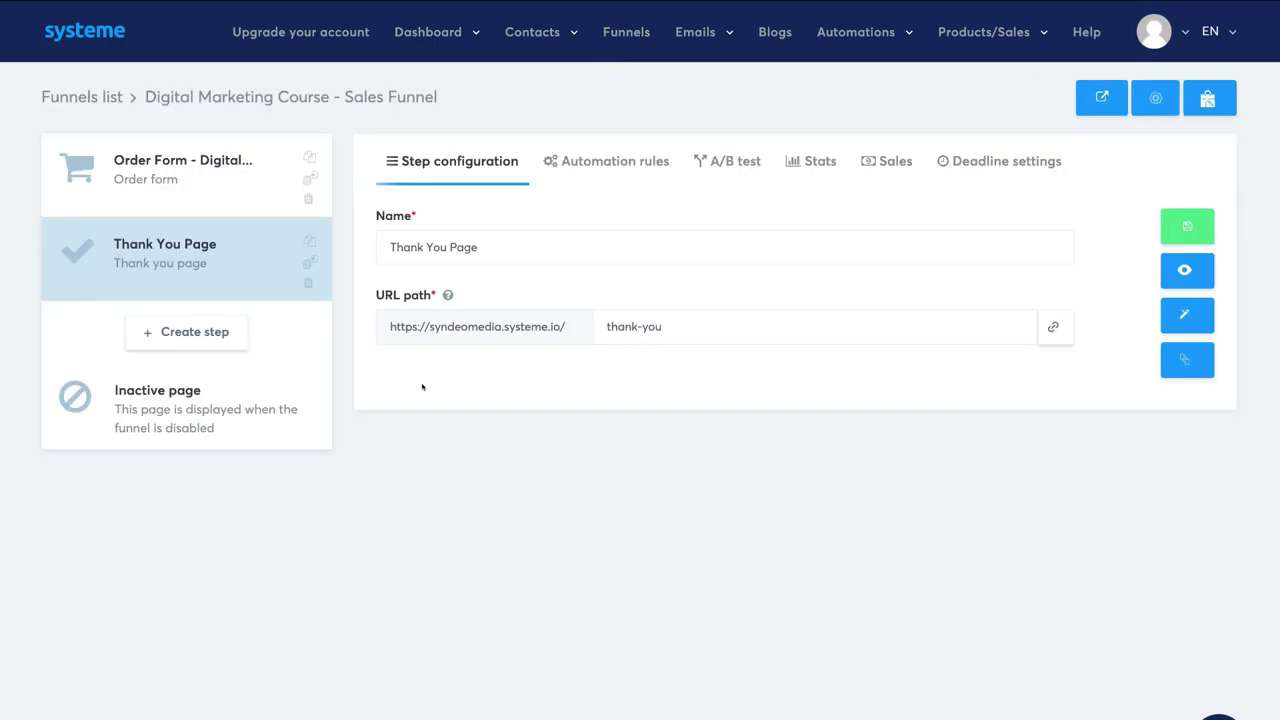
pyautogui.click(202, 179)
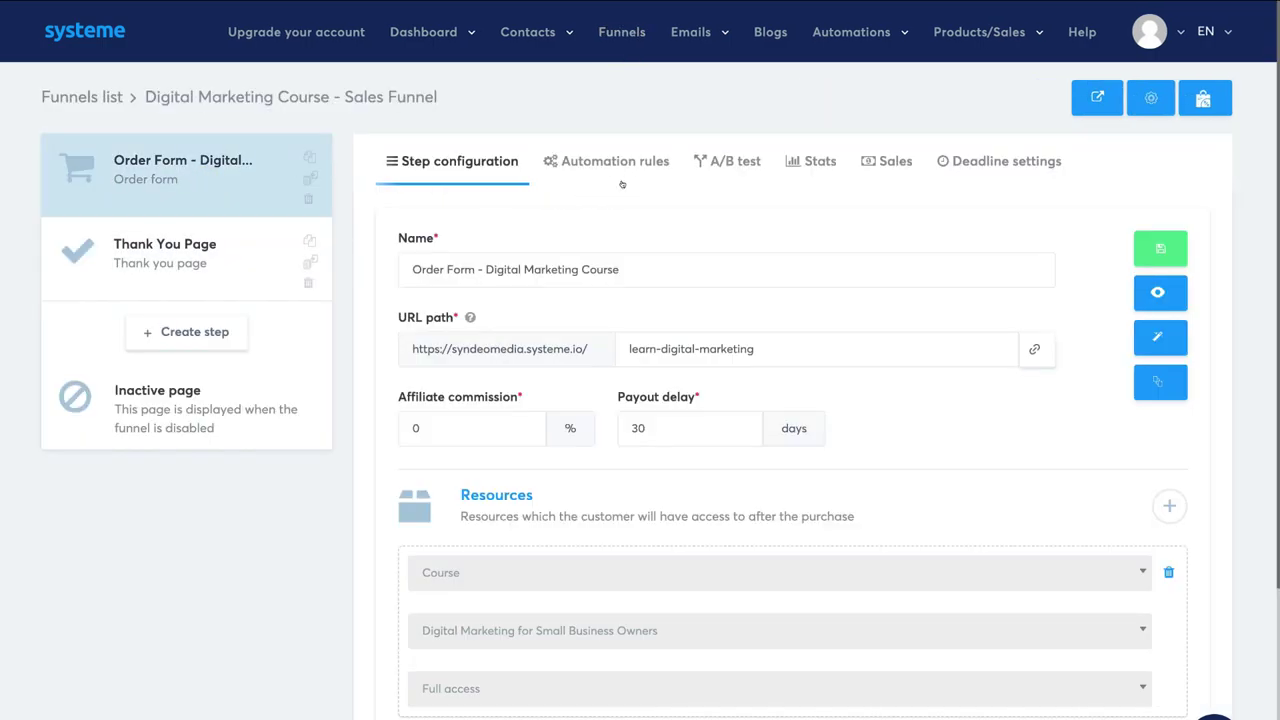
pyautogui.click(610, 163)
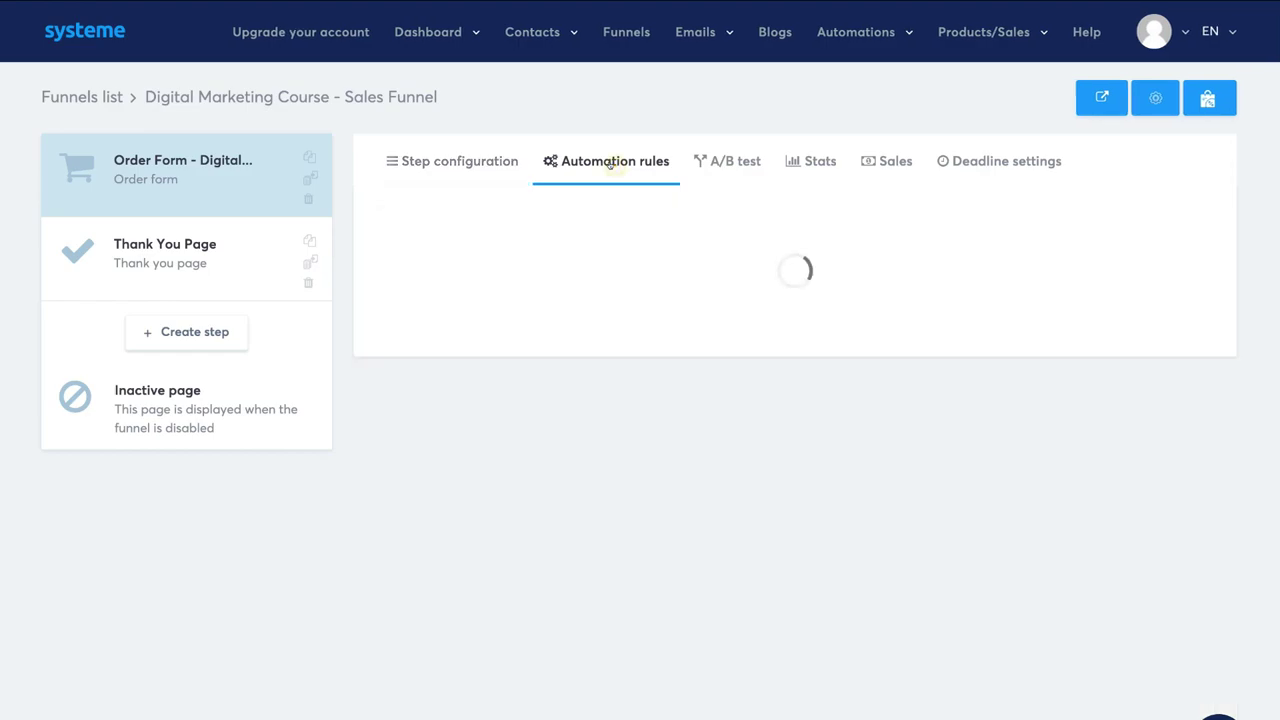
pyautogui.click(1145, 228)
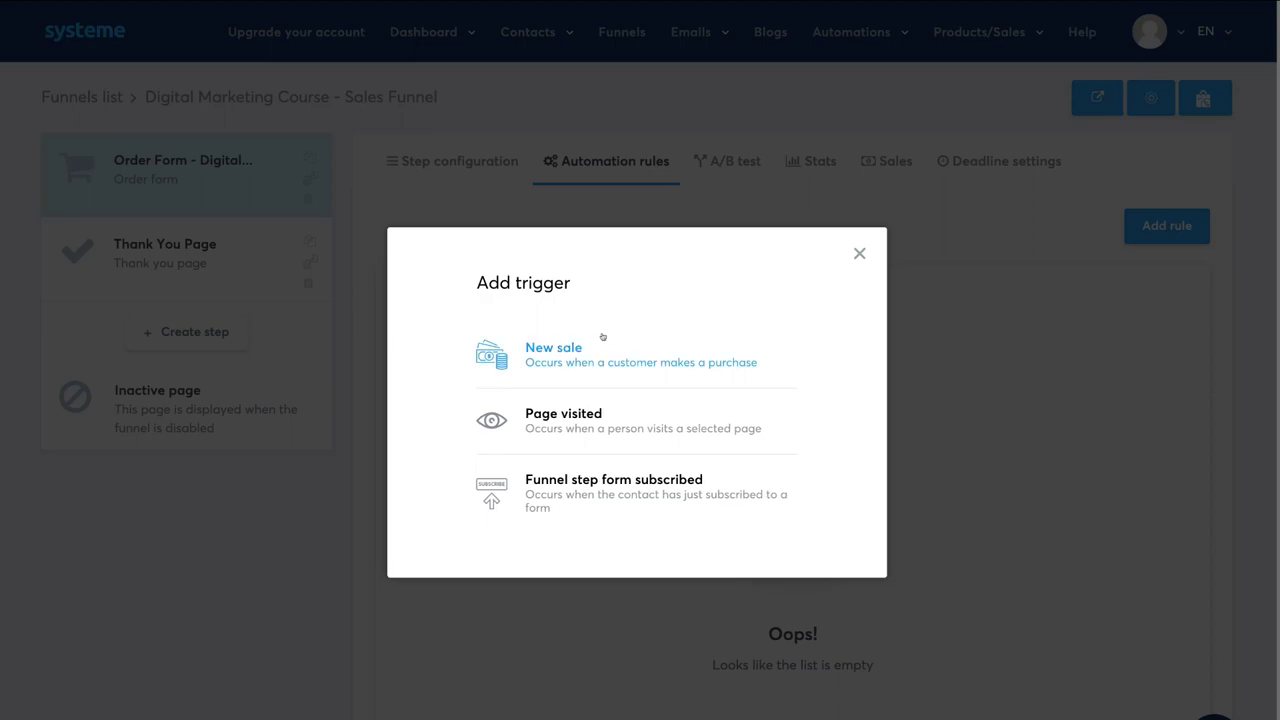
pyautogui.click(593, 342)
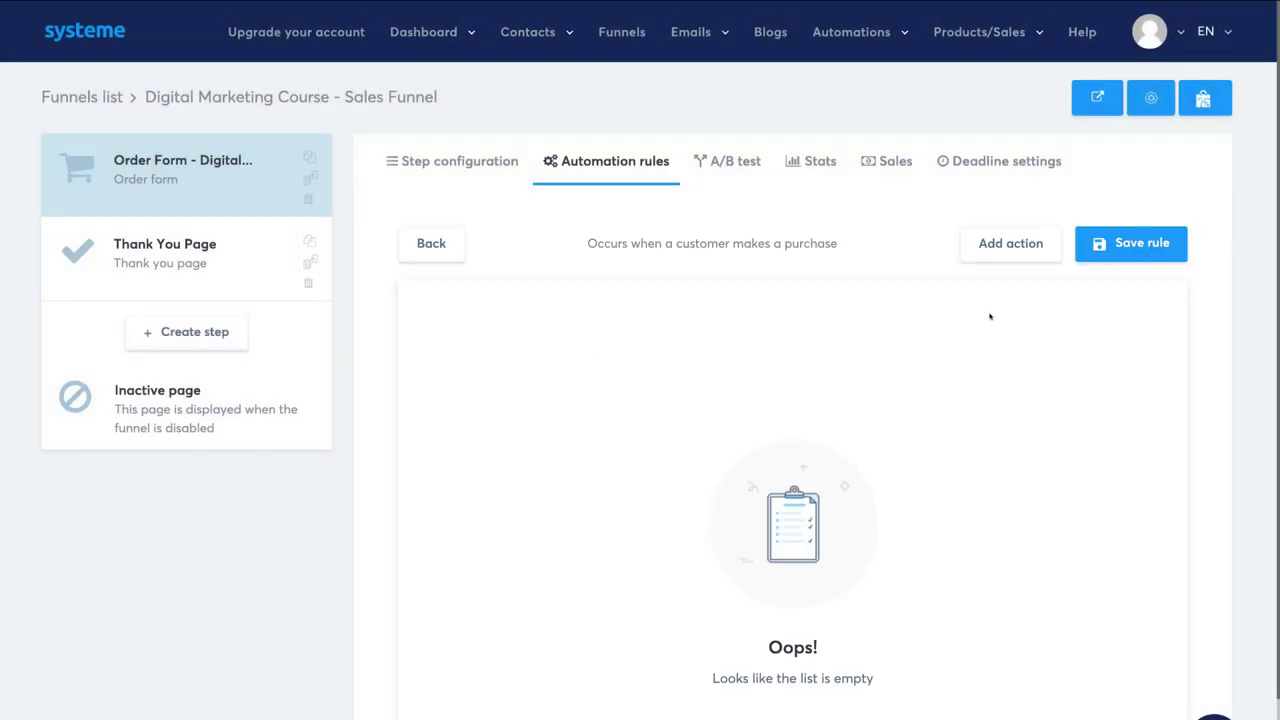
# Add a "Subscribe to campaign" action for the Welcome Email campaign to the New sale rule and save the rule.
pyautogui.click(1008, 246)
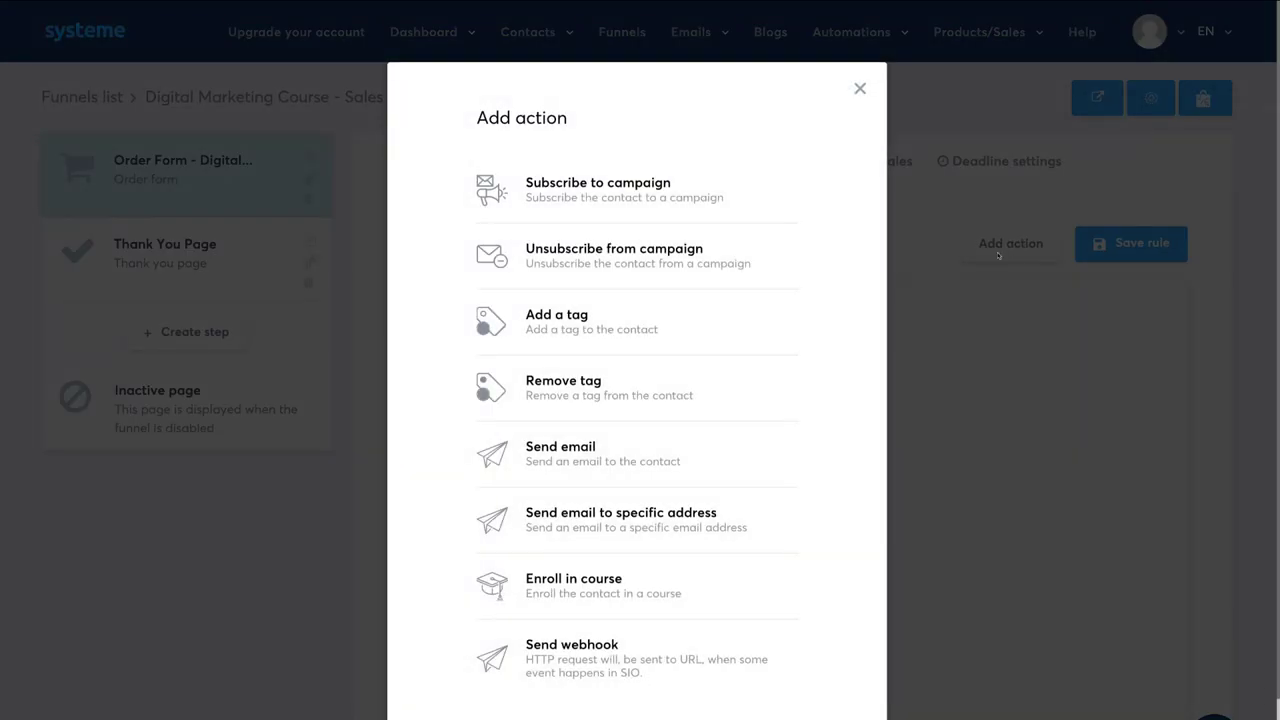
pyautogui.click(701, 182)
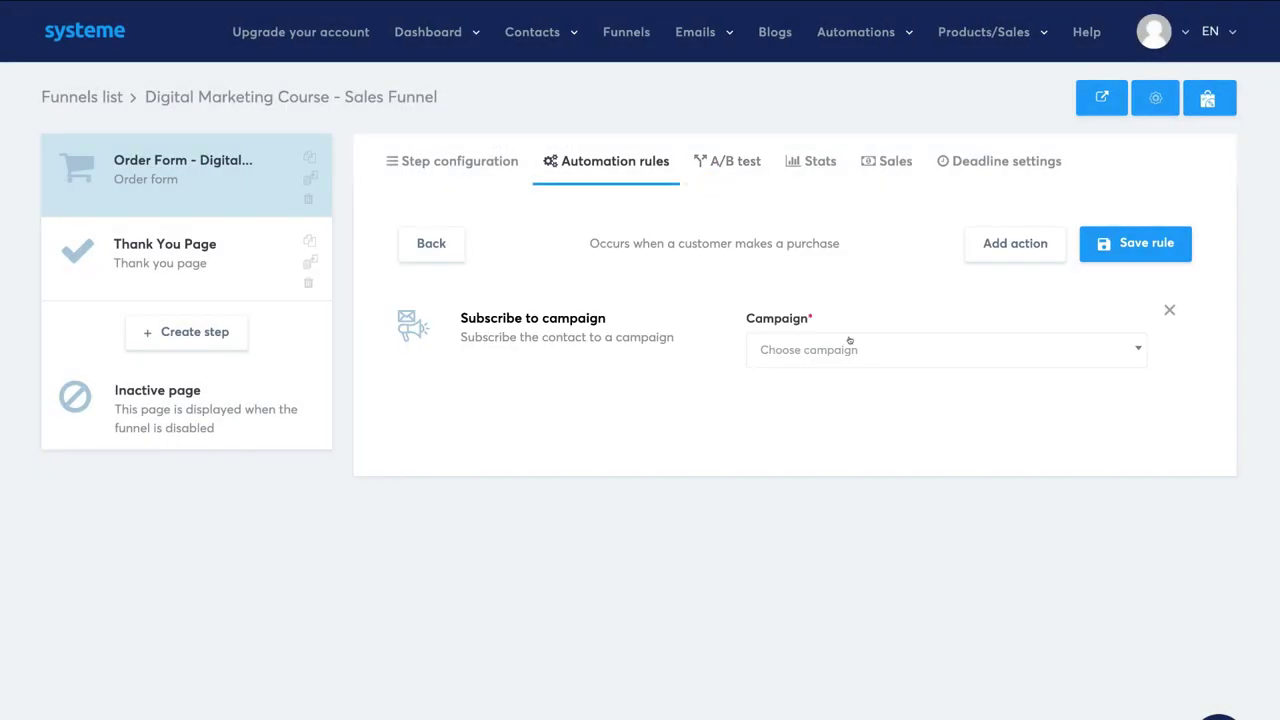
pyautogui.click(850, 340)
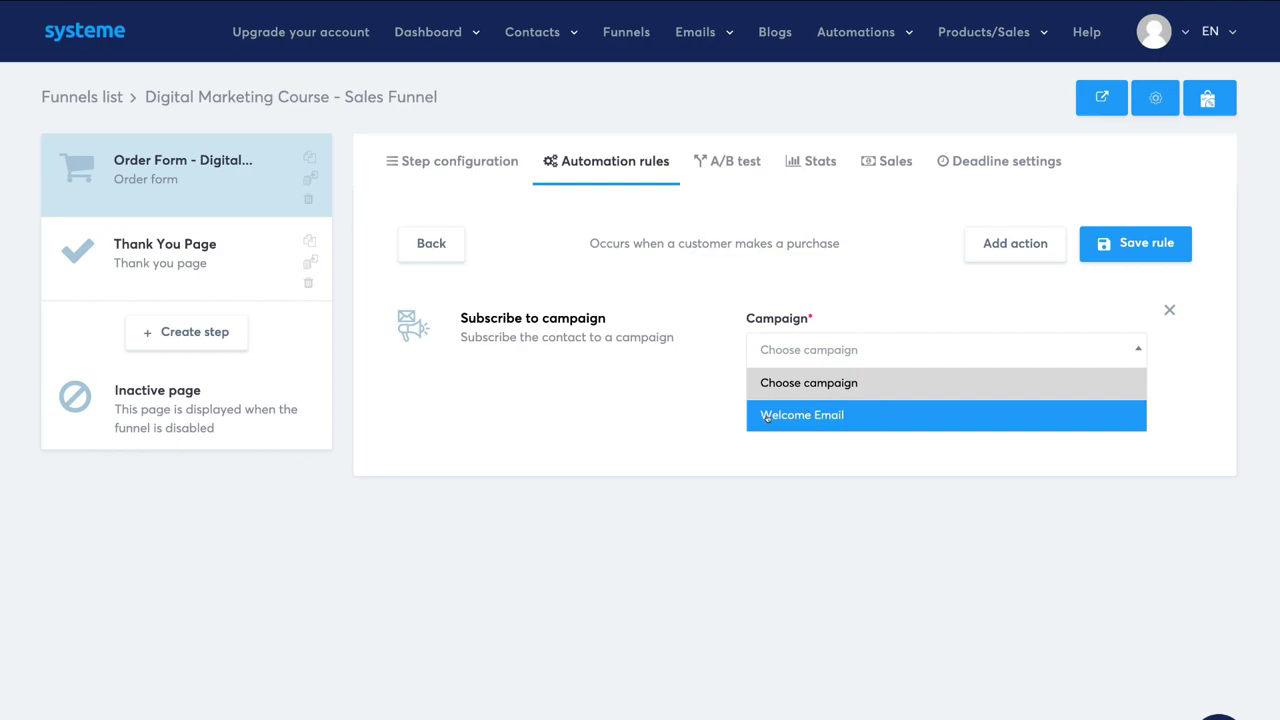
pyautogui.click(881, 418)
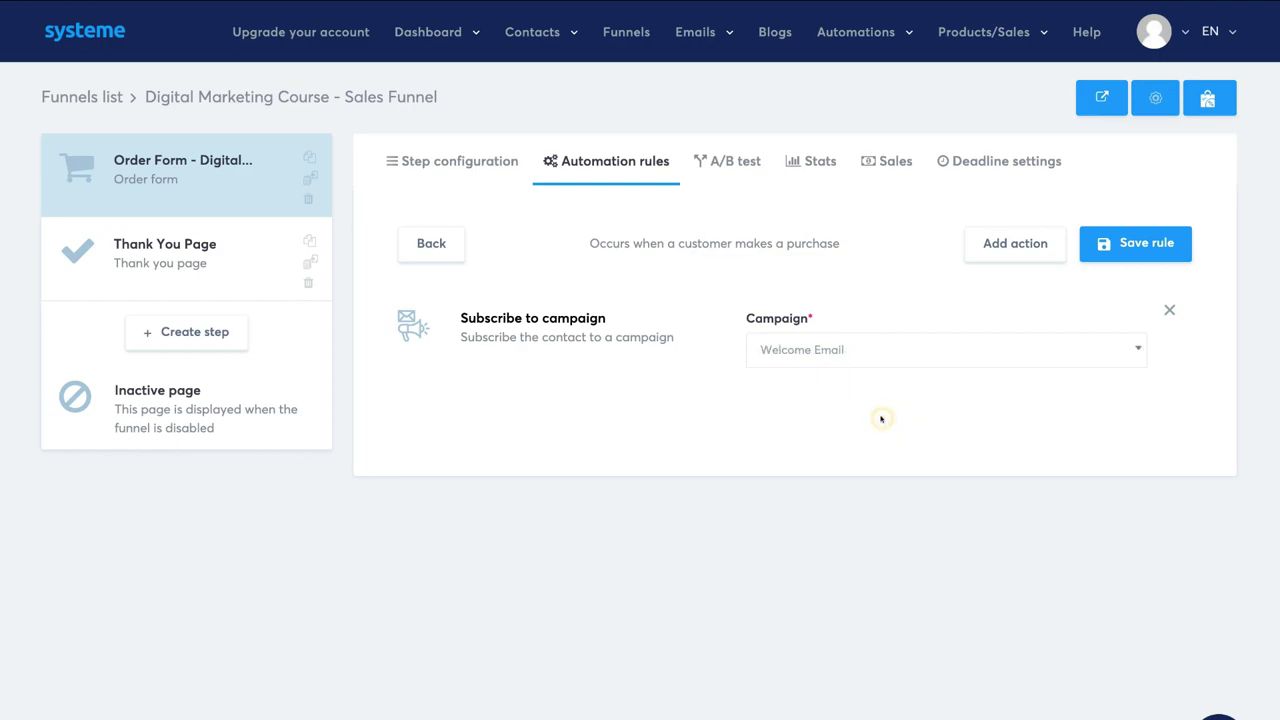
pyautogui.click(1150, 251)
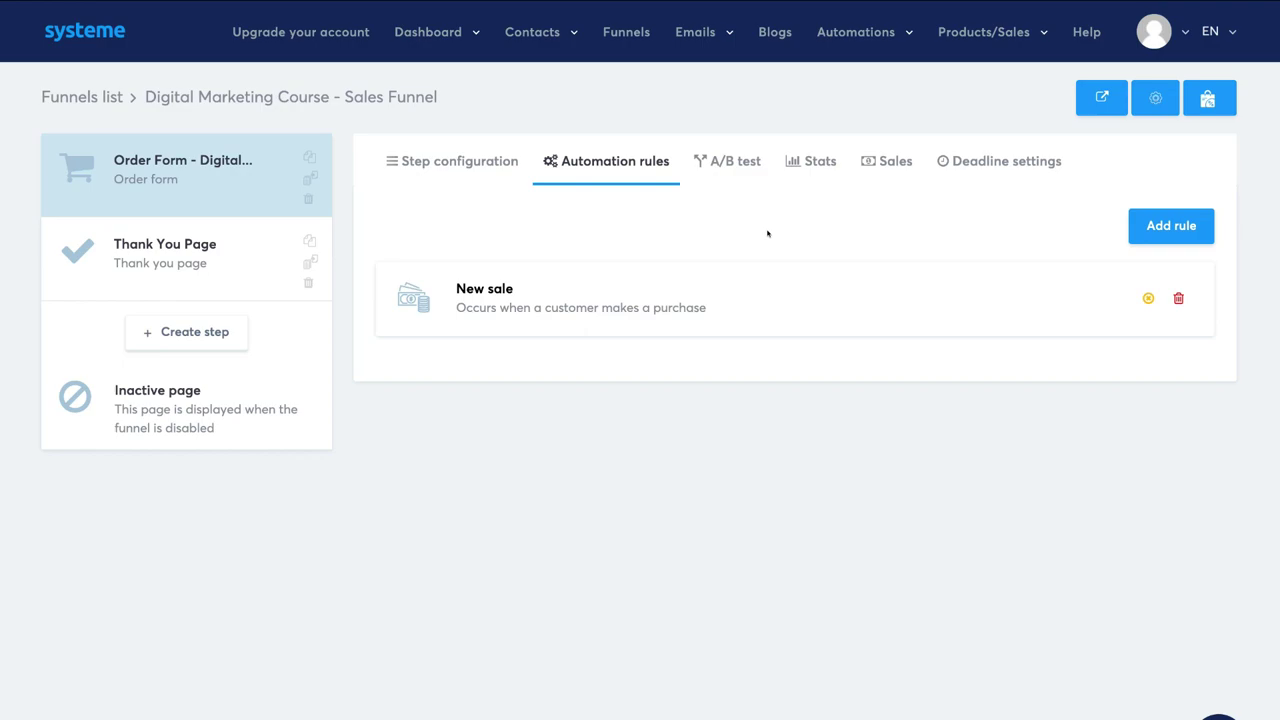
# Start creating a new blog from the blogs list.
pyautogui.click(775, 32)
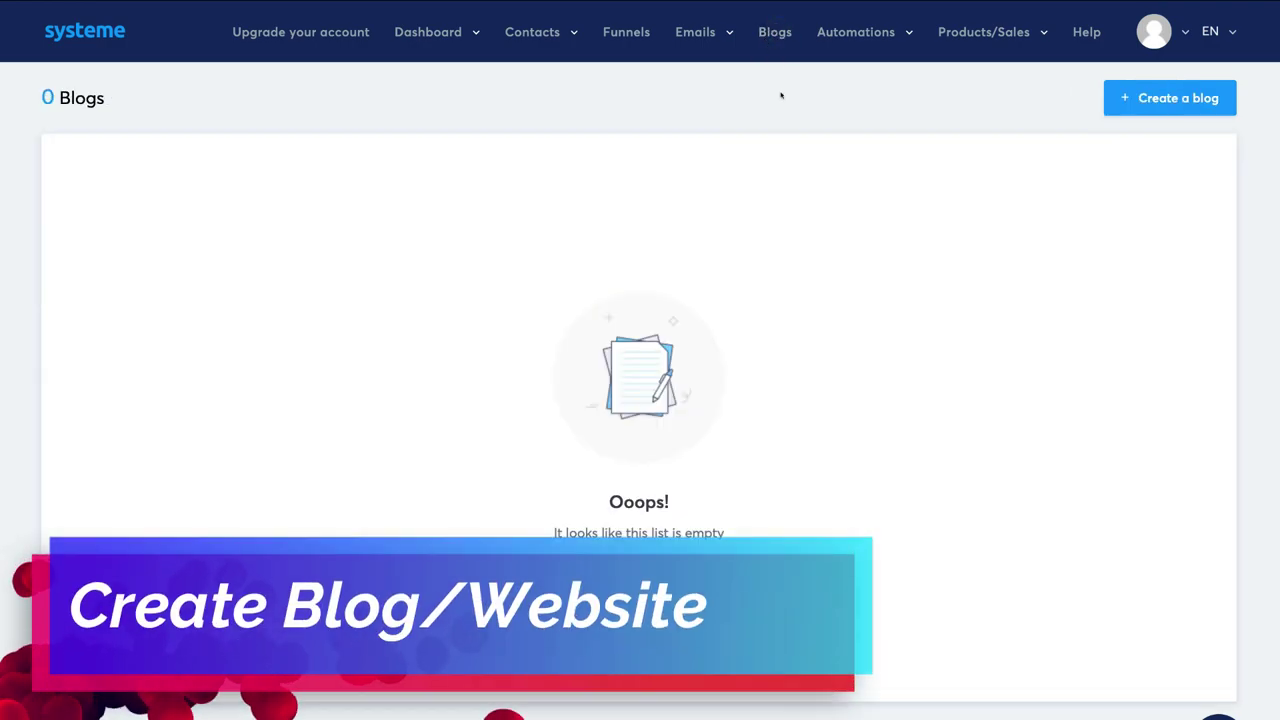
pyautogui.click(1168, 99)
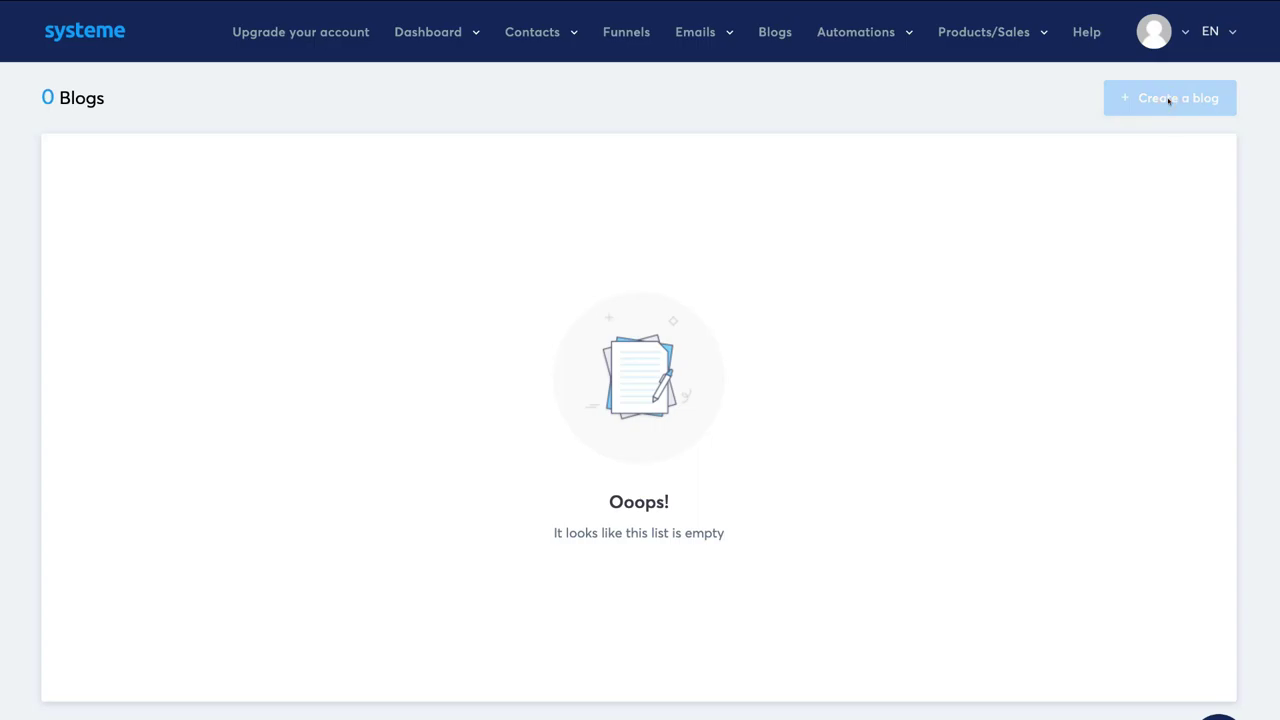